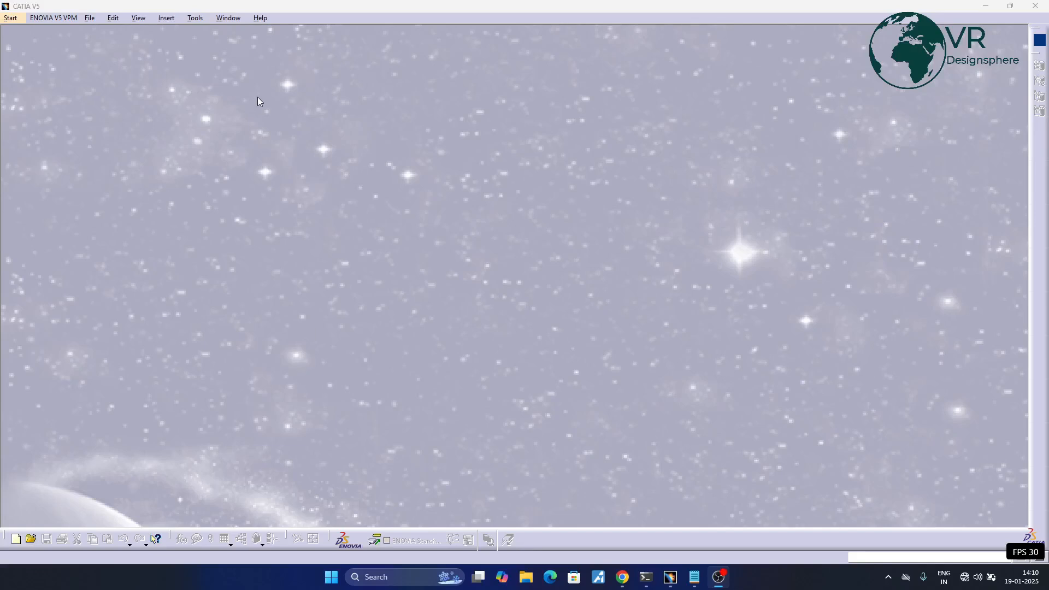
- Create a new part in the Part Design workbench and start a sketch on the yz plane
{"action": "left_click", "coordinate": [13, 19]}
{"action": "mouse_move", "coordinate": [103, 46]}
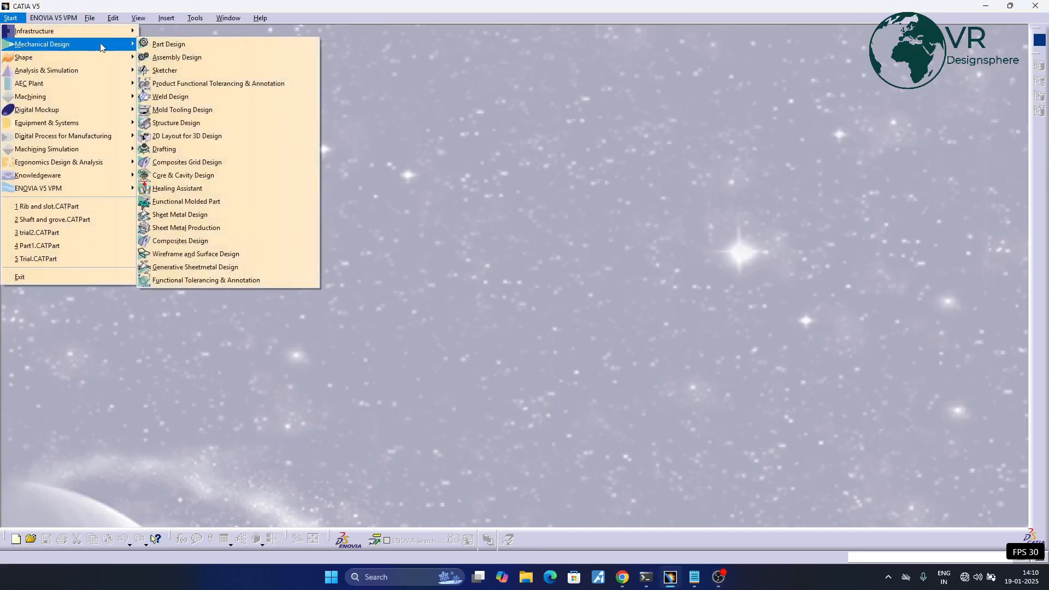
{"action": "left_click", "coordinate": [153, 45]}
{"action": "left_click", "coordinate": [965, 511]}
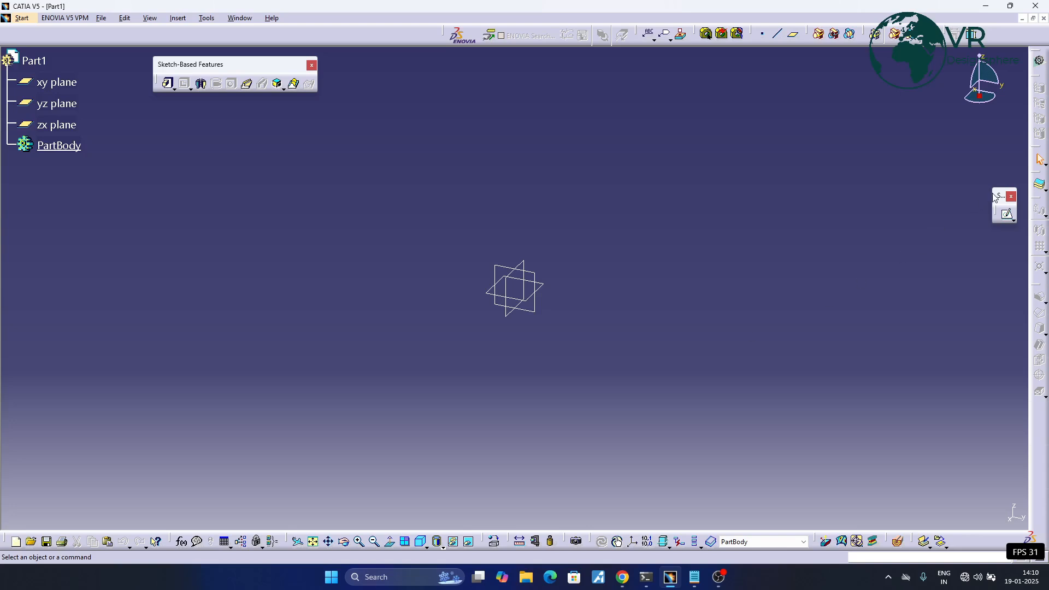
{"action": "left_click_drag", "start_coordinate": [874, 130], "coordinate": [874, 130]}
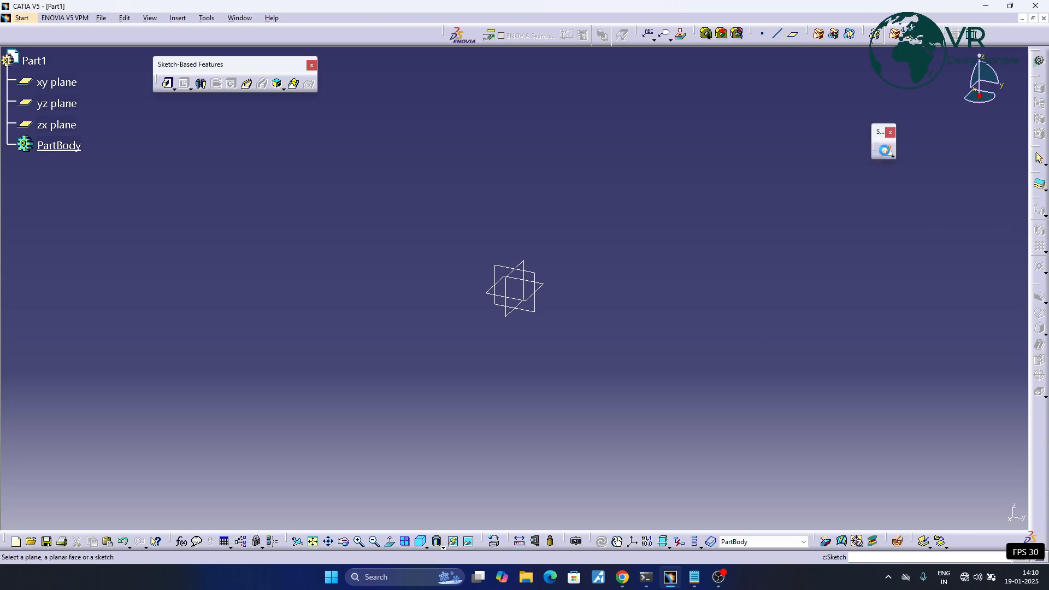
{"action": "left_click", "coordinate": [540, 278]}
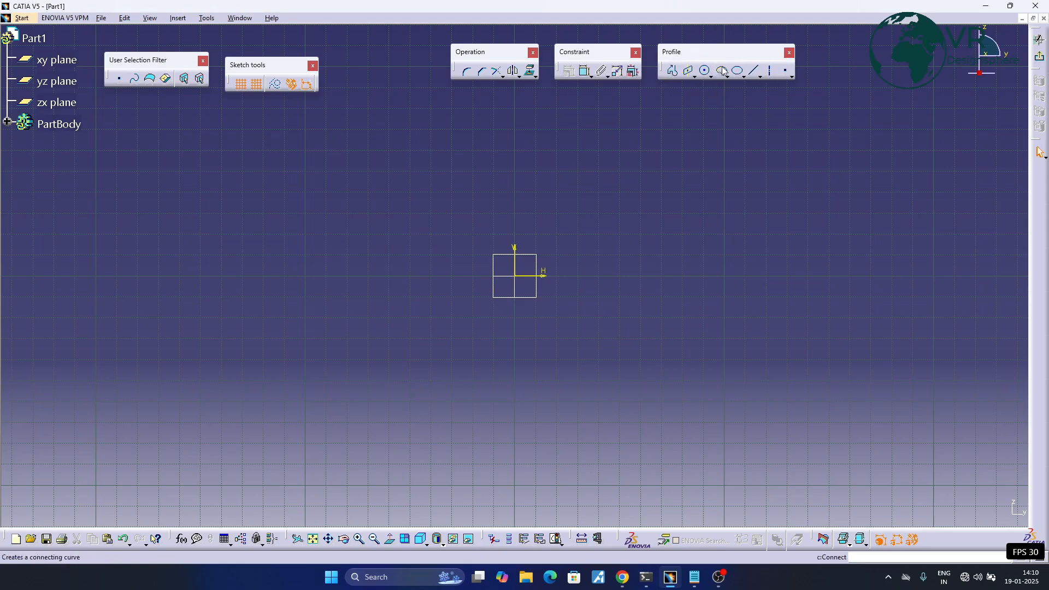
{"action": "left_click", "coordinate": [207, 19]}
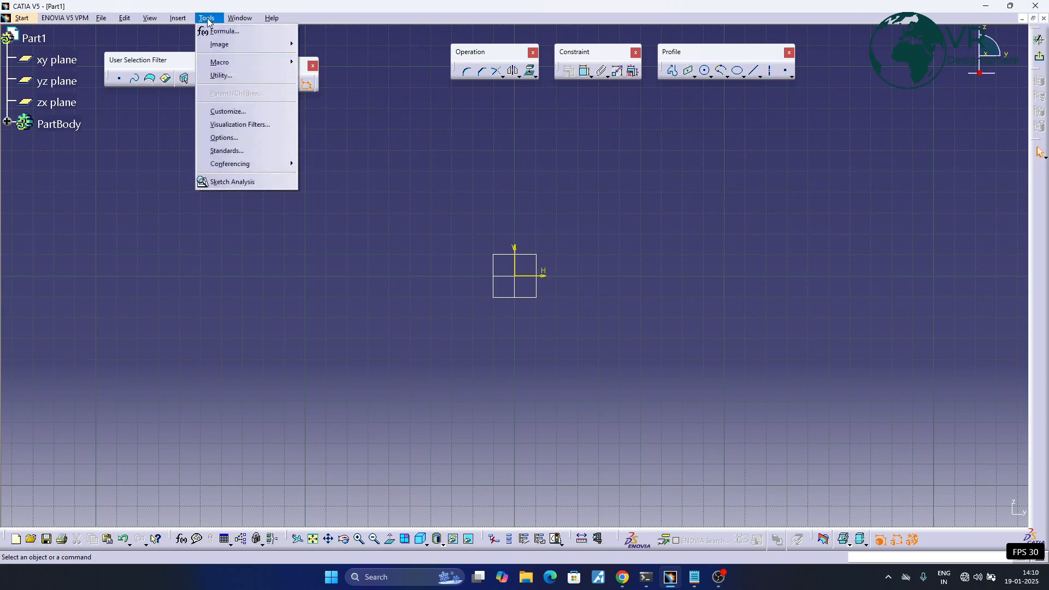
{"action": "mouse_move", "coordinate": [150, 19]}
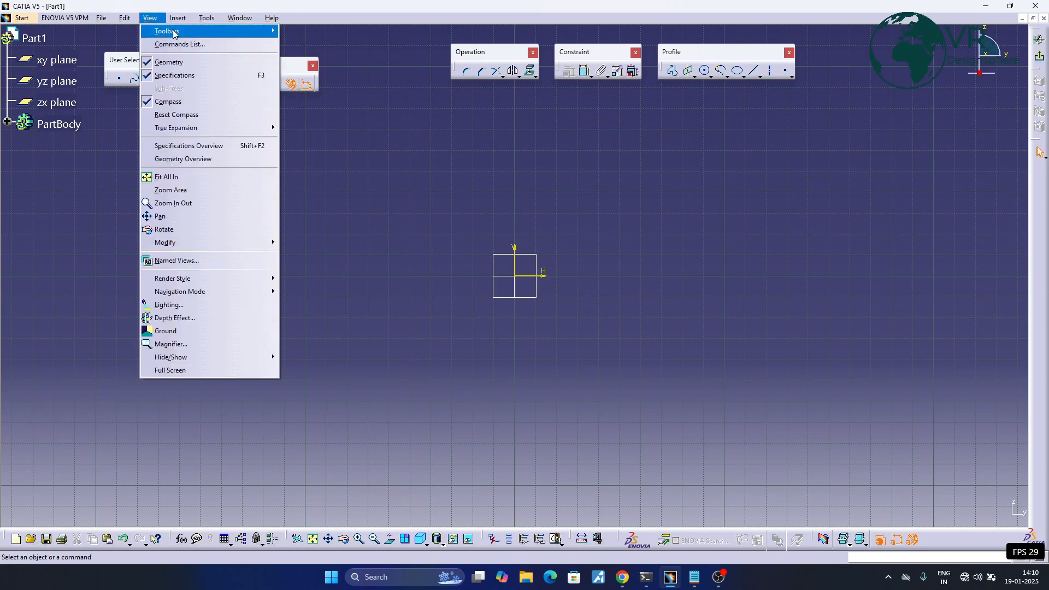
{"action": "mouse_move", "coordinate": [230, 31]}
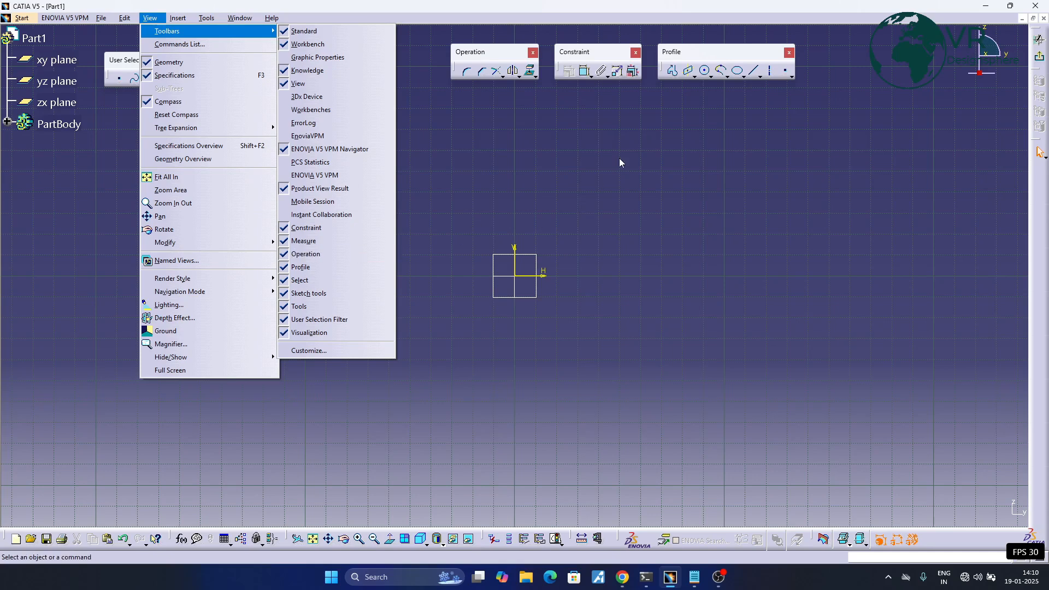
{"action": "left_click", "coordinate": [686, 208]}
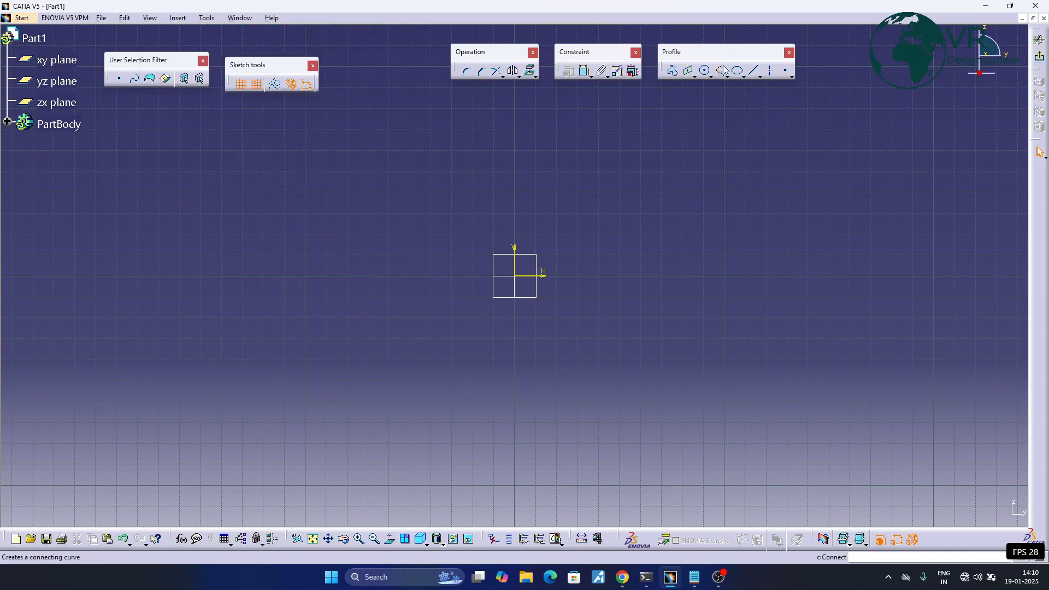
- Start a Profile at the origin: 90 mm along H, 50 mm up, 40 mm back, 20 mm up, 40 mm back, 20 mm down
{"action": "left_click", "coordinate": [673, 71]}
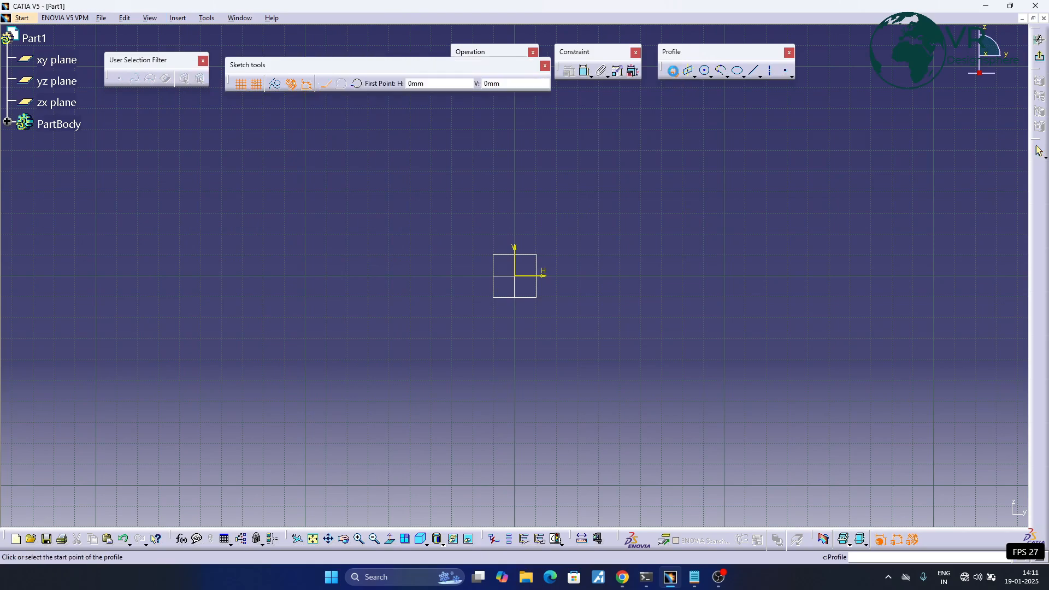
{"action": "left_click", "coordinate": [518, 276]}
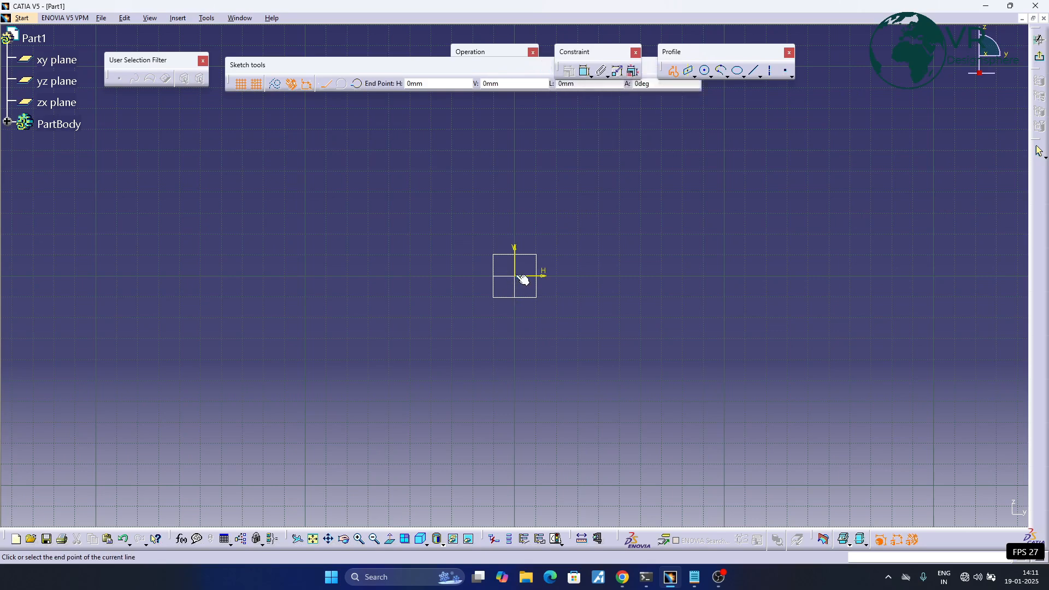
{"action": "left_click", "coordinate": [703, 275]}
{"action": "left_click", "coordinate": [703, 167]}
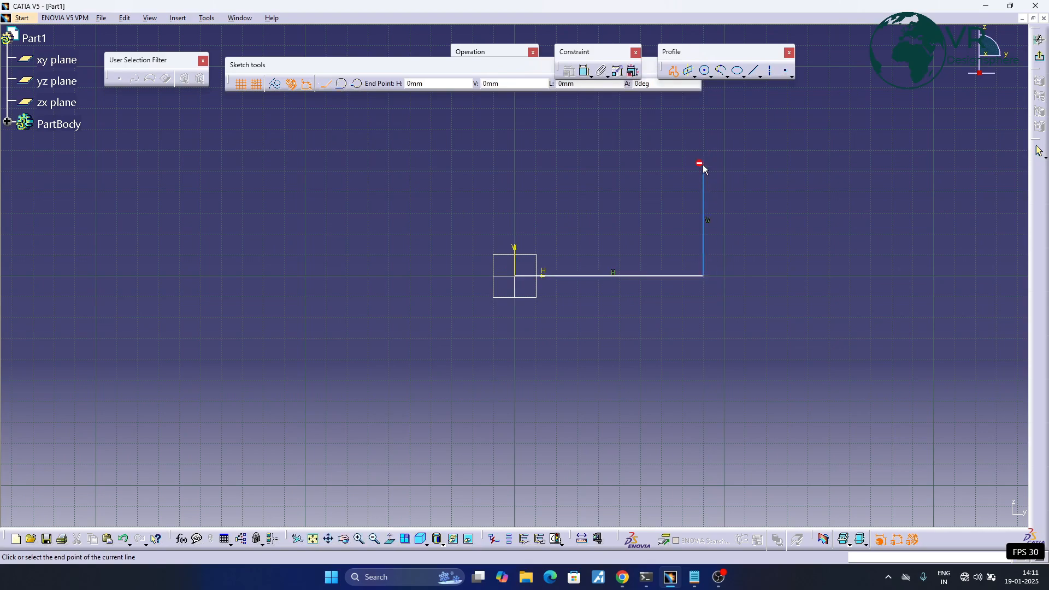
{"action": "left_click", "coordinate": [621, 170]}
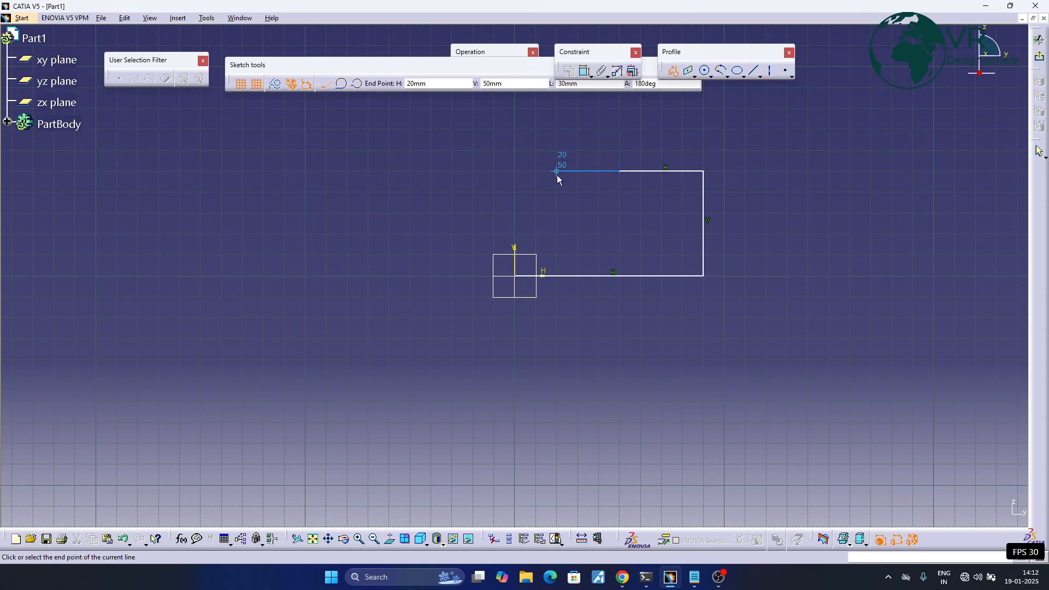
{"action": "left_click", "coordinate": [620, 130]}
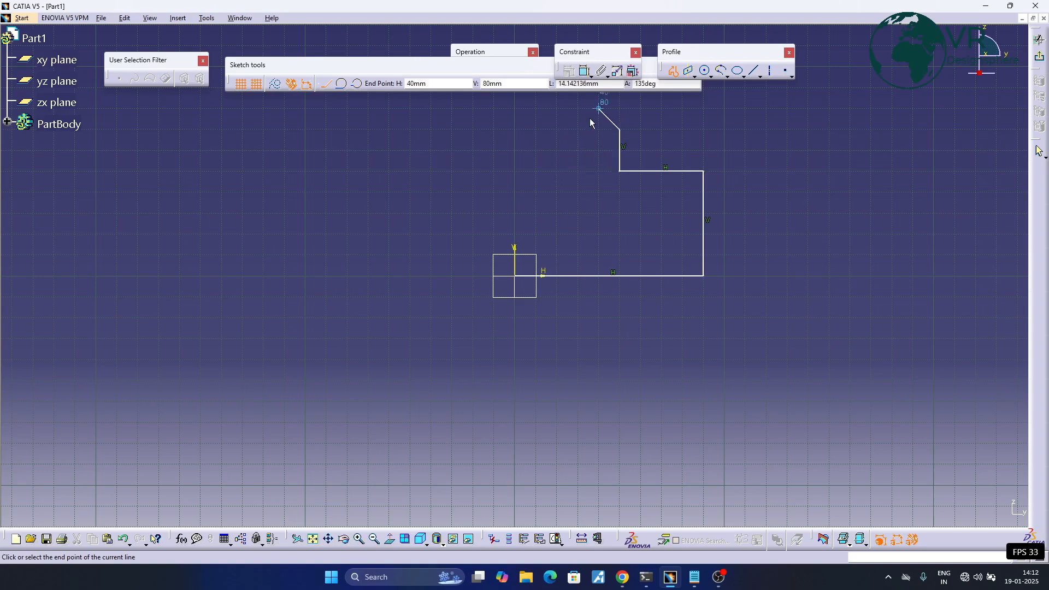
{"action": "left_click", "coordinate": [535, 131]}
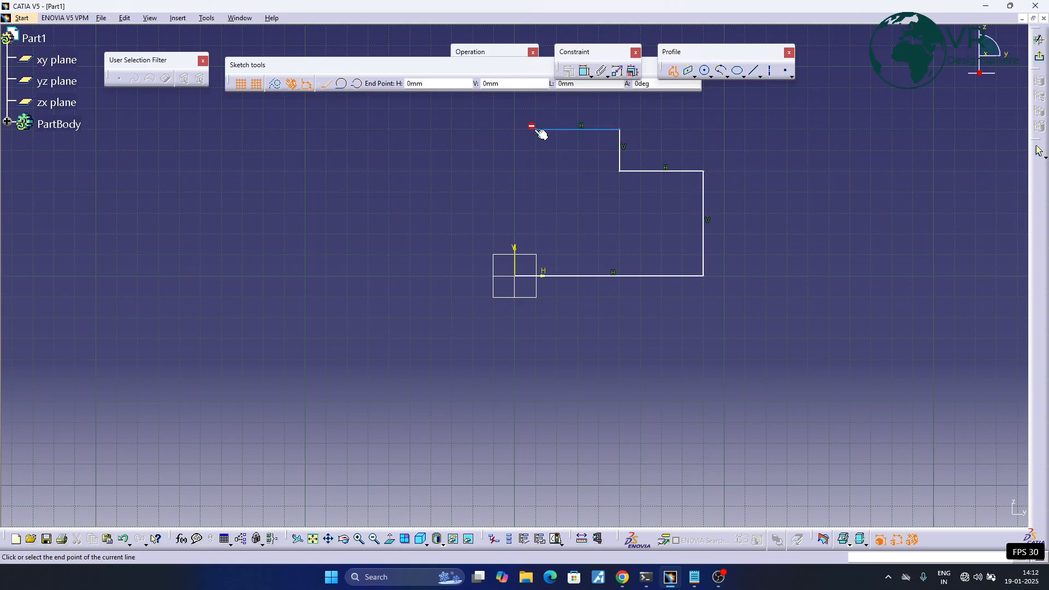
{"action": "left_click", "coordinate": [542, 165]}
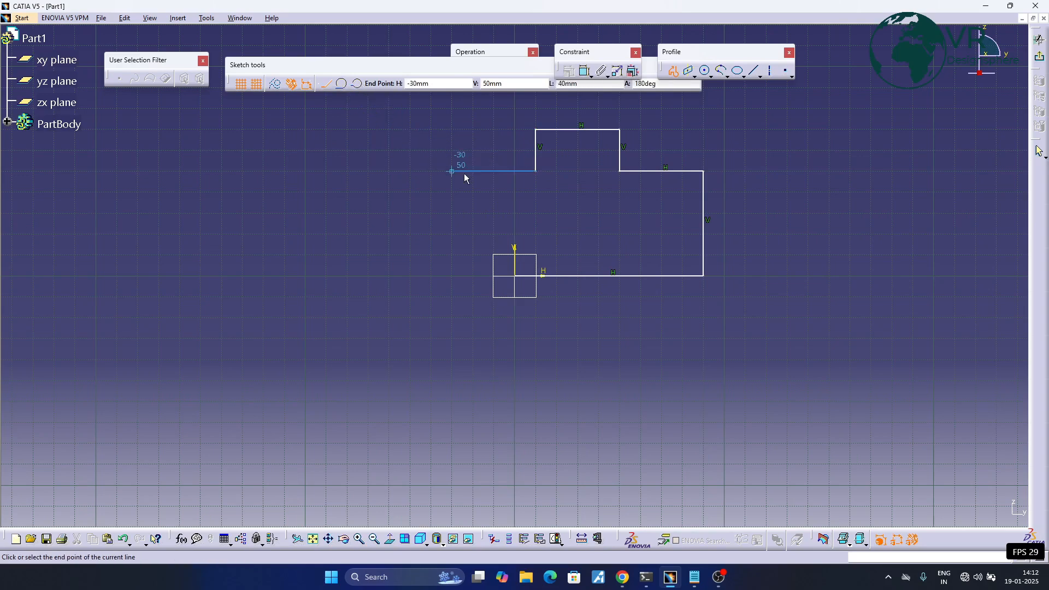
- Continue with a 20 mm radius tangent arc to H -30, V 50 mm, lines 20 mm up, 50 mm outward, 70 mm down, and close at the origin
{"action": "left_click", "coordinate": [343, 84]}
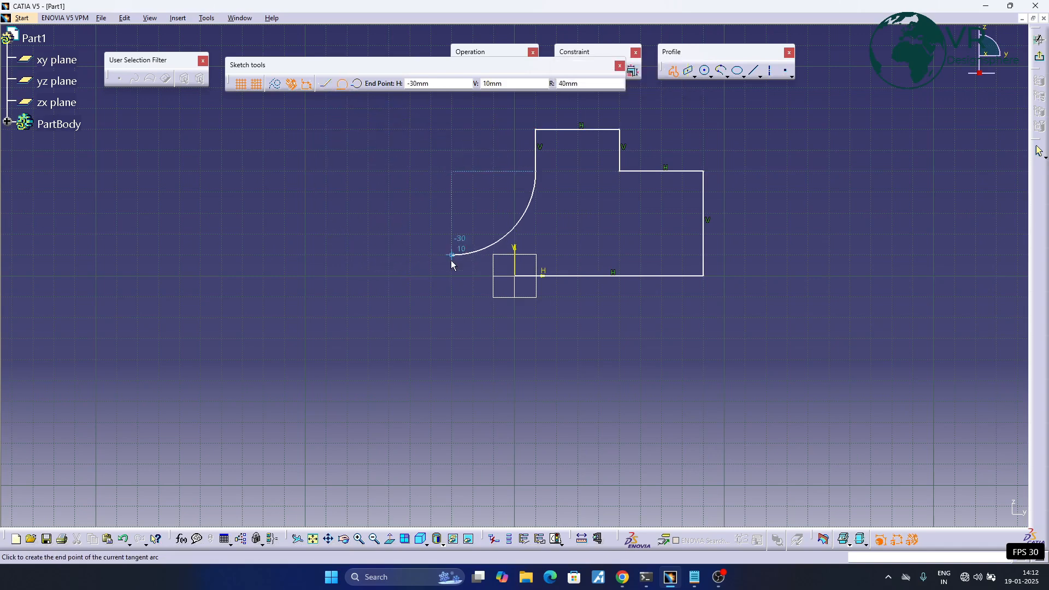
{"action": "left_click", "coordinate": [459, 178]}
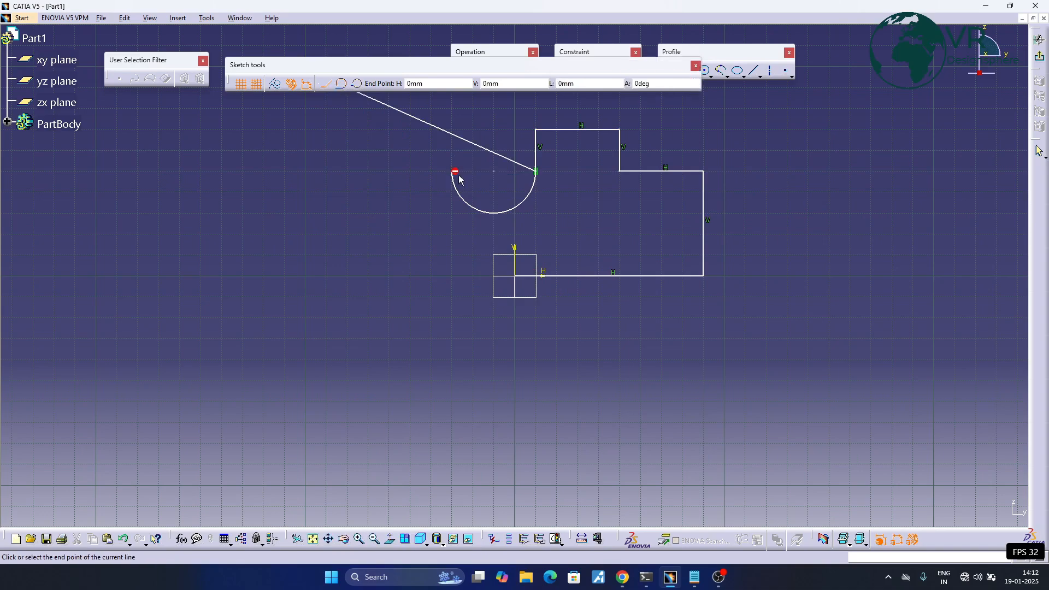
{"action": "left_click", "coordinate": [458, 125]}
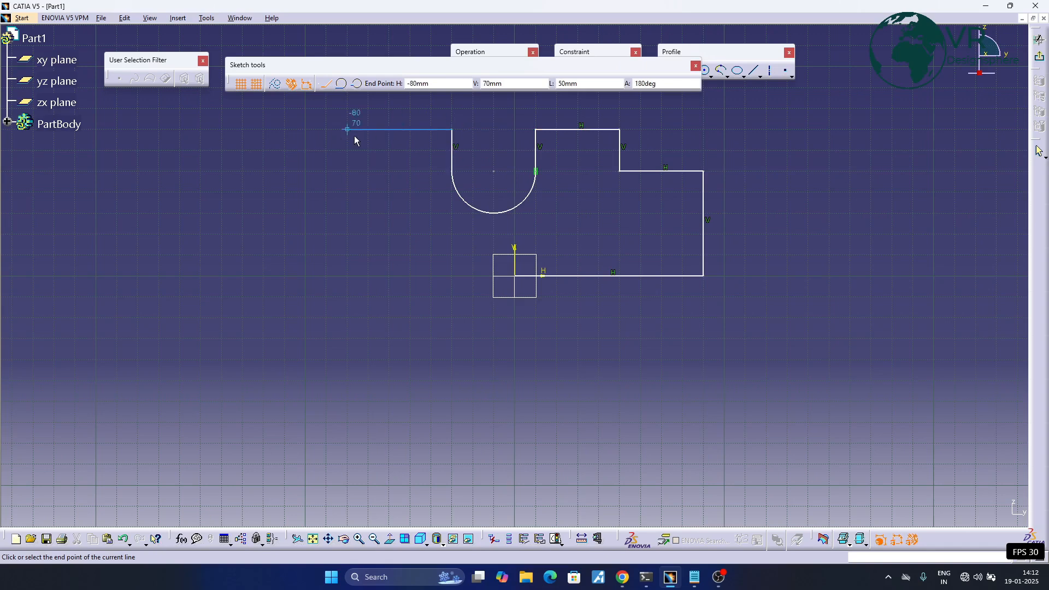
{"action": "left_click", "coordinate": [354, 139]}
{"action": "left_click", "coordinate": [356, 277]}
{"action": "left_click", "coordinate": [515, 276]}
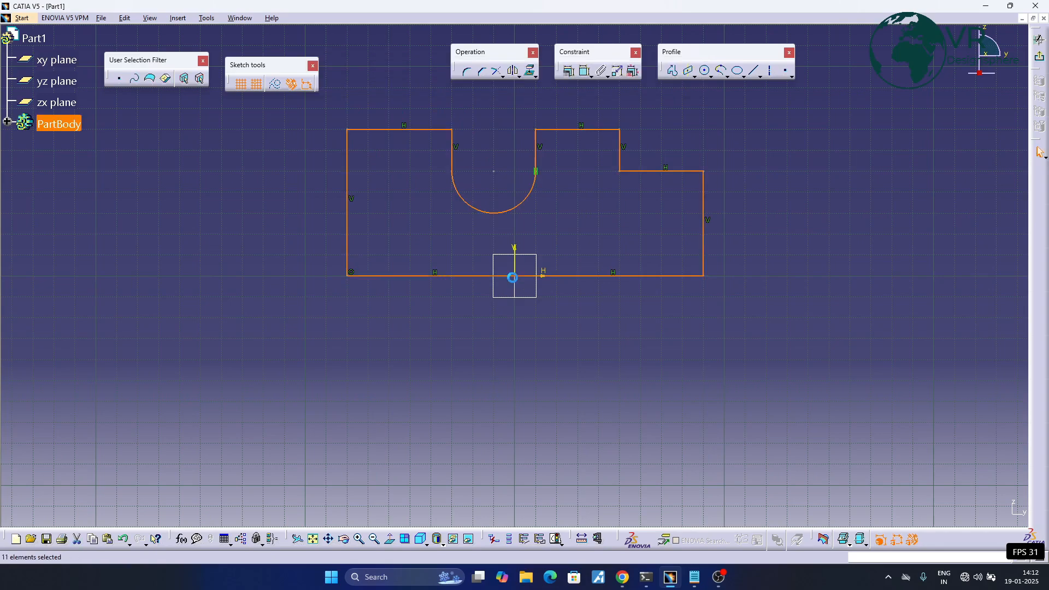
- Dimension the horizontal distance between the step's two vertical edges and set it to 30 mm
{"action": "middle_click_drag", "start_coordinate": [543, 355], "coordinate": [543, 367]}
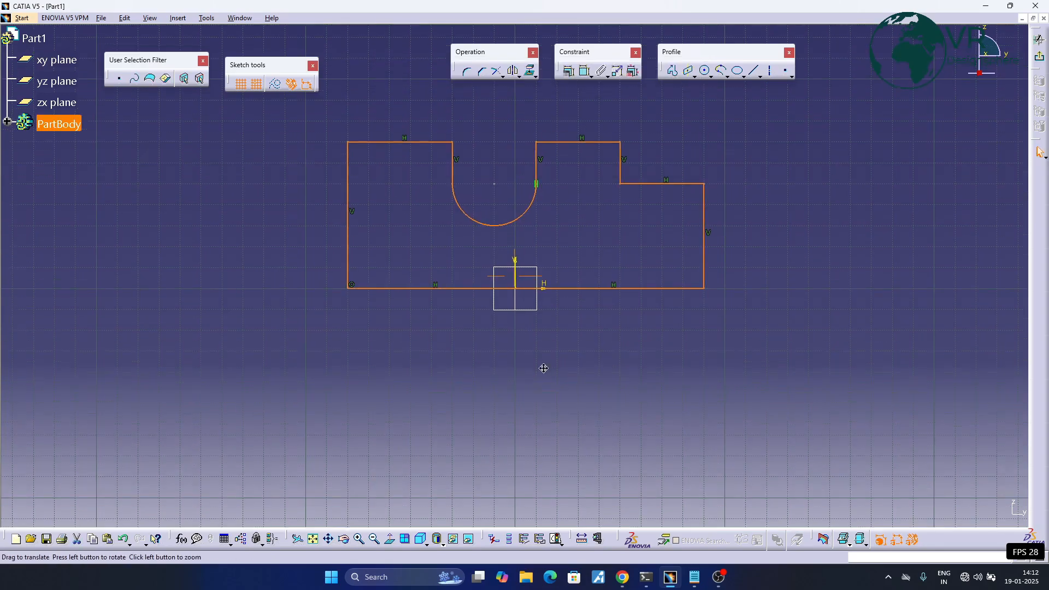
{"action": "left_click", "coordinate": [647, 337]}
{"action": "left_click", "coordinate": [585, 76]}
{"action": "left_click", "coordinate": [705, 267]}
{"action": "left_click", "coordinate": [621, 169]}
{"action": "left_click", "coordinate": [661, 350]}
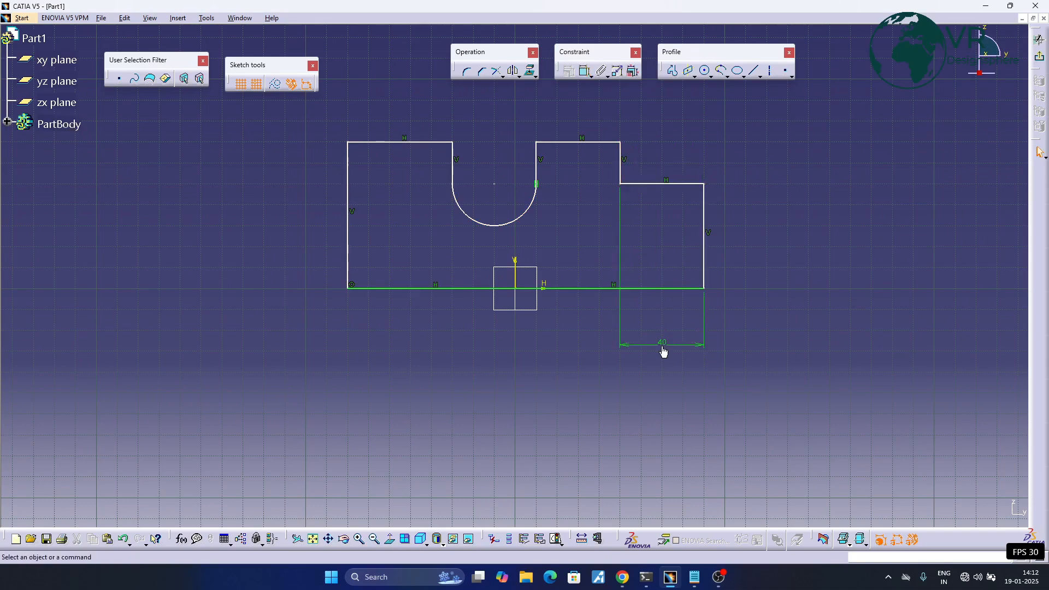
{"action": "double_click", "coordinate": [662, 343]}
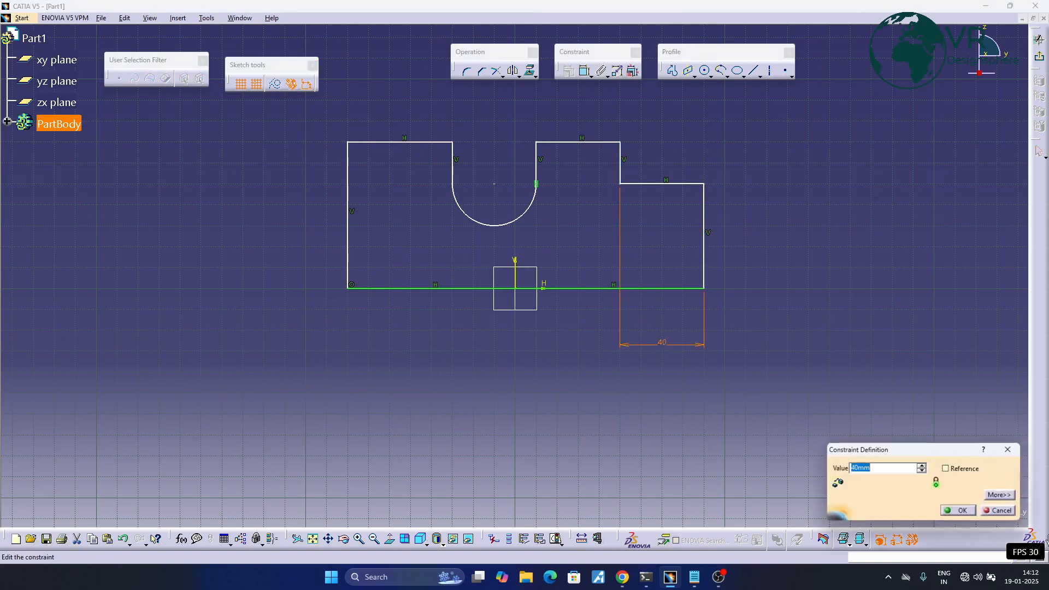
{"action": "type", "text": "6"}
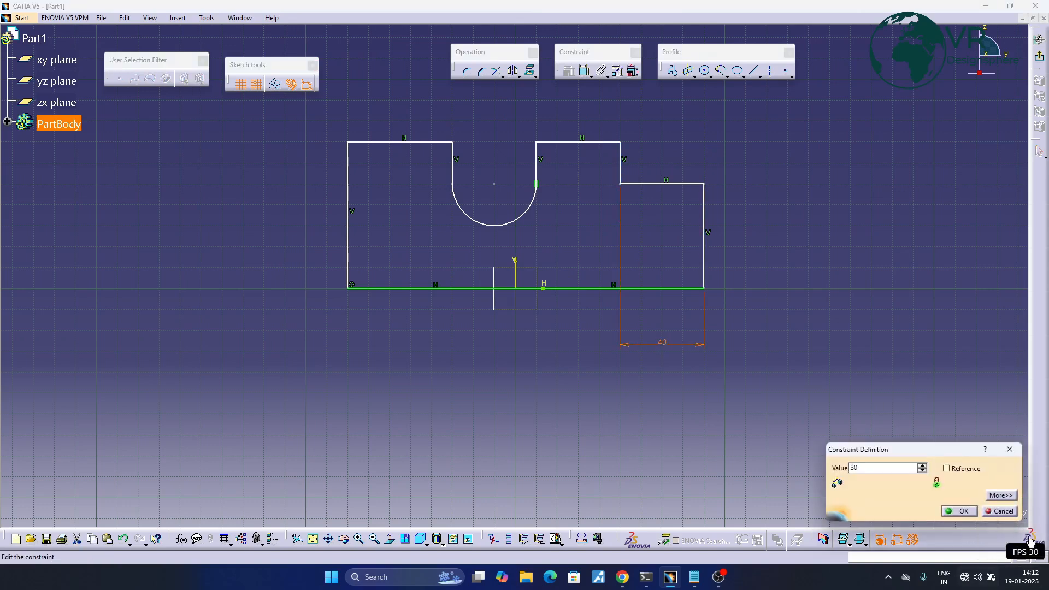
{"action": "left_click", "coordinate": [956, 511]}
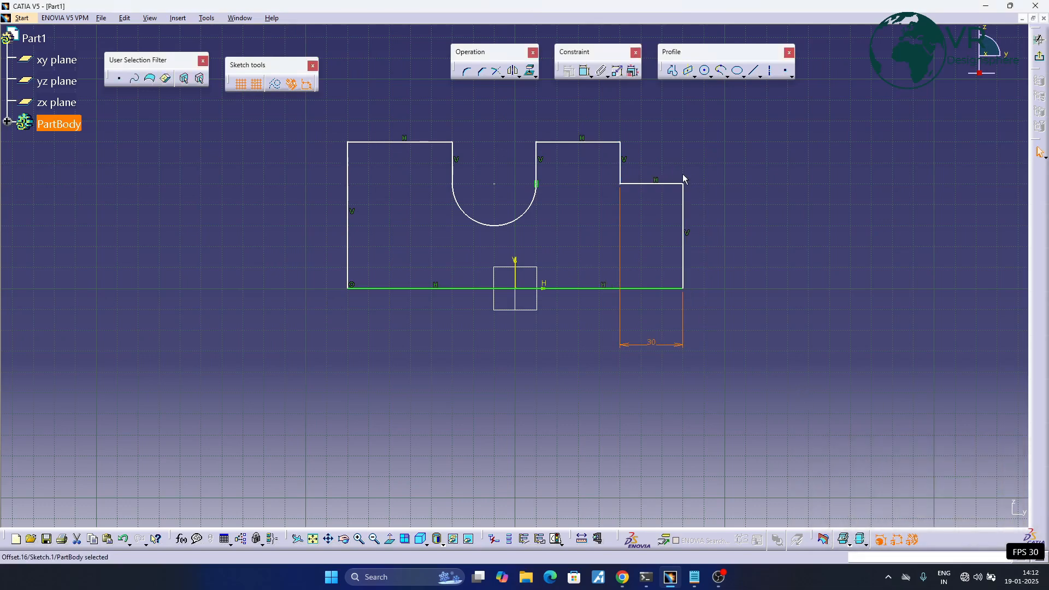
- Dimension the height of the lower step's horizontal edge above the base line and set it to 40 mm
{"action": "middle_click_drag", "start_coordinate": [685, 174], "coordinate": [645, 214]}
{"action": "left_click", "coordinate": [617, 224]}
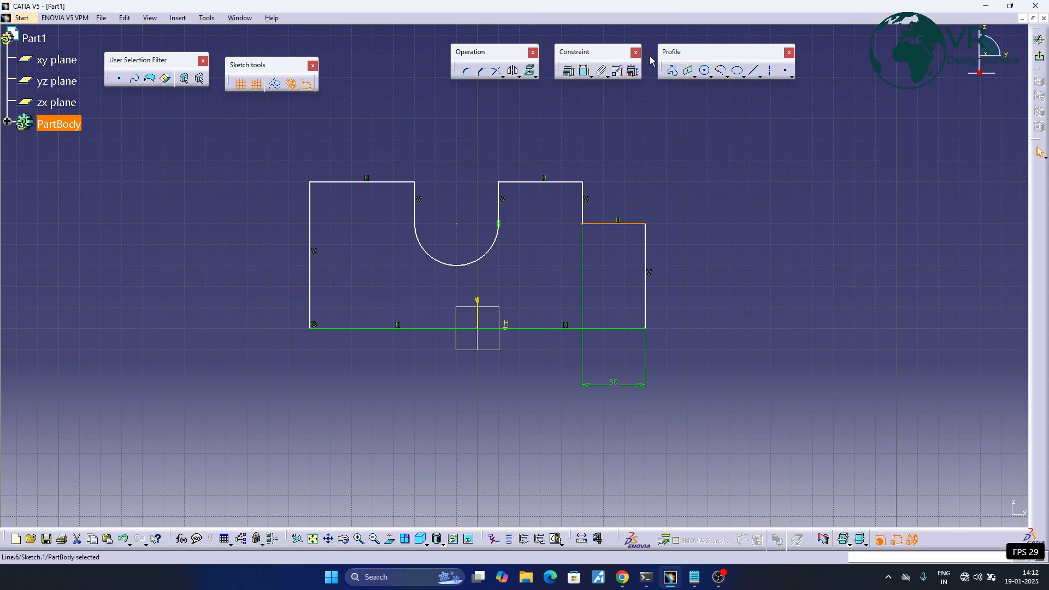
{"action": "left_click", "coordinate": [590, 77]}
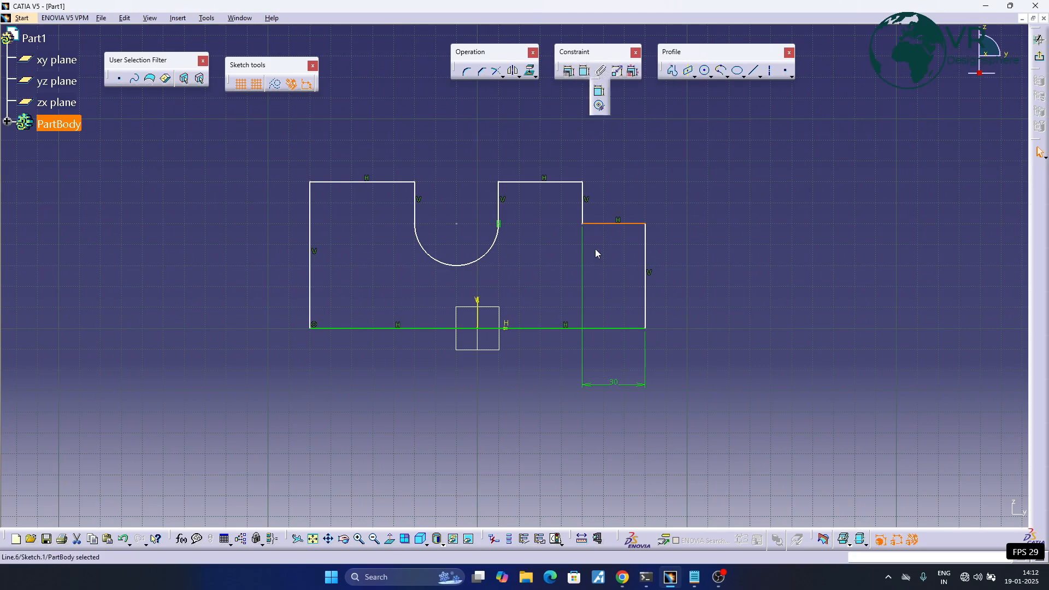
{"action": "left_click", "coordinate": [599, 91]}
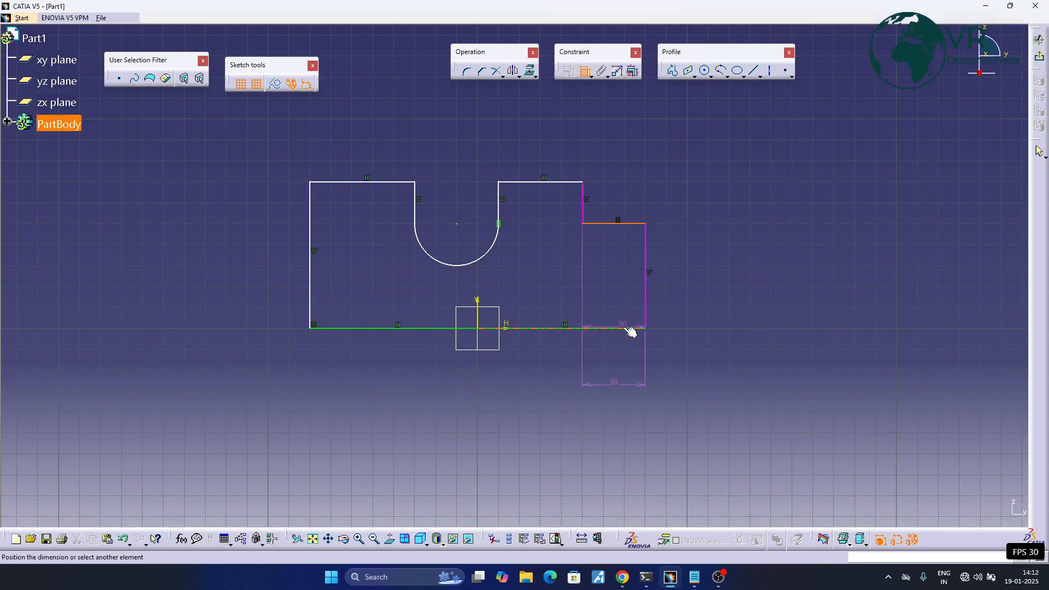
{"action": "left_click", "coordinate": [670, 284]}
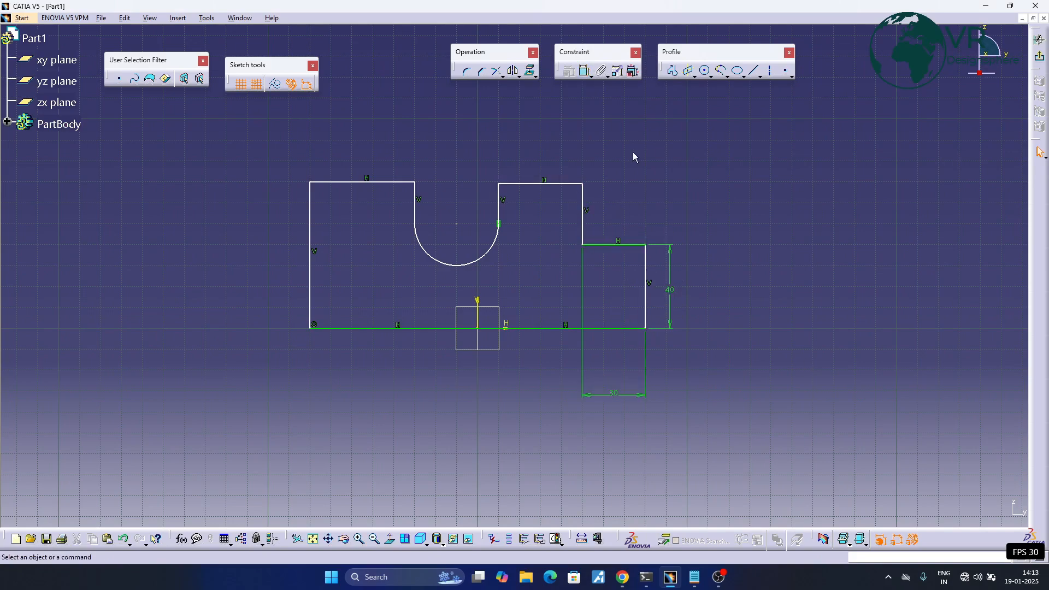
- Add a second width dimension between the step's two vertical edges, placed above the profile
{"action": "left_click", "coordinate": [585, 76]}
{"action": "left_click", "coordinate": [645, 298]}
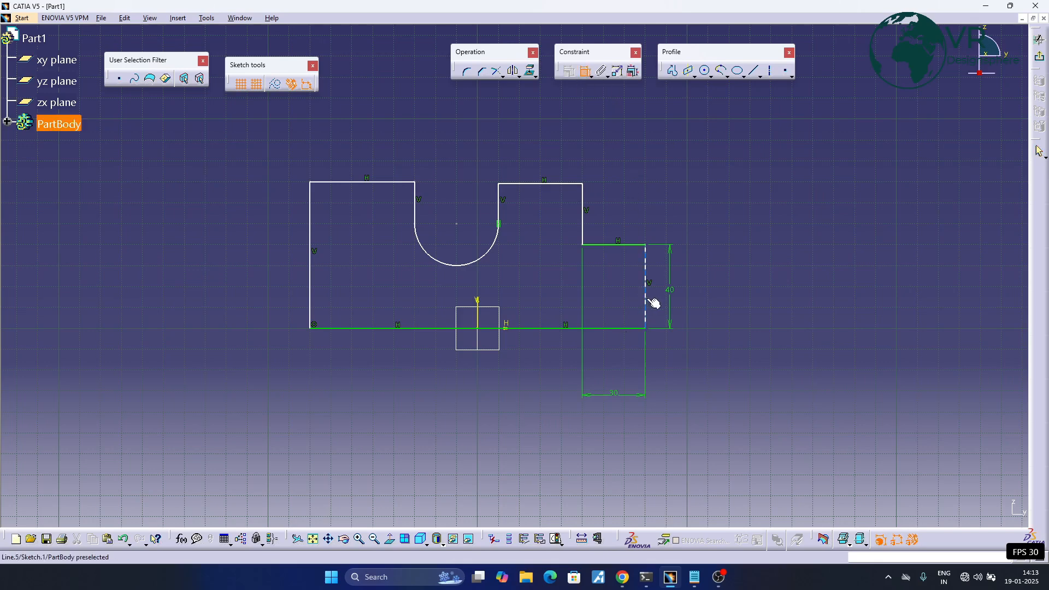
{"action": "left_click", "coordinate": [583, 226]}
{"action": "left_click", "coordinate": [615, 131]}
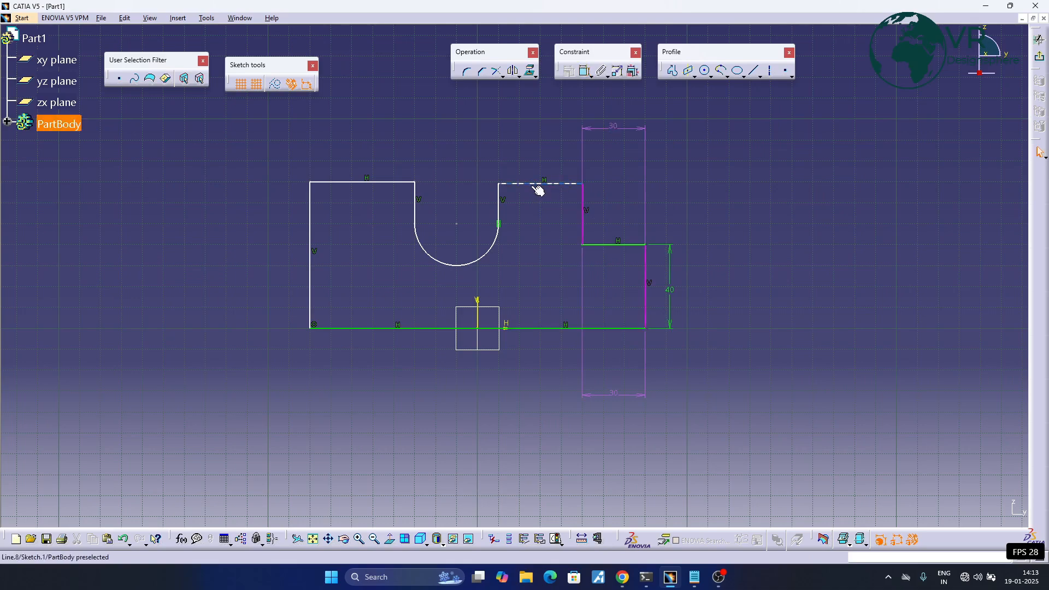
- Dimension the height from the base line to the top edge between the U-shaped notch and the step
{"action": "left_click", "coordinate": [585, 71]}
{"action": "left_click", "coordinate": [546, 183]}
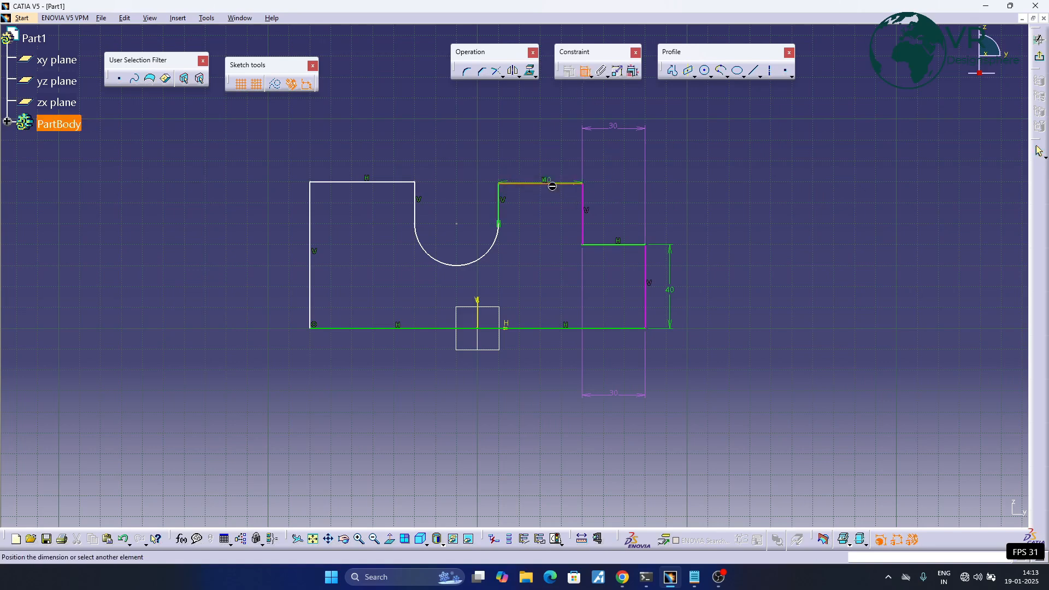
{"action": "left_click", "coordinate": [530, 328]}
{"action": "left_click", "coordinate": [761, 327]}
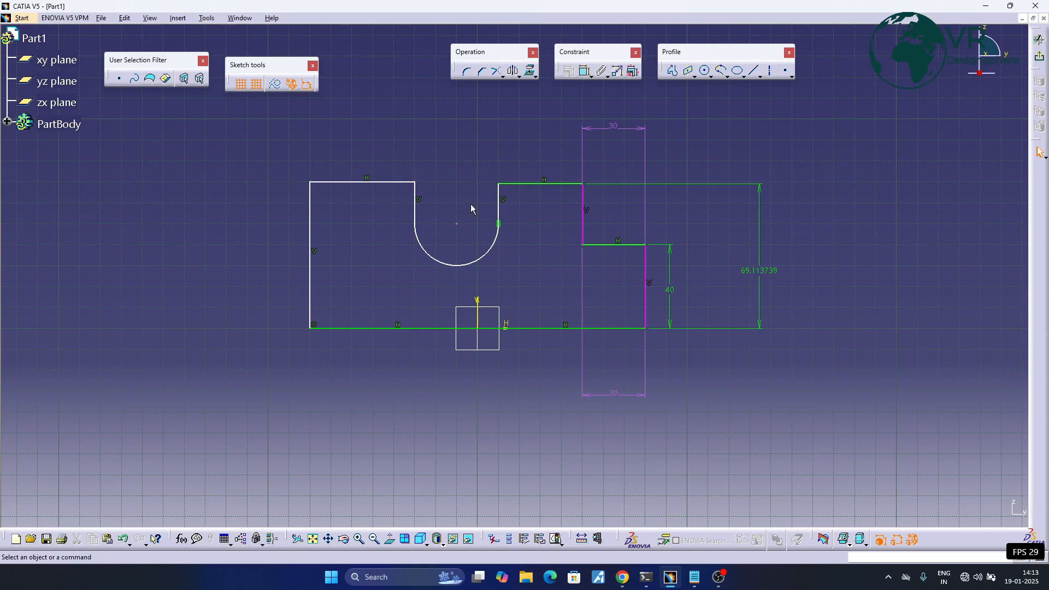
- Dimension the radius of the U-shaped notch's arc and the width between the notch's vertical sides
{"action": "left_click", "coordinate": [429, 254]}
{"action": "left_click", "coordinate": [579, 72]}
{"action": "left_click", "coordinate": [344, 274]}
{"action": "left_click", "coordinate": [587, 72]}
{"action": "left_click", "coordinate": [498, 205]}
{"action": "left_click", "coordinate": [414, 215]}
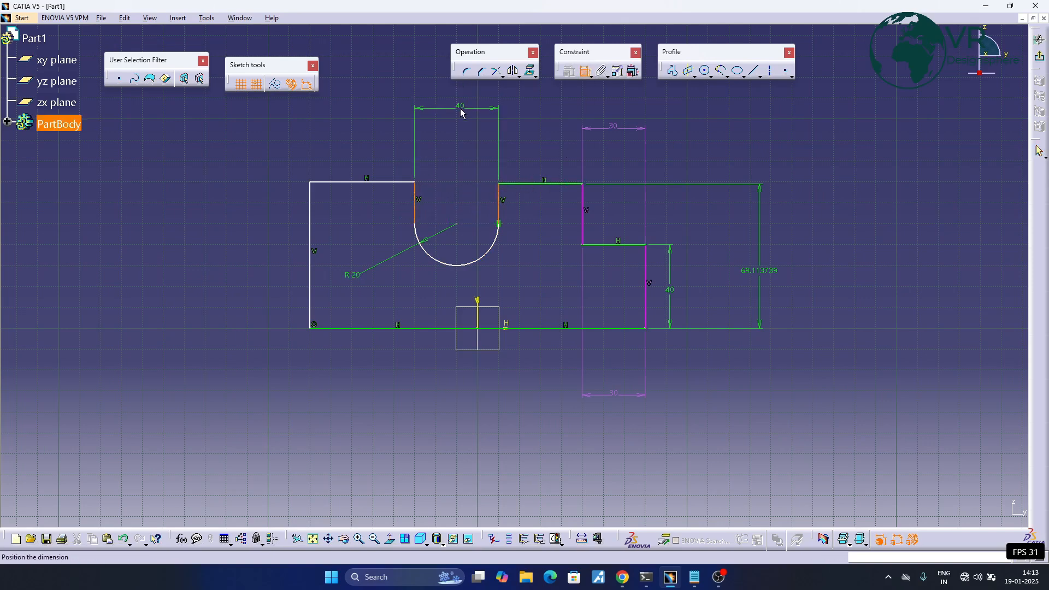
{"action": "left_click", "coordinate": [462, 112]}
- Dimension the height from the base line to the top edge left of the notch
{"action": "left_click", "coordinate": [365, 182]}
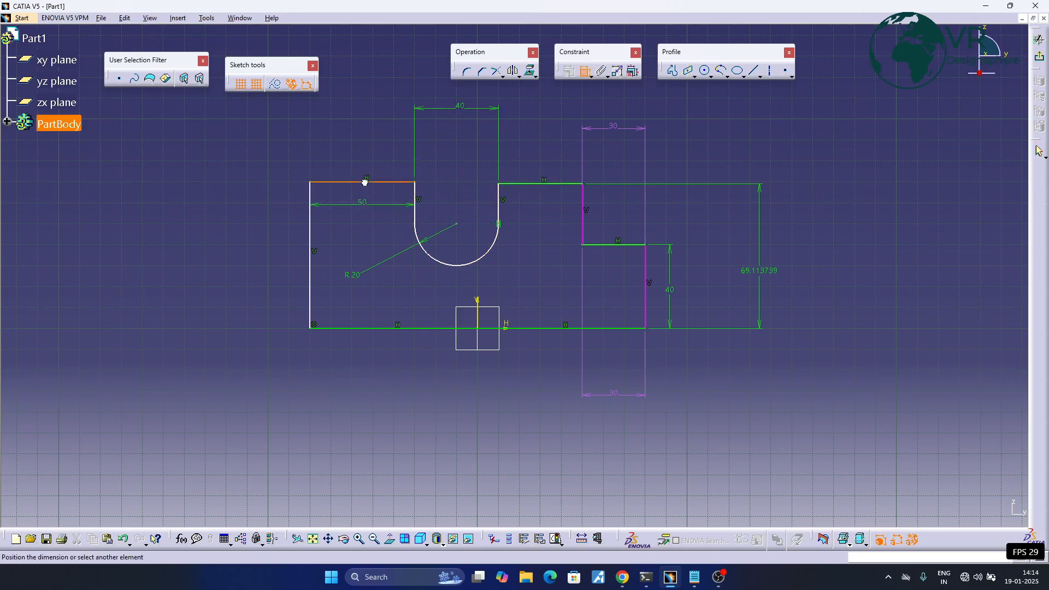
{"action": "left_click", "coordinate": [365, 328]}
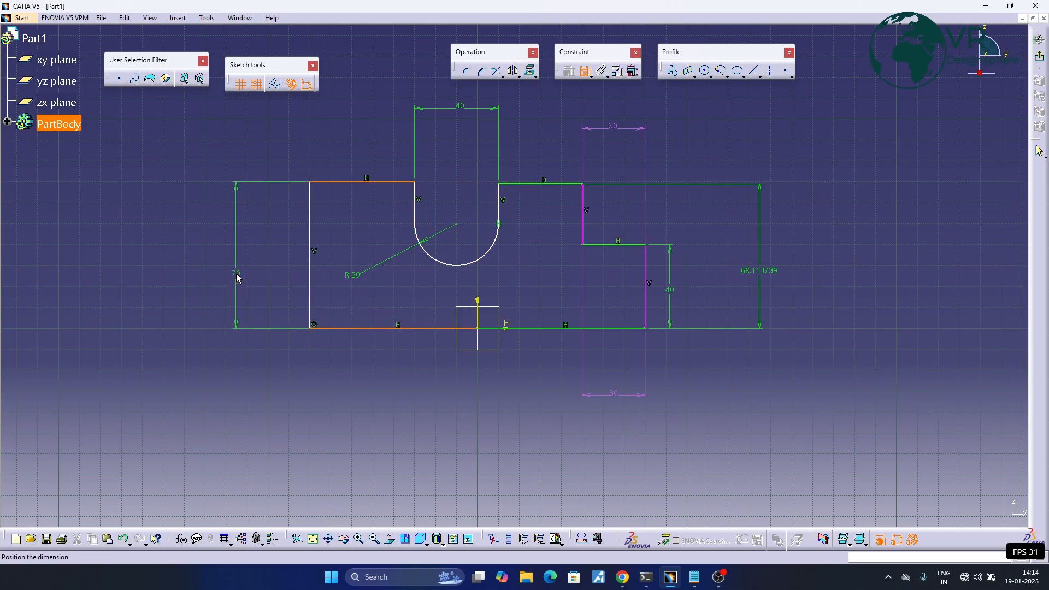
{"action": "left_click", "coordinate": [241, 271]}
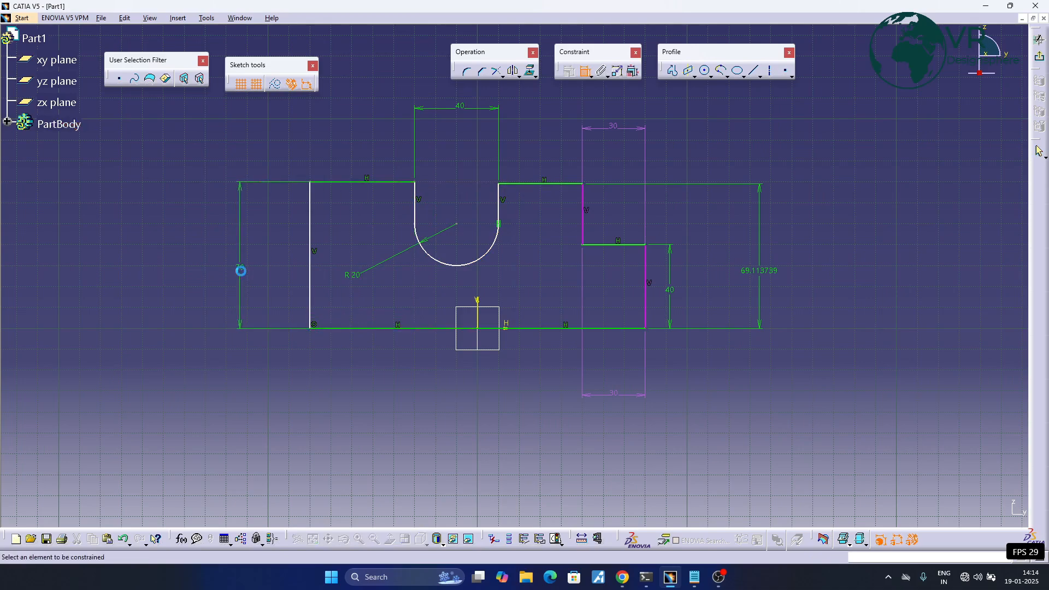
- Set the height from the base line to the top edge between the U-shaped notch and the step to 70 mm
{"action": "double_click", "coordinate": [759, 279]}
{"action": "type", "text": "7"}
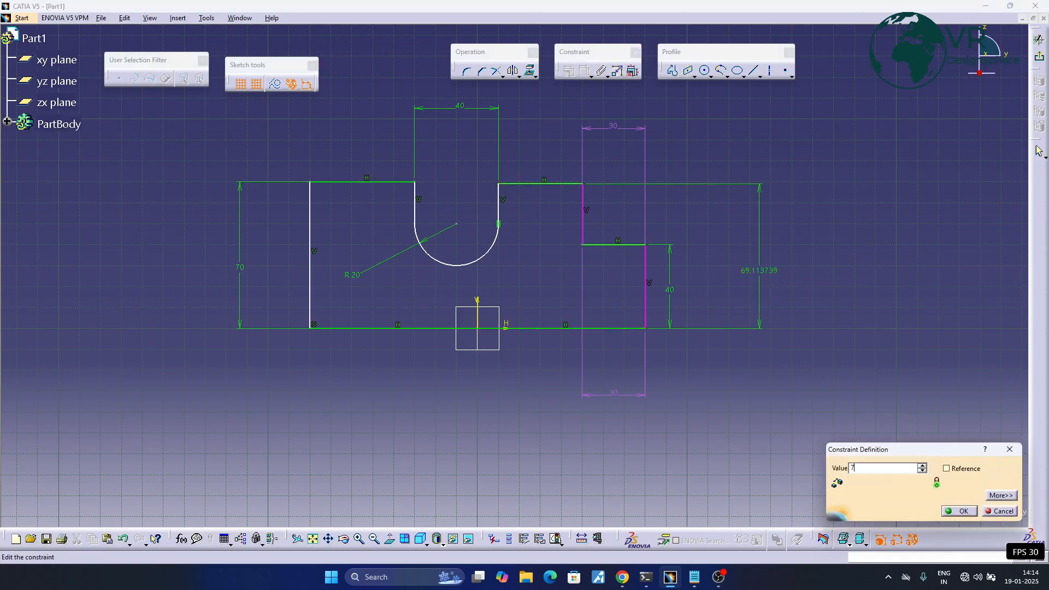
{"action": "type", "text": "0"}
{"action": "key", "text": "Return"}
{"action": "middle_click_drag", "start_coordinate": [697, 276], "coordinate": [736, 278]}
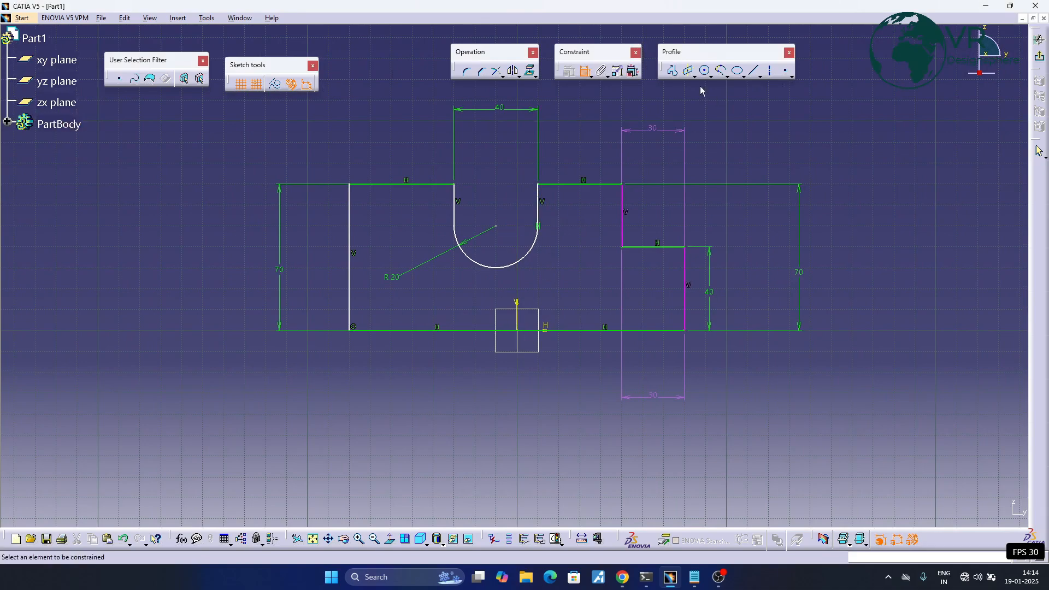
- Delete the duplicate width dimension placed above the step
{"action": "middle_click_drag", "start_coordinate": [668, 222], "coordinate": [647, 220]}
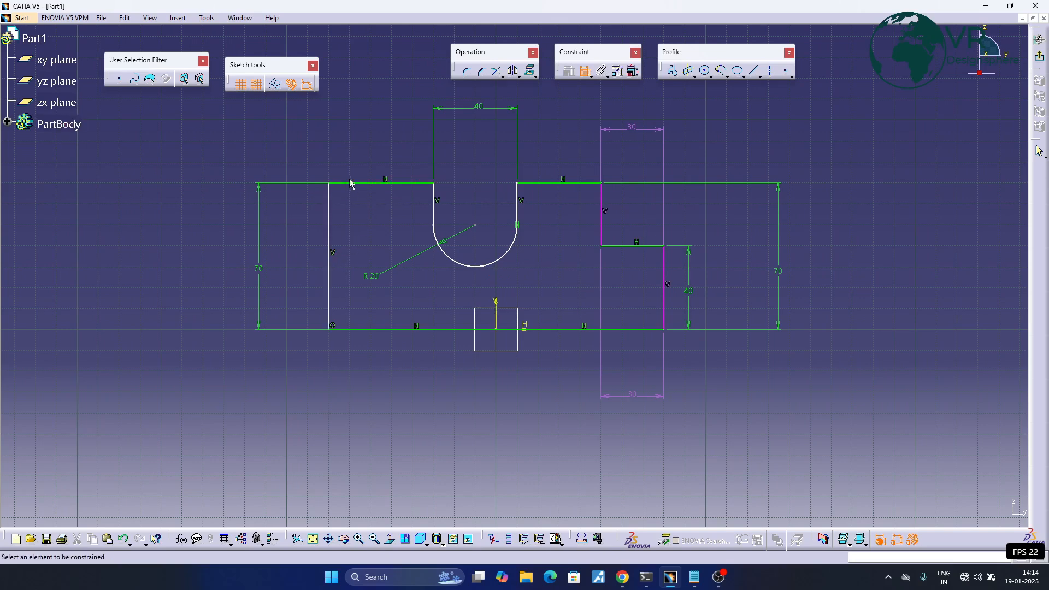
{"action": "right_click", "coordinate": [631, 131]}
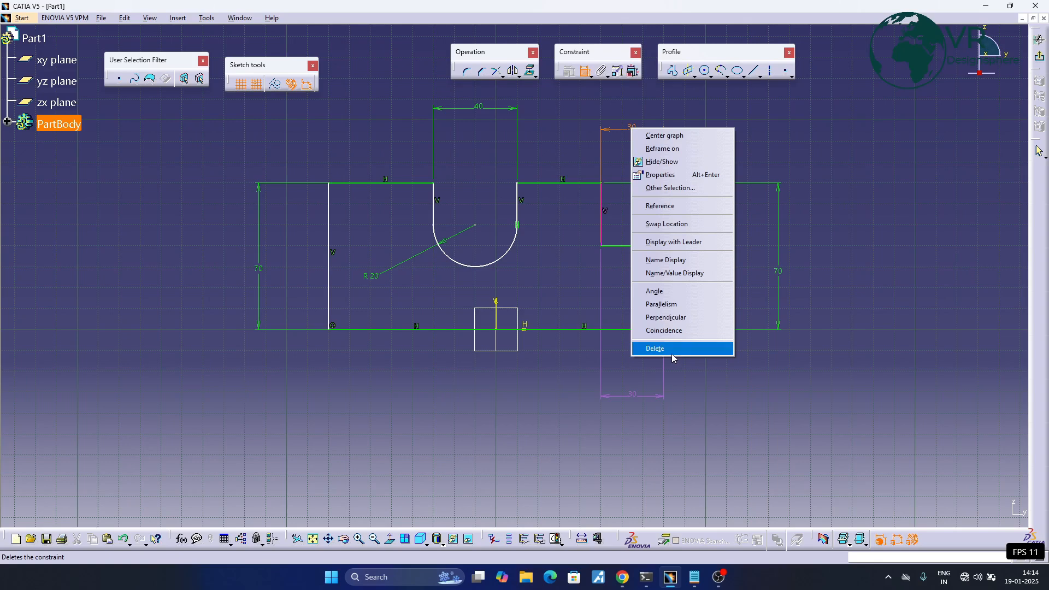
{"action": "left_click", "coordinate": [671, 353]}
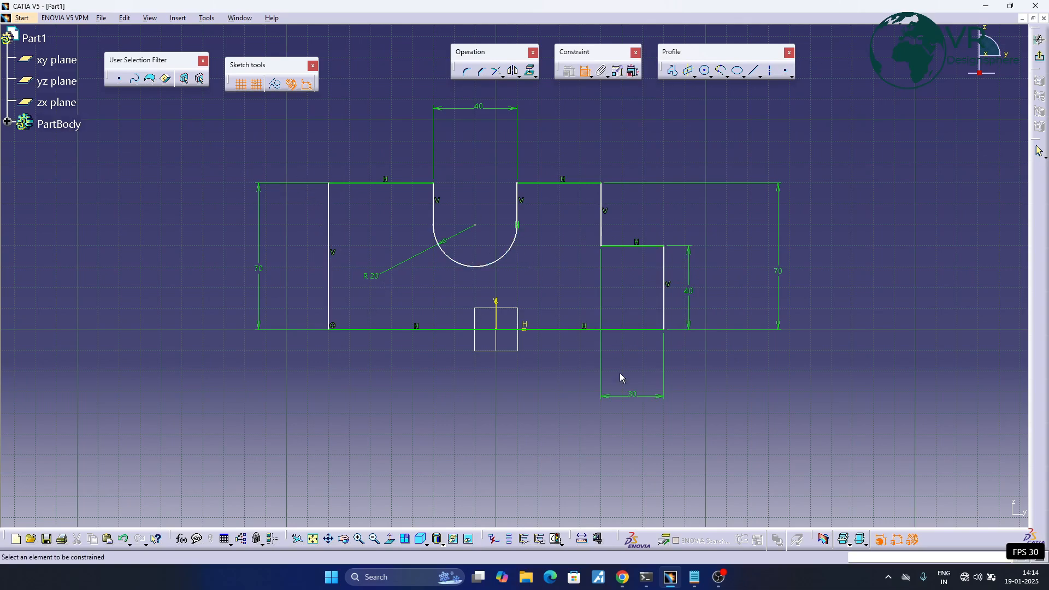
- Dimension the horizontal distances from the vertical axis to the profile's far left edge and far right edge, placed below the profile
{"action": "left_click", "coordinate": [498, 310]}
{"action": "left_click", "coordinate": [329, 279]}
{"action": "left_click", "coordinate": [408, 441]}
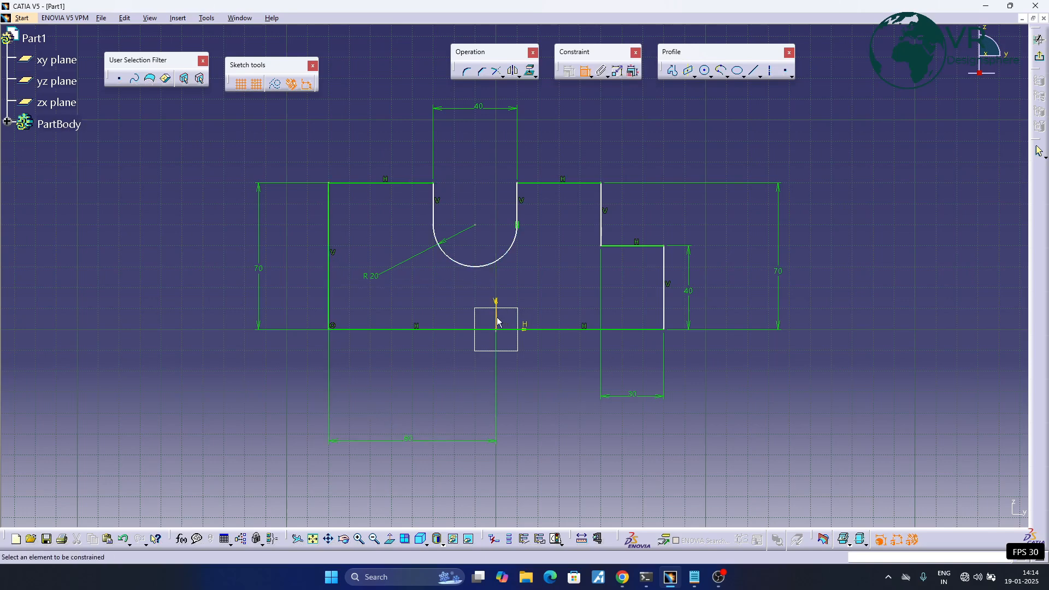
{"action": "left_click", "coordinate": [497, 336]}
{"action": "left_click", "coordinate": [665, 314]}
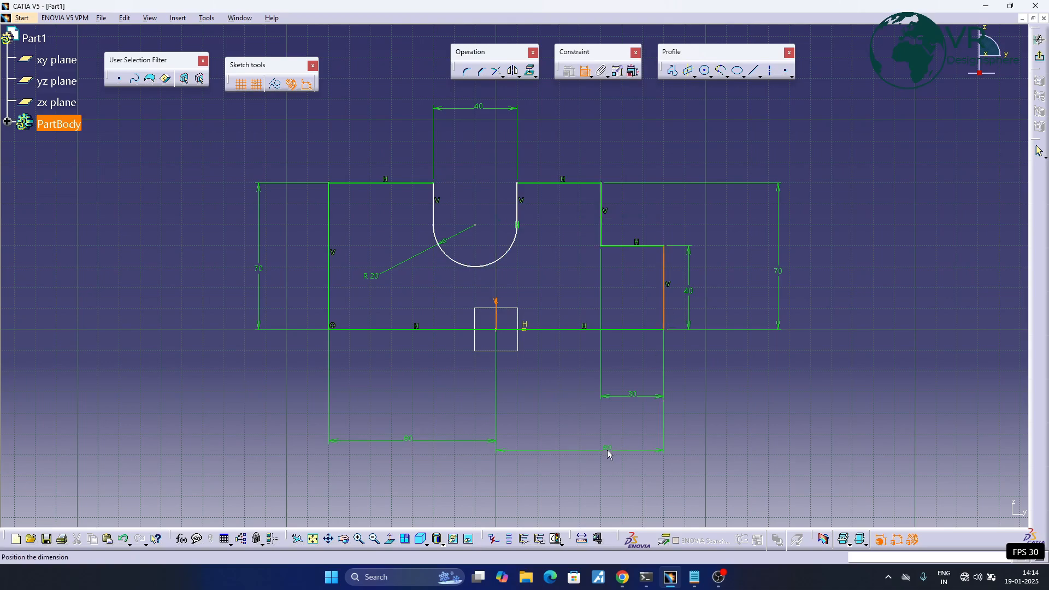
{"action": "left_click", "coordinate": [600, 440]}
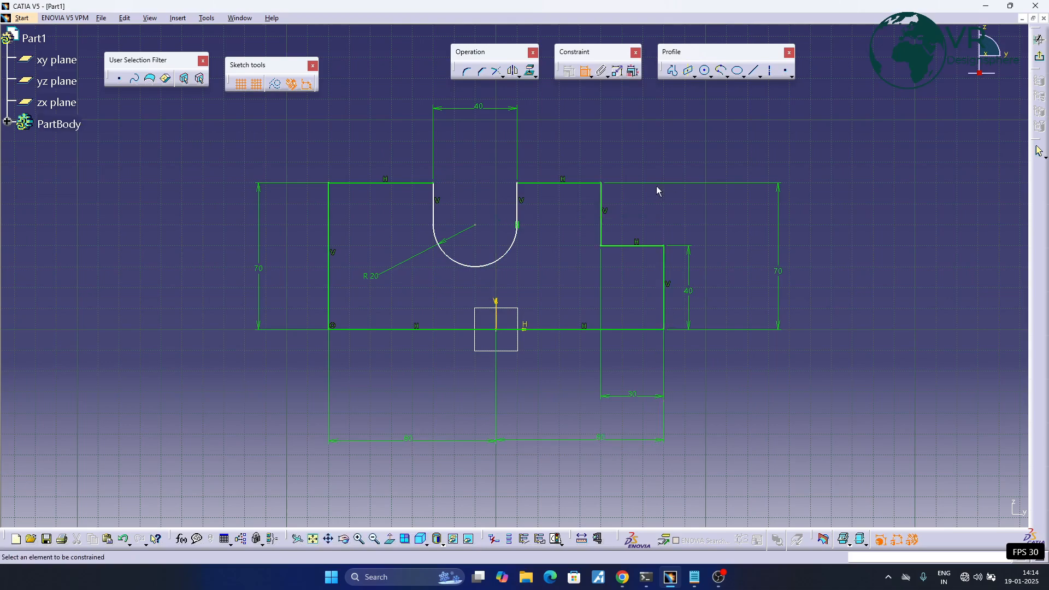
- Dimension the width from the notch's right side to the step's upper vertical edge and the length of the notch's right side
{"action": "left_click", "coordinate": [523, 203]}
{"action": "left_click", "coordinate": [601, 211]}
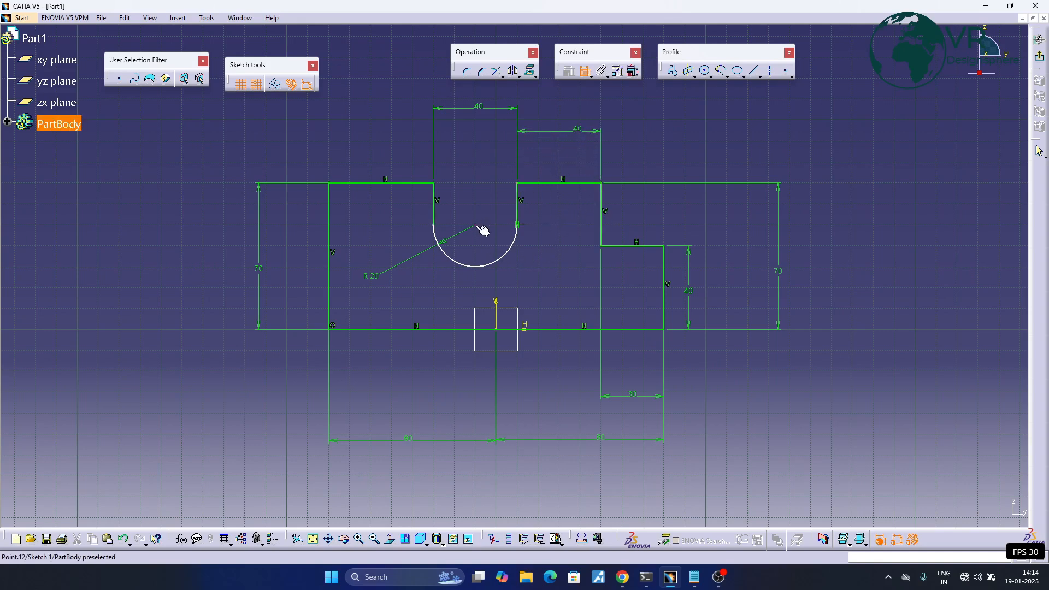
{"action": "left_click", "coordinate": [518, 218]}
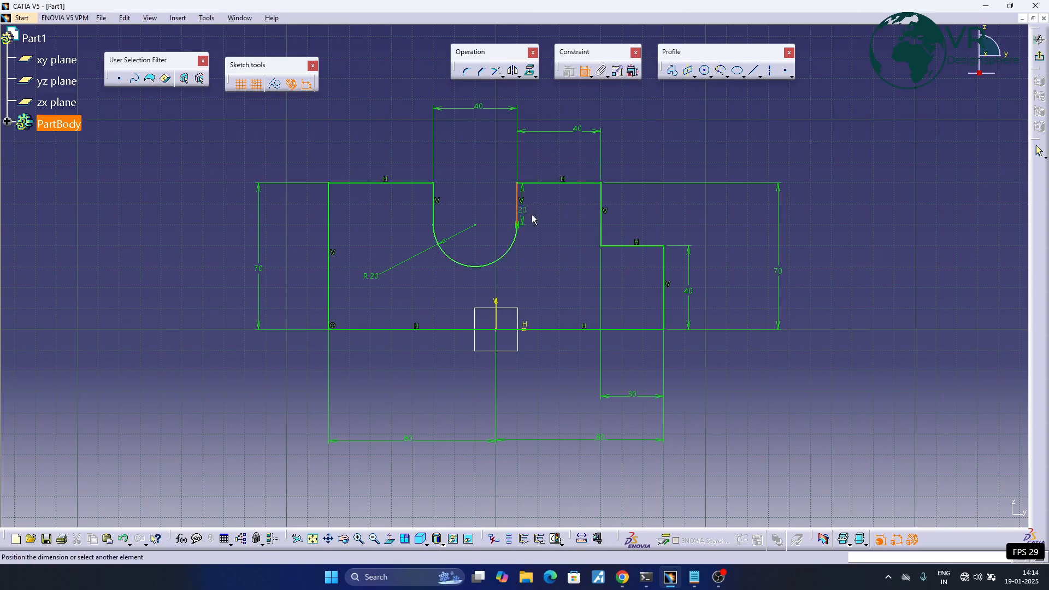
{"action": "left_click", "coordinate": [563, 218]}
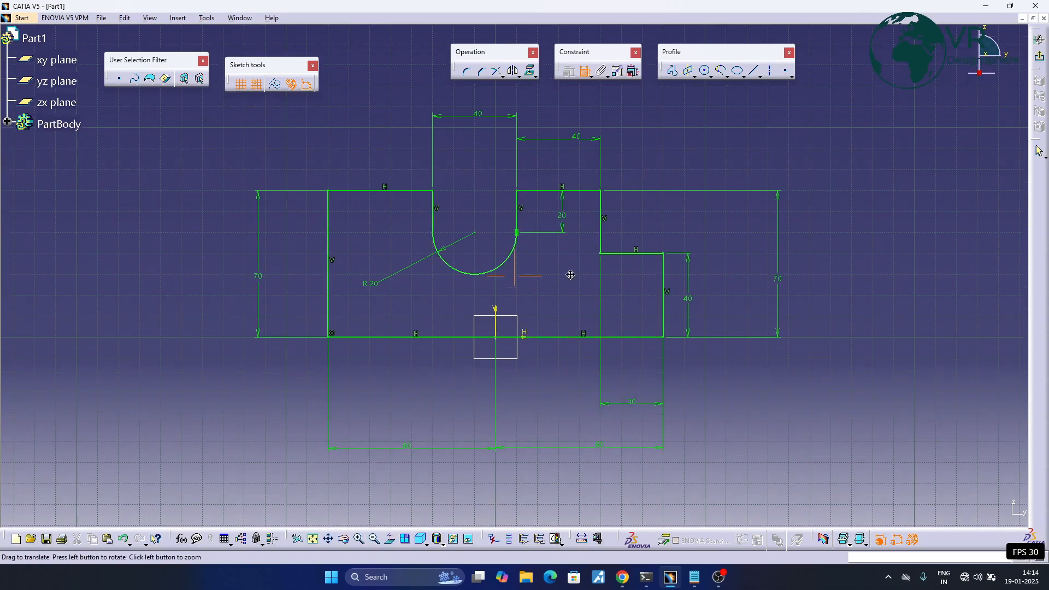
- Delete the entire notched profile together with all its dimensions from the sketch
{"action": "middle_click_drag", "start_coordinate": [563, 286], "coordinate": [528, 285]}
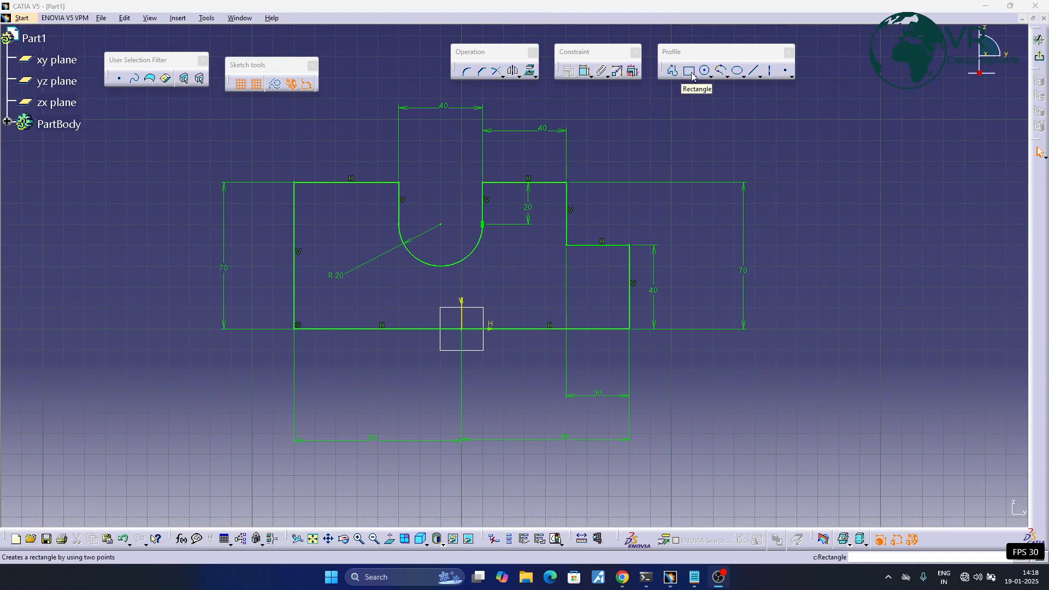
{"action": "mouse_move", "coordinate": [198, 117]}
{"action": "left_mouse_down"}
{"action": "mouse_move", "coordinate": [759, 426]}
{"action": "mouse_move", "coordinate": [765, 456]}
{"action": "left_mouse_up"}
{"action": "key", "text": "Delete"}
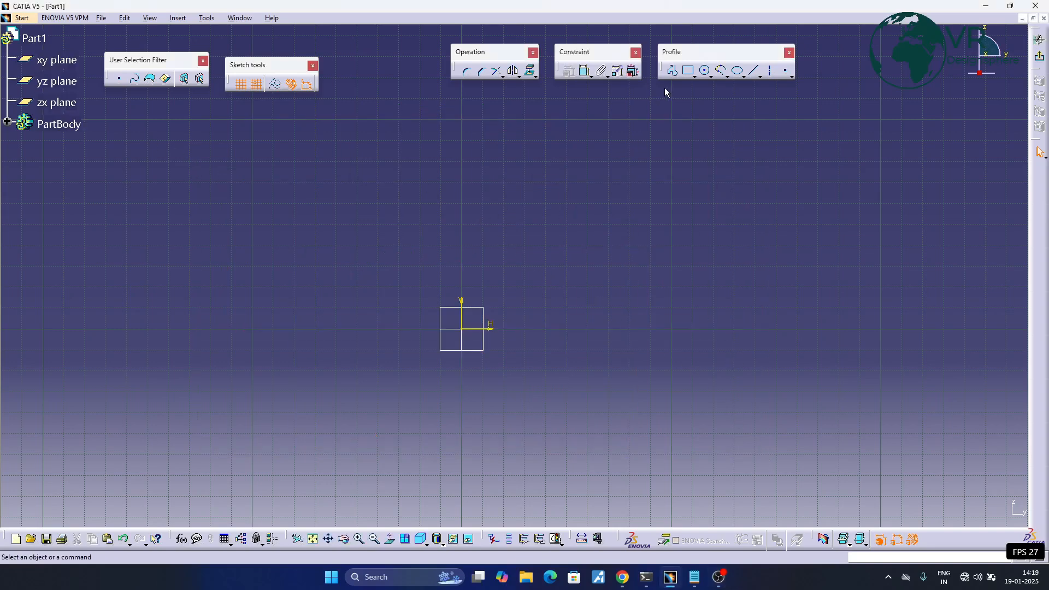
- Detach the predefined profile tools as a floating palette and sketch a rectangle about 70 mm wide and 40 mm high around the origin
{"action": "left_click", "coordinate": [695, 77]}
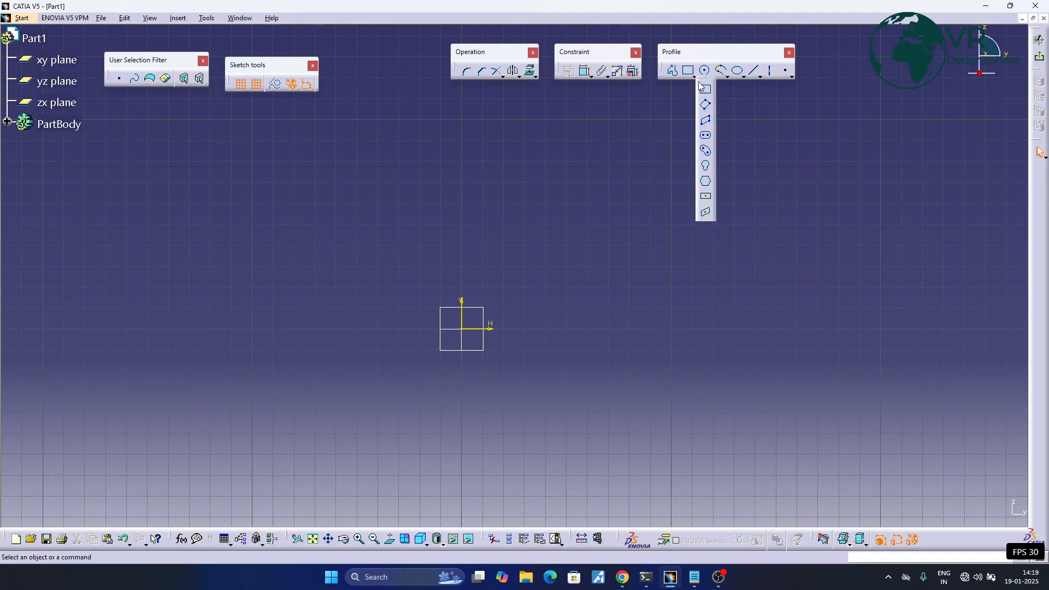
{"action": "left_click_drag", "start_coordinate": [831, 74], "coordinate": [831, 75]}
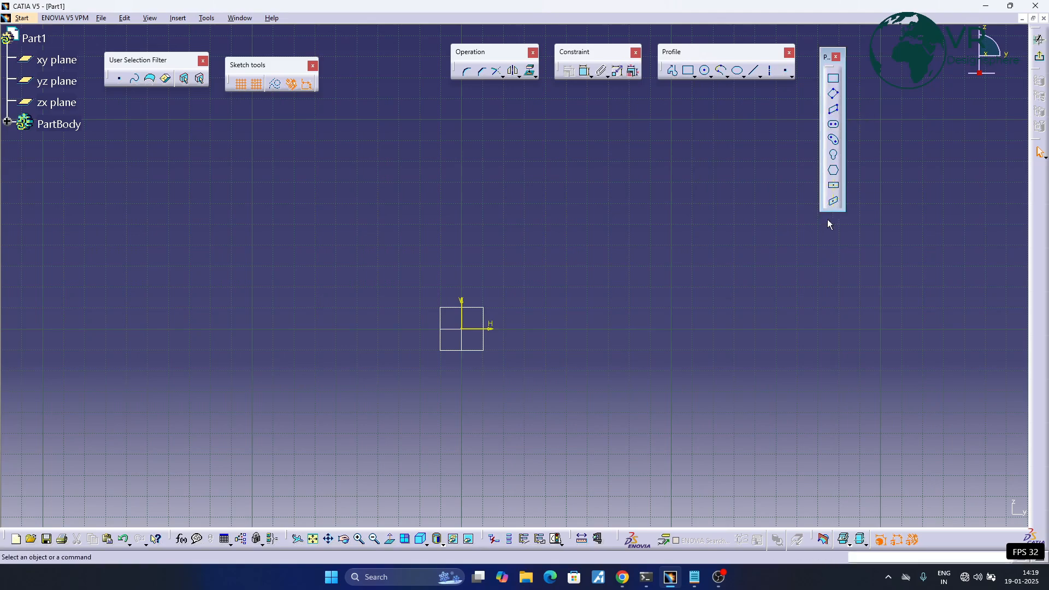
{"action": "left_click", "coordinate": [835, 82]}
{"action": "left_click", "coordinate": [400, 285]}
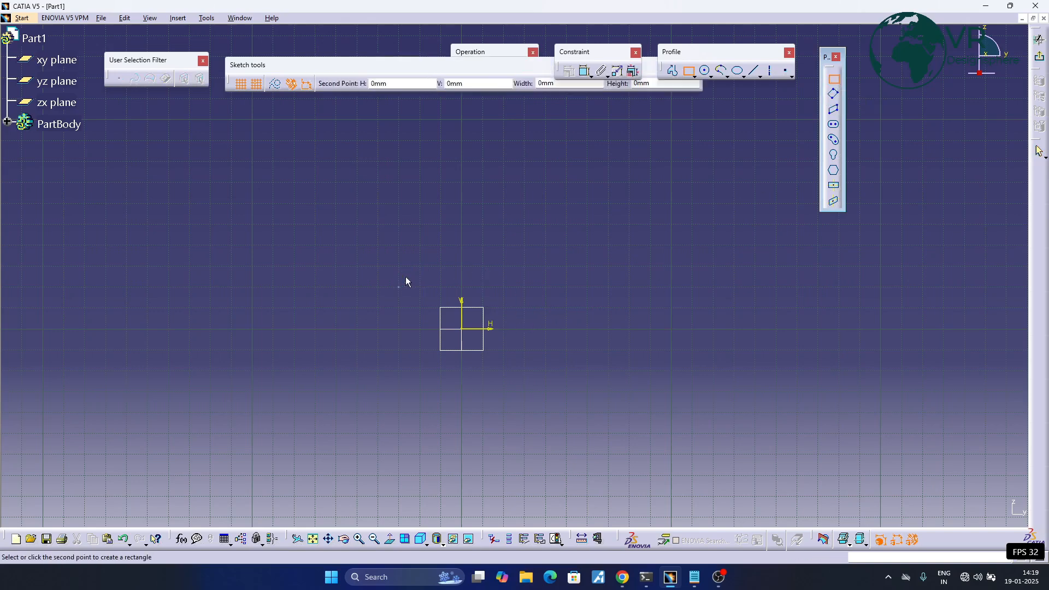
{"action": "left_click", "coordinate": [537, 378]}
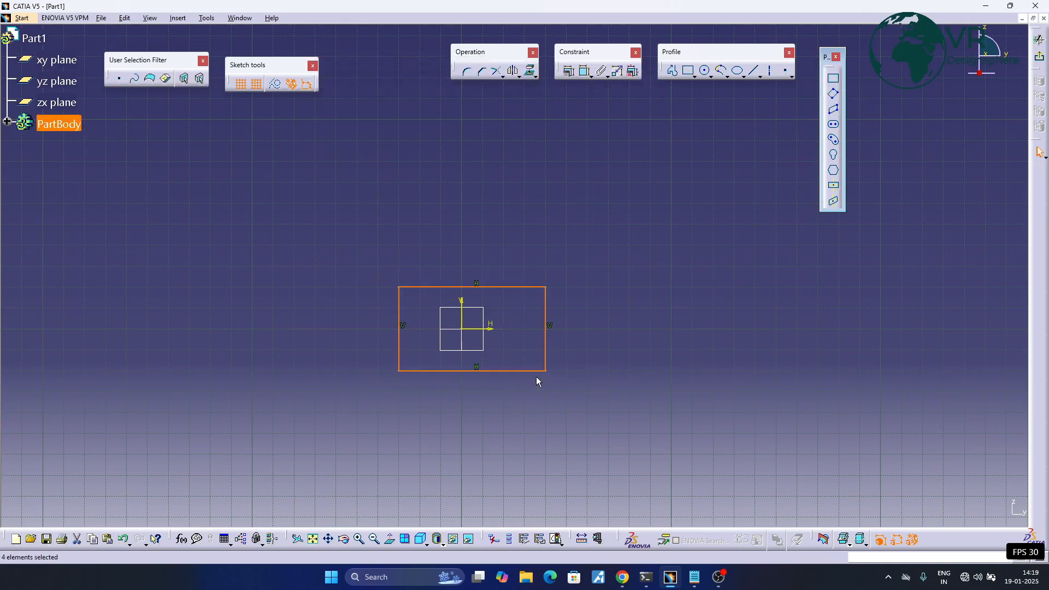
- Dimension the rectangle's width between its vertical sides and its height between its horizontal sides
{"action": "left_click", "coordinate": [585, 71]}
{"action": "left_click", "coordinate": [400, 299]}
{"action": "left_click", "coordinate": [548, 323]}
{"action": "left_click", "coordinate": [526, 193]}
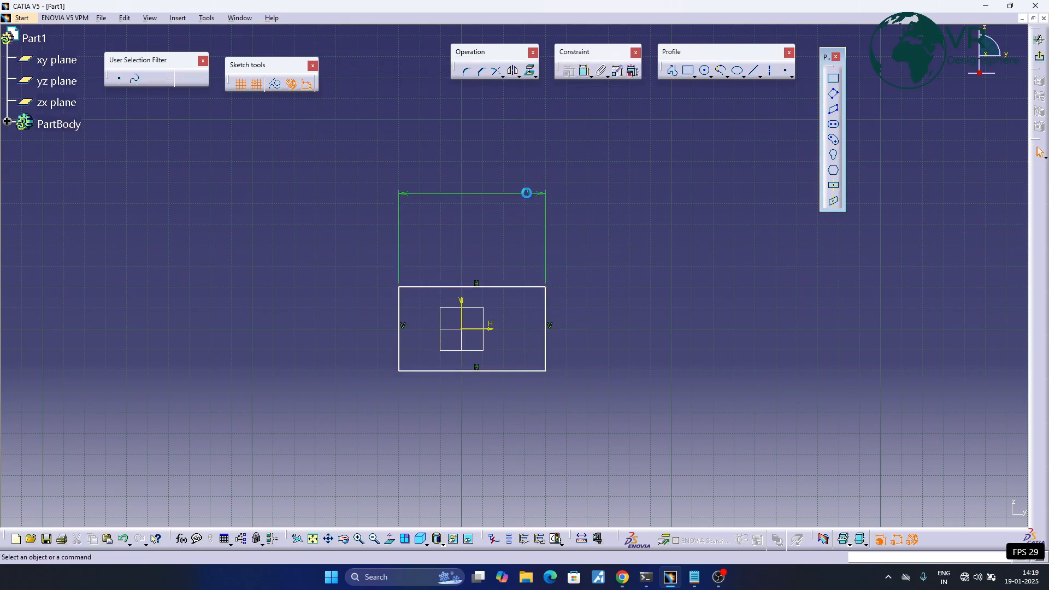
{"action": "left_click", "coordinate": [532, 287]}
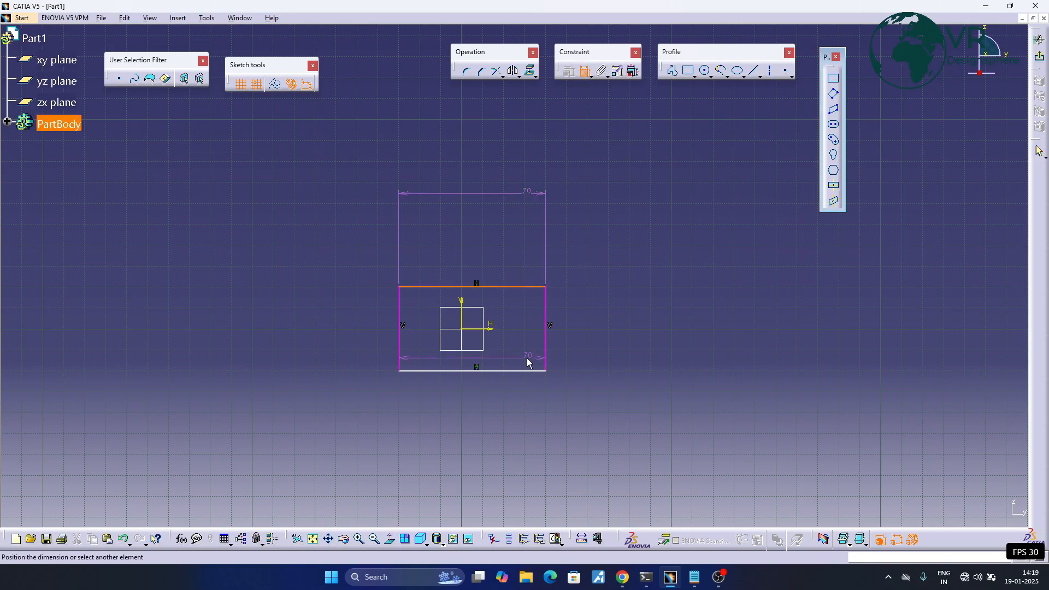
{"action": "left_click", "coordinate": [532, 371]}
{"action": "left_click", "coordinate": [609, 351]}
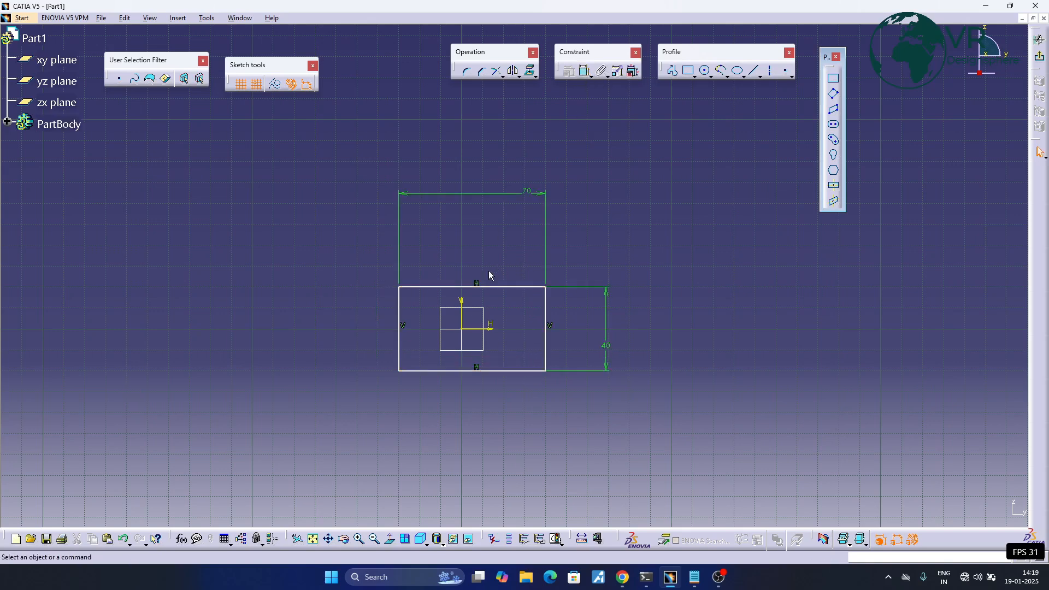
- Dimension the rectangle's right side from the vertical axis and its top side from the horizontal axis
{"action": "left_click", "coordinate": [584, 71]}
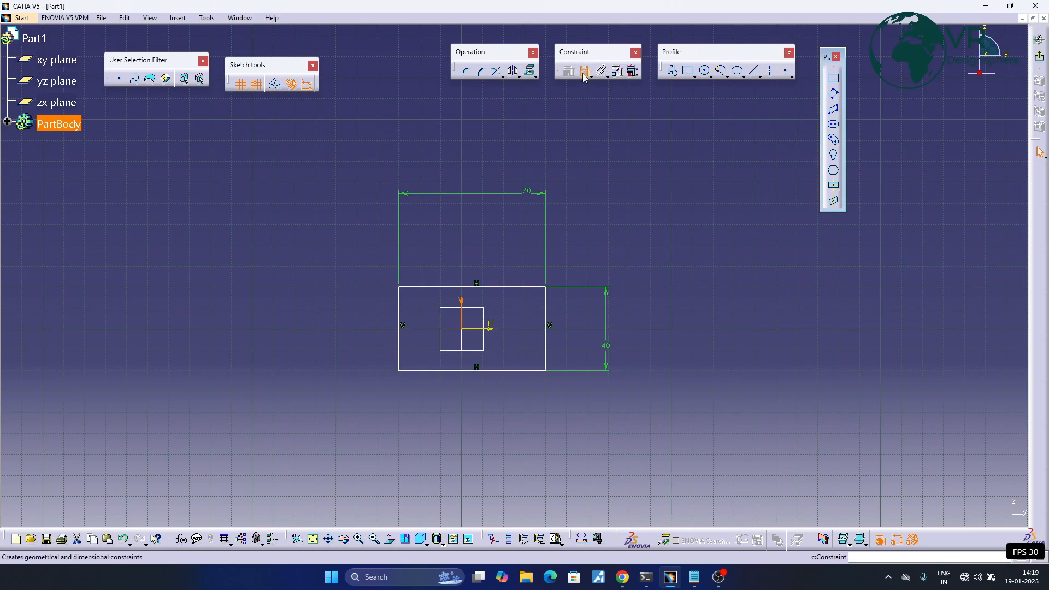
{"action": "left_click", "coordinate": [545, 317]}
{"action": "left_click", "coordinate": [526, 434]}
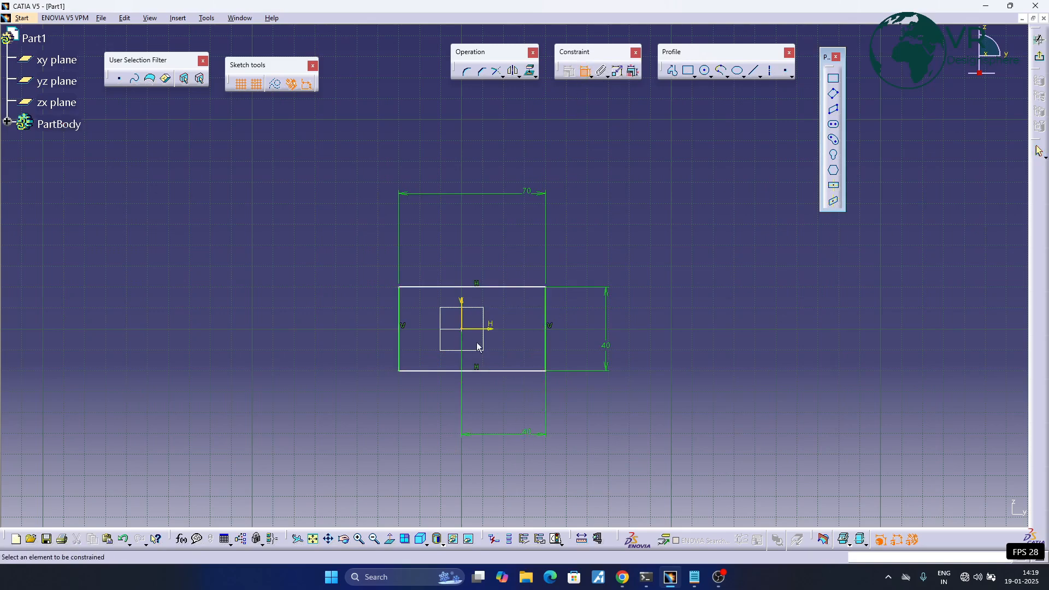
{"action": "left_click", "coordinate": [526, 287]}
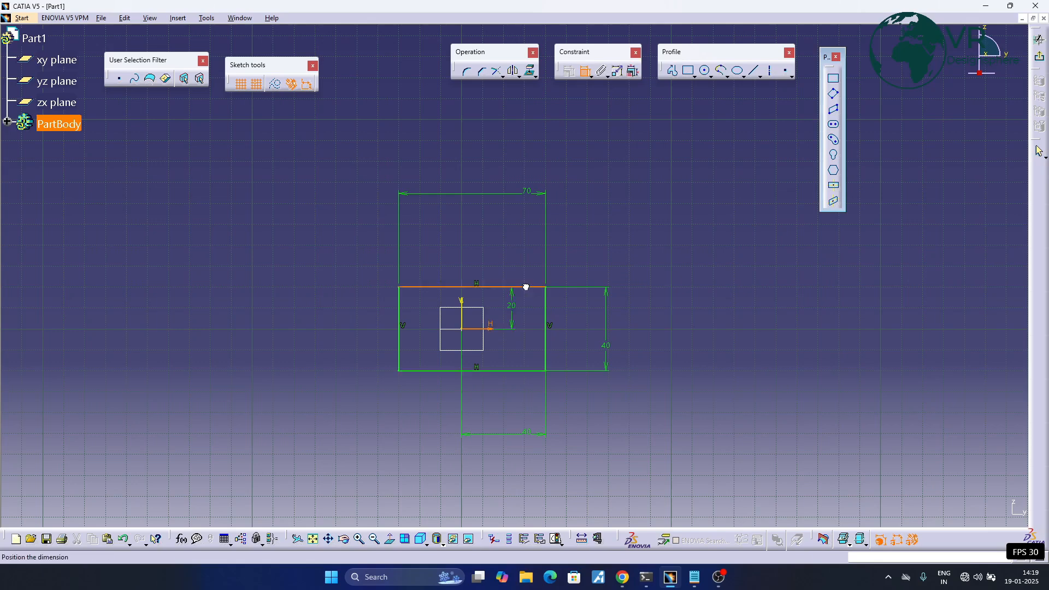
{"action": "left_click", "coordinate": [634, 215]}
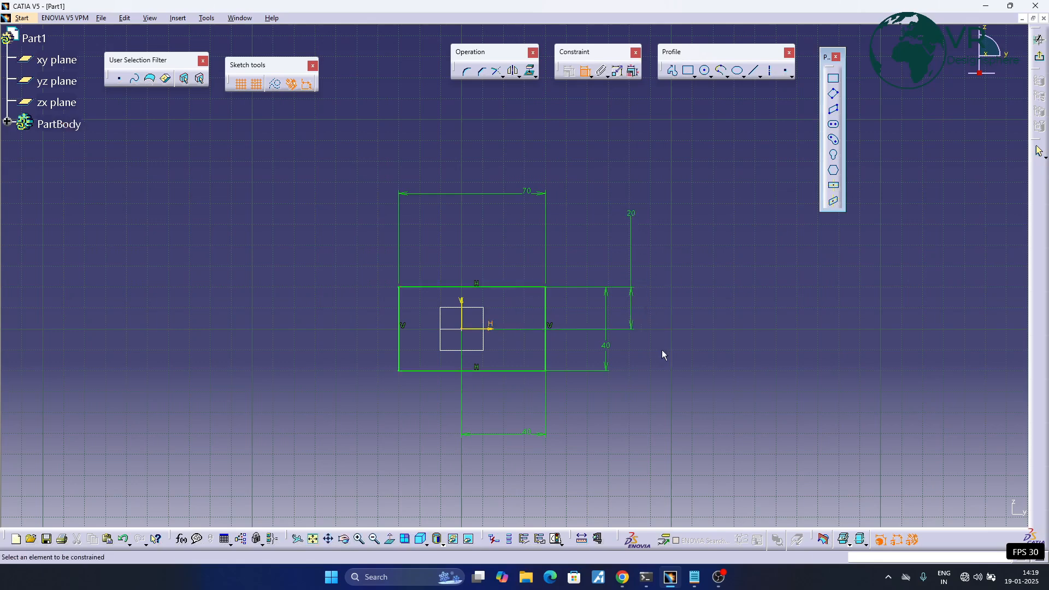
- Sketch an oriented rectangle about 50 mm by 50 mm to the right of the first rectangle, with its base on the horizontal axis
{"action": "middle_click_drag", "start_coordinate": [705, 280], "coordinate": [684, 281]}
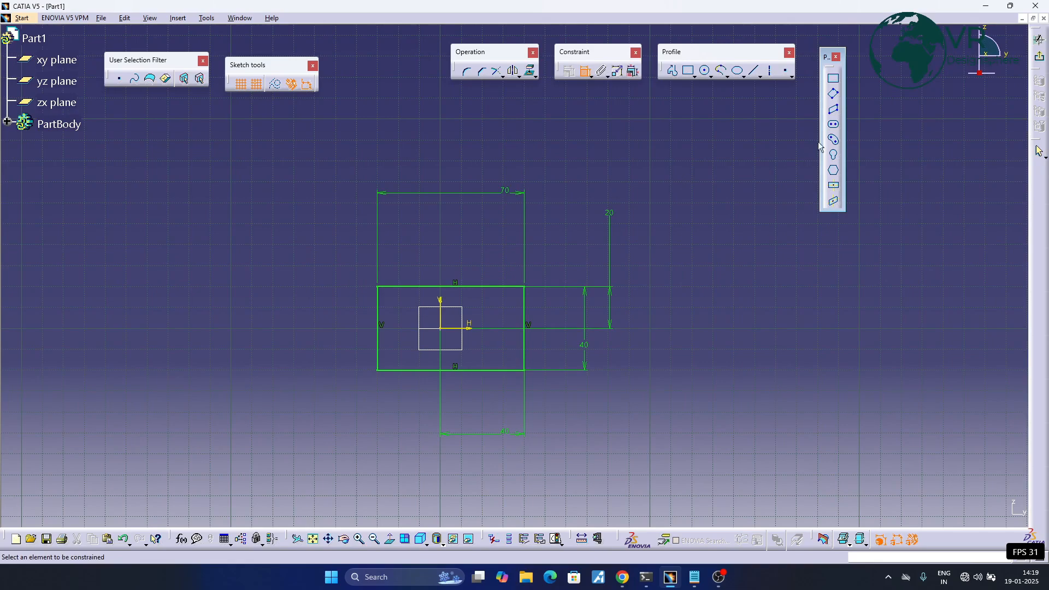
{"action": "left_click", "coordinate": [834, 96]}
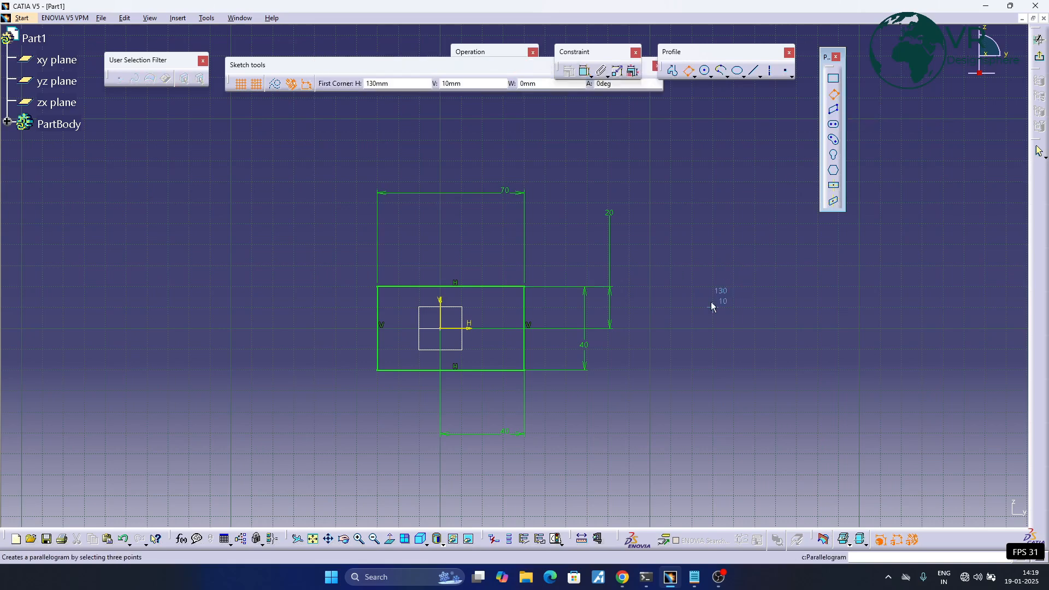
{"action": "left_click", "coordinate": [666, 329]}
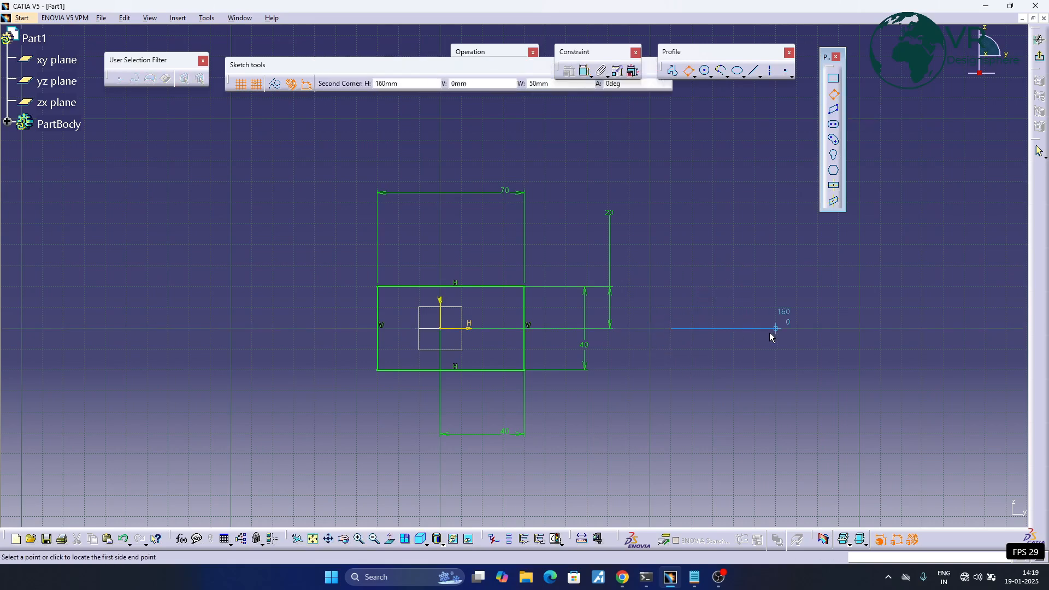
{"action": "left_click", "coordinate": [776, 329]}
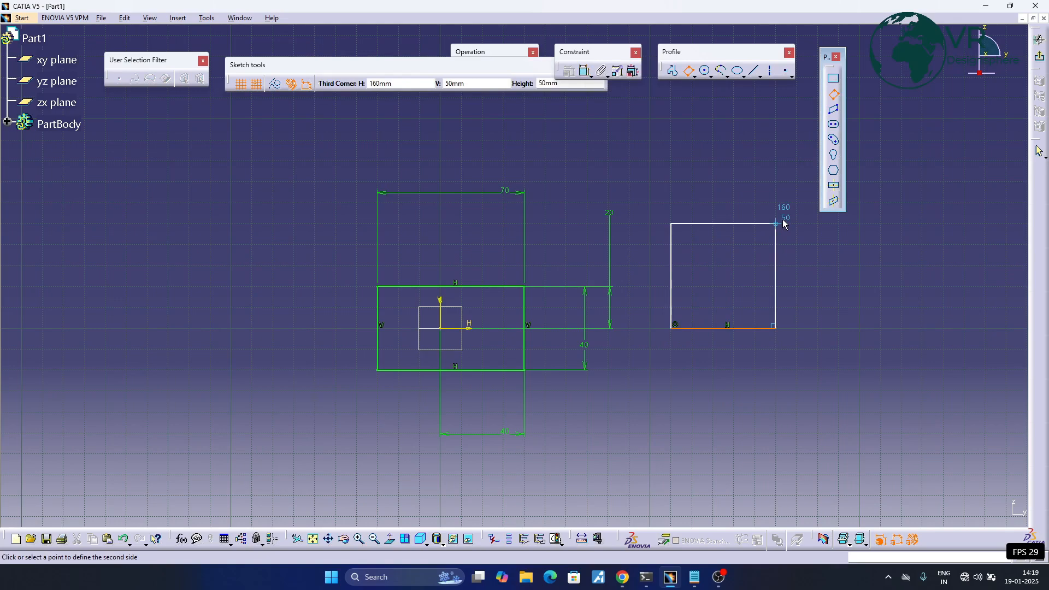
{"action": "left_click", "coordinate": [783, 223]}
- Dimension the square's top side from its base on the horizontal axis and its left side from the vertical axis
{"action": "middle_click_drag", "start_coordinate": [782, 284], "coordinate": [672, 269]}
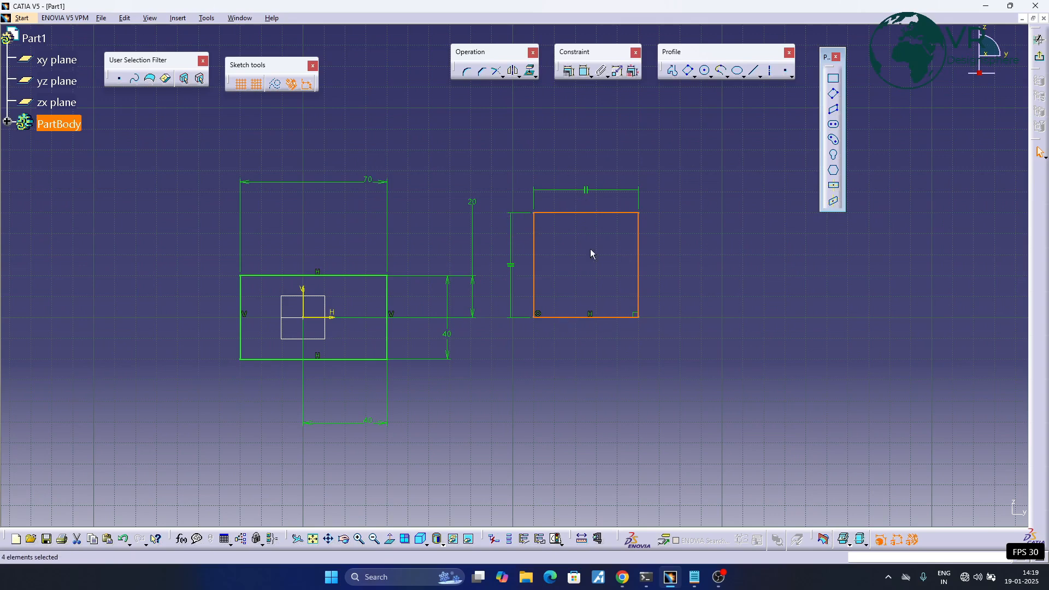
{"action": "left_click", "coordinate": [586, 71]}
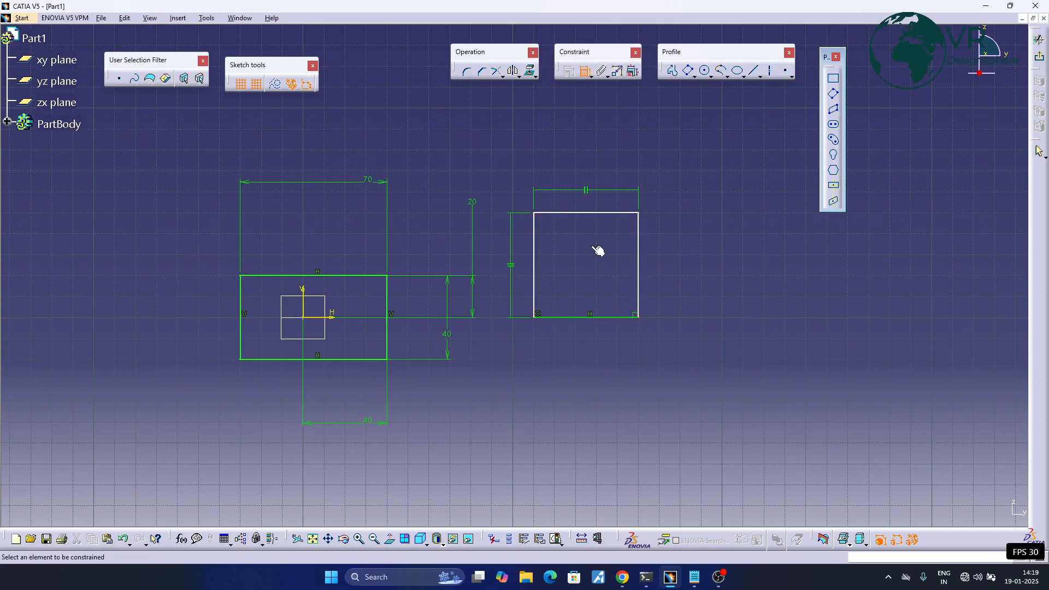
{"action": "left_click", "coordinate": [595, 215]}
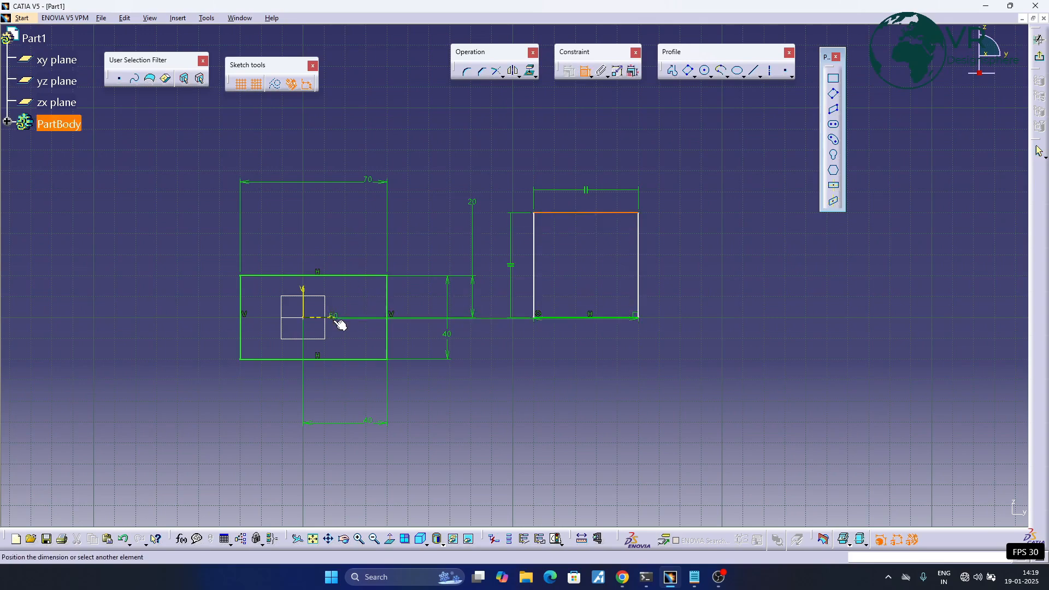
{"action": "left_click", "coordinate": [578, 299]}
{"action": "left_click", "coordinate": [306, 290]}
{"action": "left_click", "coordinate": [535, 278]}
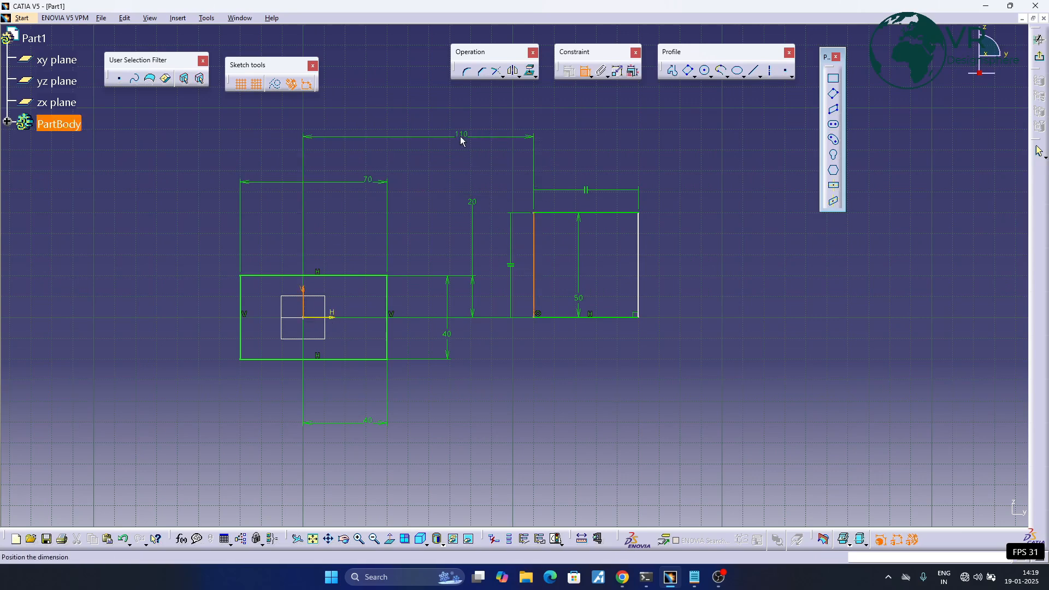
{"action": "left_click", "coordinate": [466, 136]}
- Dimension the square's width between its two vertical sides, placed above the square
{"action": "left_click", "coordinate": [643, 261]}
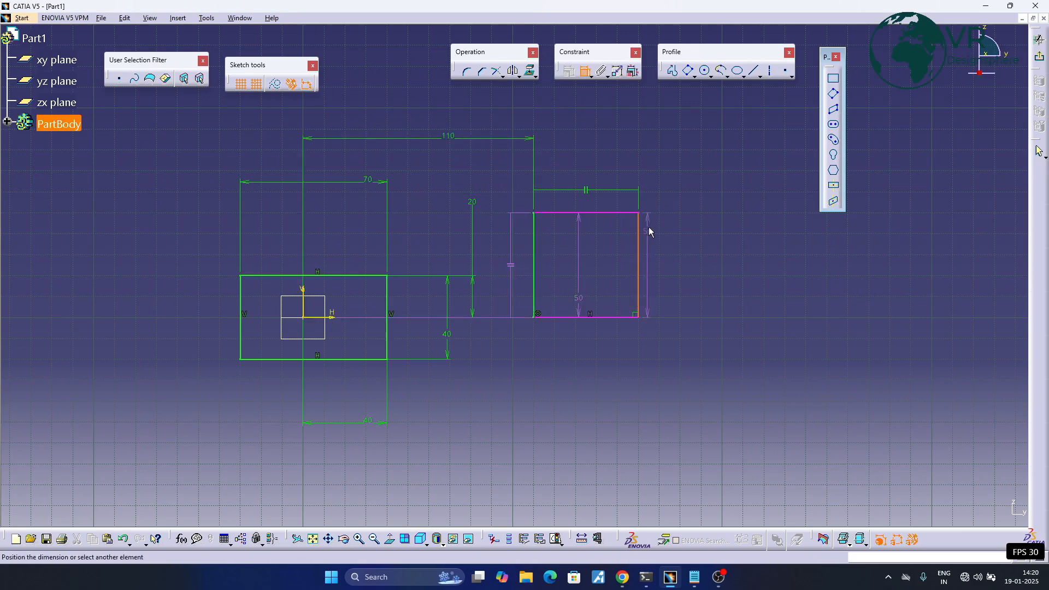
{"action": "left_click", "coordinate": [536, 250]}
{"action": "left_click", "coordinate": [571, 137]}
- Sketch a parallelogram with a horizontal base about 50 mm long and a height of about 30 mm, to the right of the square
{"action": "middle_click_drag", "start_coordinate": [629, 199], "coordinate": [554, 198]}
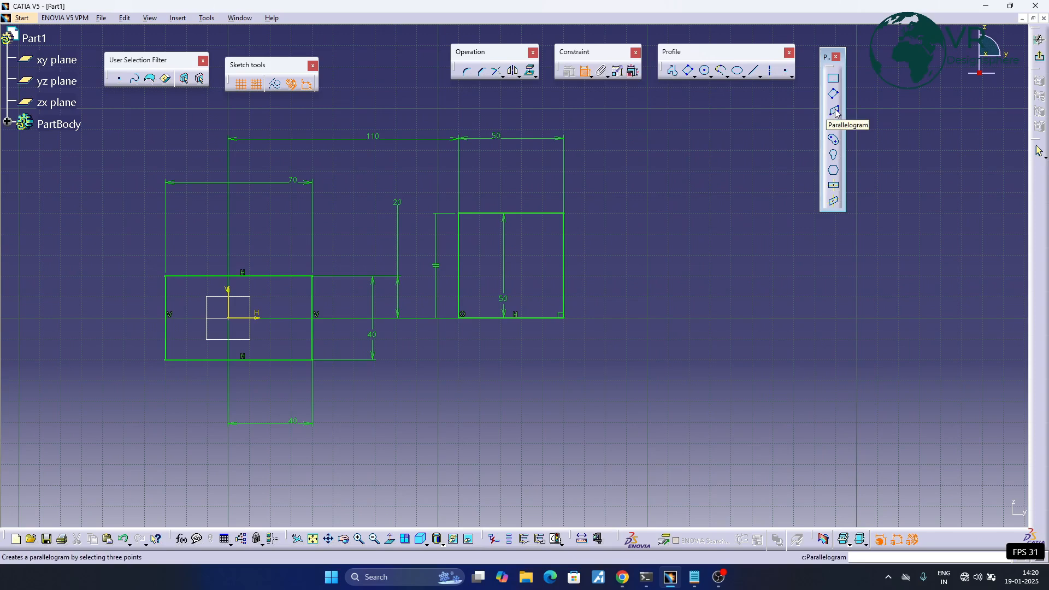
{"action": "left_click", "coordinate": [835, 112]}
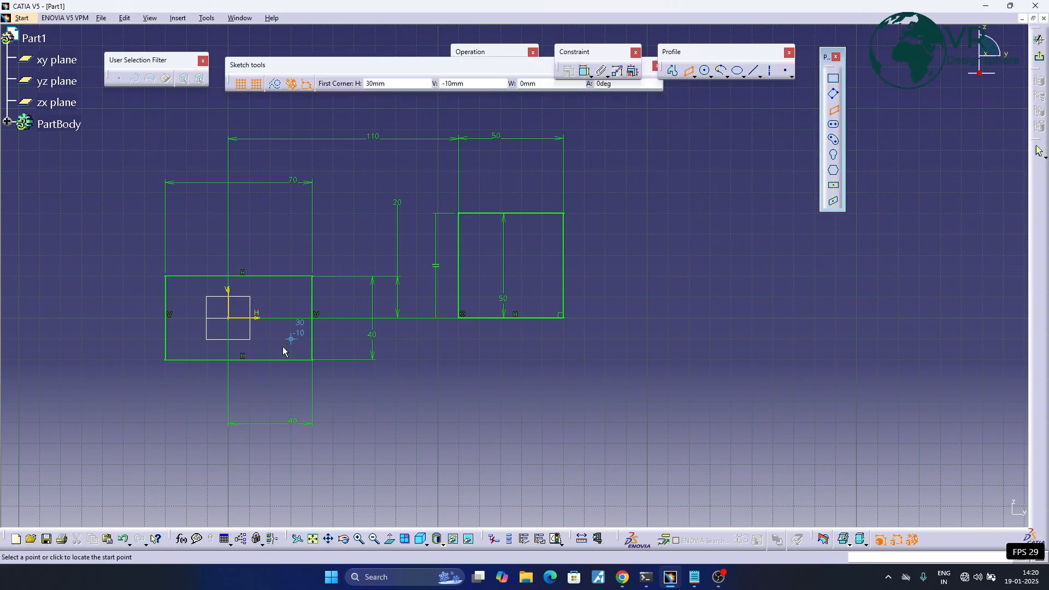
{"action": "middle_click_drag", "start_coordinate": [290, 324], "coordinate": [400, 326]}
{"action": "middle_click_drag", "start_coordinate": [520, 326], "coordinate": [263, 296]}
{"action": "middle_click_drag", "start_coordinate": [583, 306], "coordinate": [475, 310]}
{"action": "middle_click_drag", "start_coordinate": [383, 290], "coordinate": [576, 293]}
{"action": "middle_click_drag", "start_coordinate": [612, 256], "coordinate": [462, 321]}
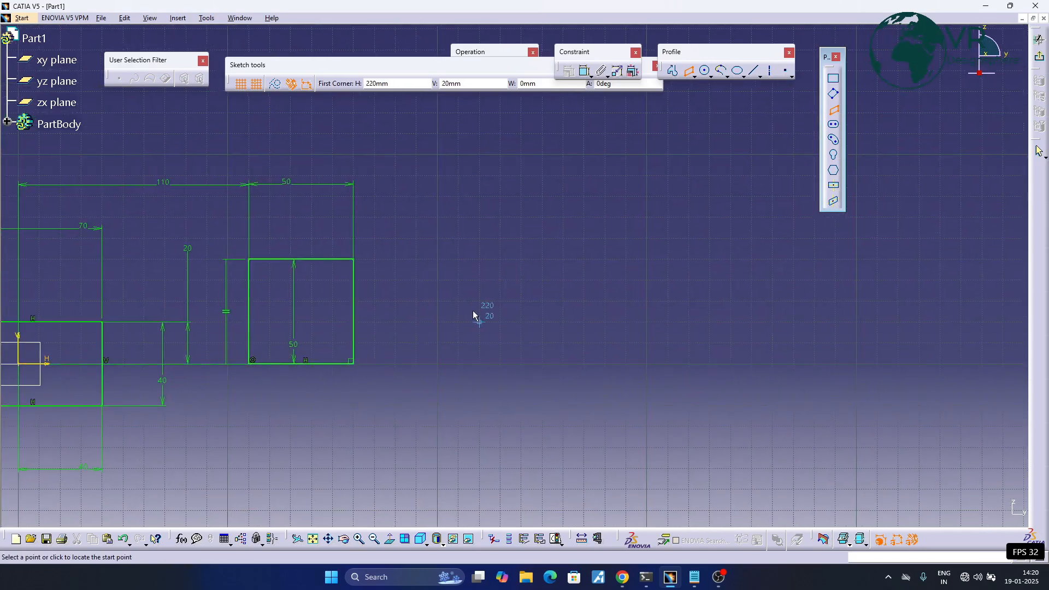
{"action": "left_click", "coordinate": [464, 320]}
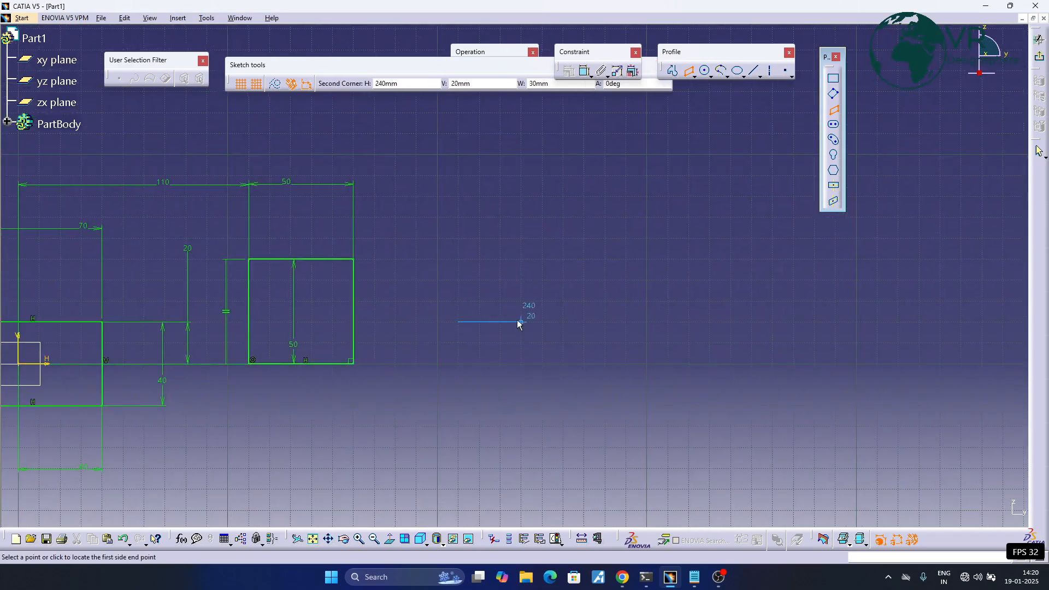
{"action": "left_click", "coordinate": [562, 322]}
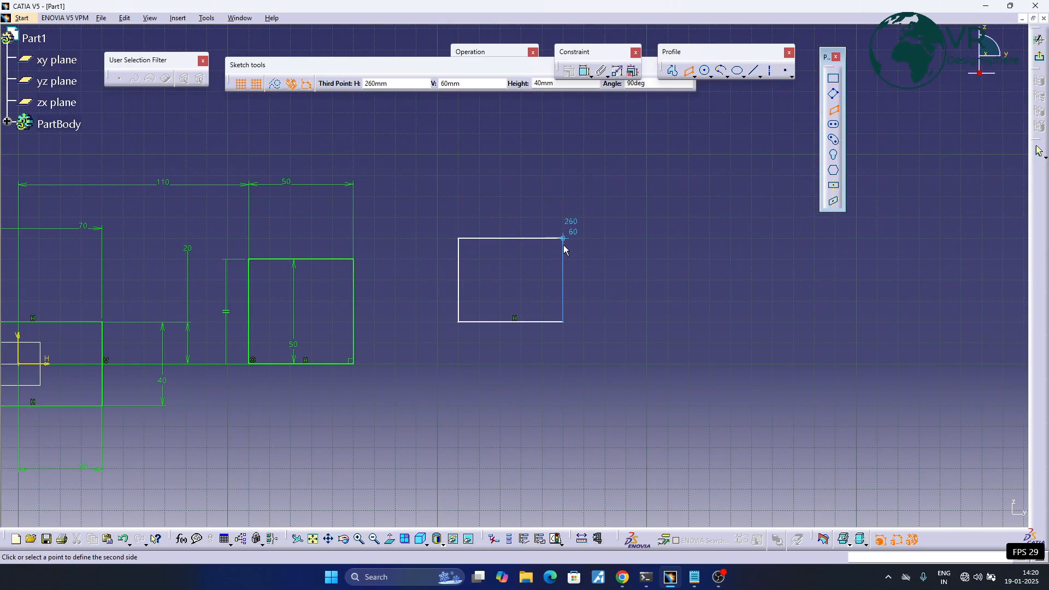
{"action": "left_click", "coordinate": [609, 255]}
- Dimension the parallelogram's height between its top and base, and the distance between its two slanted sides
{"action": "middle_click_drag", "start_coordinate": [561, 271], "coordinate": [635, 260]}
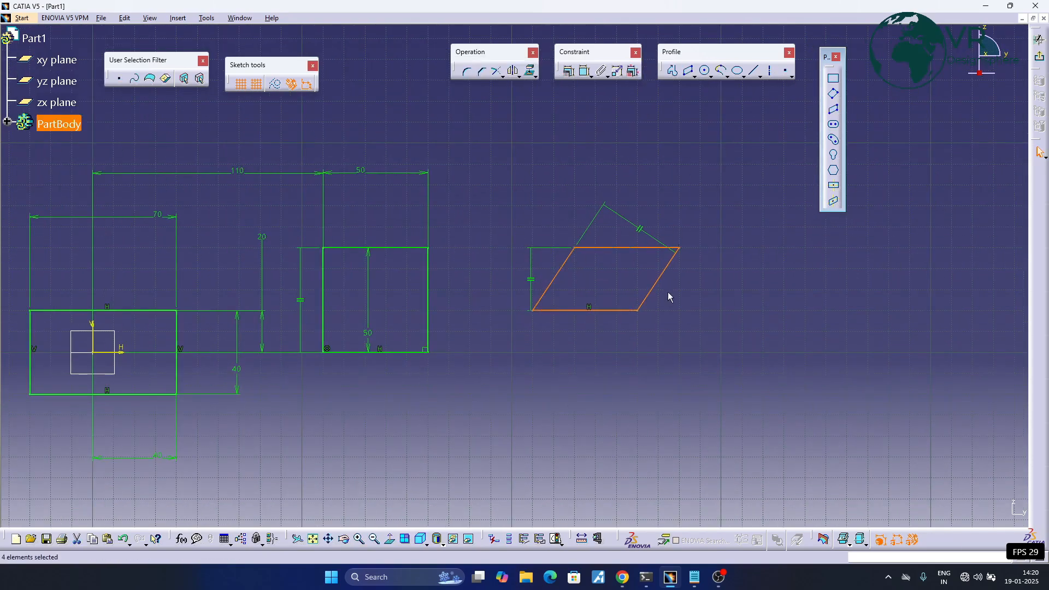
{"action": "middle_click_drag", "start_coordinate": [644, 204], "coordinate": [672, 211]}
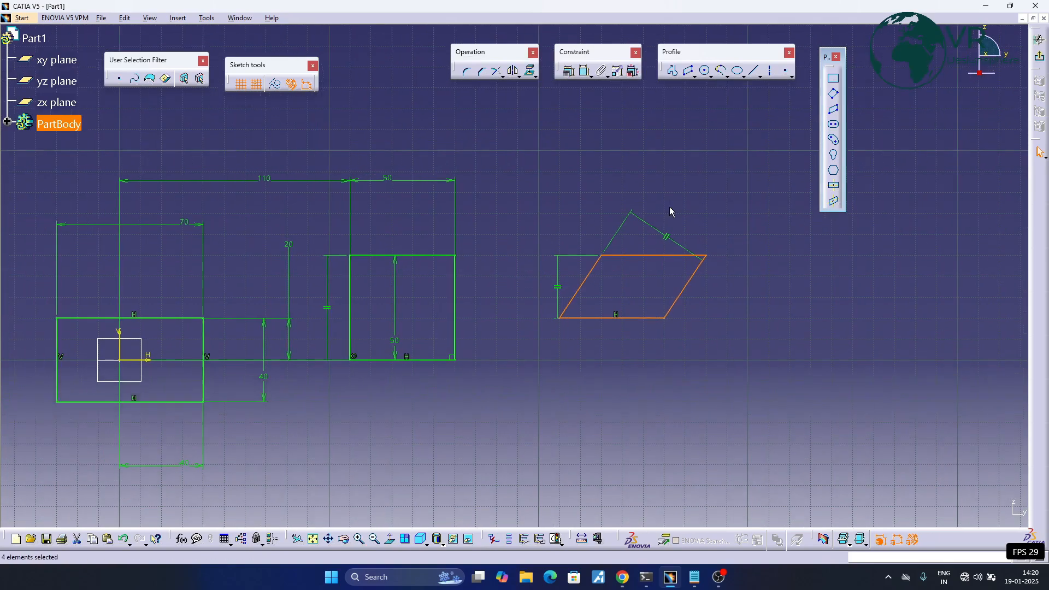
{"action": "left_click", "coordinate": [584, 73]}
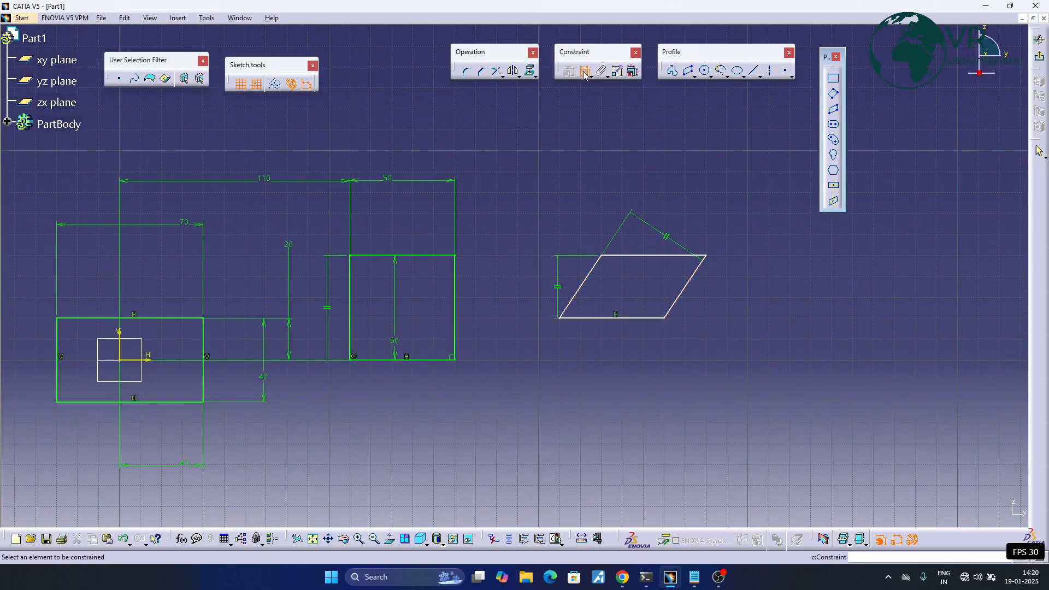
{"action": "left_click", "coordinate": [612, 255]}
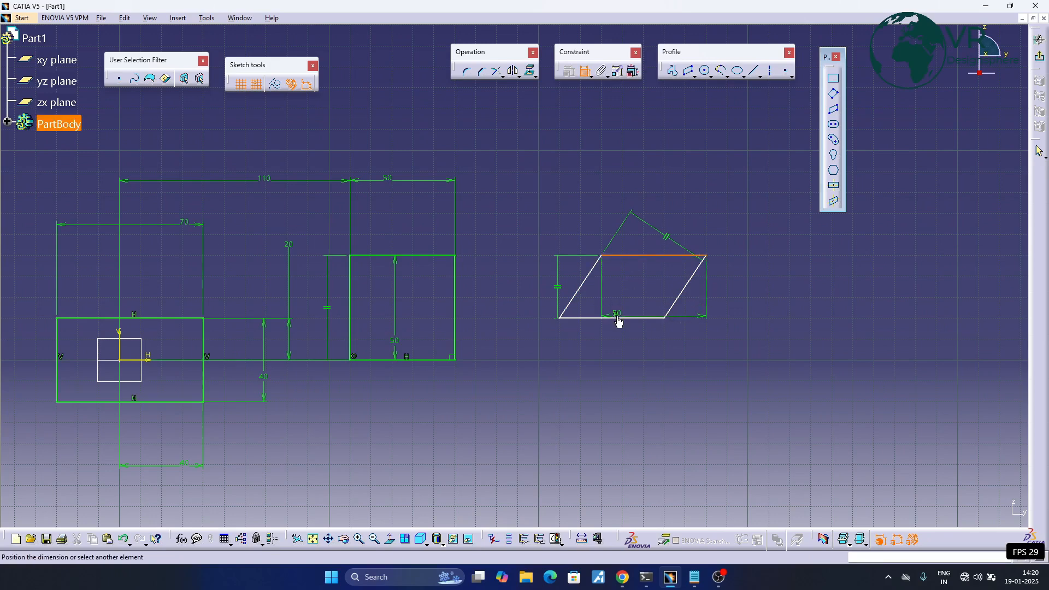
{"action": "left_click", "coordinate": [617, 318]}
{"action": "left_click", "coordinate": [743, 289]}
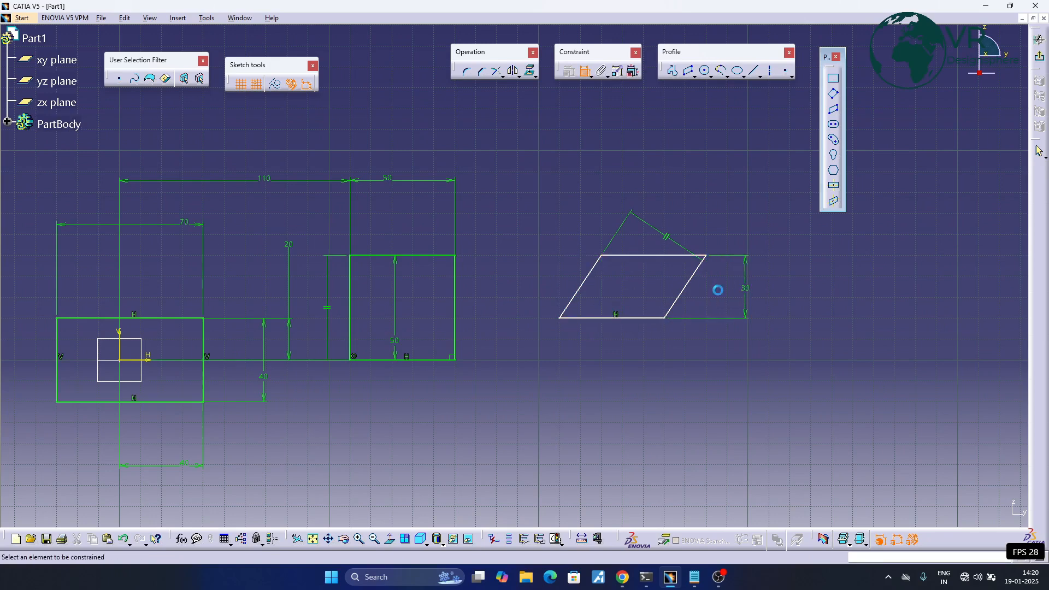
{"action": "left_click", "coordinate": [582, 284]}
{"action": "left_click", "coordinate": [680, 293]}
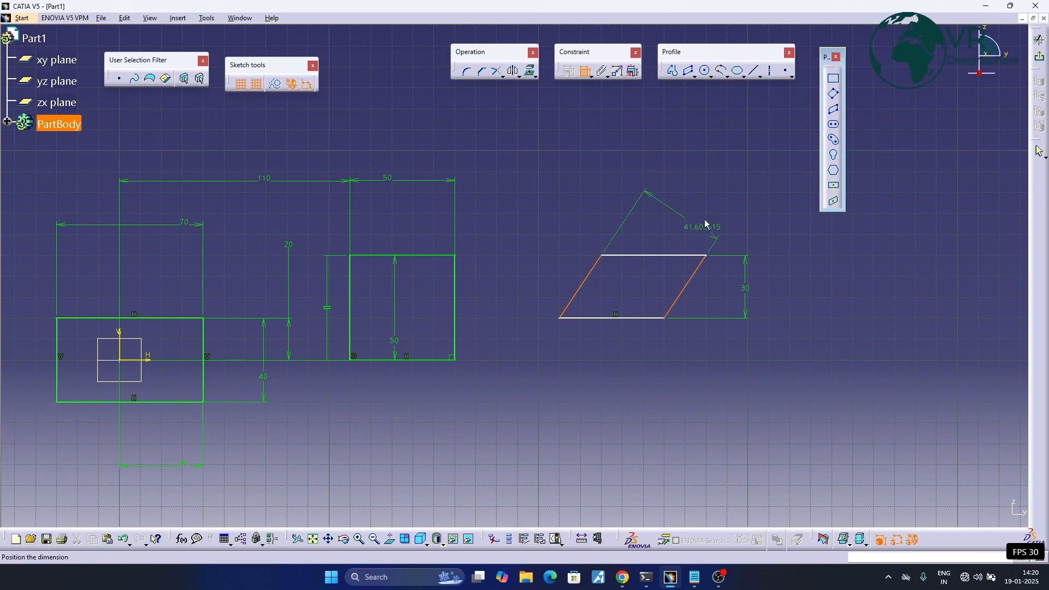
- Dimension the parallelogram's base from the horizontal axis
{"action": "left_click", "coordinate": [583, 318]}
{"action": "middle_click_drag", "start_coordinate": [402, 395], "coordinate": [634, 368]}
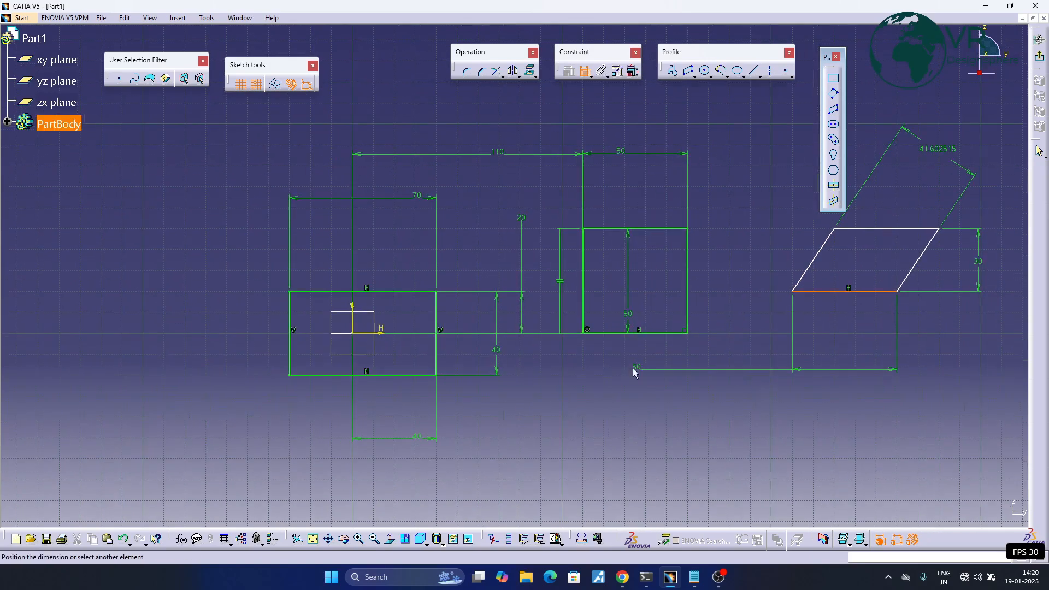
{"action": "left_click", "coordinate": [380, 334]}
{"action": "middle_click_drag", "start_coordinate": [826, 380], "coordinate": [593, 373]}
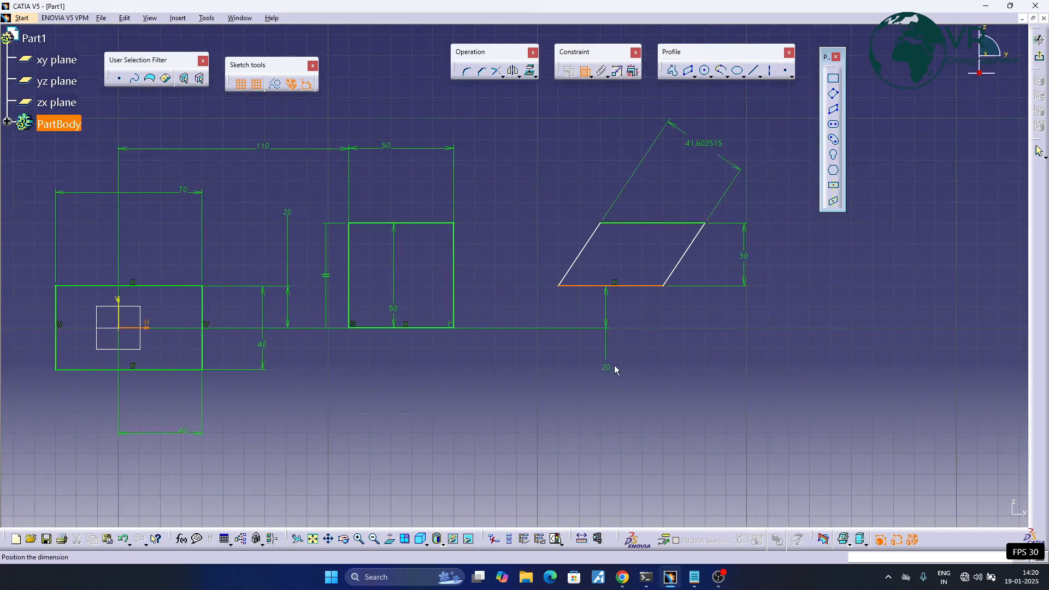
{"action": "left_click", "coordinate": [621, 315]}
- Dimension the angle between the parallelogram's left slanted side and the vertical axis, placed above the profiles
{"action": "middle_click_drag", "start_coordinate": [655, 309], "coordinate": [638, 348]}
{"action": "left_click", "coordinate": [557, 306]}
{"action": "middle_click_drag", "start_coordinate": [557, 307], "coordinate": [735, 305]}
{"action": "left_click", "coordinate": [287, 365]}
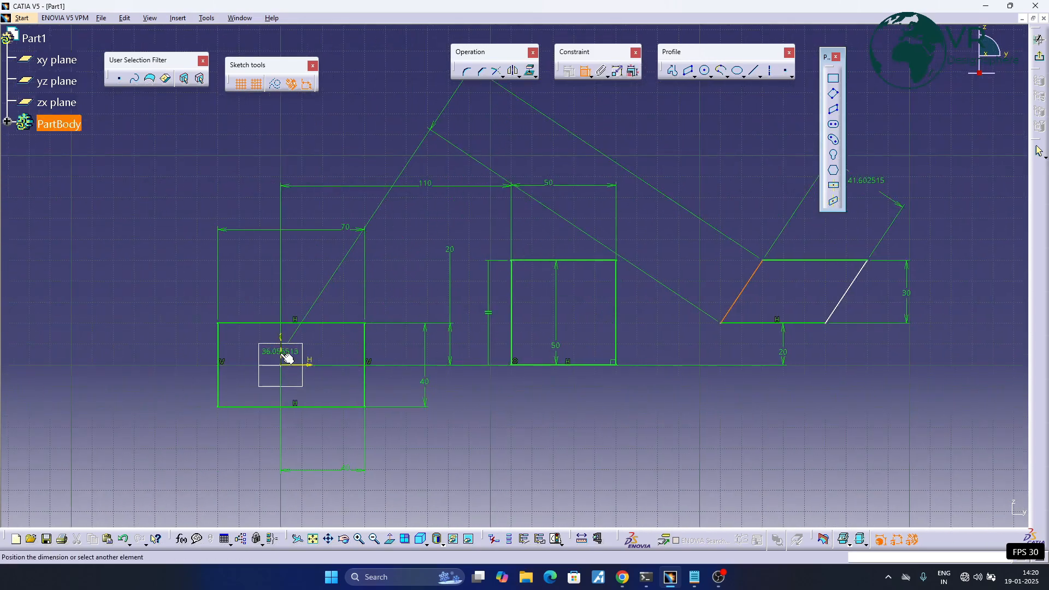
{"action": "middle_click_drag", "start_coordinate": [643, 162], "coordinate": [453, 241]}
{"action": "left_click", "coordinate": [363, 171]}
{"action": "mouse_move", "coordinate": [555, 351]}
{"action": "middle_mouse_down"}
{"action": "mouse_move", "coordinate": [588, 348]}
{"action": "mouse_move", "coordinate": [624, 393]}
{"action": "mouse_move", "coordinate": [662, 381]}
{"action": "middle_mouse_up"}
{"action": "left_click", "coordinate": [635, 382]}
{"action": "key", "text": "Escape"}
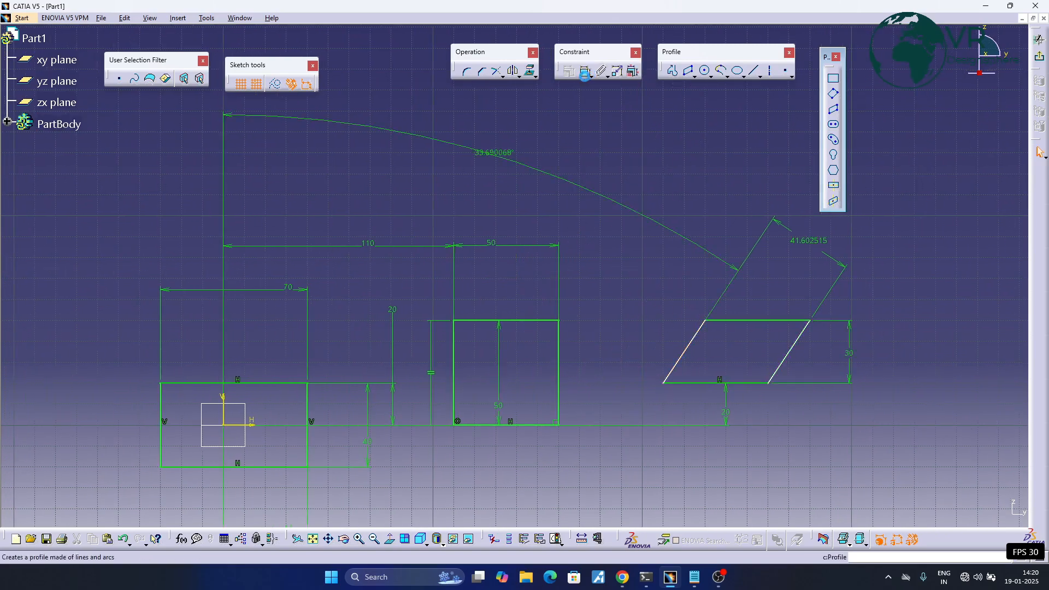
- Dimension the parallelogram's lower-left corner from the vertical axis, placed above the angle dimension
{"action": "left_click", "coordinate": [664, 382]}
{"action": "middle_click_drag", "start_coordinate": [440, 419], "coordinate": [583, 395]}
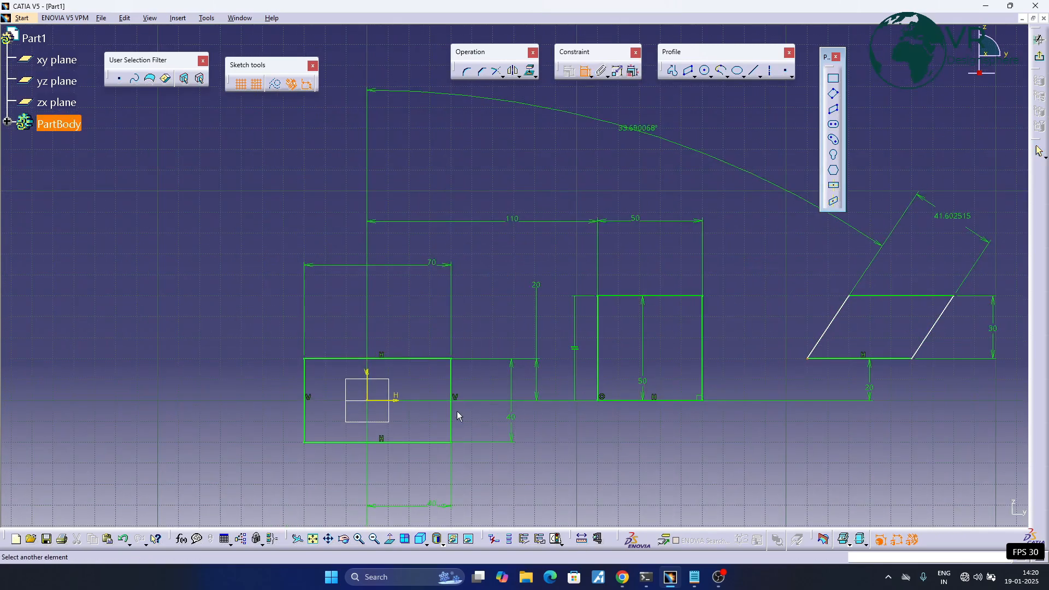
{"action": "left_click", "coordinate": [368, 389]}
{"action": "middle_click_drag", "start_coordinate": [495, 225], "coordinate": [418, 307]}
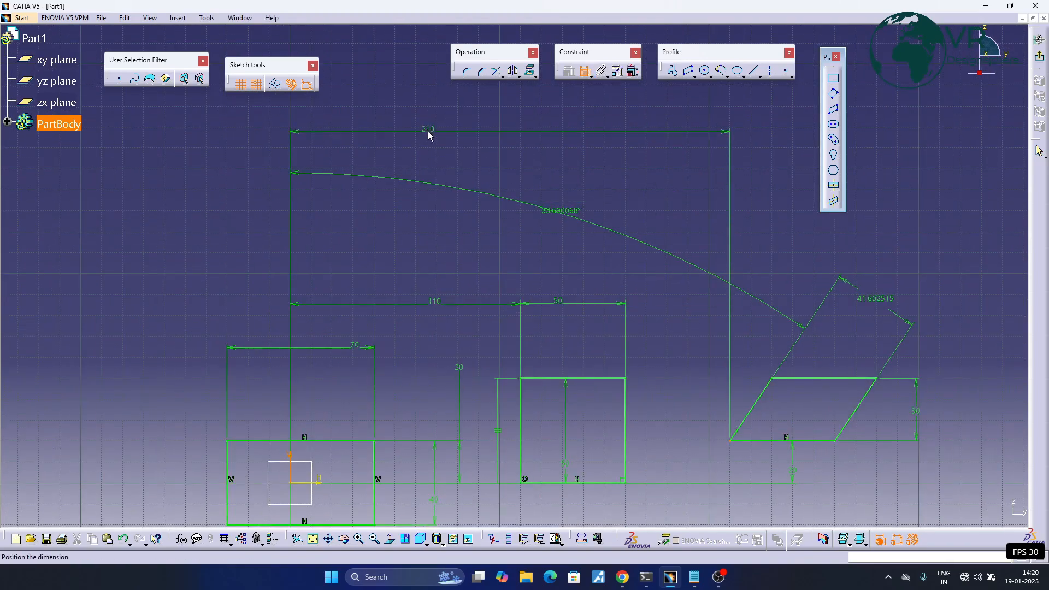
{"action": "left_click", "coordinate": [419, 118]}
- Sketch a horizontal elongated hole above and left of the first rectangle, about 50 mm between centres with a radius of about 10 mm
{"action": "mouse_move", "coordinate": [641, 209]}
{"action": "middle_mouse_down"}
{"action": "mouse_move", "coordinate": [503, 192]}
{"action": "mouse_move", "coordinate": [514, 229]}
{"action": "middle_mouse_up"}
{"action": "middle_click_drag", "start_coordinate": [589, 229], "coordinate": [509, 221]}
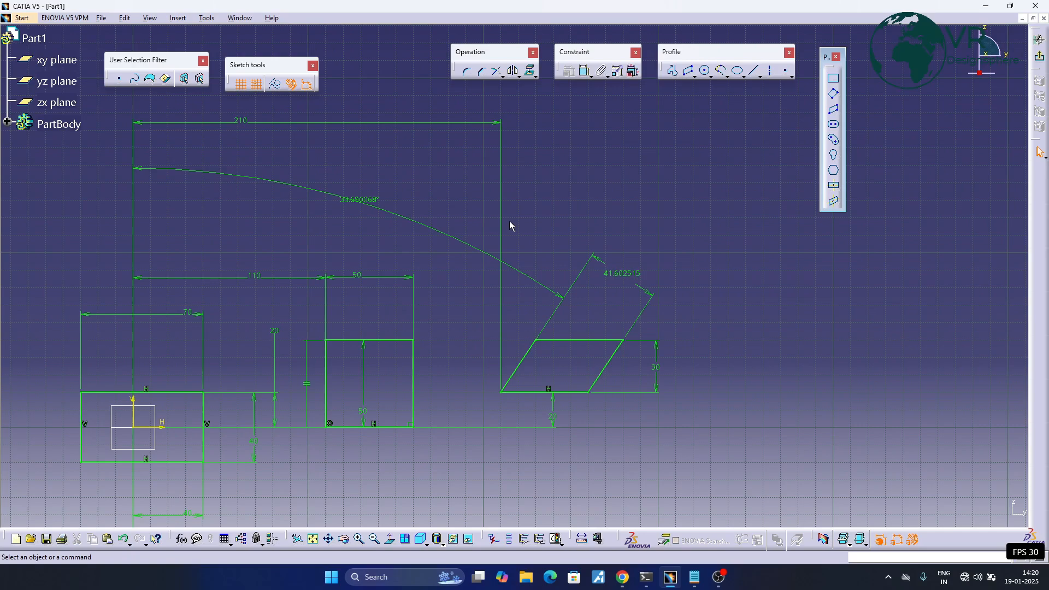
{"action": "middle_click_drag", "start_coordinate": [616, 212], "coordinate": [615, 239]}
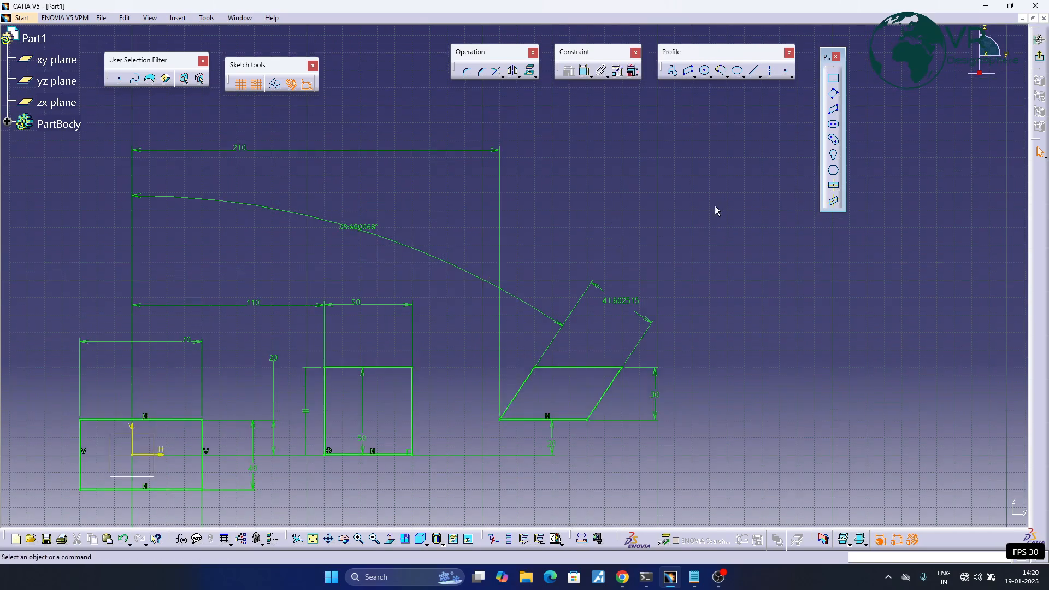
{"action": "left_click", "coordinate": [831, 126]}
{"action": "middle_click_drag", "start_coordinate": [343, 281], "coordinate": [700, 245]}
{"action": "middle_click_drag", "start_coordinate": [496, 226], "coordinate": [578, 202]}
{"action": "middle_click_drag", "start_coordinate": [314, 192], "coordinate": [353, 233]}
{"action": "left_click", "coordinate": [363, 239]}
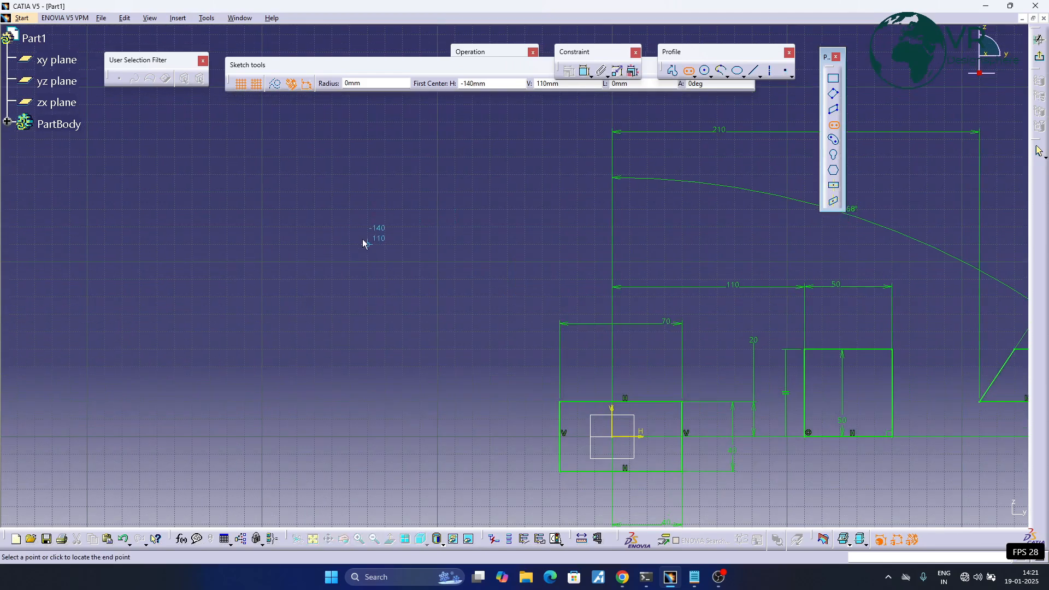
{"action": "left_click", "coordinate": [450, 252]}
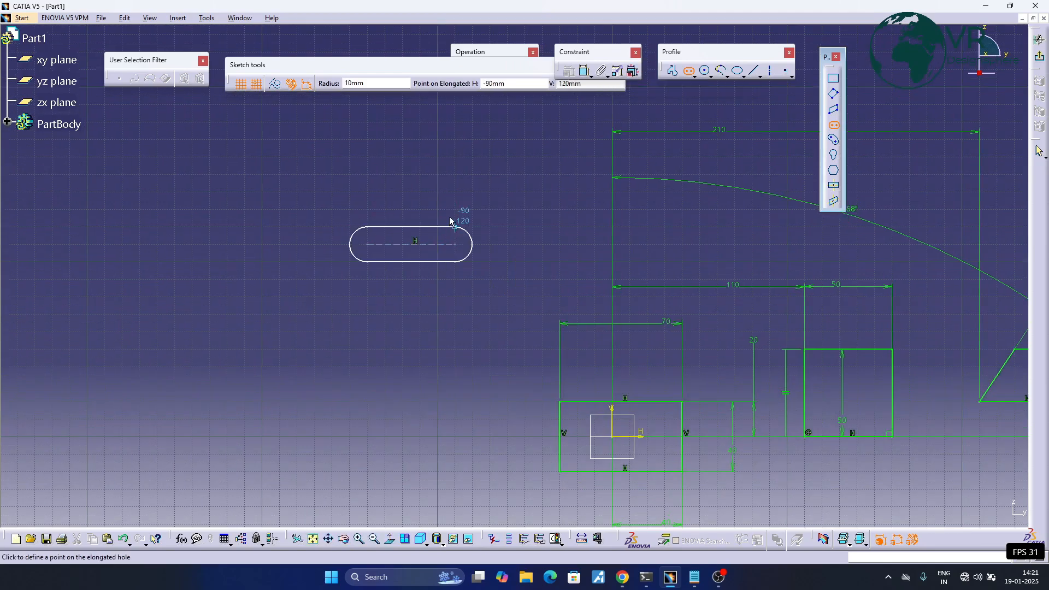
{"action": "left_click", "coordinate": [452, 224]}
- Set the elongated hole's radius to 15 mm
{"action": "middle_click_drag", "start_coordinate": [399, 234], "coordinate": [442, 250]}
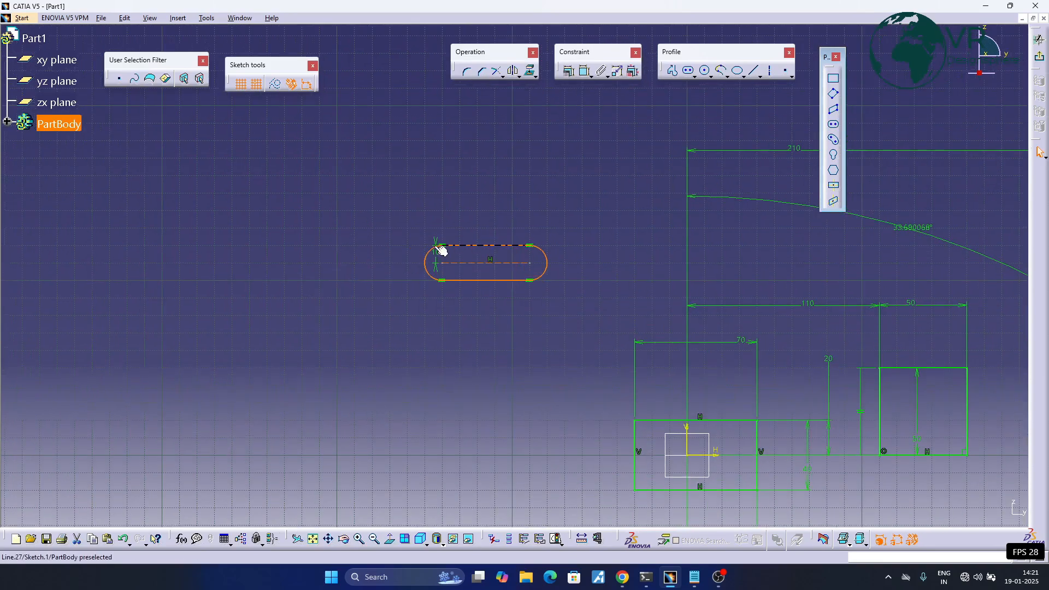
{"action": "double_click", "coordinate": [437, 251]}
{"action": "type", "text": "15"}
{"action": "key", "text": "Return"}
- Dimension the elongated hole's centreline length above the profile and set it to 20 mm
{"action": "middle_click_drag", "start_coordinate": [514, 260], "coordinate": [480, 238]}
{"action": "left_click", "coordinate": [586, 71]}
{"action": "left_click", "coordinate": [454, 249]}
{"action": "double_click", "coordinate": [456, 141]}
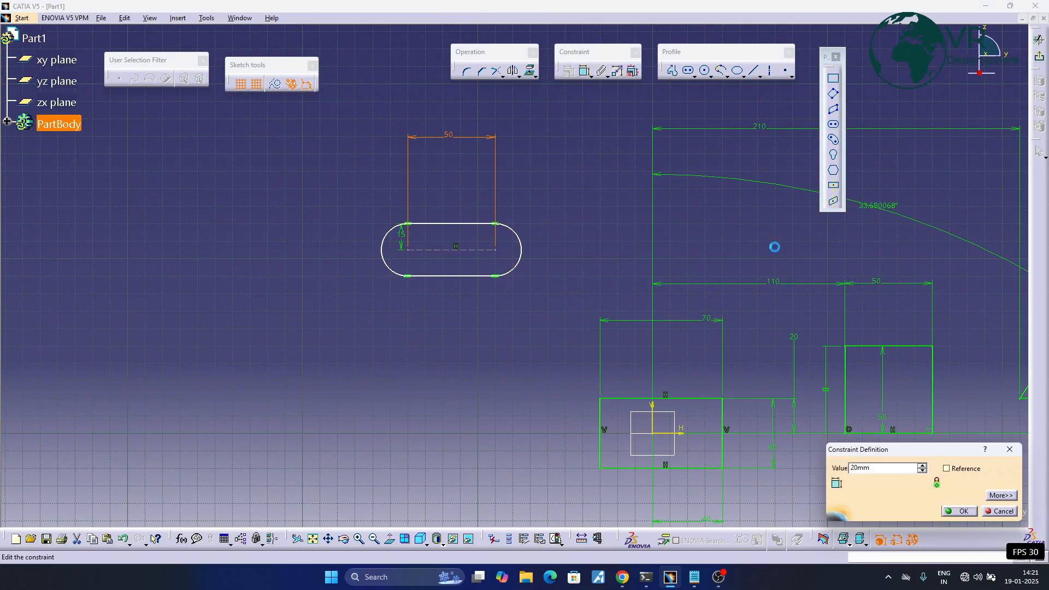
{"action": "key", "text": "Return"}
- Dimension the elongated hole's overall length between its two end arcs and set it to 60 mm
{"action": "left_click", "coordinate": [586, 72]}
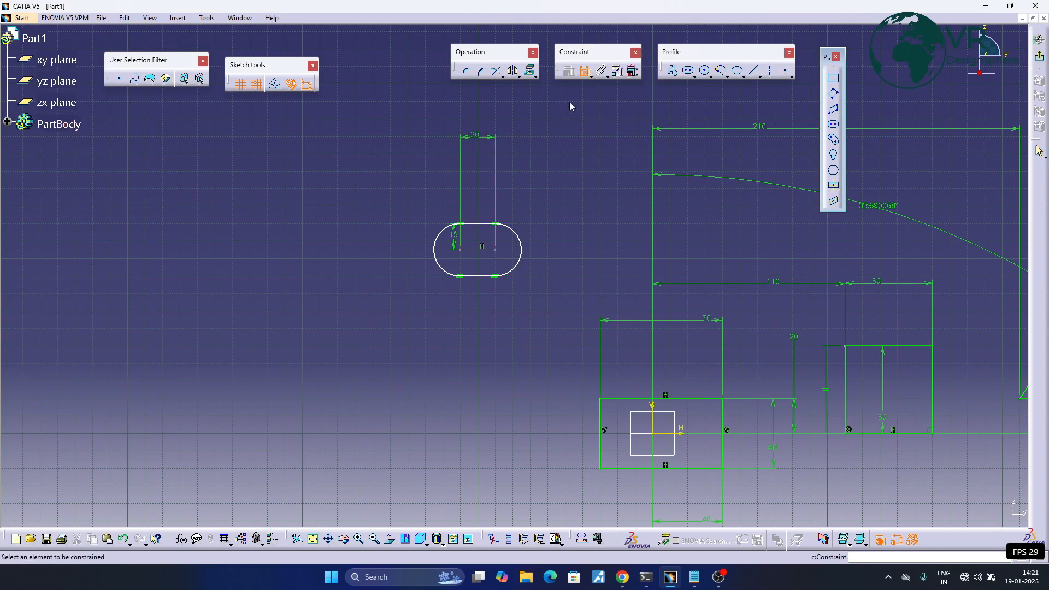
{"action": "left_click", "coordinate": [437, 258]}
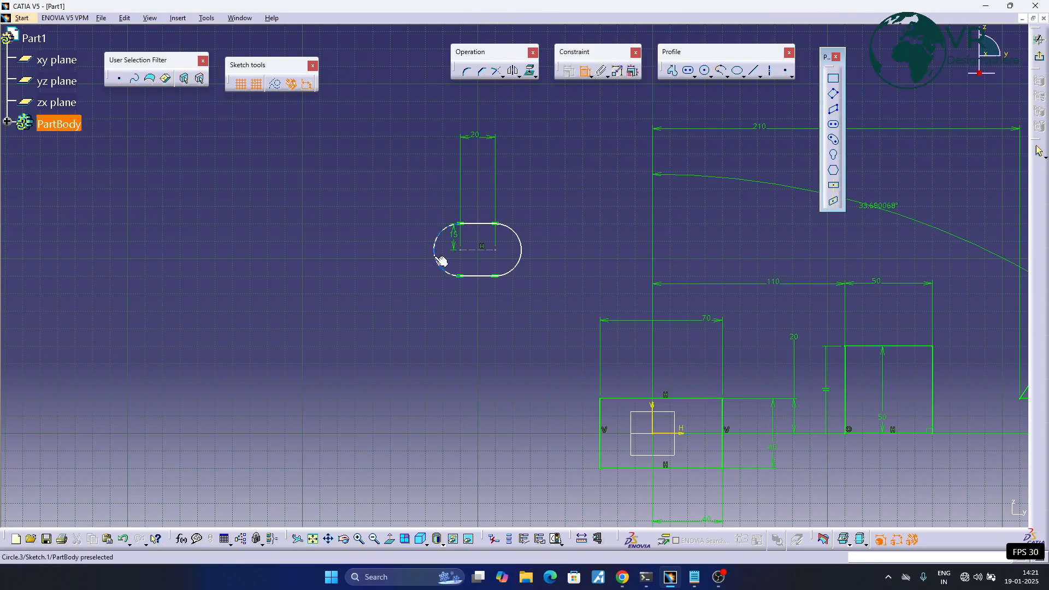
{"action": "left_click", "coordinate": [526, 255]}
{"action": "left_click", "coordinate": [485, 117]}
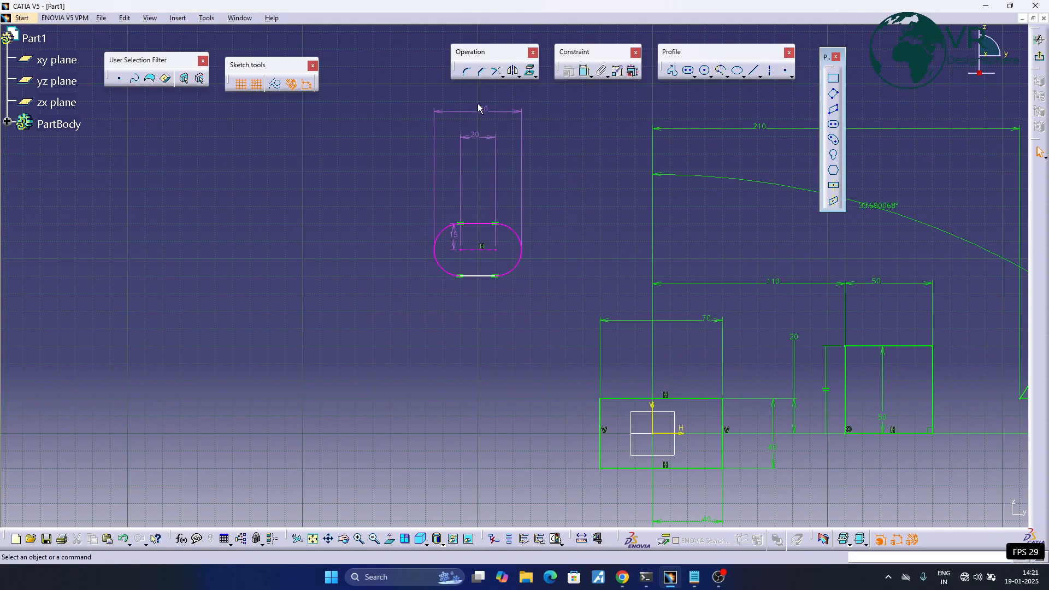
{"action": "double_click", "coordinate": [479, 109]}
{"action": "type", "text": "60"}
{"action": "key", "text": "Return"}
- Delete the centreline length dimension of the elongated hole
{"action": "middle_click_drag", "start_coordinate": [458, 178], "coordinate": [431, 242]}
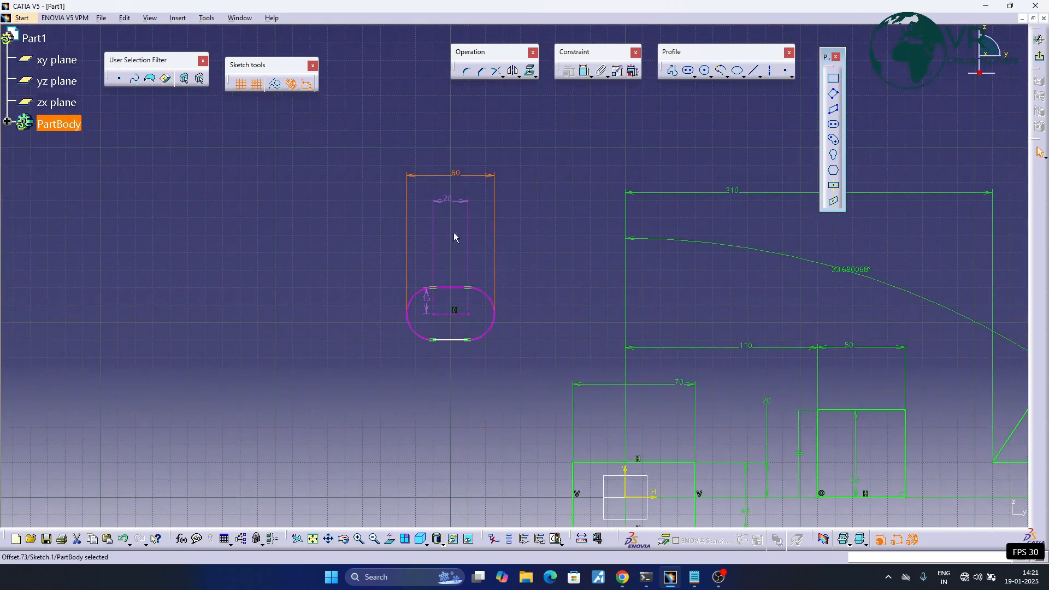
{"action": "right_click", "coordinate": [447, 201]}
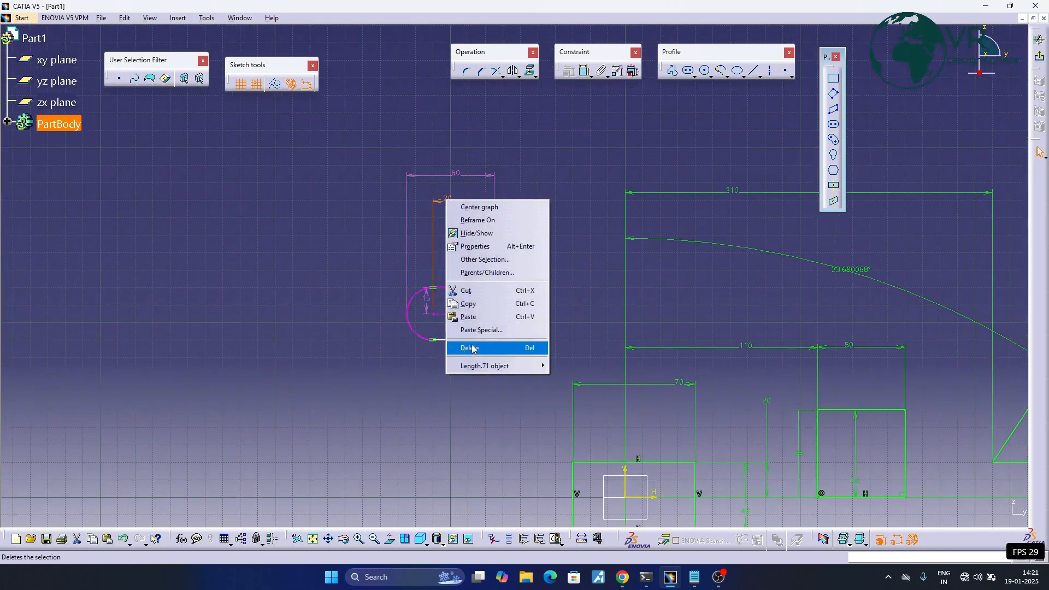
{"action": "left_click", "coordinate": [466, 352]}
- Dimension the elongated hole's centreline from the horizontal axis, placed to the left of the profile
{"action": "middle_click_drag", "start_coordinate": [670, 229], "coordinate": [605, 210]}
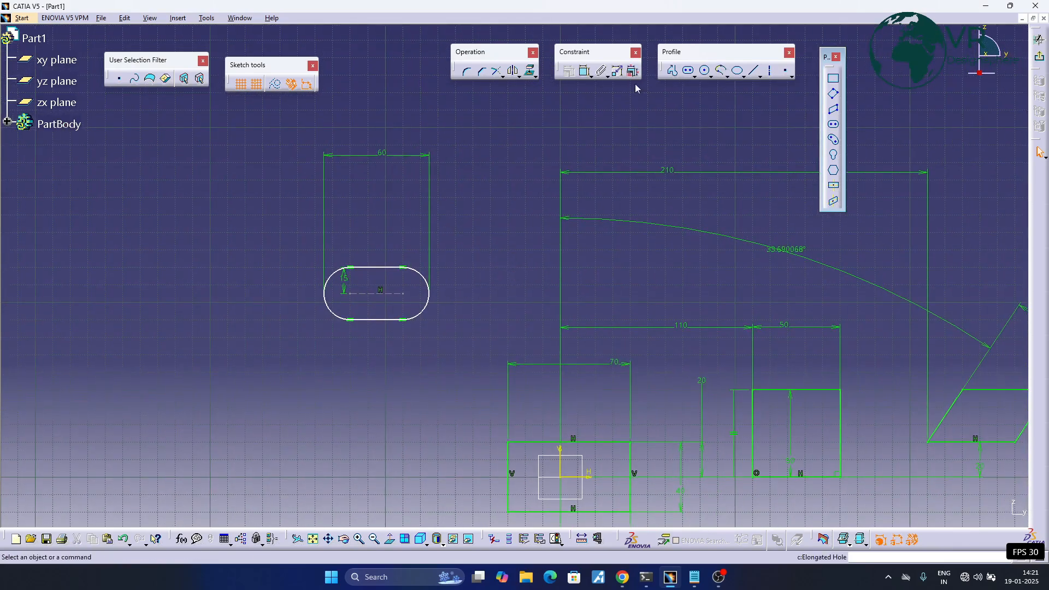
{"action": "left_click", "coordinate": [584, 71]}
{"action": "middle_click_drag", "start_coordinate": [576, 297], "coordinate": [589, 207]}
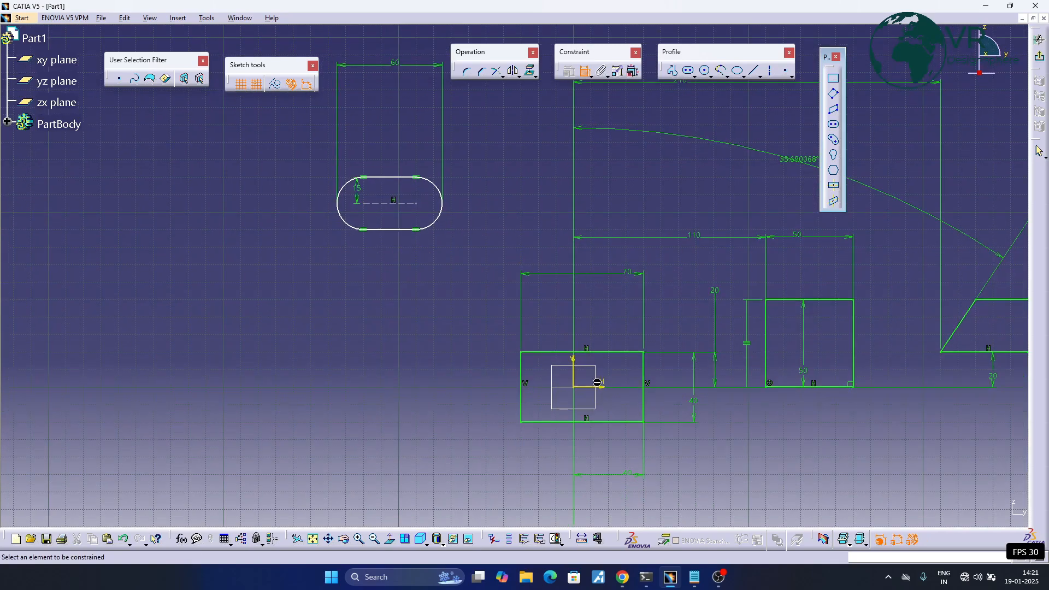
{"action": "left_click", "coordinate": [598, 391]}
{"action": "middle_click_drag", "start_coordinate": [447, 349], "coordinate": [578, 389]}
{"action": "left_click", "coordinate": [530, 244]}
{"action": "left_click", "coordinate": [296, 344]}
- Dimension the centre of the elongated hole's right arc from the vertical axis, placed below the hole
{"action": "middle_click_drag", "start_coordinate": [561, 312], "coordinate": [478, 309]}
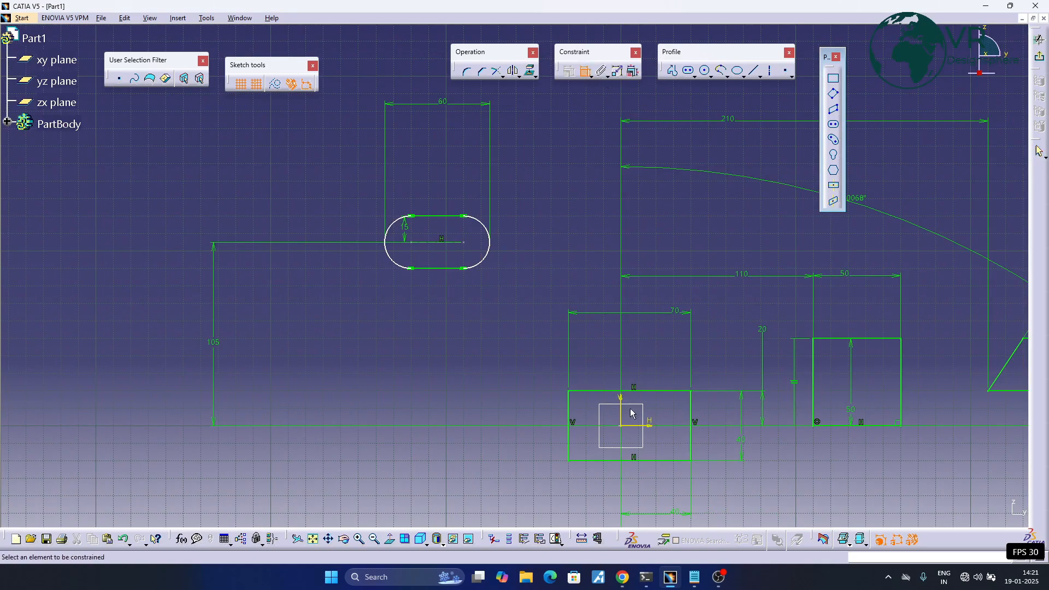
{"action": "left_click", "coordinate": [620, 403]}
{"action": "left_click", "coordinate": [464, 242]}
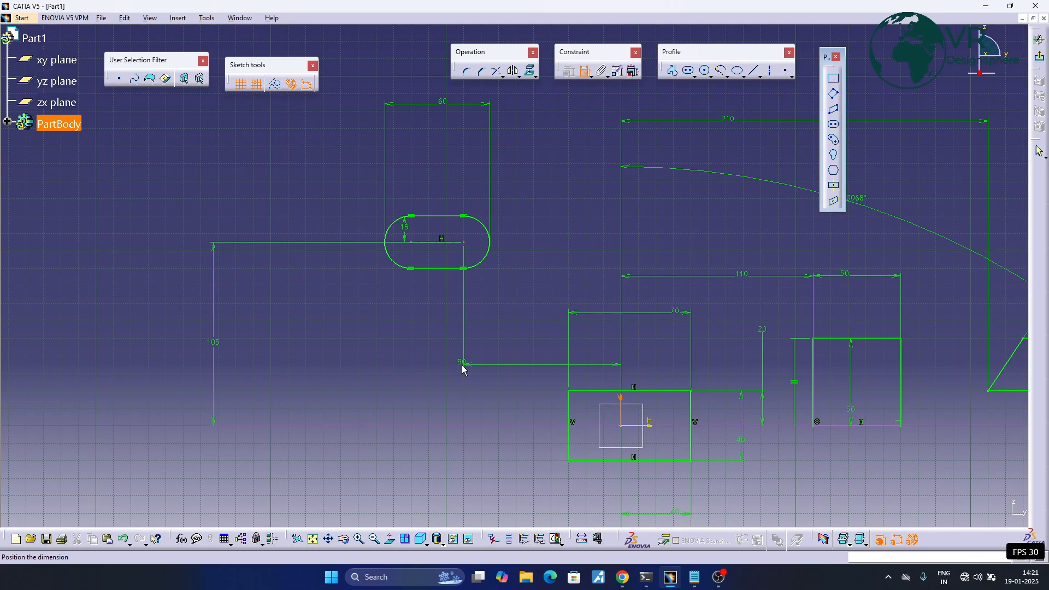
{"action": "left_click", "coordinate": [462, 348]}
- Draw a cylindrical elongated hole left of the elongated hole, with centreline radius about 58 mm and end radius about 18 mm
{"action": "mouse_move", "coordinate": [563, 248]}
{"action": "middle_mouse_down"}
{"action": "mouse_move", "coordinate": [431, 285]}
{"action": "mouse_move", "coordinate": [503, 325]}
{"action": "middle_mouse_up"}
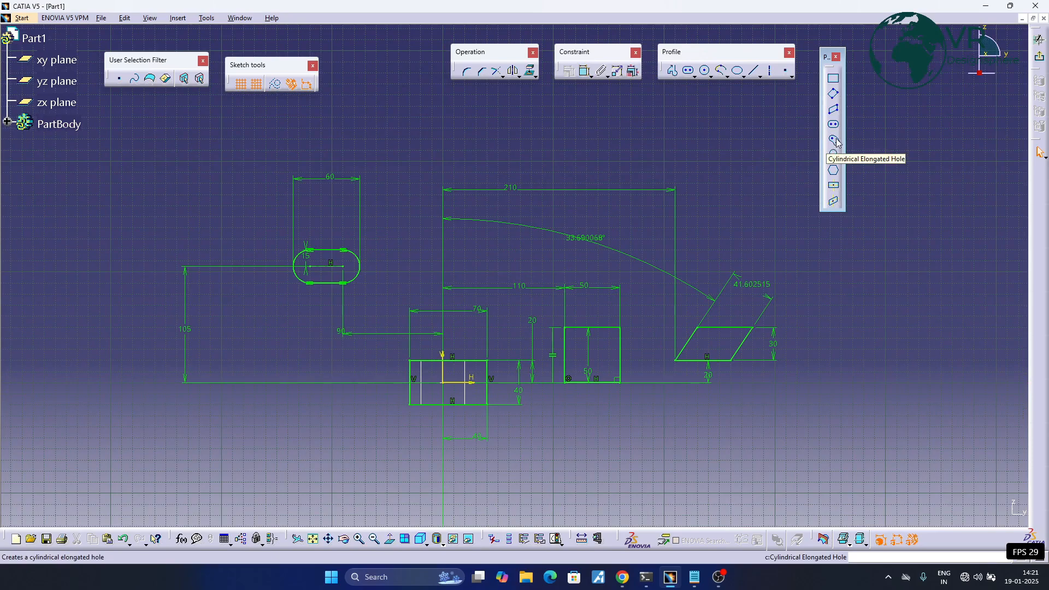
{"action": "mouse_move", "coordinate": [269, 273]}
{"action": "middle_mouse_down"}
{"action": "mouse_move", "coordinate": [388, 276]}
{"action": "mouse_move", "coordinate": [405, 258]}
{"action": "mouse_move", "coordinate": [362, 267]}
{"action": "middle_mouse_up"}
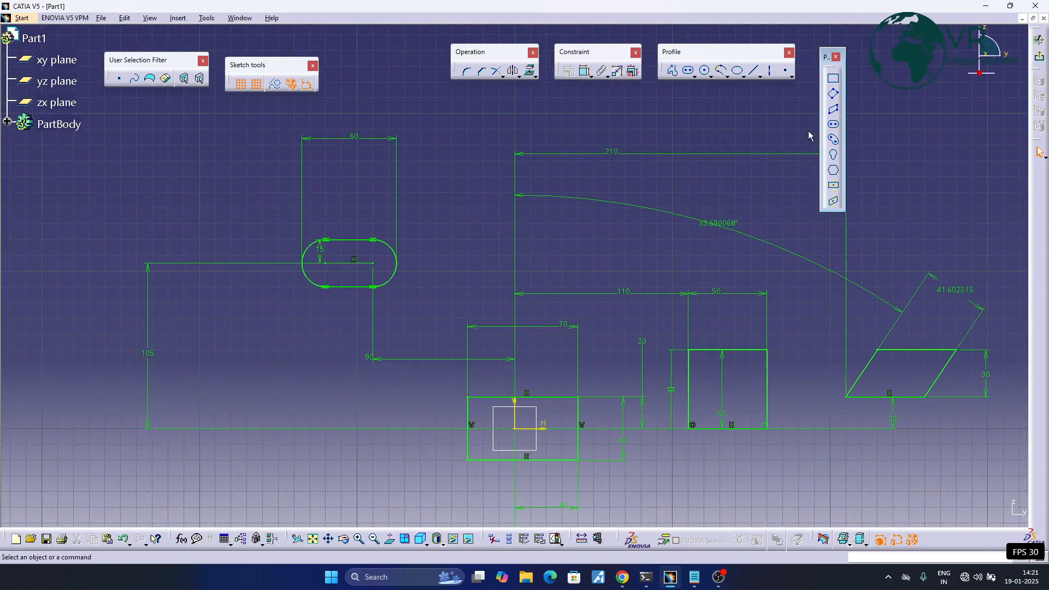
{"action": "left_click", "coordinate": [832, 141]}
{"action": "mouse_move", "coordinate": [468, 254]}
{"action": "middle_mouse_down"}
{"action": "mouse_move", "coordinate": [675, 219]}
{"action": "mouse_move", "coordinate": [786, 228]}
{"action": "middle_mouse_up"}
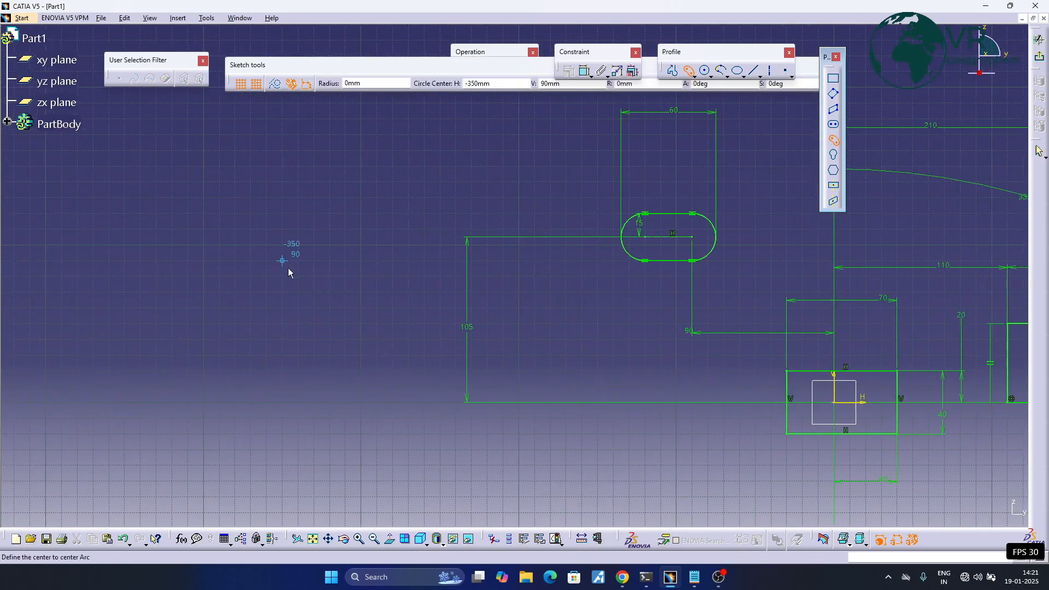
{"action": "left_click", "coordinate": [271, 254]}
{"action": "left_click", "coordinate": [347, 219]}
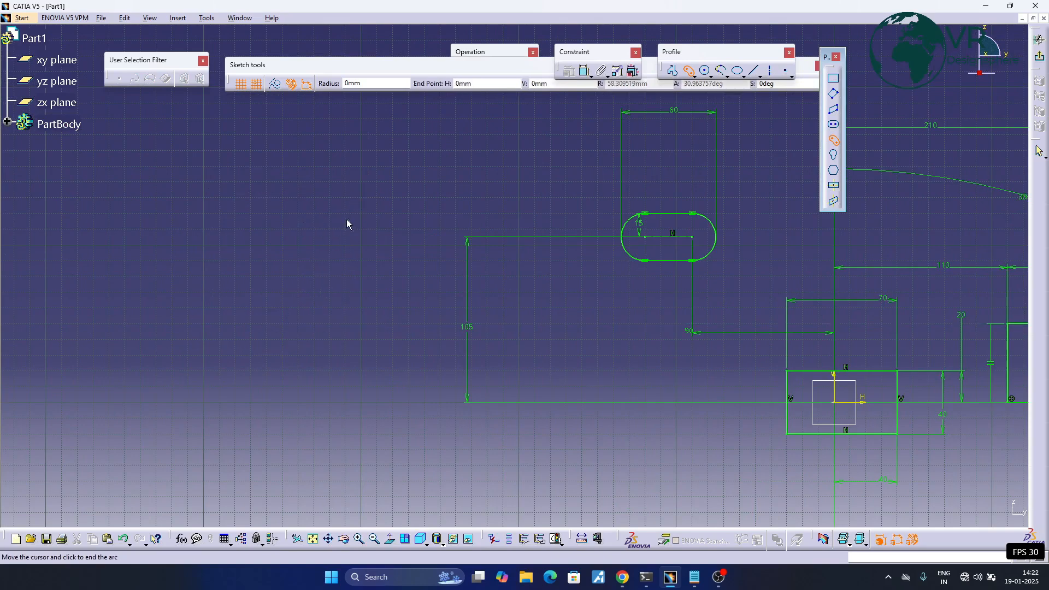
{"action": "left_click", "coordinate": [182, 185]}
{"action": "middle_click_drag", "start_coordinate": [268, 230], "coordinate": [283, 278]}
{"action": "left_click", "coordinate": [285, 251]}
- Dimension the cylindrical elongated hole's main arc centre from the vertical axis, placing the dimension below the profiles
{"action": "mouse_move", "coordinate": [462, 221]}
{"action": "middle_mouse_down"}
{"action": "mouse_move", "coordinate": [431, 216]}
{"action": "mouse_move", "coordinate": [430, 229]}
{"action": "middle_mouse_up"}
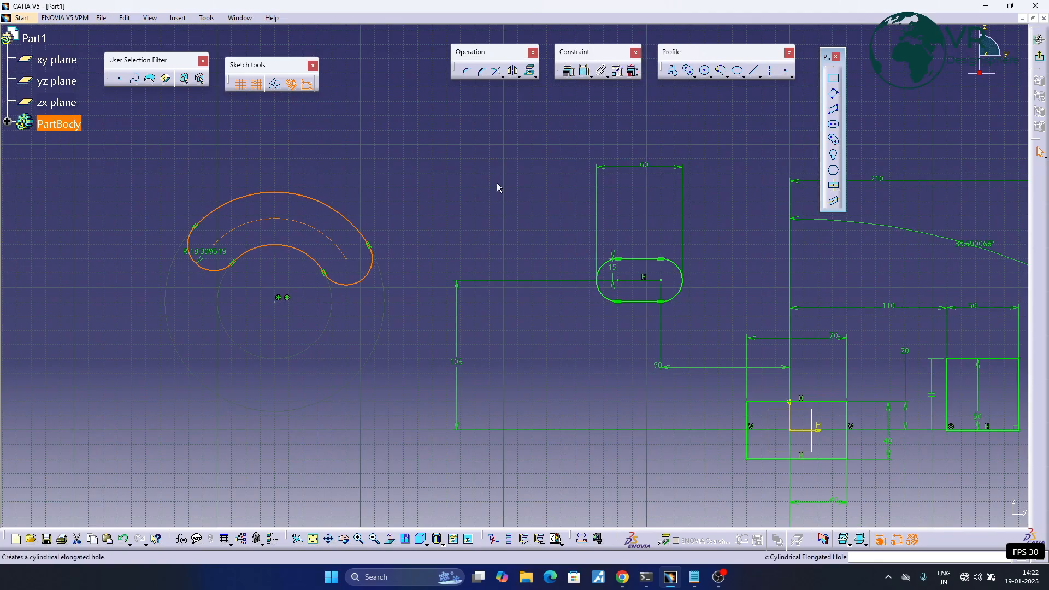
{"action": "left_click", "coordinate": [586, 72]}
{"action": "middle_click_drag", "start_coordinate": [727, 363], "coordinate": [645, 354]}
{"action": "left_click", "coordinate": [708, 409]}
{"action": "middle_click_drag", "start_coordinate": [328, 258], "coordinate": [584, 309]}
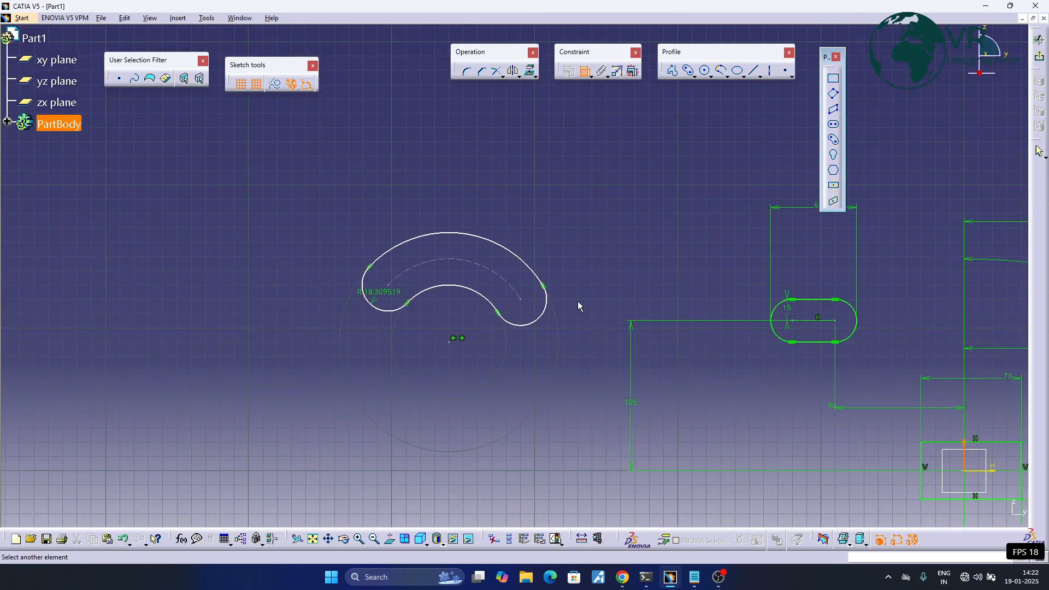
{"action": "left_click", "coordinate": [449, 343]}
{"action": "middle_click_drag", "start_coordinate": [650, 498], "coordinate": [475, 395]}
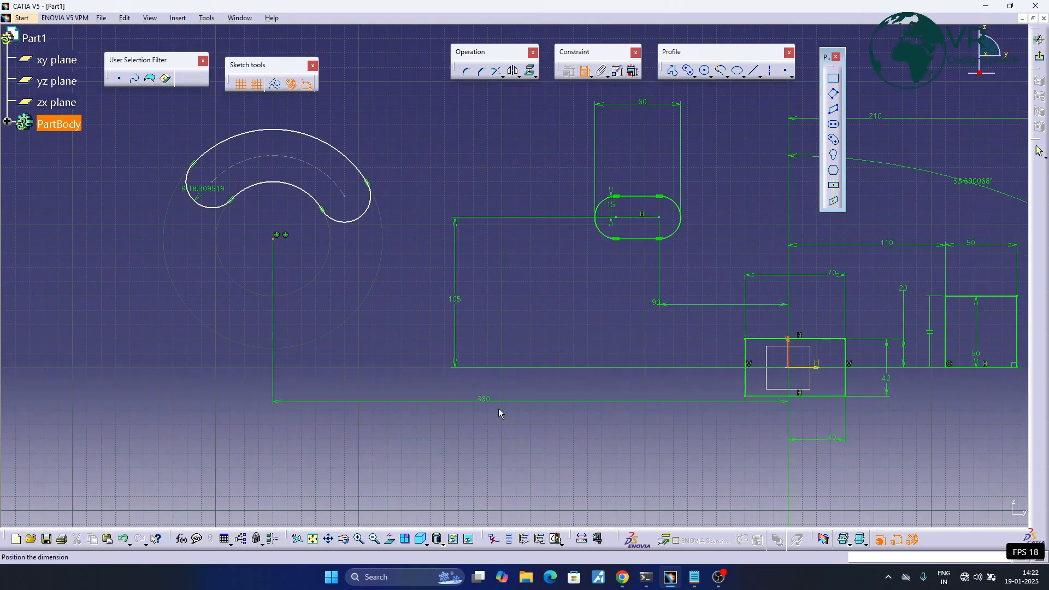
{"action": "left_click", "coordinate": [475, 465]}
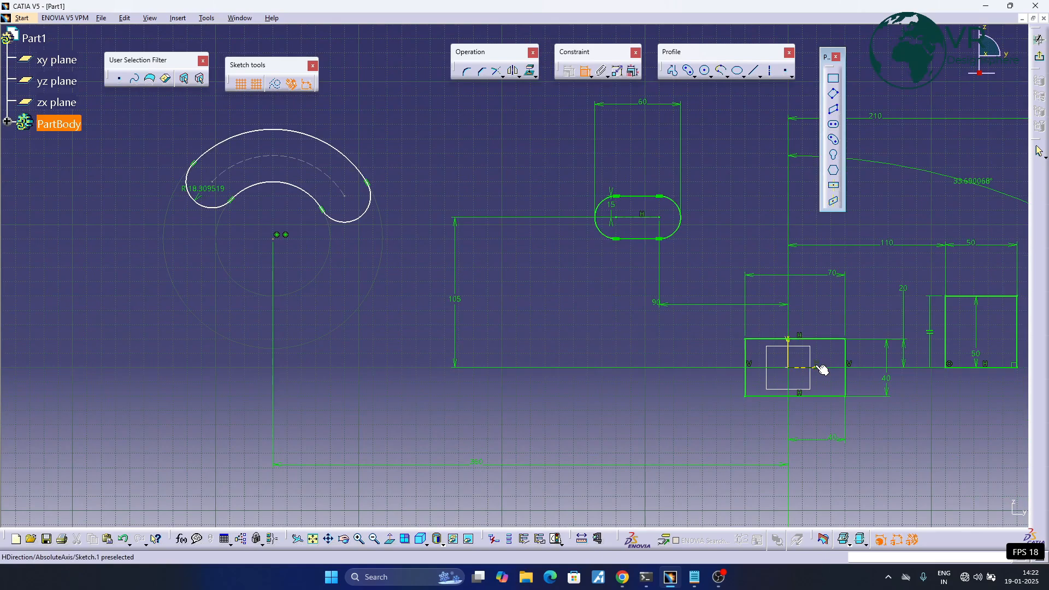
- Dimension the cylindrical elongated hole's main arc centre from the horizontal axis, placing the dimension left of the profile
{"action": "left_click", "coordinate": [276, 240]}
{"action": "middle_click_drag", "start_coordinate": [49, 314], "coordinate": [265, 326]}
{"action": "left_click", "coordinate": [255, 320]}
- Dimension the radius of the cylindrical elongated hole's centreline arc and set it to 60 mm
{"action": "middle_click_drag", "start_coordinate": [442, 285], "coordinate": [304, 352]}
{"action": "left_click", "coordinate": [370, 237]}
{"action": "left_click", "coordinate": [477, 155]}
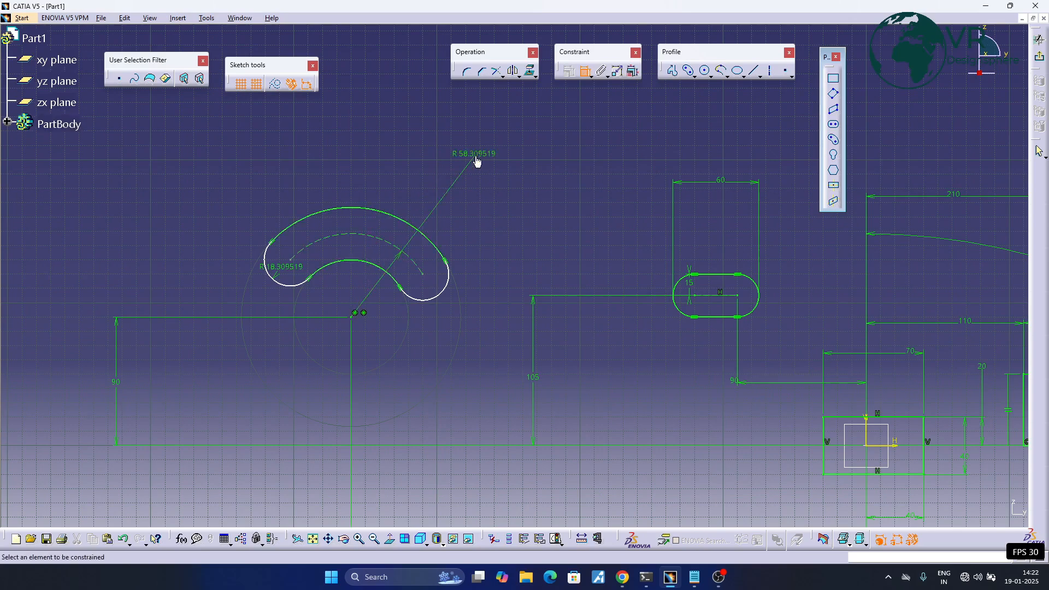
{"action": "double_click", "coordinate": [474, 154]}
{"action": "type", "text": "60"}
{"action": "key", "text": "Return"}
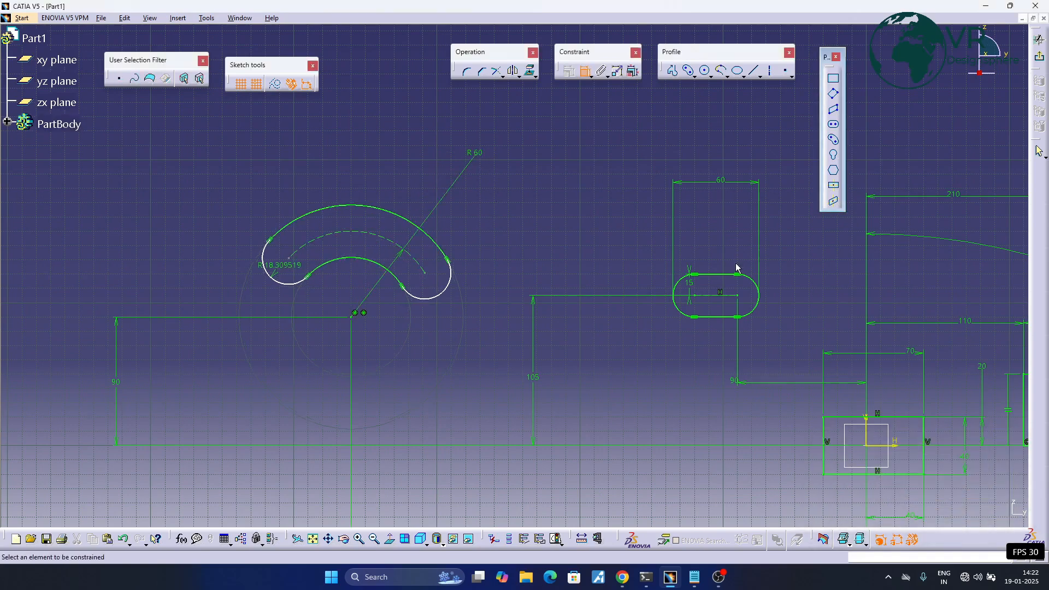
- Dimension the centre of the cylindrical elongated hole's right end arc from the vertical axis and set it to 300 mm
{"action": "left_click", "coordinate": [585, 71]}
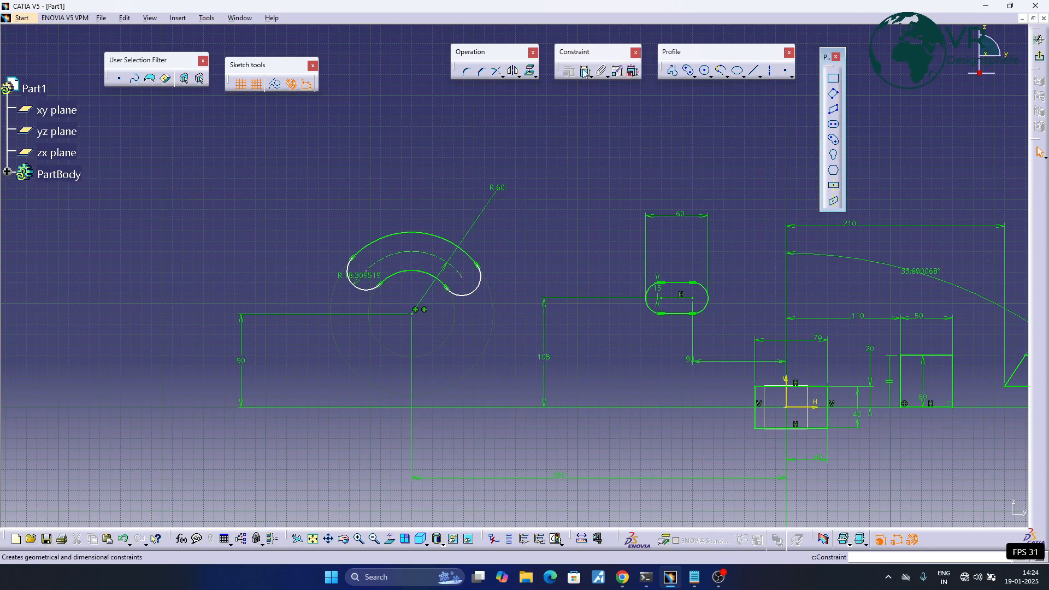
{"action": "left_click", "coordinate": [796, 400]}
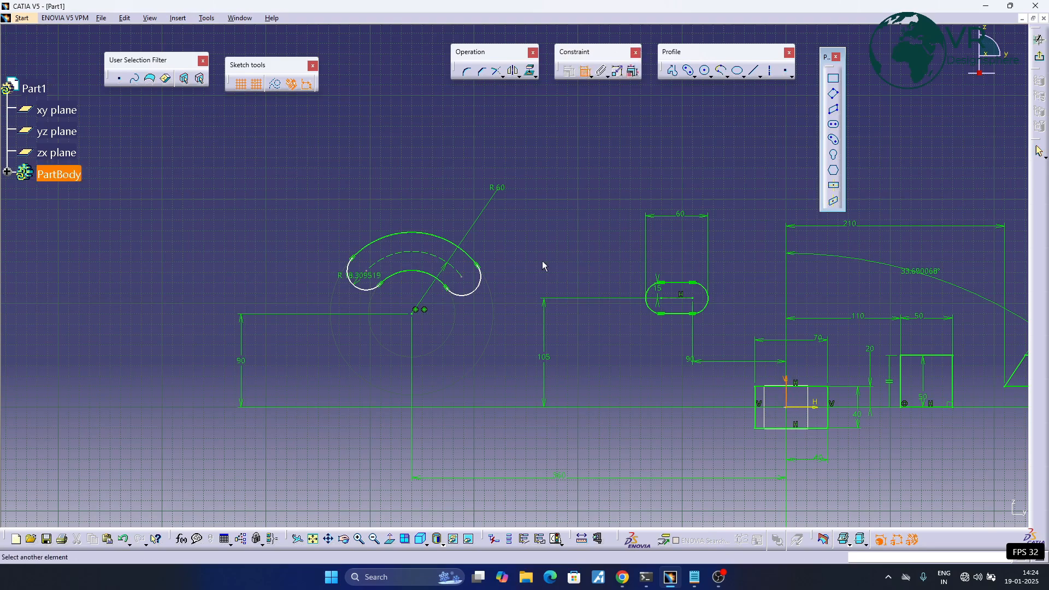
{"action": "left_click", "coordinate": [460, 282]}
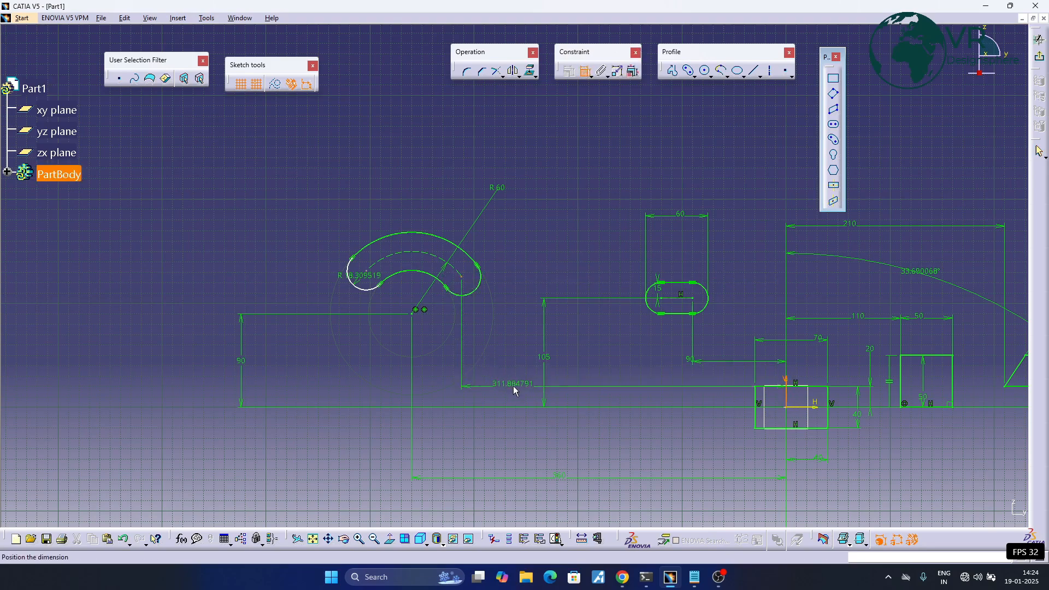
{"action": "left_click", "coordinate": [513, 387]}
{"action": "double_click", "coordinate": [513, 384]}
{"action": "type", "text": "3"}
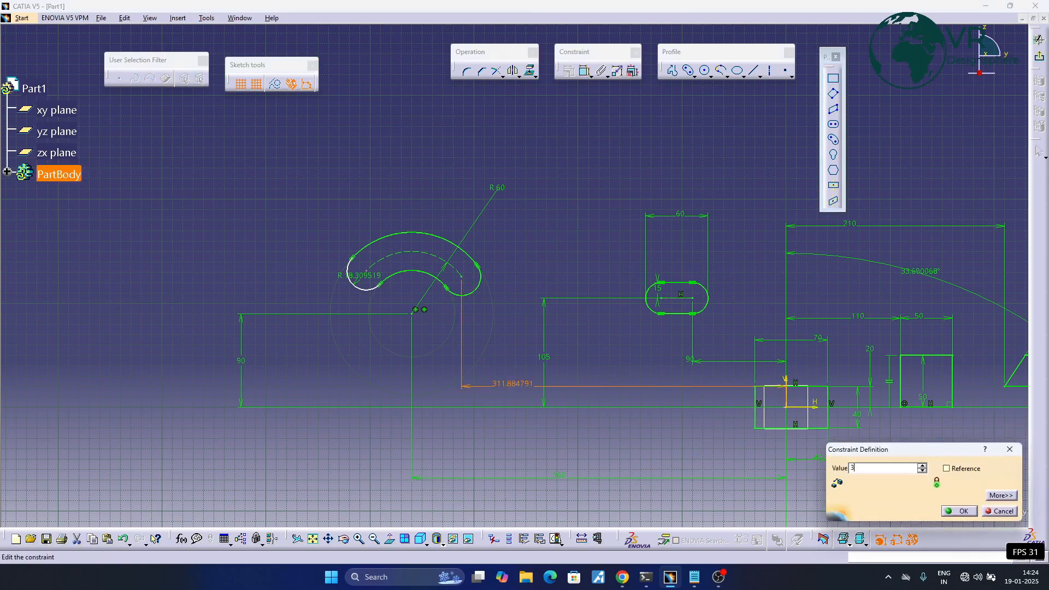
{"action": "key", "text": "Return"}
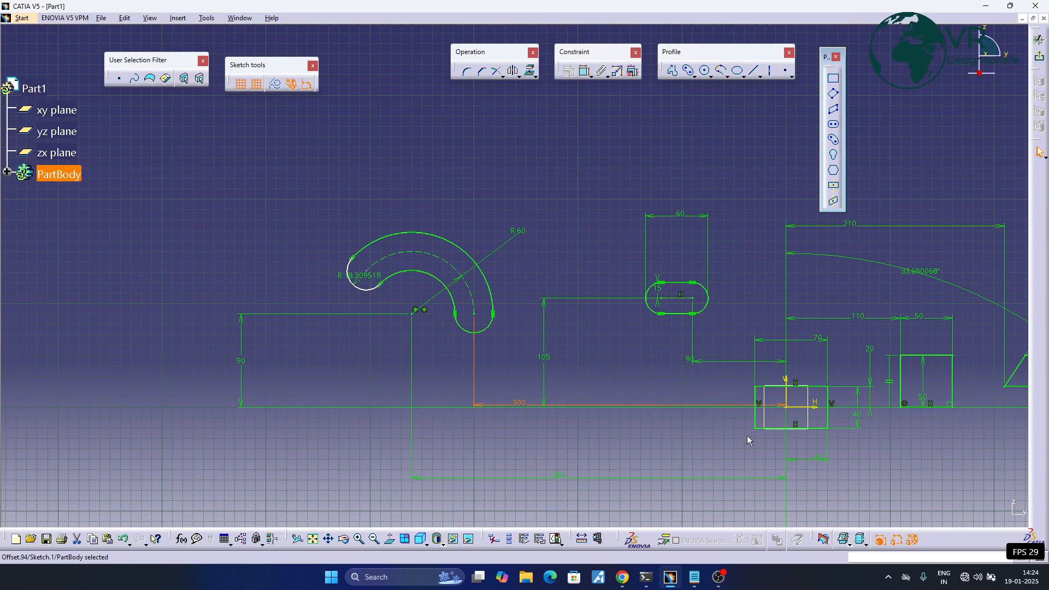
- Dimension the centre of the cylindrical elongated hole's left end arc from the vertical axis and set it to 400 mm
{"action": "left_click", "coordinate": [586, 71]}
{"action": "left_click", "coordinate": [788, 398]}
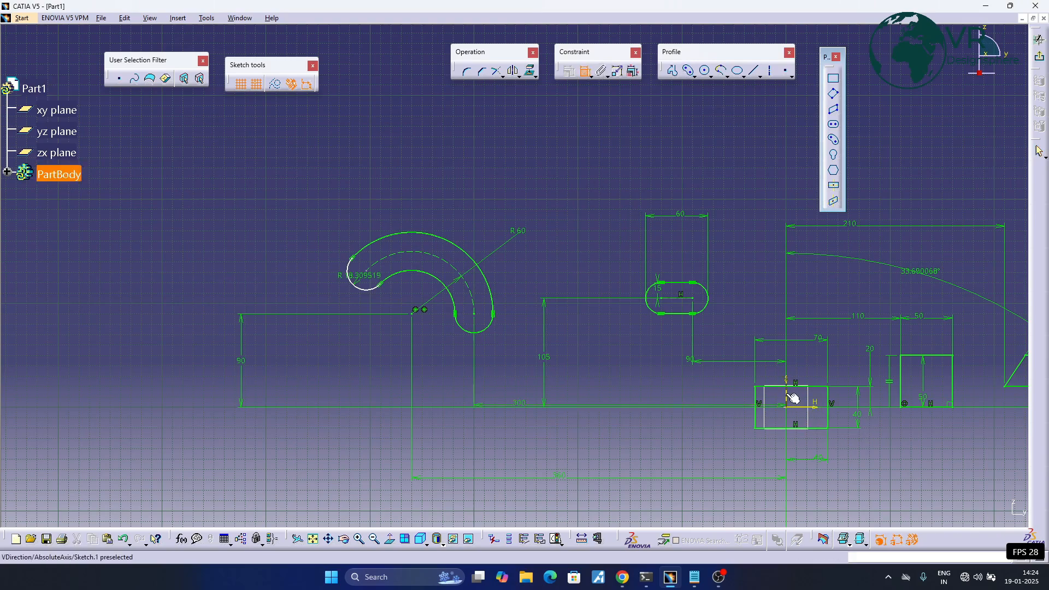
{"action": "left_click", "coordinate": [366, 272]}
{"action": "left_click", "coordinate": [518, 452]}
{"action": "double_click", "coordinate": [519, 451]}
{"action": "type", "text": "4"}
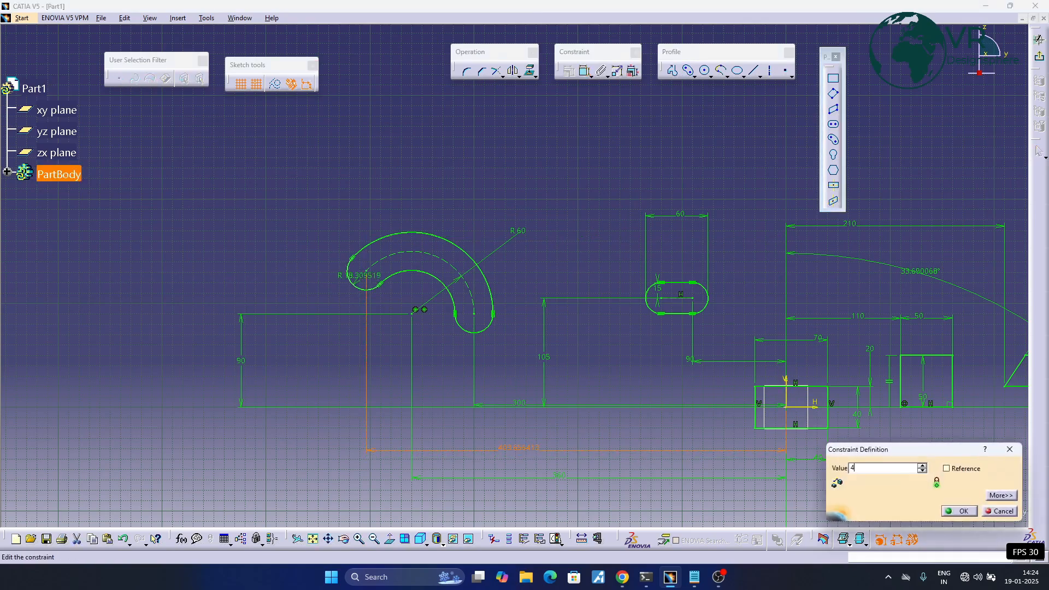
{"action": "type", "text": "00mm"}
{"action": "key", "text": "Return"}
{"action": "left_click", "coordinate": [458, 170]}
- Draw an upright keyhole profile below and left of the origin, with large radius about 50 mm and small radius about 20 mm
{"action": "mouse_move", "coordinate": [637, 178]}
{"action": "middle_mouse_down"}
{"action": "mouse_move", "coordinate": [422, 159]}
{"action": "mouse_move", "coordinate": [291, 162]}
{"action": "middle_mouse_up"}
{"action": "middle_click_drag", "start_coordinate": [687, 162], "coordinate": [795, 163]}
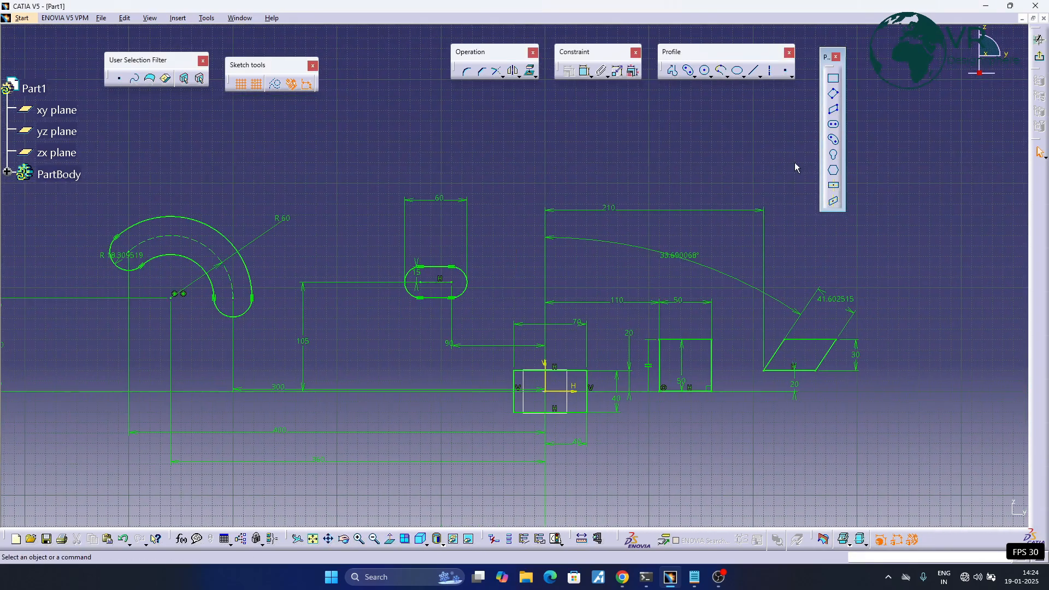
{"action": "left_click", "coordinate": [833, 161]}
{"action": "middle_click_drag", "start_coordinate": [454, 253], "coordinate": [604, 182]}
{"action": "middle_click_drag", "start_coordinate": [479, 341], "coordinate": [497, 237]}
{"action": "left_click", "coordinate": [523, 314]}
{"action": "left_click", "coordinate": [537, 434]}
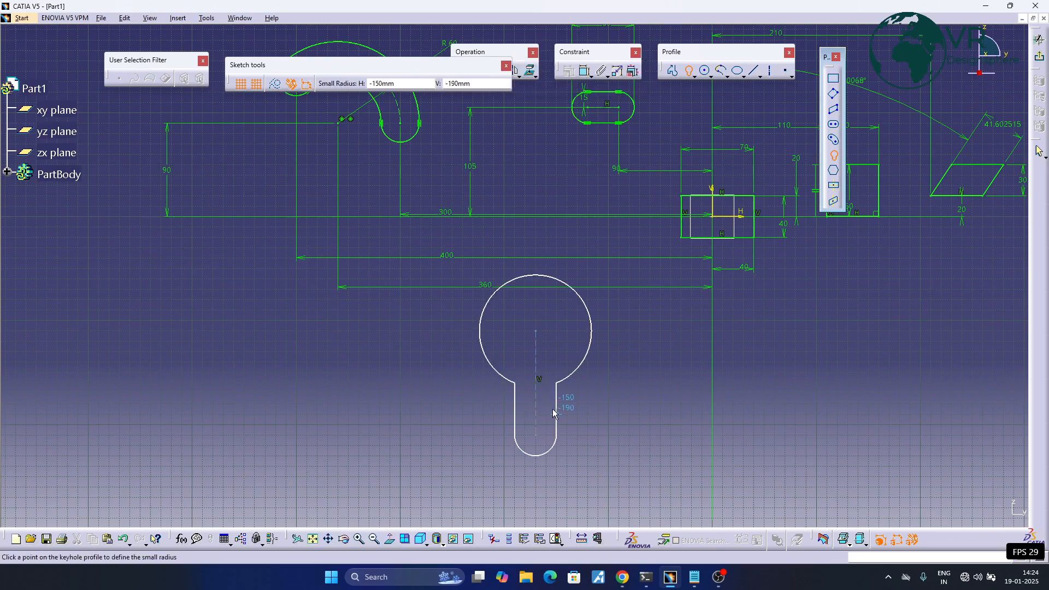
{"action": "mouse_move", "coordinate": [608, 368]}
{"action": "middle_mouse_down"}
{"action": "mouse_move", "coordinate": [574, 392]}
{"action": "mouse_move", "coordinate": [574, 409]}
{"action": "middle_mouse_up"}
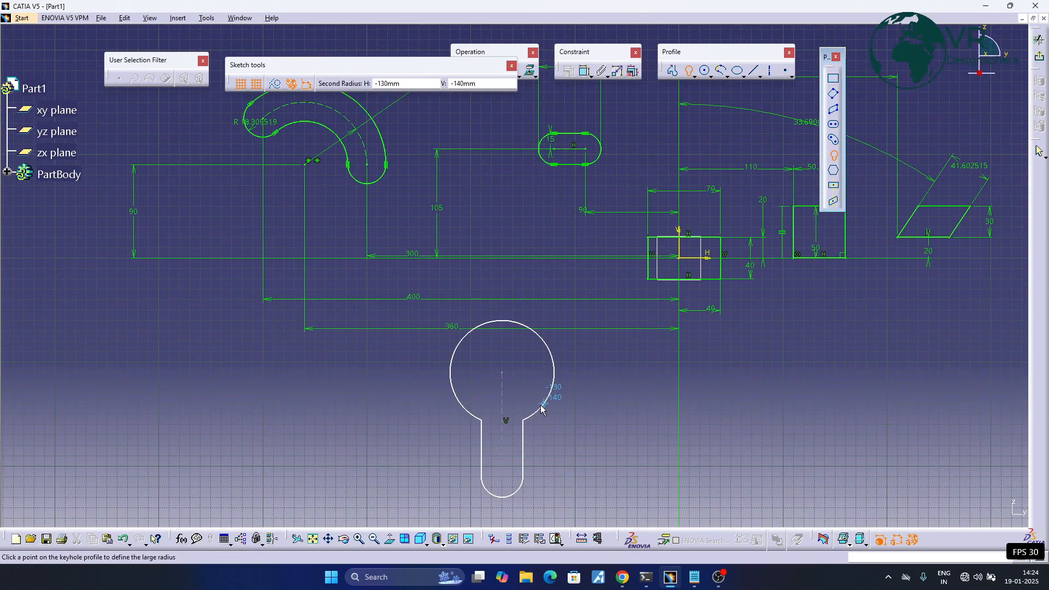
{"action": "left_click", "coordinate": [543, 410]}
{"action": "middle_click_drag", "start_coordinate": [595, 411], "coordinate": [516, 369]}
{"action": "left_click", "coordinate": [515, 364]}
- Dimension the keyhole profile's centre from the vertical axis, placing the dimension below the keyhole
{"action": "left_click", "coordinate": [585, 71]}
{"action": "left_click", "coordinate": [601, 210]}
{"action": "left_click", "coordinate": [424, 358]}
{"action": "middle_click_drag", "start_coordinate": [425, 360], "coordinate": [388, 190]}
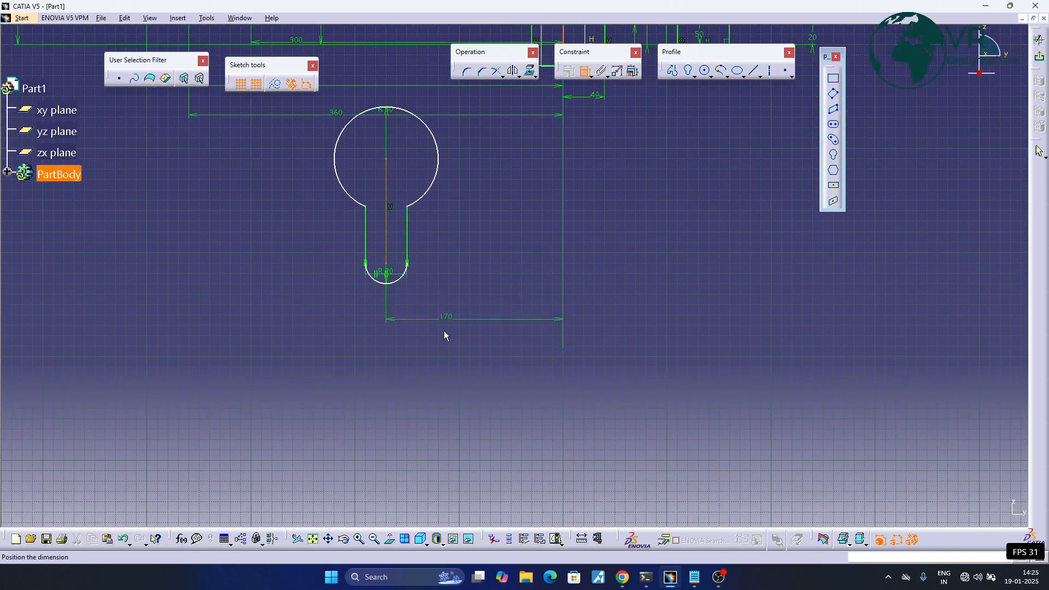
{"action": "left_click", "coordinate": [440, 376]}
- Add a radius dimension to the keyhole's large arc, placed to the right of the profile
{"action": "middle_click_drag", "start_coordinate": [478, 268], "coordinate": [491, 374]}
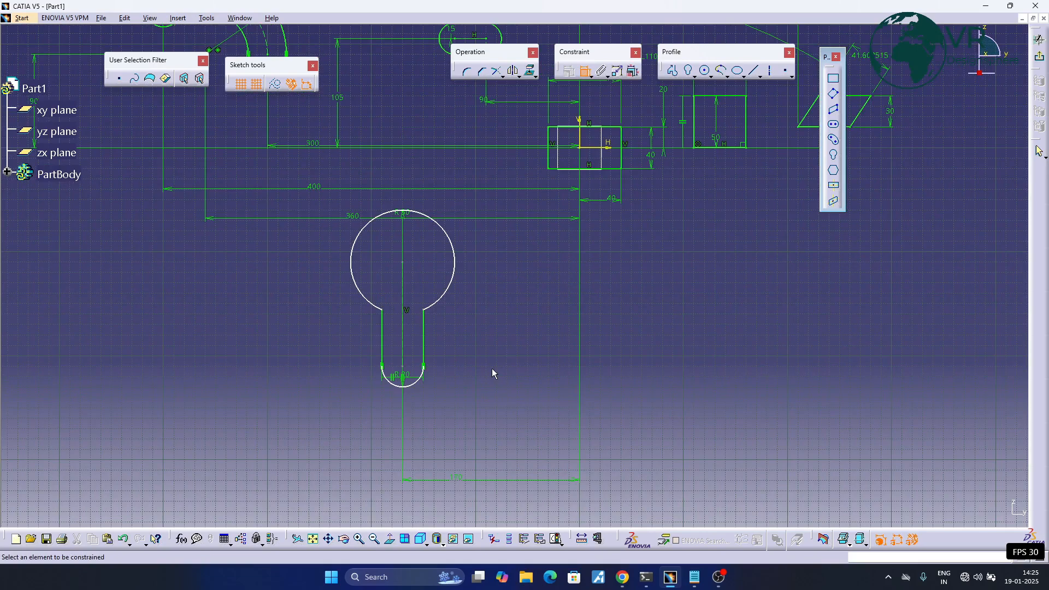
{"action": "middle_click_drag", "start_coordinate": [522, 290], "coordinate": [576, 339]}
{"action": "left_click", "coordinate": [467, 267]}
{"action": "left_click", "coordinate": [533, 268]}
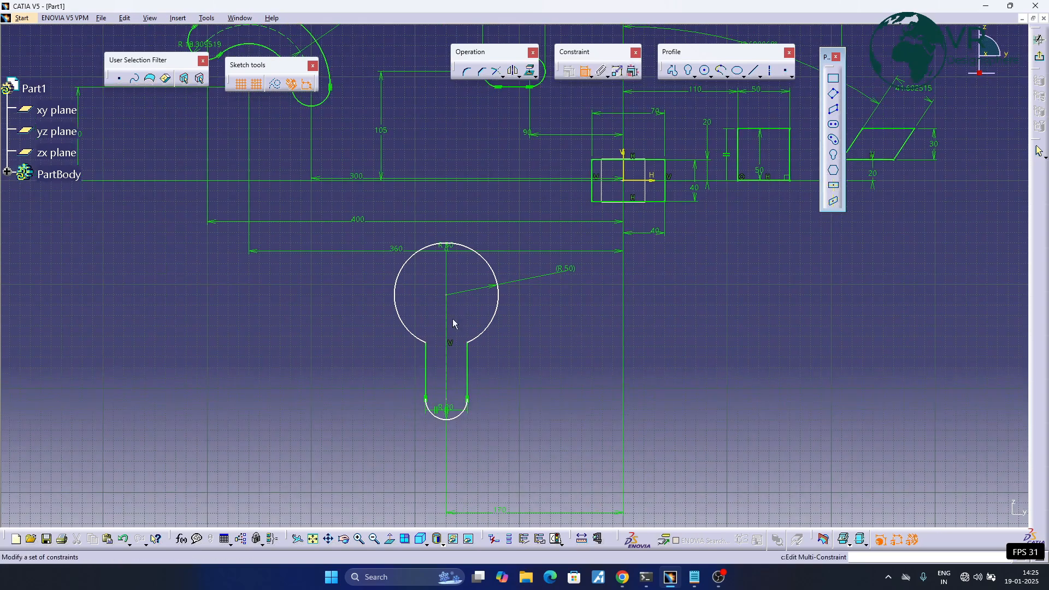
- Dimension the keyhole's overall height between its bottom and top arcs, placed left of the profile
{"action": "left_click", "coordinate": [454, 418]}
{"action": "left_click", "coordinate": [449, 245]}
{"action": "left_click", "coordinate": [286, 331]}
- Dimension the keyhole's bottom arc from the horizontal axis, placed right of the profile
{"action": "left_click", "coordinate": [445, 419]}
{"action": "left_click", "coordinate": [638, 179]}
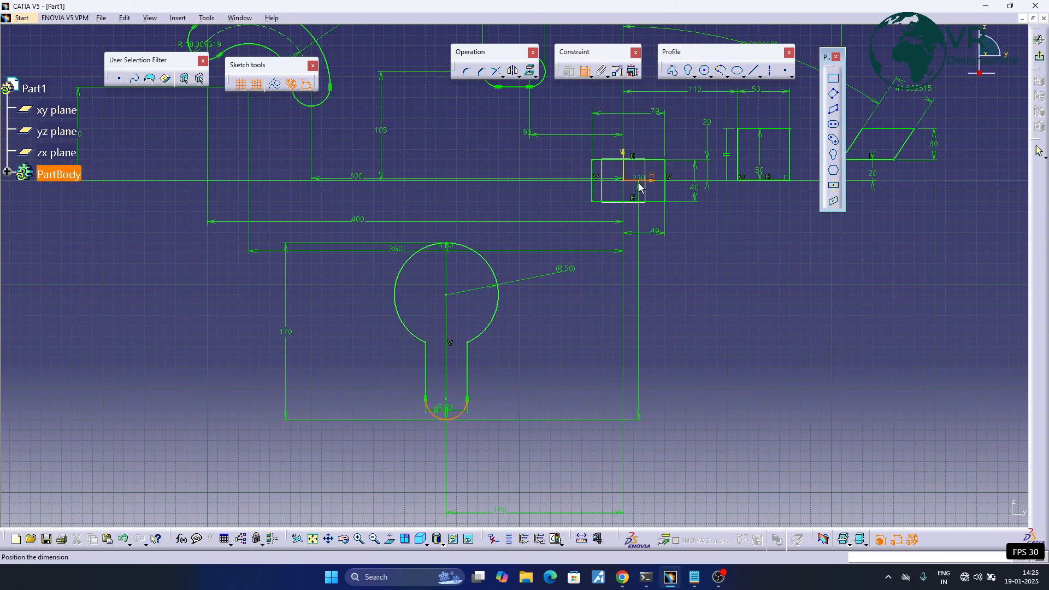
{"action": "left_click", "coordinate": [555, 357]}
- Draw a centred rectangle about 200 mm wide and 120 mm high below the parallelogram
{"action": "mouse_move", "coordinate": [628, 339]}
{"action": "middle_mouse_down"}
{"action": "mouse_move", "coordinate": [552, 371]}
{"action": "mouse_move", "coordinate": [569, 358]}
{"action": "mouse_move", "coordinate": [587, 377]}
{"action": "middle_mouse_up"}
{"action": "mouse_move", "coordinate": [595, 339]}
{"action": "middle_mouse_down"}
{"action": "mouse_move", "coordinate": [582, 407]}
{"action": "mouse_move", "coordinate": [556, 362]}
{"action": "mouse_move", "coordinate": [581, 351]}
{"action": "mouse_move", "coordinate": [625, 356]}
{"action": "middle_mouse_up"}
{"action": "middle_click_drag", "start_coordinate": [625, 357], "coordinate": [627, 341], "text": "ctrl"}
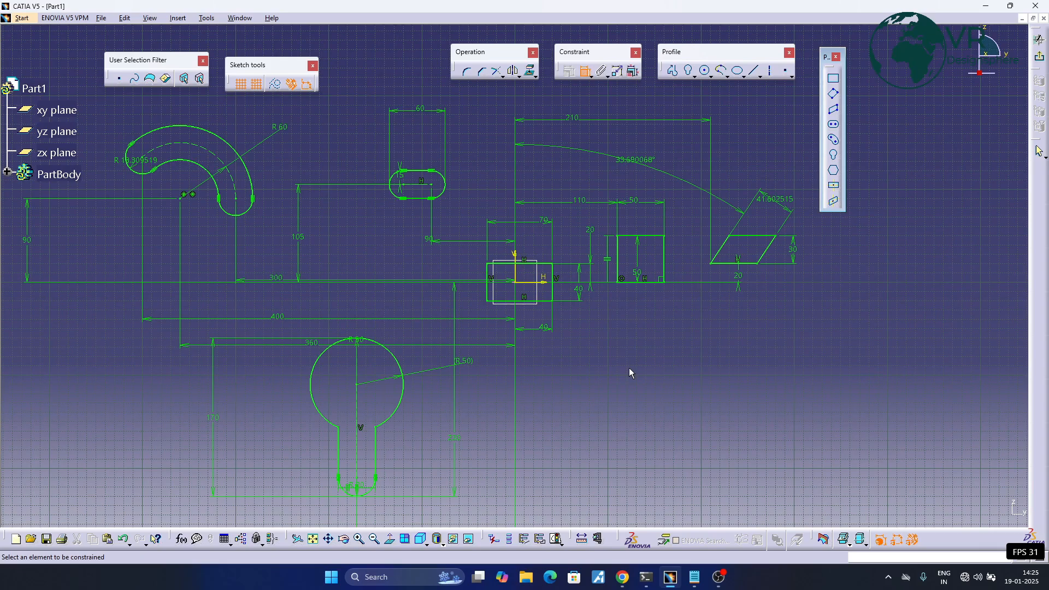
{"action": "left_click", "coordinate": [833, 188]}
{"action": "middle_click_drag", "start_coordinate": [684, 386], "coordinate": [432, 348]}
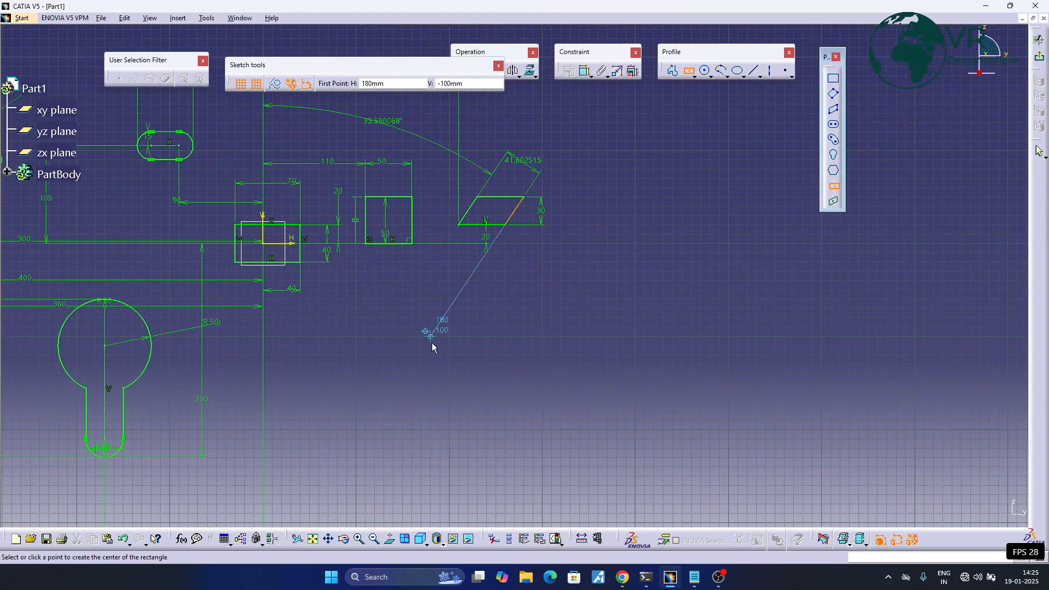
{"action": "left_click", "coordinate": [542, 373]}
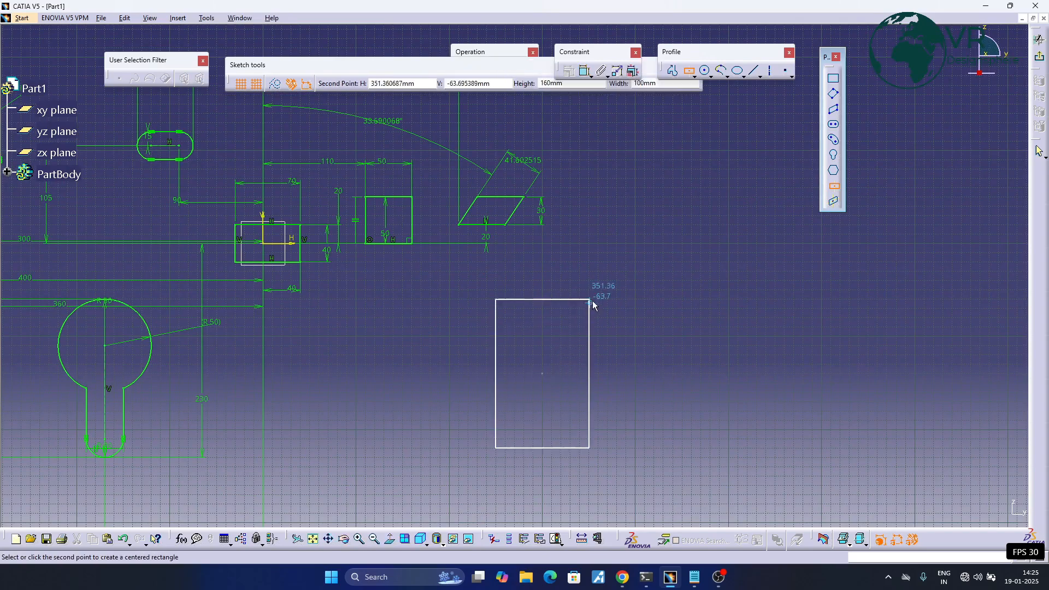
{"action": "left_click", "coordinate": [633, 315]}
{"action": "middle_click_drag", "start_coordinate": [510, 297], "coordinate": [543, 280]}
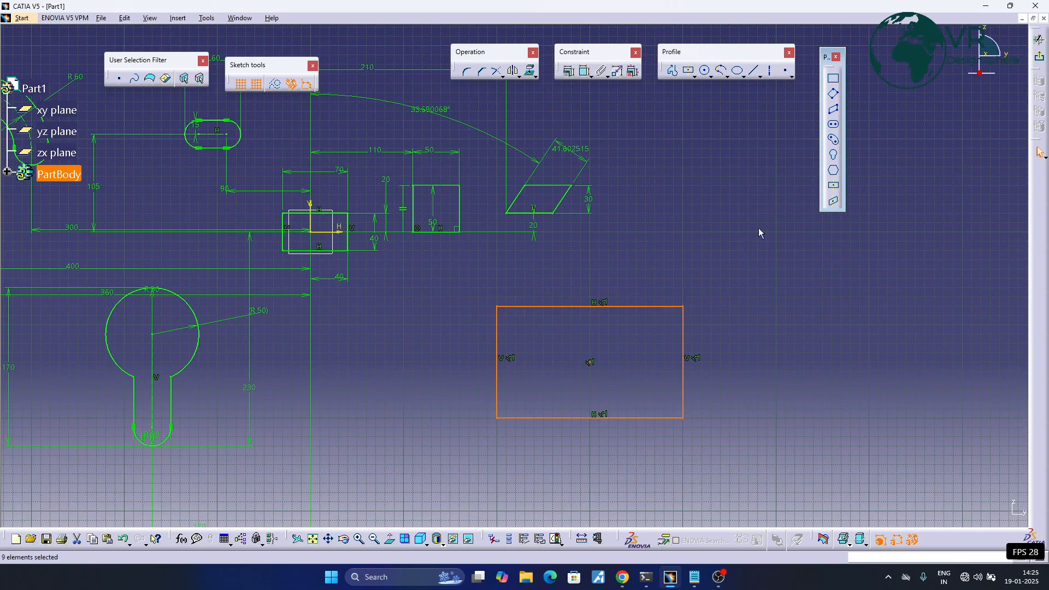
{"action": "left_click", "coordinate": [654, 211]}
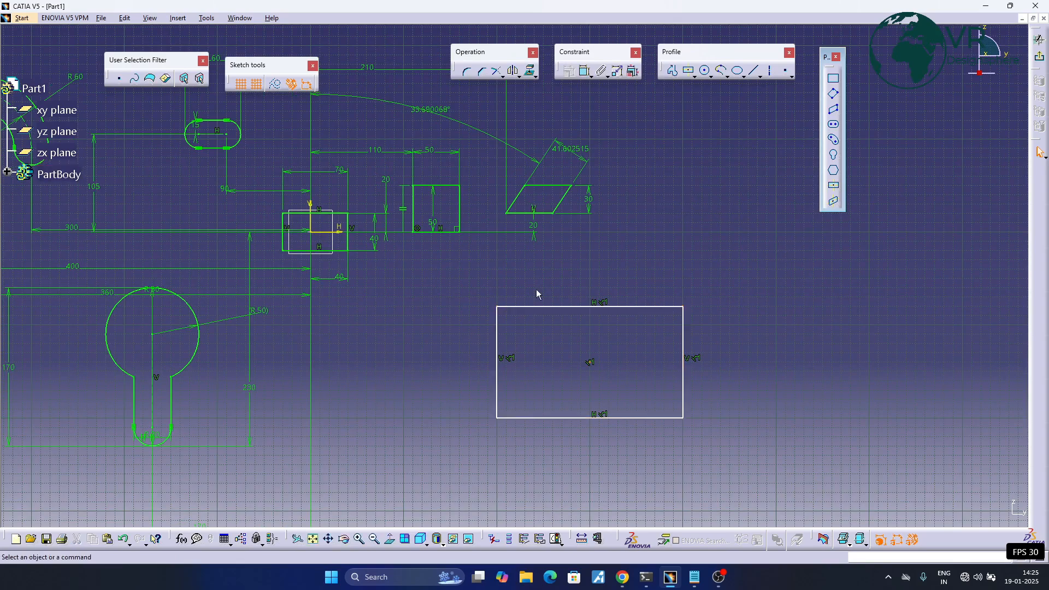
- Dimension the centred rectangle's centre point from the horizontal axis and from the vertical axis
{"action": "left_click", "coordinate": [584, 73]}
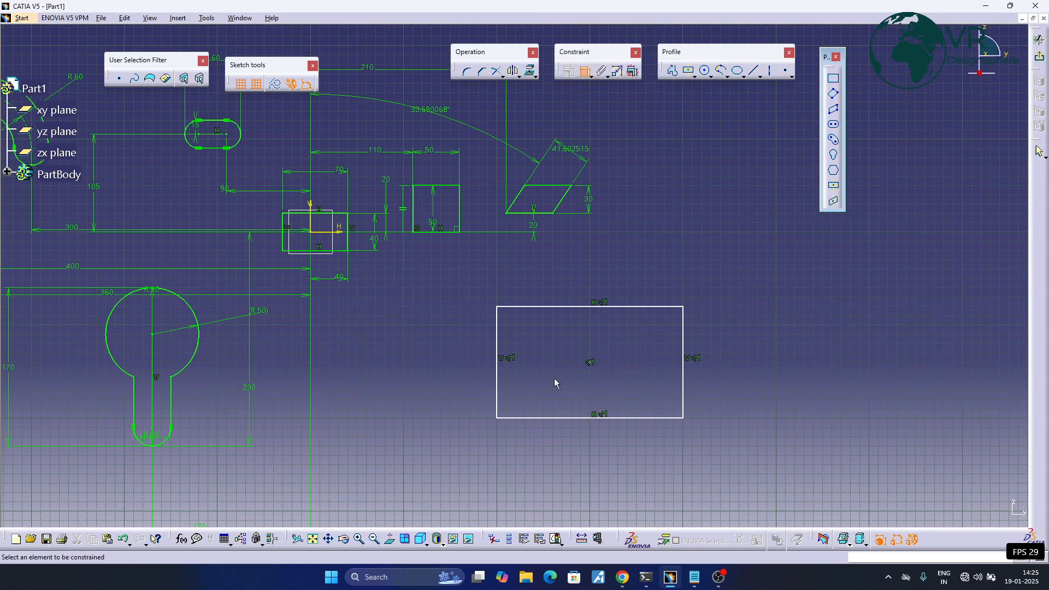
{"action": "left_click", "coordinate": [588, 363]}
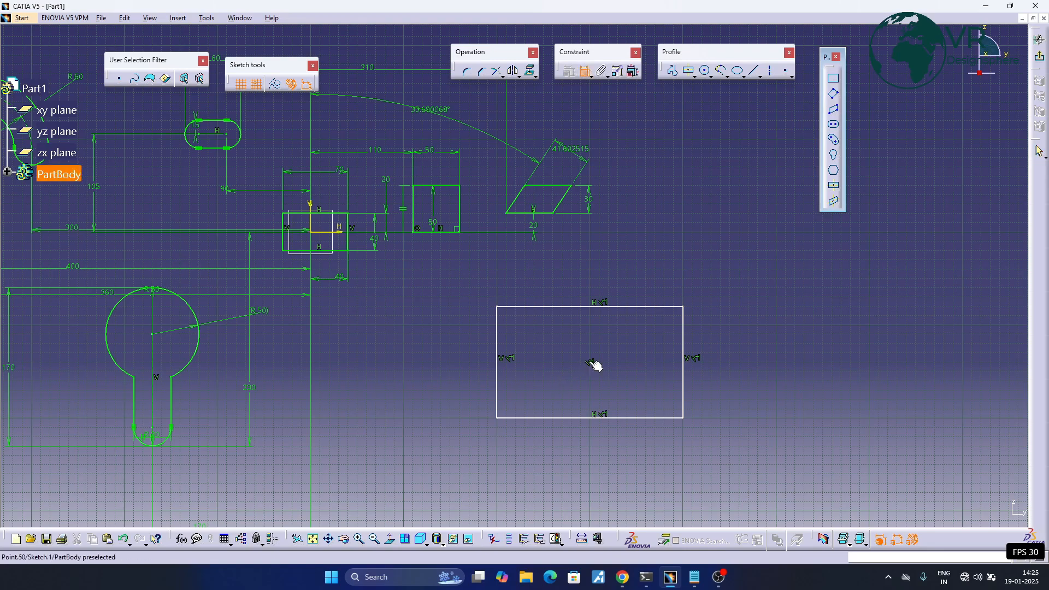
{"action": "left_click", "coordinate": [329, 233]}
{"action": "left_click", "coordinate": [437, 334]}
{"action": "left_click", "coordinate": [590, 363]}
{"action": "left_click", "coordinate": [311, 216]}
- Dimension the centred rectangle's height between its top and bottom edges and set it to 100 mm
{"action": "left_click", "coordinate": [669, 307]}
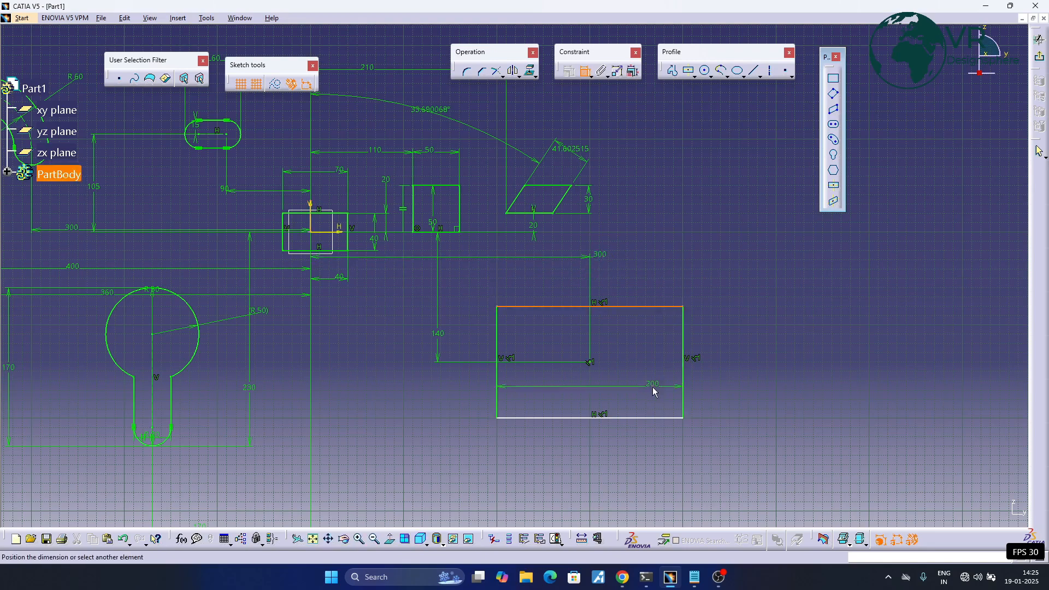
{"action": "left_click", "coordinate": [637, 418]}
{"action": "left_click", "coordinate": [751, 360]}
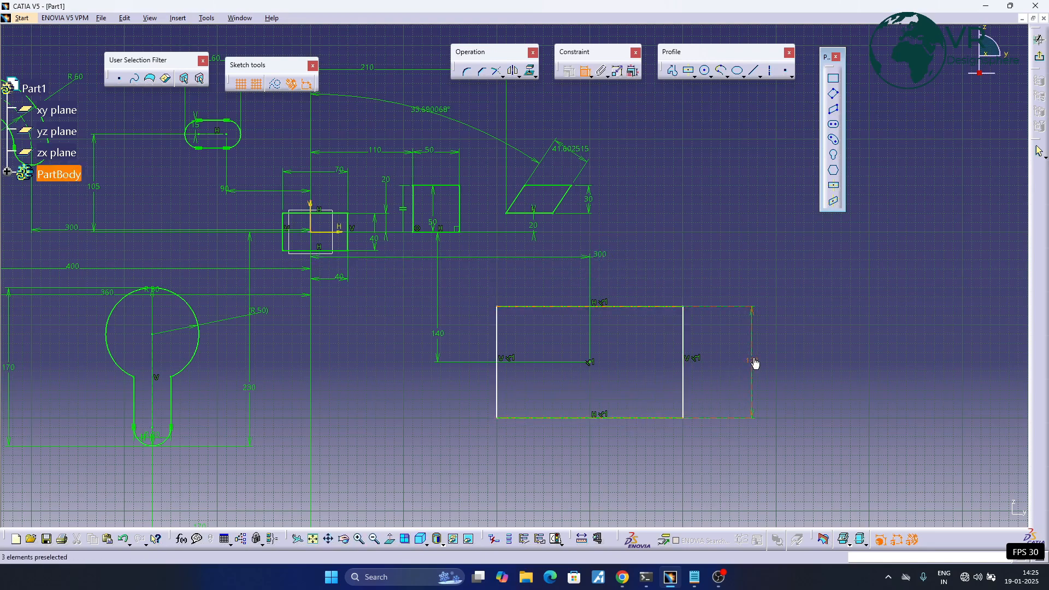
{"action": "double_click", "coordinate": [753, 360]}
{"action": "type", "text": "100"}
{"action": "key", "text": "Return"}
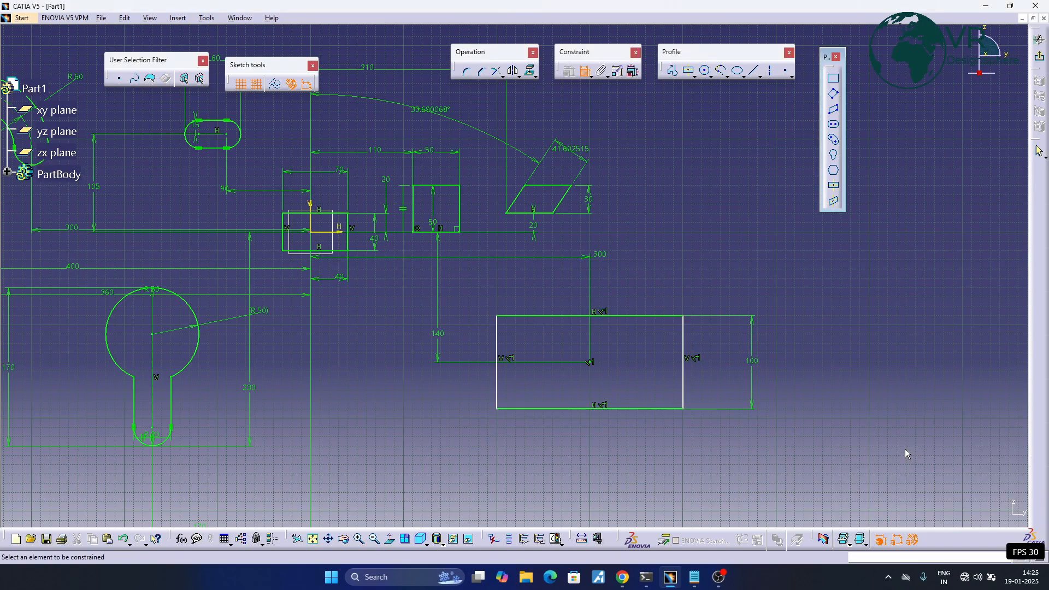
- Dimension the centred rectangle's width between its vertical sides, placed below it, and set it to 100 mm
{"action": "left_click", "coordinate": [496, 344]}
{"action": "left_click", "coordinate": [690, 345]}
{"action": "left_click", "coordinate": [601, 490]}
{"action": "double_click", "coordinate": [602, 489]}
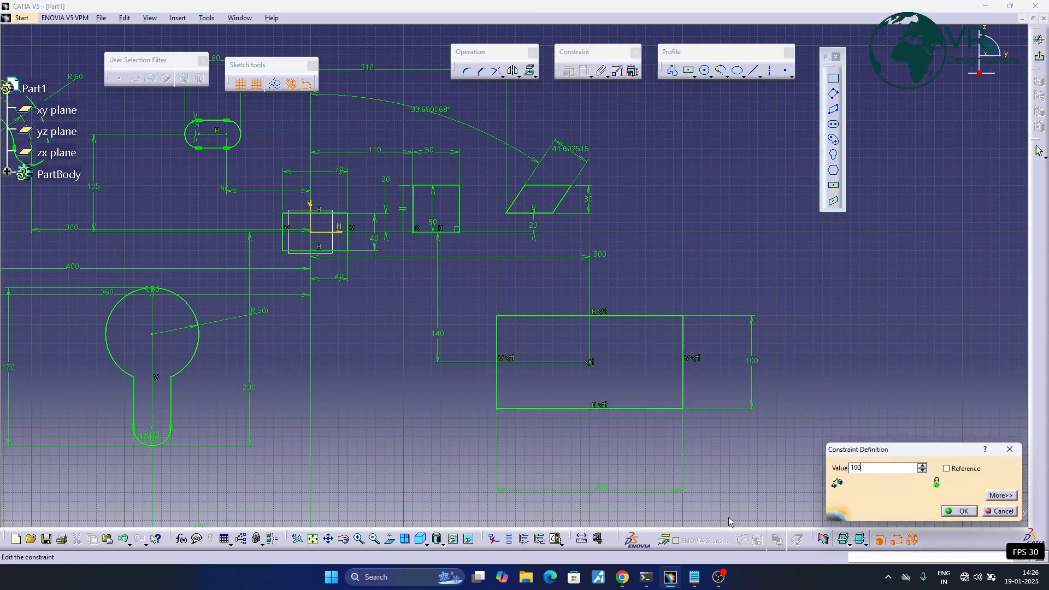
{"action": "key", "text": "Return"}
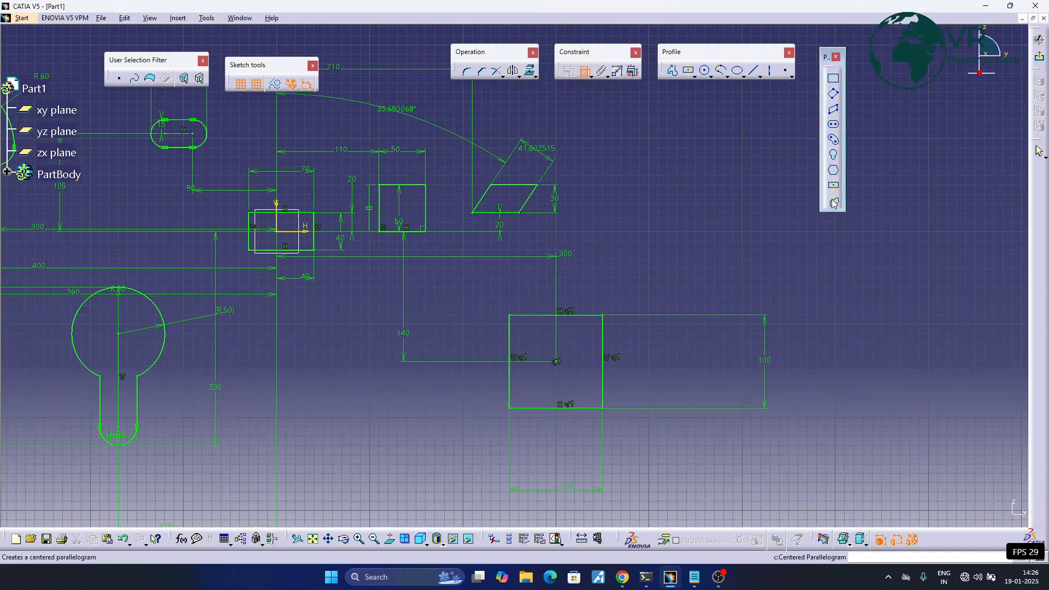
{"action": "left_click", "coordinate": [833, 203]}
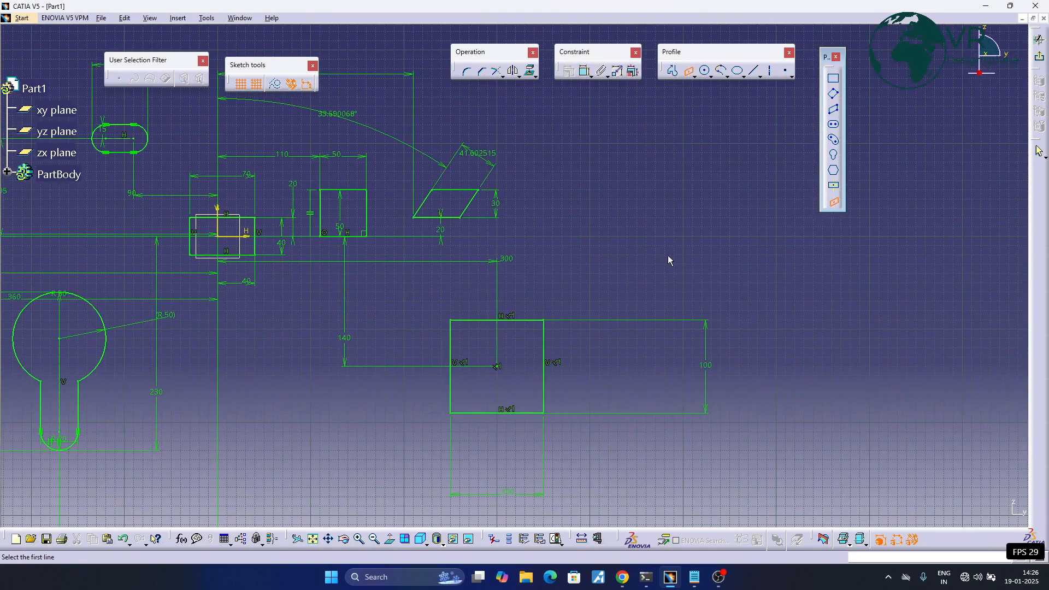
{"action": "middle_click_drag", "start_coordinate": [558, 251], "coordinate": [565, 251]}
{"action": "middle_click_drag", "start_coordinate": [658, 239], "coordinate": [565, 239]}
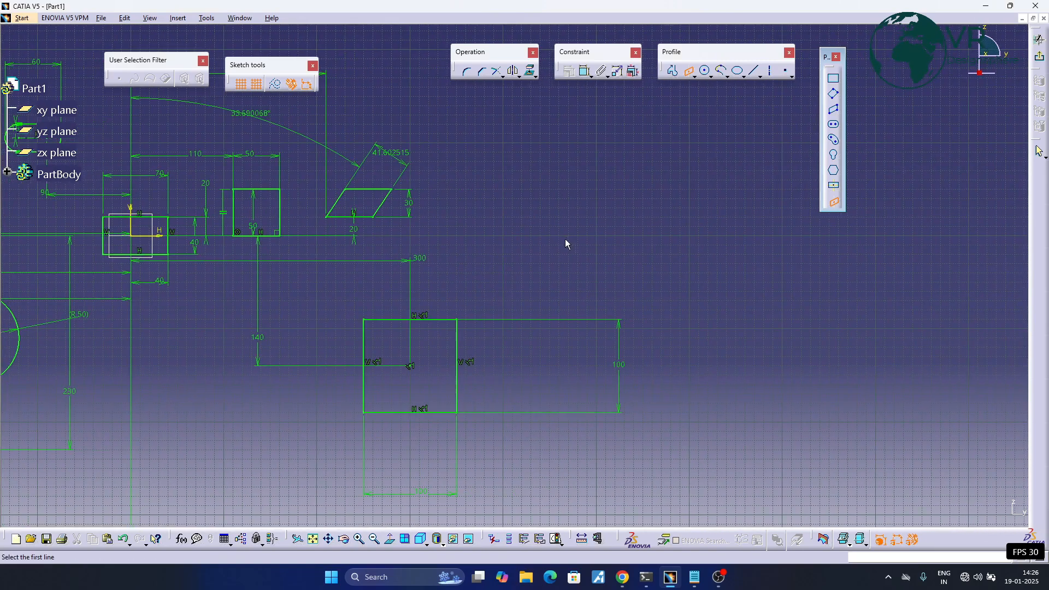
{"action": "key", "text": "Escape"}
{"action": "middle_click_drag", "start_coordinate": [660, 224], "coordinate": [641, 223]}
- Draw a vertical line about 150 mm long right of the small parallelogram and a slanted line about 200 mm long crossing it
{"action": "left_click", "coordinate": [754, 73]}
{"action": "middle_click_drag", "start_coordinate": [498, 255], "coordinate": [502, 334]}
{"action": "left_click", "coordinate": [543, 211]}
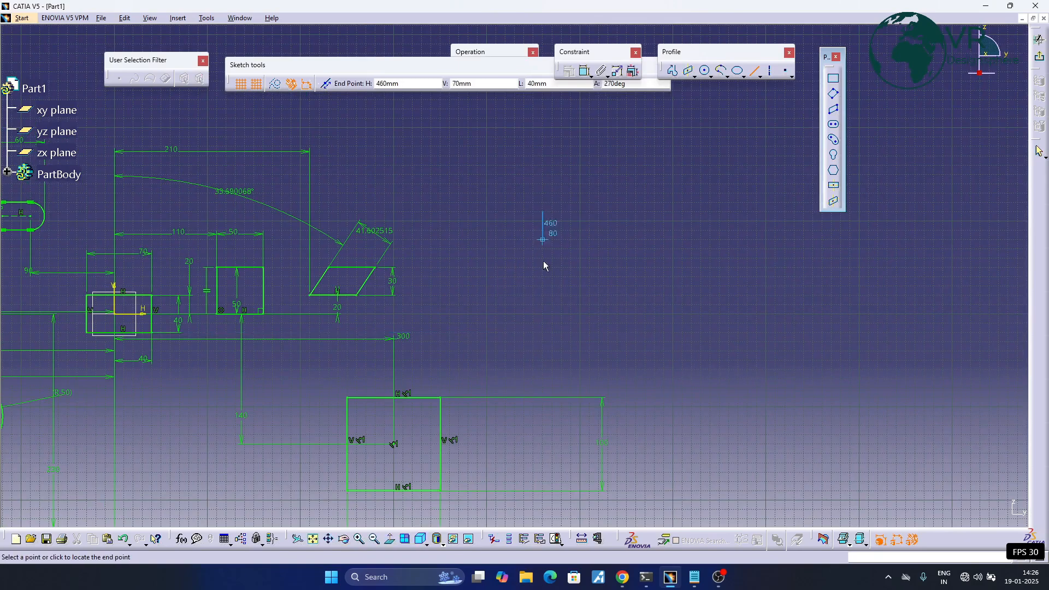
{"action": "left_click", "coordinate": [542, 352]}
{"action": "left_click", "coordinate": [649, 261]}
{"action": "left_click", "coordinate": [756, 71]}
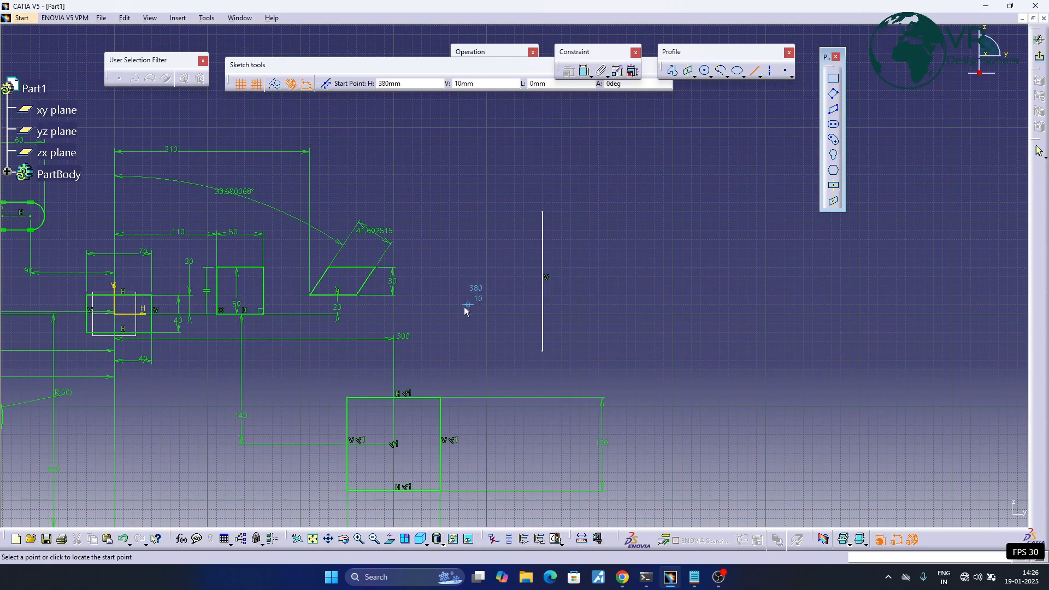
{"action": "left_click", "coordinate": [496, 314]}
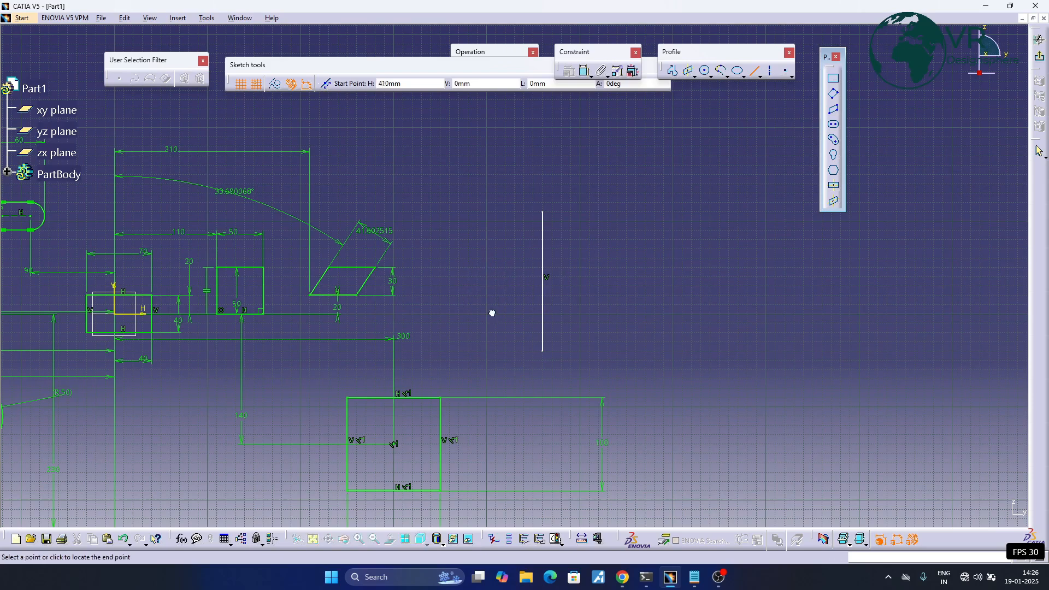
{"action": "left_click", "coordinate": [651, 211]}
- Draw a centred parallelogram around the intersection of the vertical and slanted lines, using both as its reference directions
{"action": "left_click", "coordinate": [833, 202]}
{"action": "left_click", "coordinate": [543, 247]}
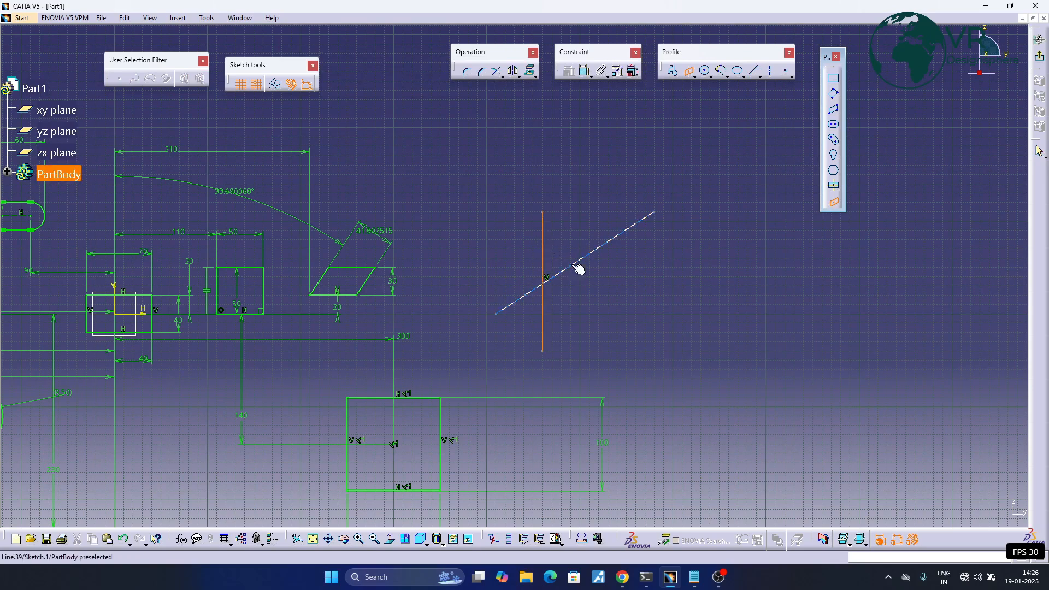
{"action": "left_click", "coordinate": [578, 270]}
{"action": "left_click", "coordinate": [581, 285]}
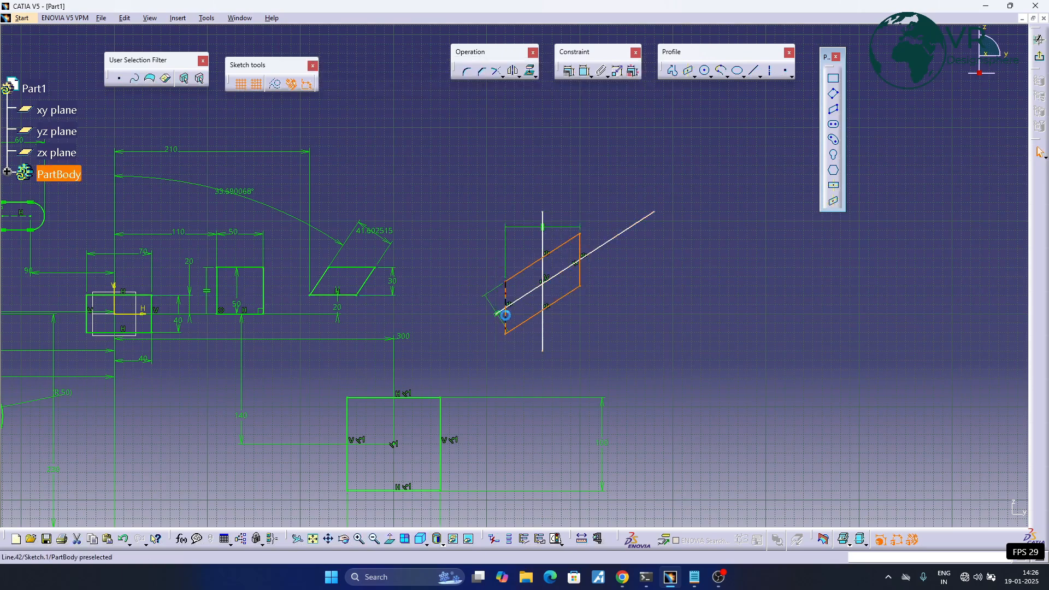
{"action": "mouse_move", "coordinate": [608, 311]}
{"action": "middle_mouse_down"}
{"action": "mouse_move", "coordinate": [619, 301]}
{"action": "mouse_move", "coordinate": [695, 348]}
{"action": "middle_mouse_up"}
{"action": "left_click", "coordinate": [648, 331]}
{"action": "middle_click_drag", "start_coordinate": [598, 317], "coordinate": [660, 303]}
{"action": "left_click", "coordinate": [832, 202]}
{"action": "mouse_move", "coordinate": [385, 343]}
{"action": "middle_mouse_down"}
{"action": "mouse_move", "coordinate": [551, 330]}
{"action": "mouse_move", "coordinate": [398, 271]}
{"action": "mouse_move", "coordinate": [357, 309]}
{"action": "middle_mouse_up"}
{"action": "mouse_move", "coordinate": [152, 322]}
{"action": "middle_mouse_down"}
{"action": "mouse_move", "coordinate": [465, 320]}
{"action": "mouse_move", "coordinate": [465, 280]}
{"action": "middle_mouse_up"}
{"action": "middle_click_drag", "start_coordinate": [464, 280], "coordinate": [467, 356]}
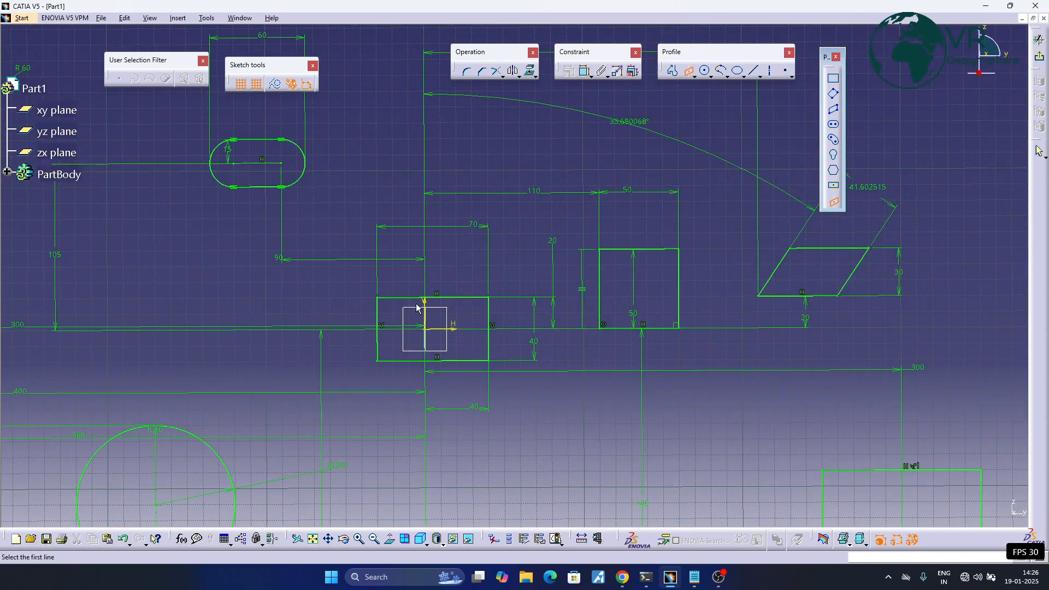
{"action": "left_click", "coordinate": [462, 330]}
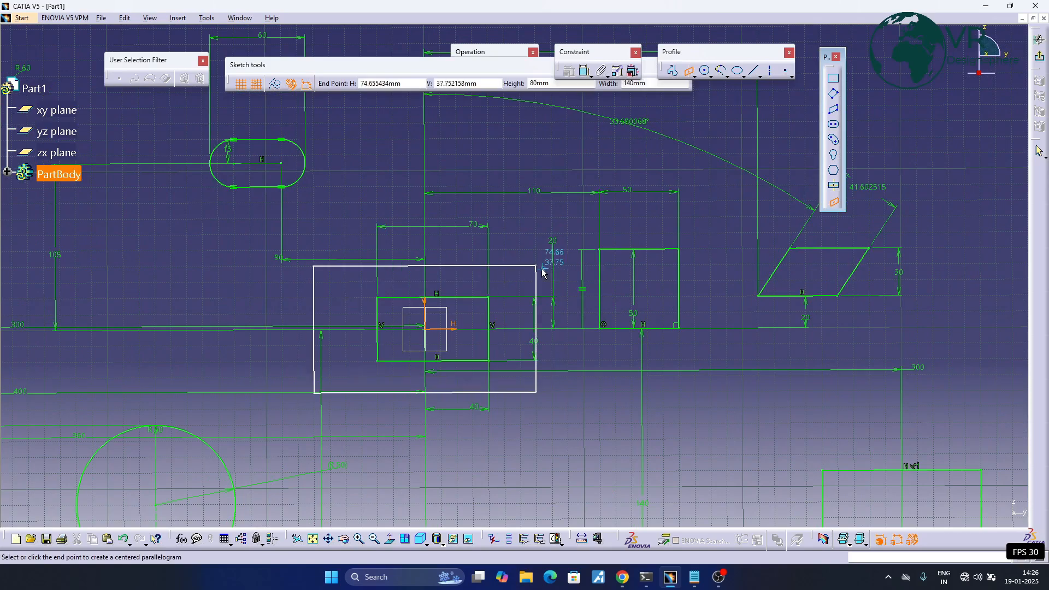
{"action": "key", "text": "Escape"}
- Delete all the geometry and dimensions in the sketch at once
{"action": "mouse_move", "coordinate": [494, 258]}
{"action": "middle_mouse_down"}
{"action": "mouse_move", "coordinate": [577, 423]}
{"action": "mouse_move", "coordinate": [614, 356]}
{"action": "mouse_move", "coordinate": [425, 364]}
{"action": "middle_mouse_up"}
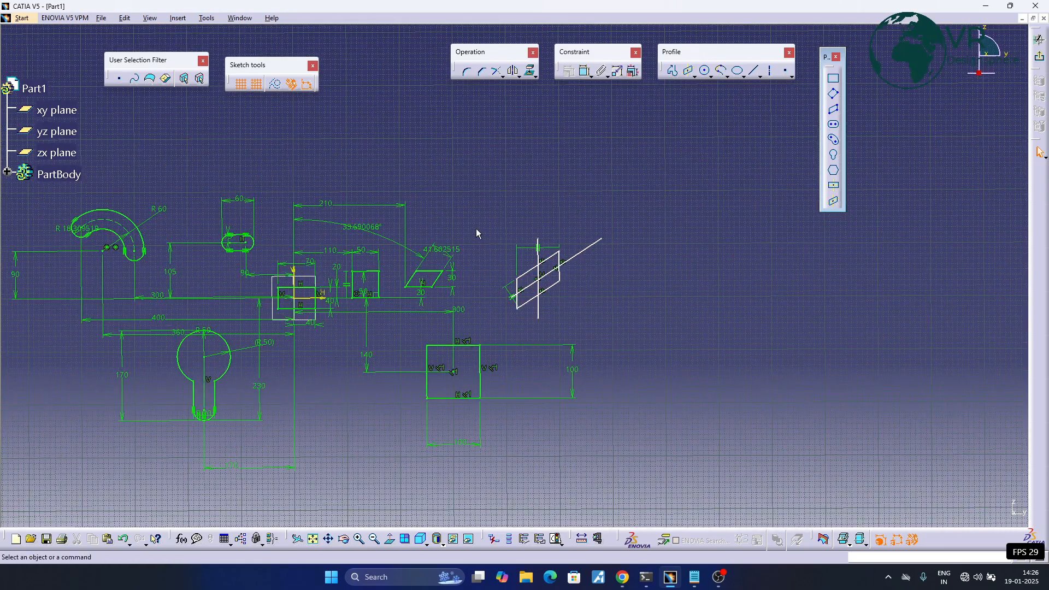
{"action": "middle_click_drag", "start_coordinate": [468, 215], "coordinate": [531, 205]}
{"action": "mouse_move", "coordinate": [699, 158]}
{"action": "left_mouse_down"}
{"action": "mouse_move", "coordinate": [712, 462]}
{"action": "mouse_move", "coordinate": [94, 464]}
{"action": "mouse_move", "coordinate": [77, 475]}
{"action": "mouse_move", "coordinate": [97, 474]}
{"action": "left_mouse_up"}
{"action": "key", "text": "Delete"}
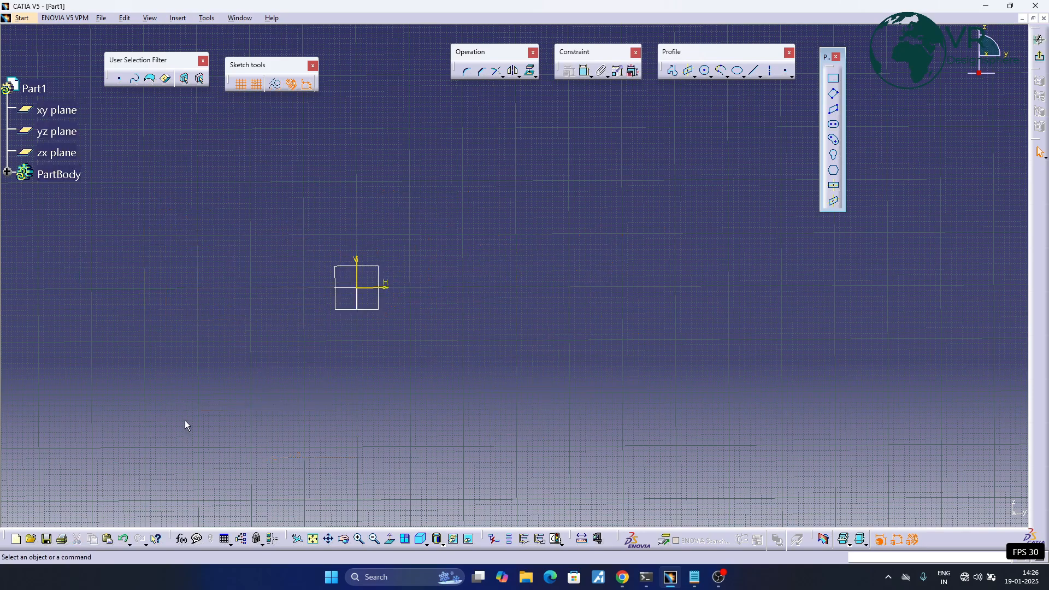
- Draw a centred parallelogram about the vertical and horizontal sketch axes, about 100 mm wide and 80 mm high
{"action": "left_click", "coordinate": [833, 201]}
{"action": "mouse_move", "coordinate": [467, 311]}
{"action": "middle_mouse_down"}
{"action": "mouse_move", "coordinate": [595, 288]}
{"action": "mouse_move", "coordinate": [560, 237]}
{"action": "middle_mouse_up"}
{"action": "left_click", "coordinate": [543, 269]}
{"action": "left_click", "coordinate": [568, 282]}
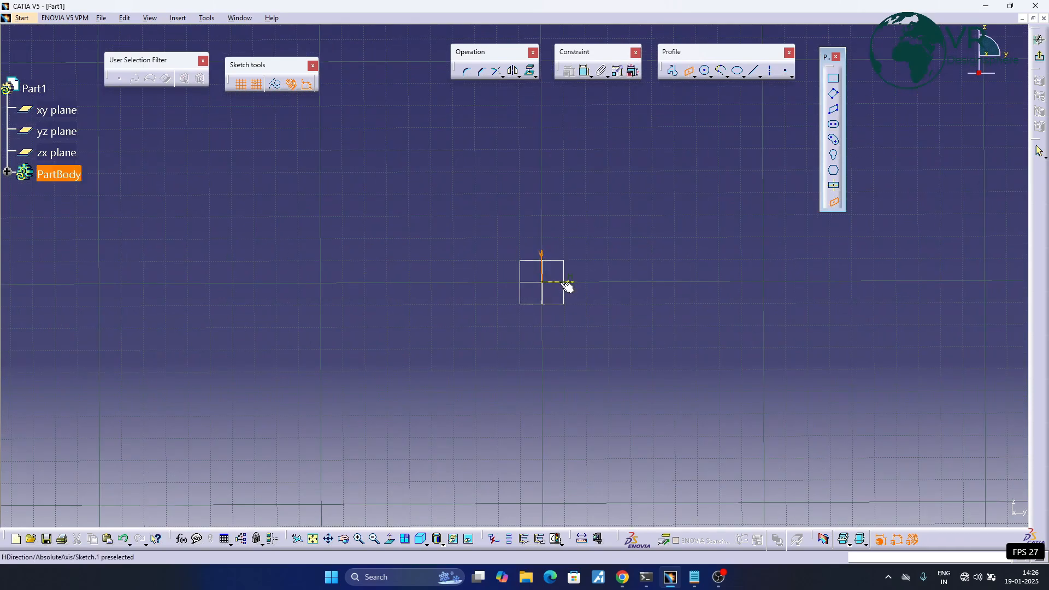
{"action": "left_click", "coordinate": [661, 192]}
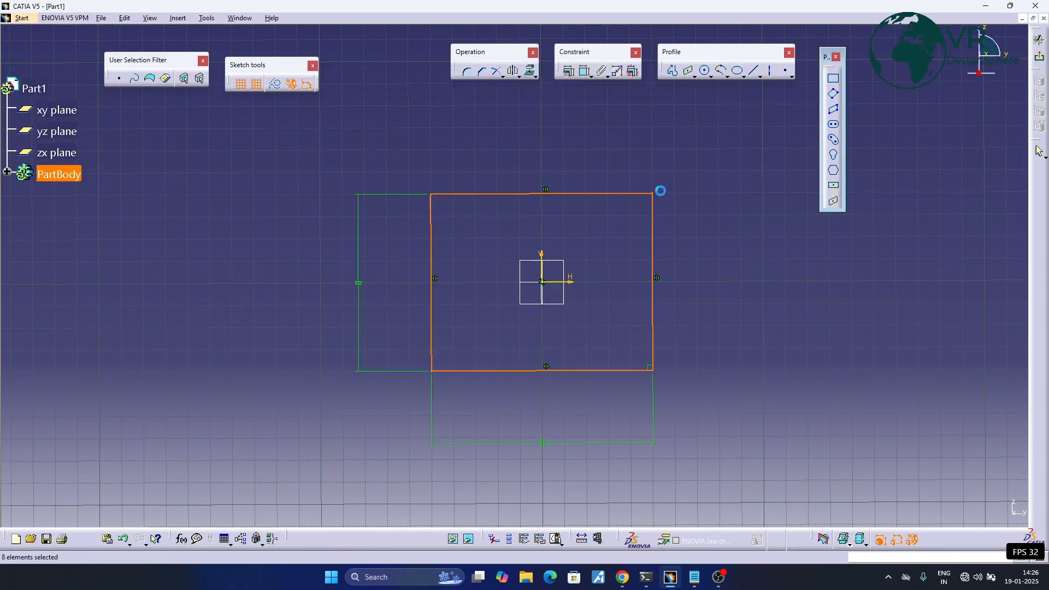
{"action": "middle_click_drag", "start_coordinate": [708, 286], "coordinate": [540, 291]}
{"action": "left_click", "coordinate": [539, 289]}
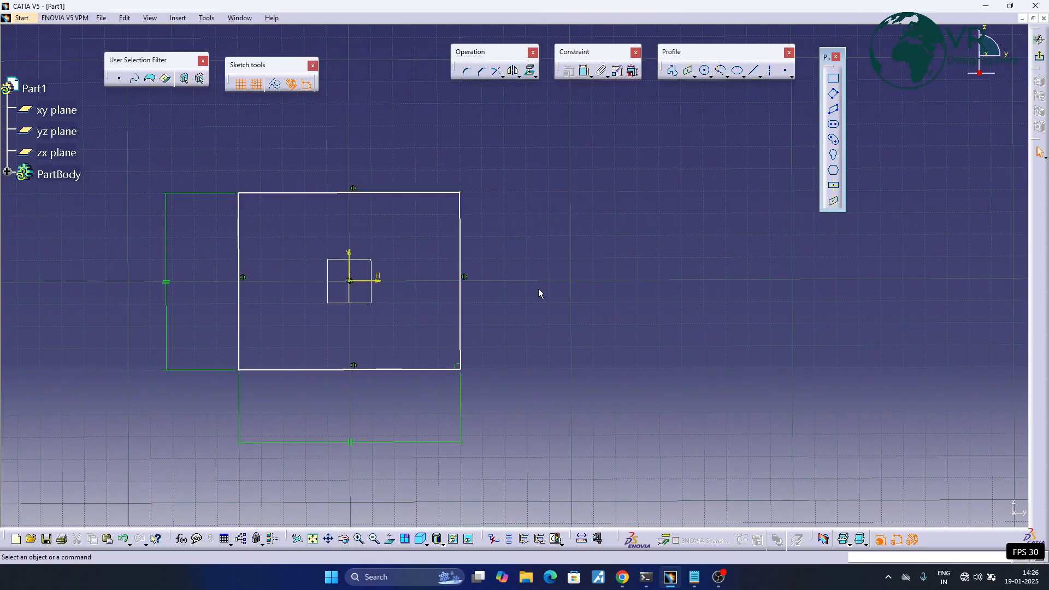
- Dimension the parallelogram's top edge from the horizontal axis, placing the dimension to the right of the shape
{"action": "left_click", "coordinate": [585, 71]}
{"action": "left_click", "coordinate": [362, 193]}
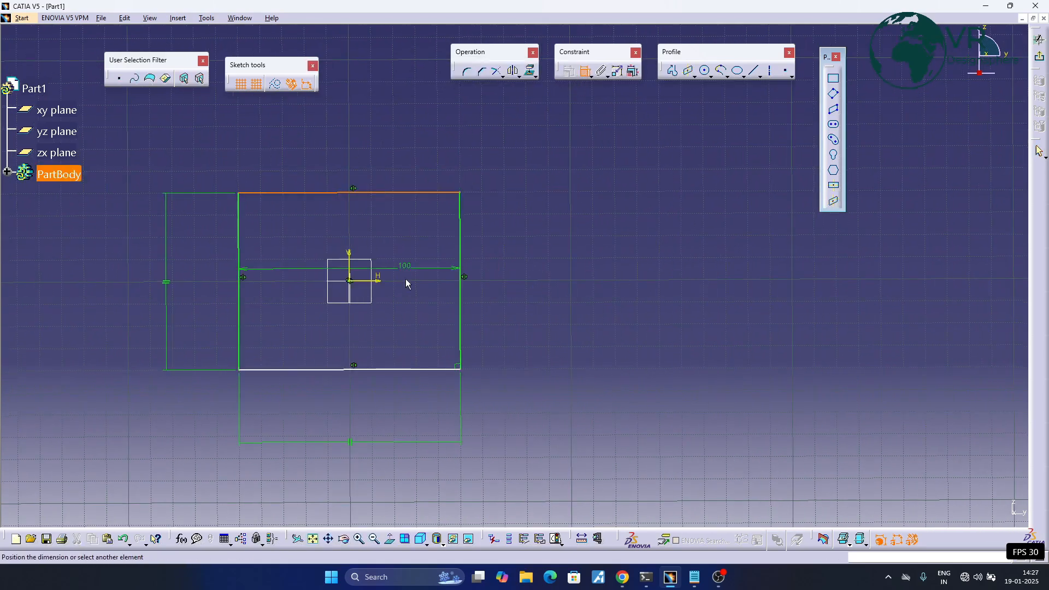
{"action": "left_click", "coordinate": [380, 281]}
{"action": "left_click", "coordinate": [546, 262]}
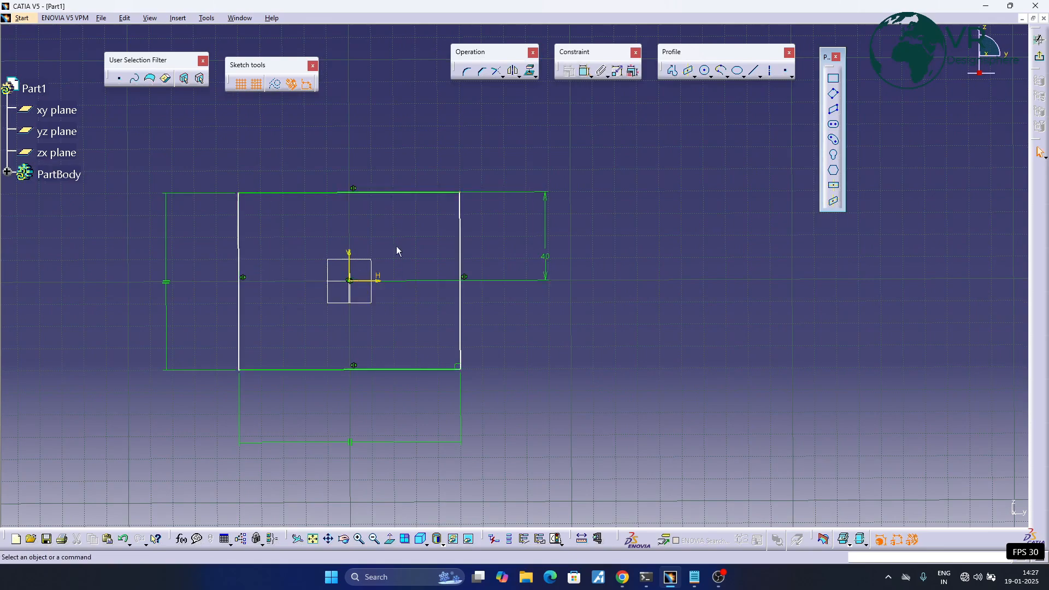
- Dimension the parallelogram's right edge from the vertical axis, placing the dimension above the shape
{"action": "left_click", "coordinate": [581, 72]}
{"action": "left_click", "coordinate": [350, 256]}
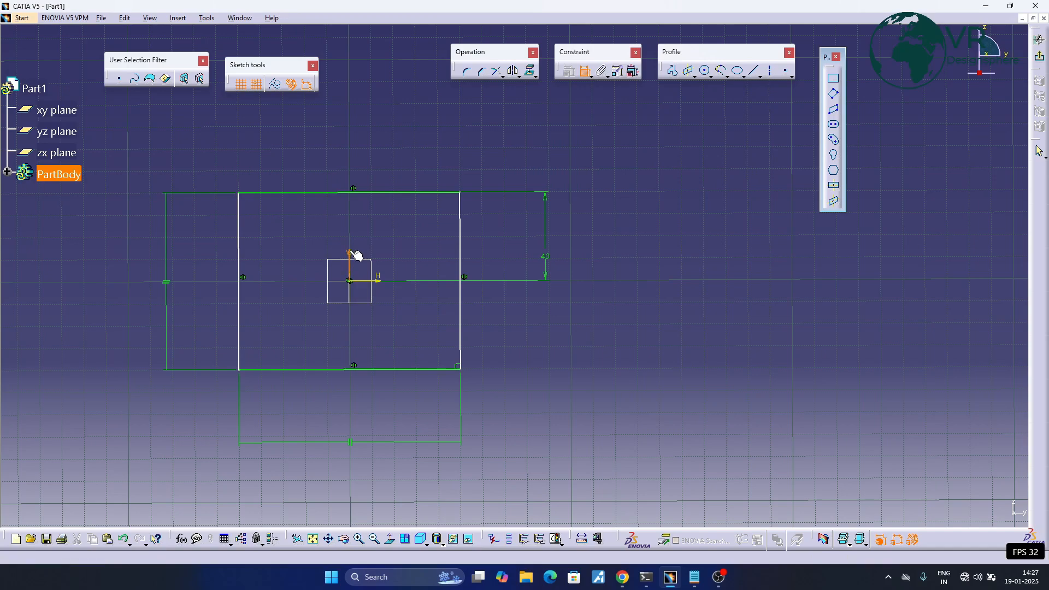
{"action": "left_click", "coordinate": [462, 247]}
{"action": "left_click", "coordinate": [424, 146]}
{"action": "middle_click_drag", "start_coordinate": [621, 264], "coordinate": [554, 286]}
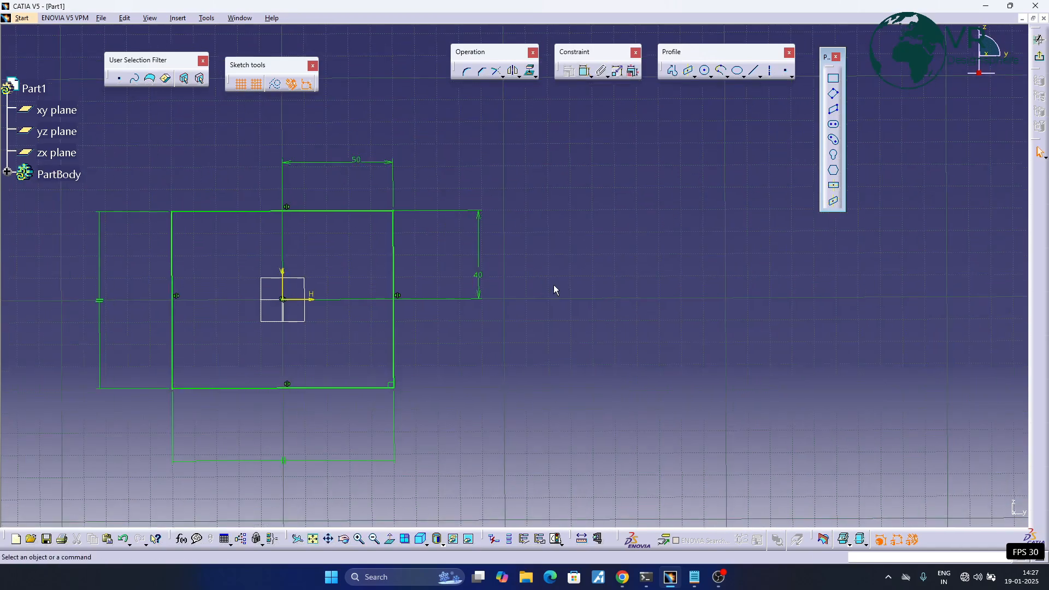
{"action": "mouse_move", "coordinate": [479, 273]}
{"action": "middle_mouse_down"}
{"action": "mouse_move", "coordinate": [578, 257]}
{"action": "mouse_move", "coordinate": [575, 269]}
{"action": "mouse_move", "coordinate": [636, 284]}
{"action": "middle_mouse_up"}
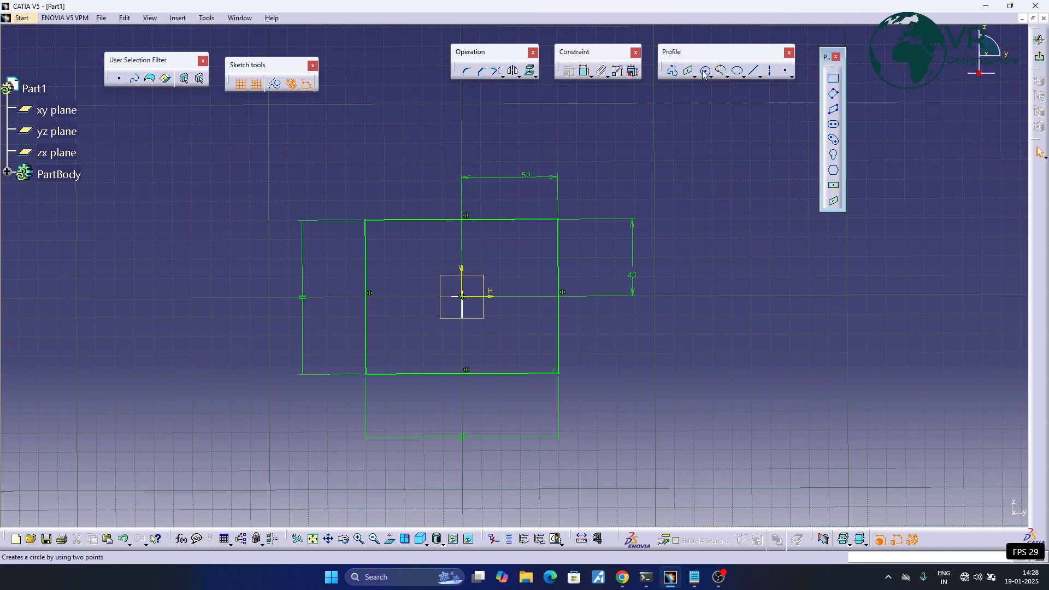
- Delete the parallelogram with its dimensions and replace the floating set of predefined profile tools with the circle tools
{"action": "left_click_drag", "start_coordinate": [250, 161], "coordinate": [735, 459]}
{"action": "key", "text": "Delete"}
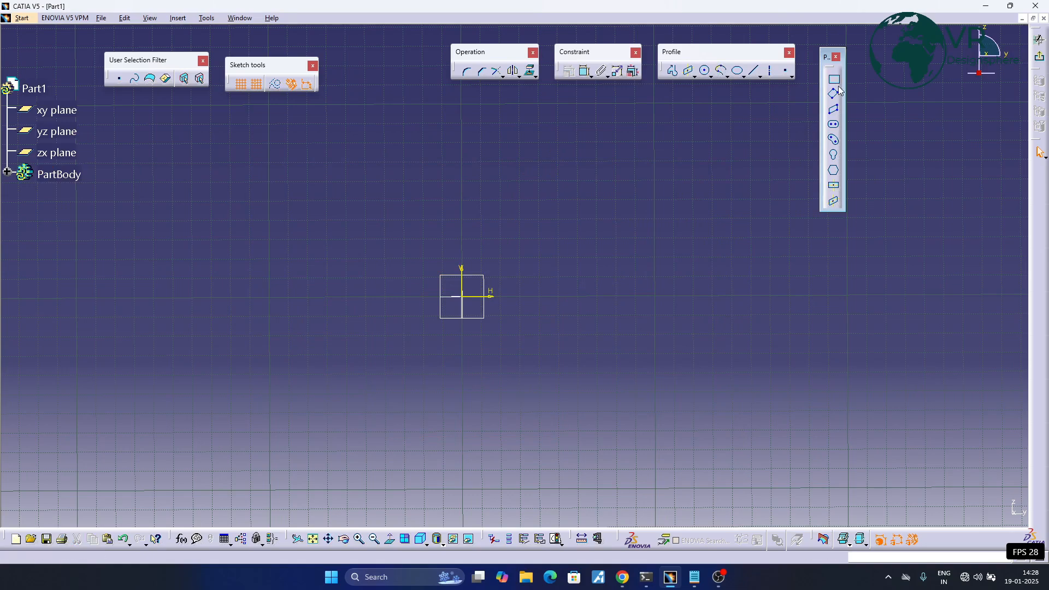
{"action": "left_click", "coordinate": [836, 58]}
{"action": "left_click", "coordinate": [722, 76]}
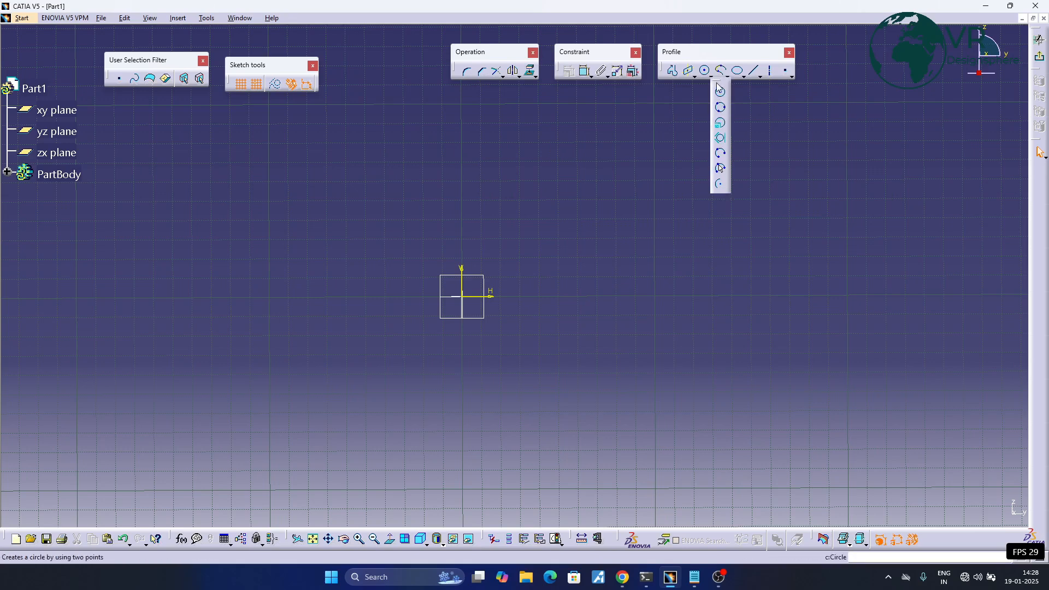
{"action": "left_click_drag", "start_coordinate": [717, 80], "coordinate": [827, 117]}
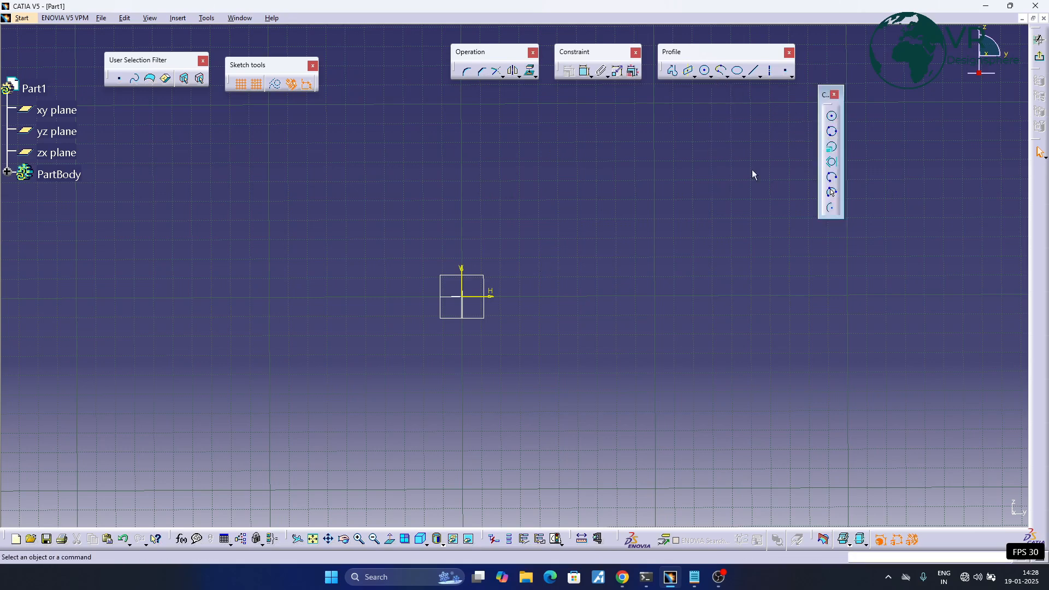
- Draw a circle about 100 mm in diameter centred on the sketch origin
{"action": "left_click", "coordinate": [832, 116]}
{"action": "left_click", "coordinate": [463, 297]}
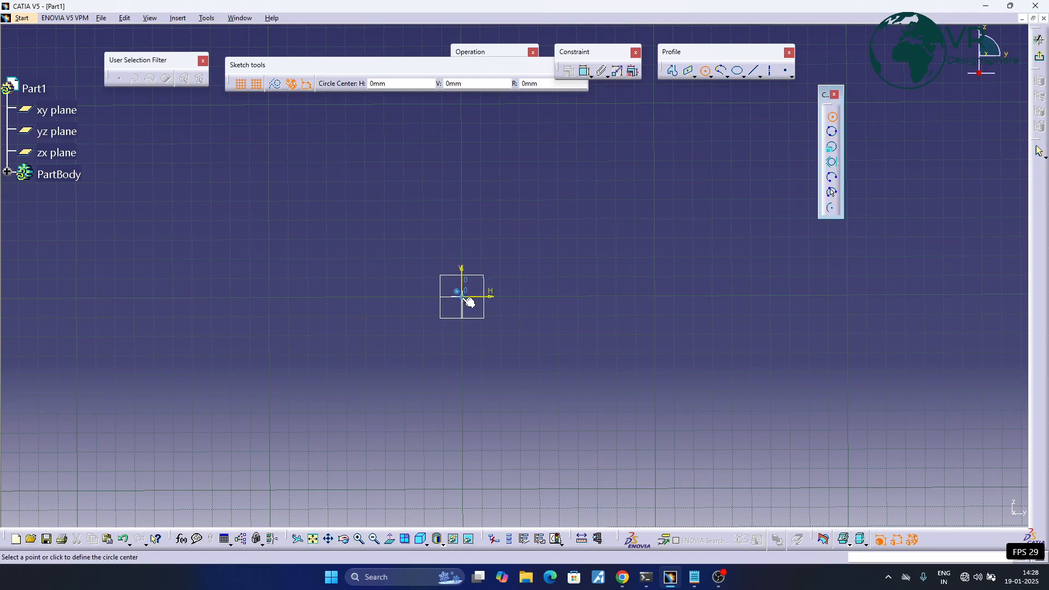
{"action": "left_click", "coordinate": [526, 223]}
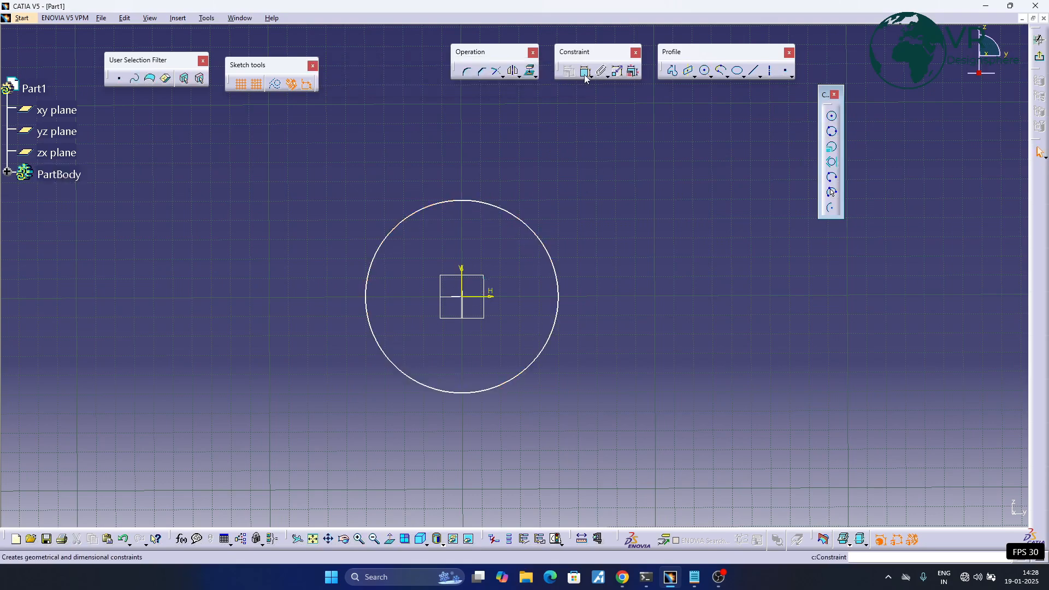
- Dimension the circle's diameter outside its upper right and set it to 50 mm
{"action": "left_click", "coordinate": [503, 210]}
{"action": "left_click", "coordinate": [577, 158]}
{"action": "double_click", "coordinate": [586, 159]}
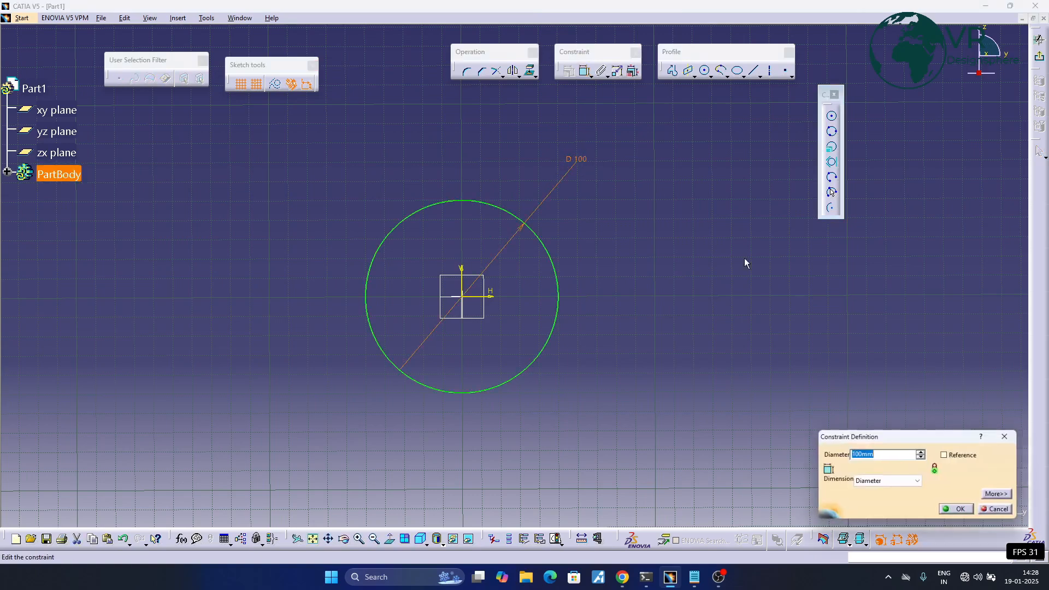
{"action": "type", "text": "50"}
{"action": "key", "text": "Return"}
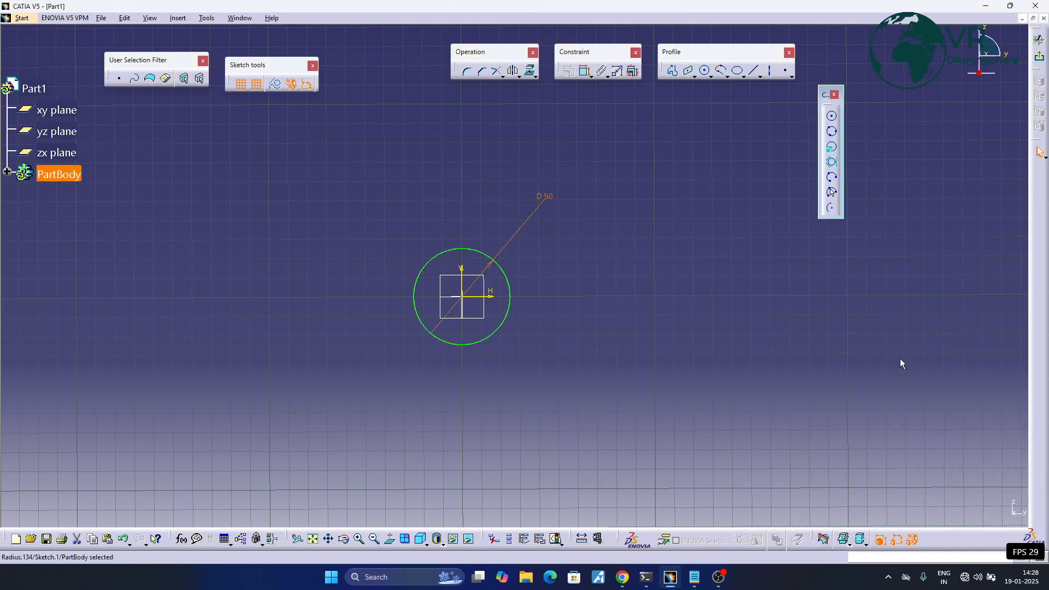
{"action": "left_click", "coordinate": [687, 275]}
{"action": "middle_click_drag", "start_coordinate": [537, 277], "coordinate": [491, 271]}
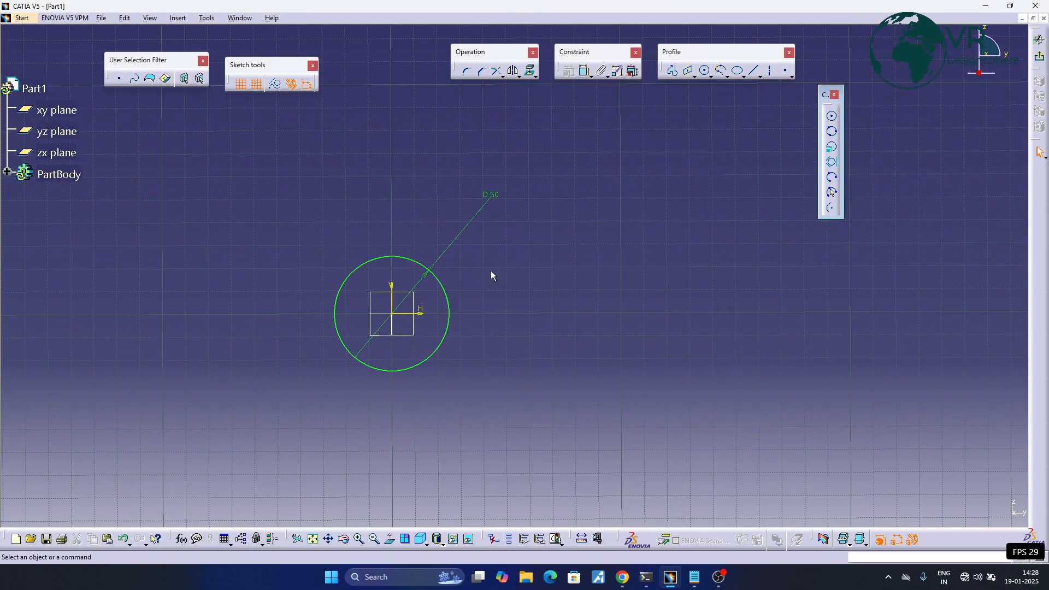
- Delete the circle from the sketch
{"action": "left_click", "coordinate": [447, 295]}
{"action": "key", "text": "Delete"}
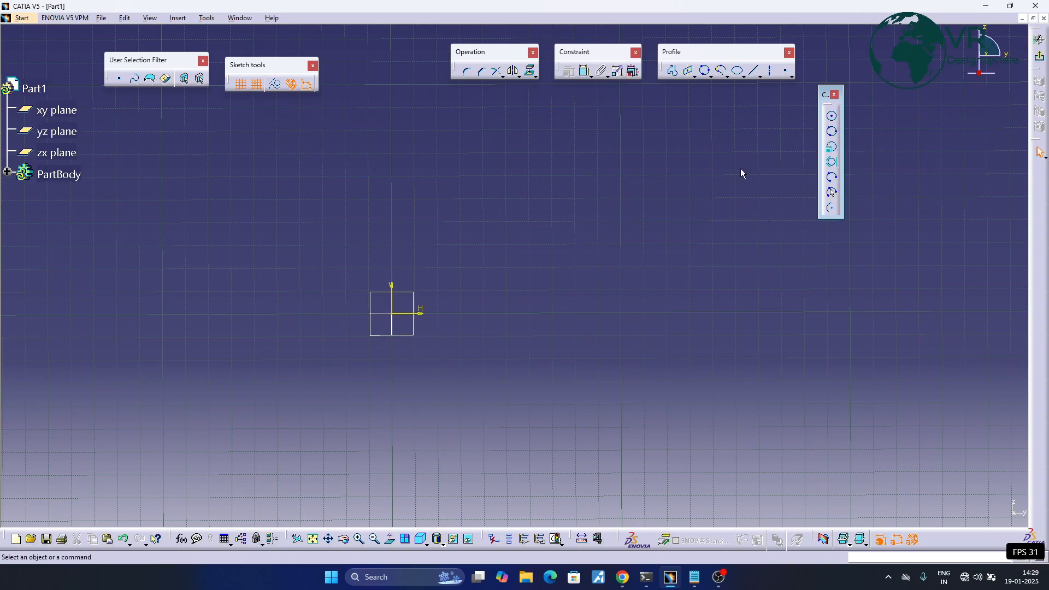
- Draw a closed triangle from three lines right of the origin, with a horizontal base about 50 mm and a right side about 36 mm long
{"action": "left_click", "coordinate": [755, 71]}
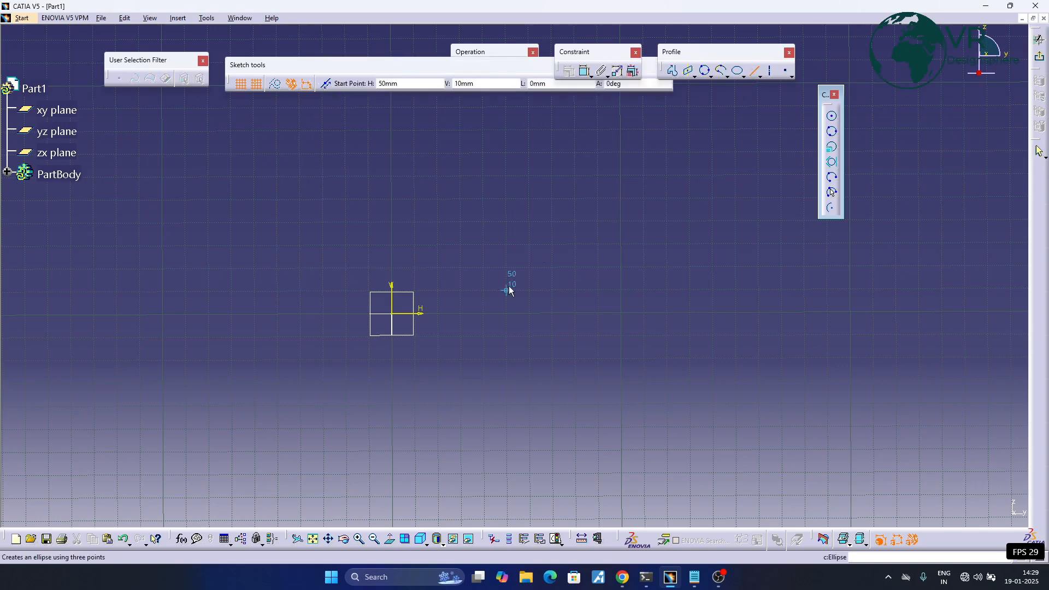
{"action": "left_click", "coordinate": [553, 245]}
{"action": "left_click", "coordinate": [482, 313]}
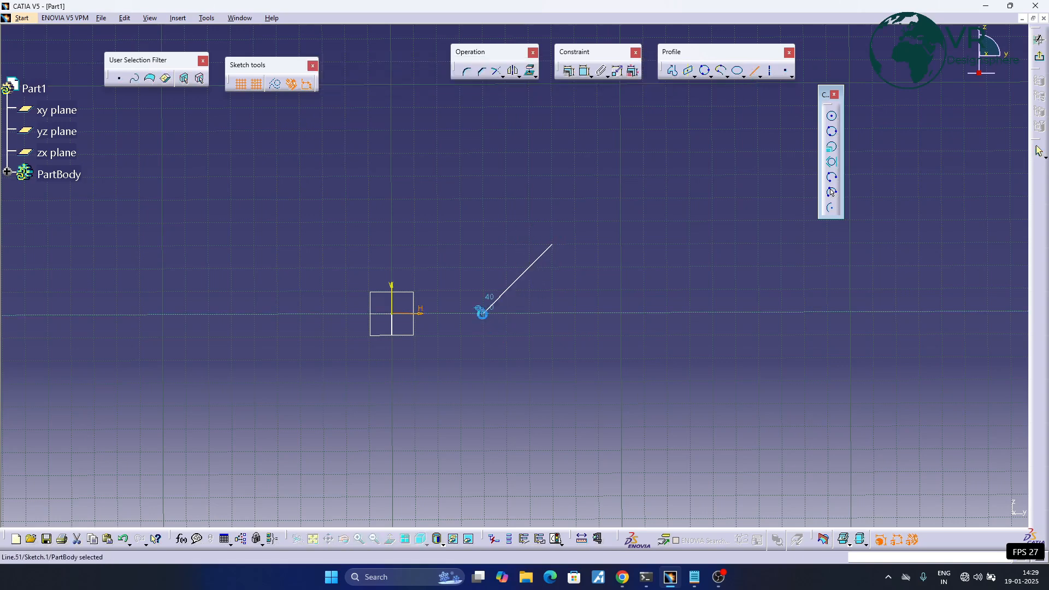
{"action": "left_click", "coordinate": [755, 72]}
{"action": "left_click", "coordinate": [553, 244]}
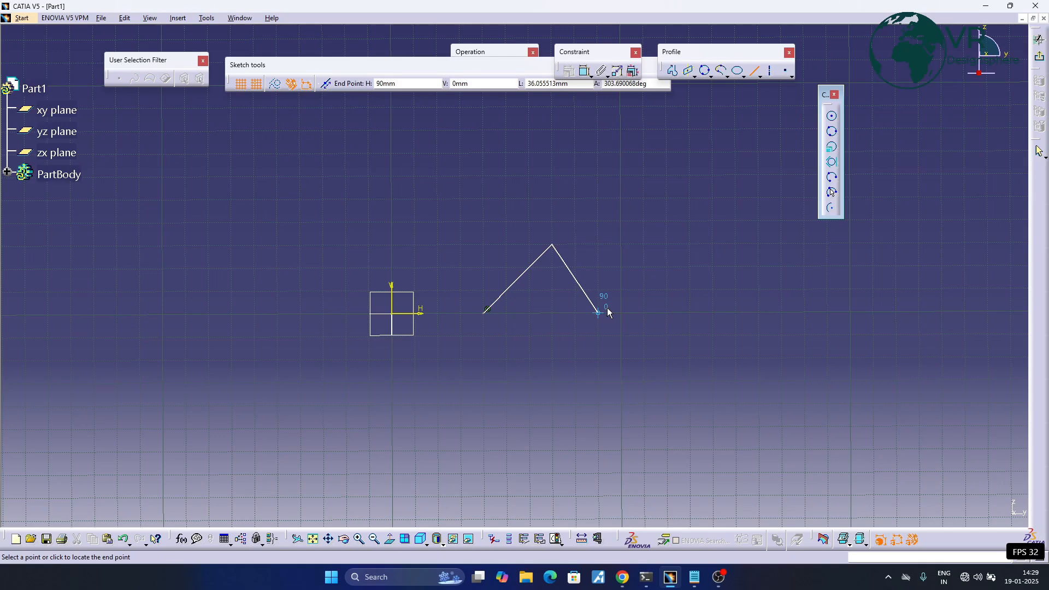
{"action": "left_click", "coordinate": [607, 310]}
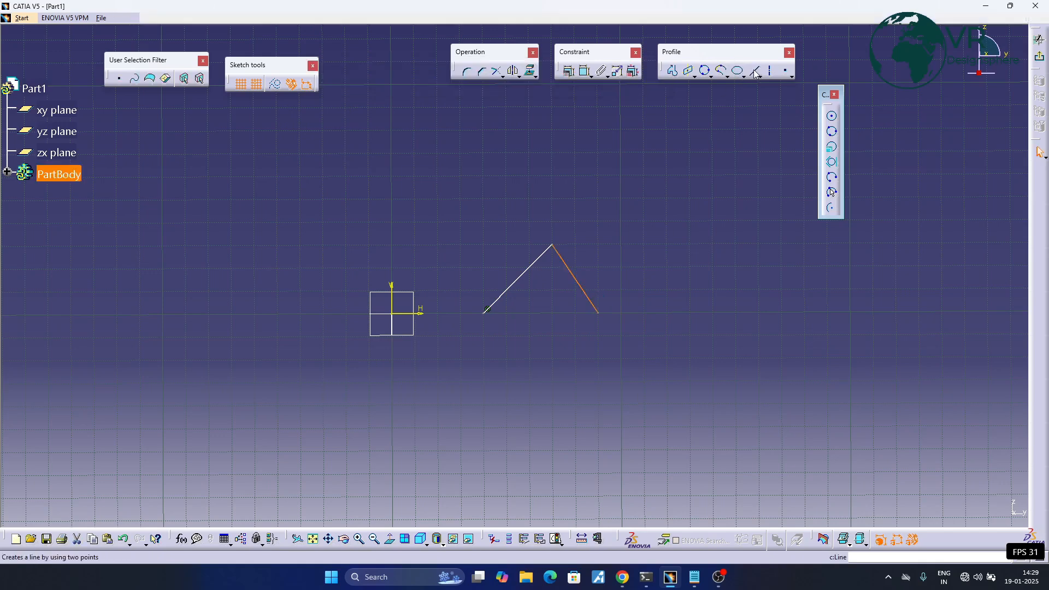
{"action": "left_click", "coordinate": [755, 72]}
{"action": "left_click", "coordinate": [487, 311]}
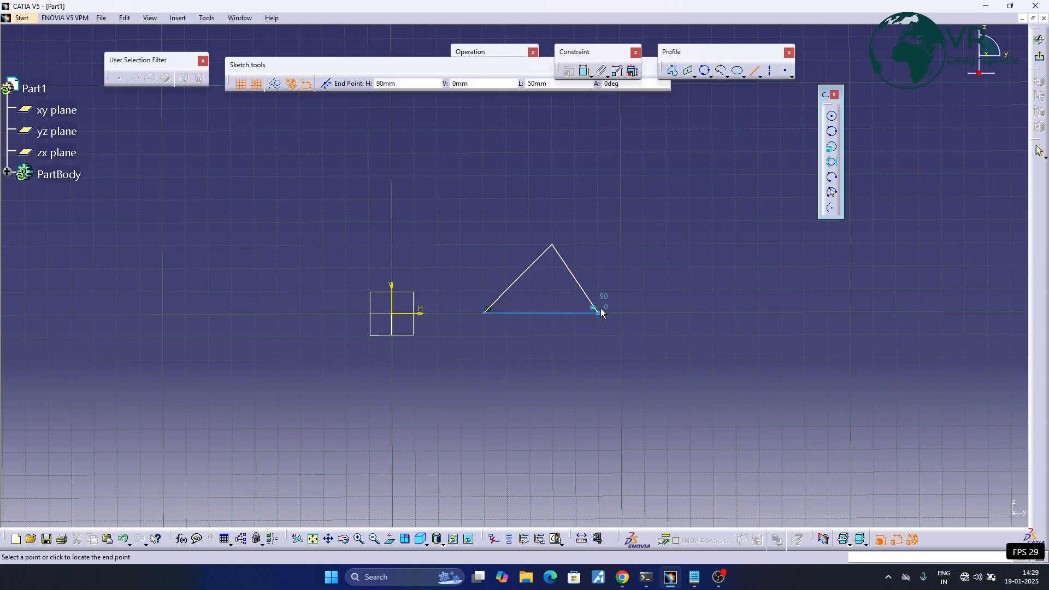
{"action": "left_click", "coordinate": [600, 311]}
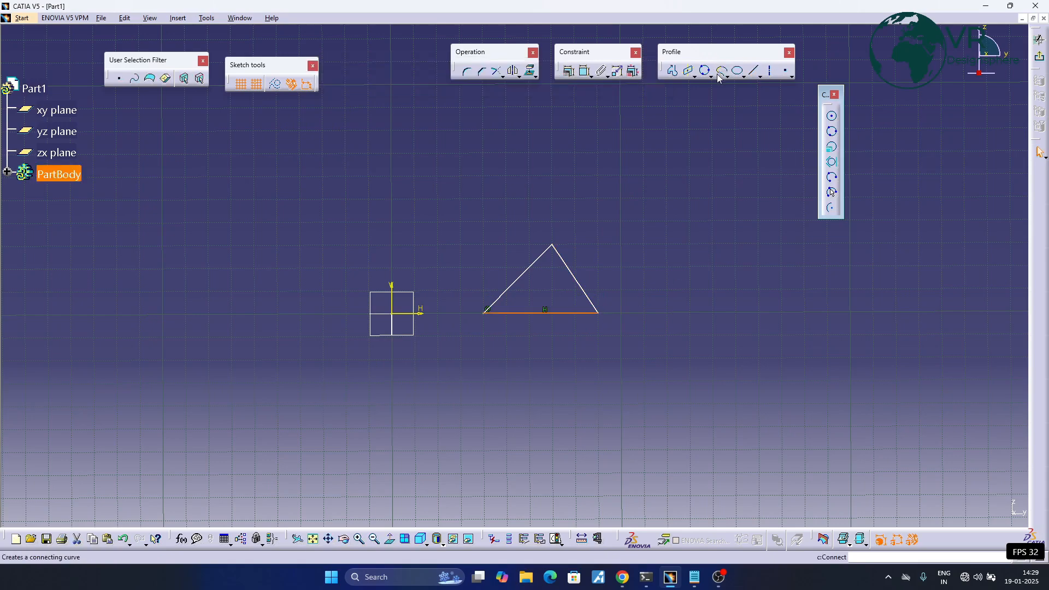
- Dimension the angle between the triangle's base and its left slanted side, placed inside the triangle
{"action": "left_click", "coordinate": [585, 71]}
{"action": "left_click", "coordinate": [541, 312]}
{"action": "left_click", "coordinate": [499, 302]}
{"action": "left_click", "coordinate": [519, 298]}
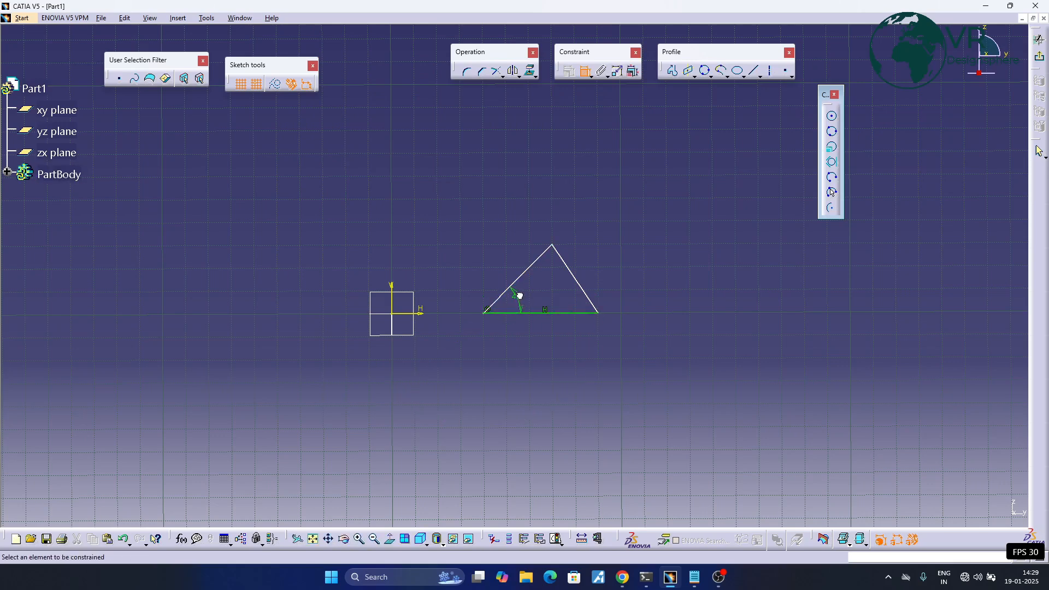
- Set the angle between the triangle's base and its left slanted side to 60 degrees
{"action": "double_click", "coordinate": [520, 295]}
{"action": "type", "text": "60"}
{"action": "key", "text": "Return"}
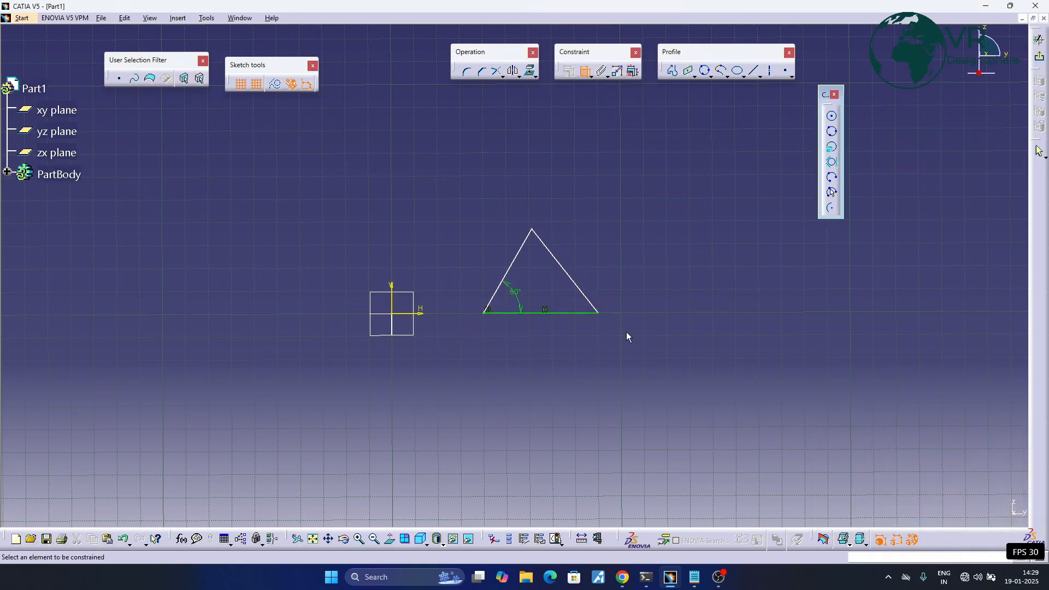
- Dimension the angle between the triangle's base and its right slanted side inside the triangle and set it to 60 degrees
{"action": "left_click", "coordinate": [583, 316]}
{"action": "left_click", "coordinate": [591, 300]}
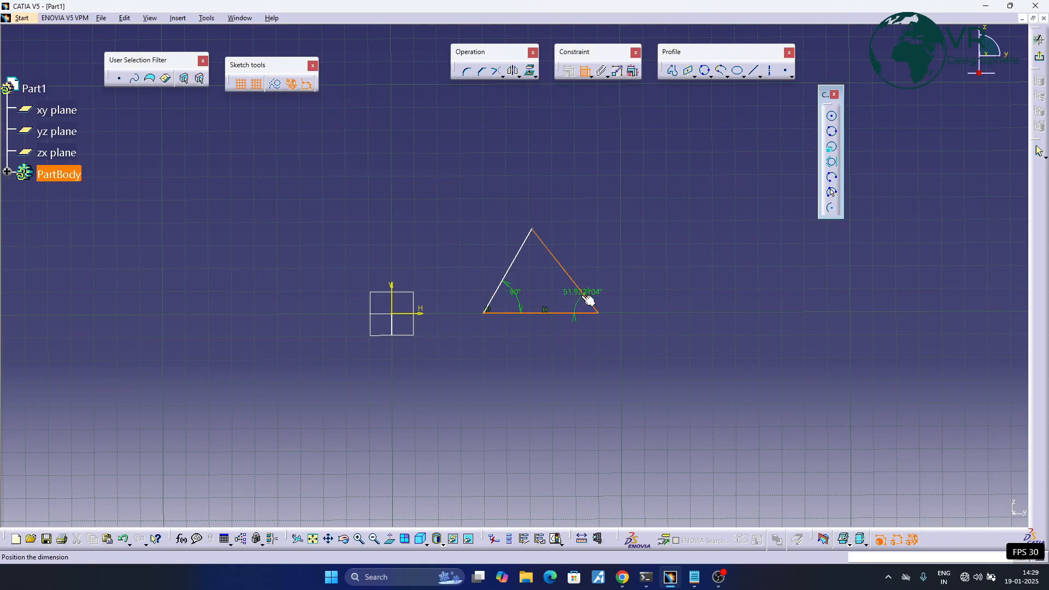
{"action": "left_click", "coordinate": [575, 301]}
{"action": "double_click", "coordinate": [569, 302]}
{"action": "type", "text": "60"}
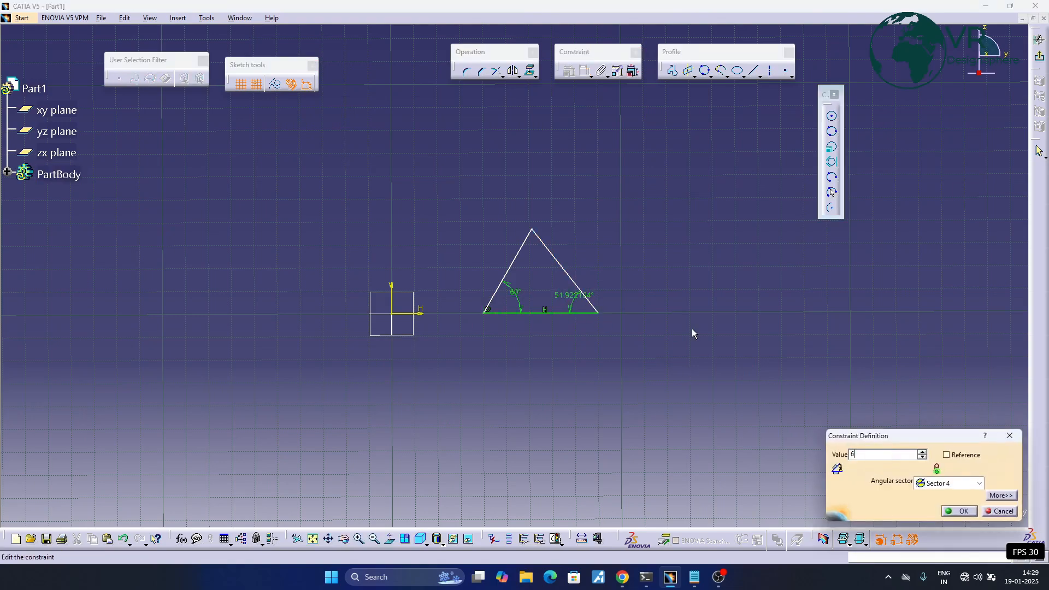
{"action": "key", "text": "Return"}
{"action": "key", "text": "Escape"}
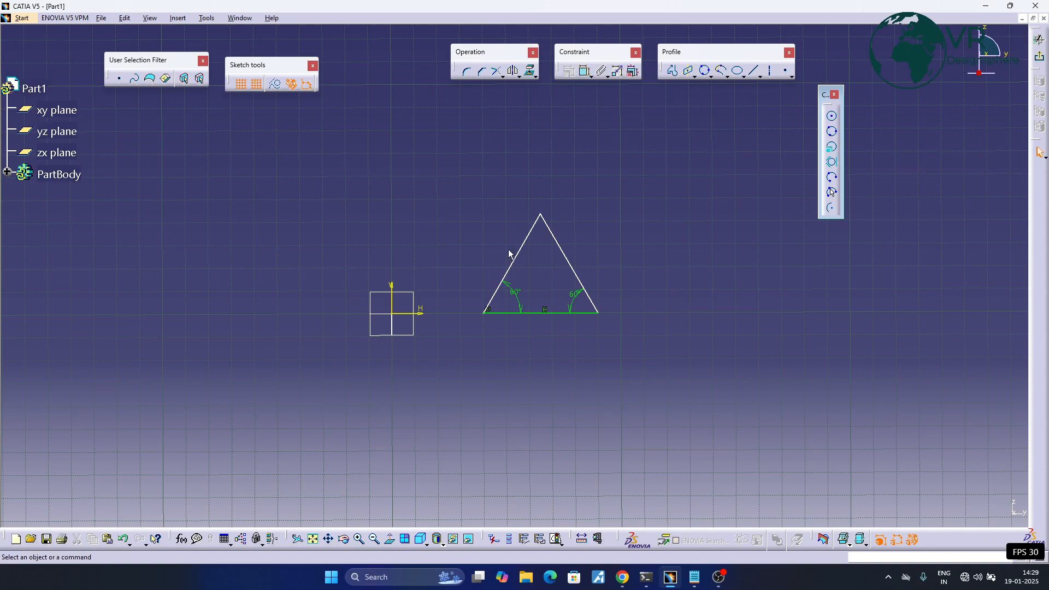
- Dimension the horizontal distance from the vertical axis to the triangle's left corner, and dimension the base length below the triangle
{"action": "left_click", "coordinate": [585, 71]}
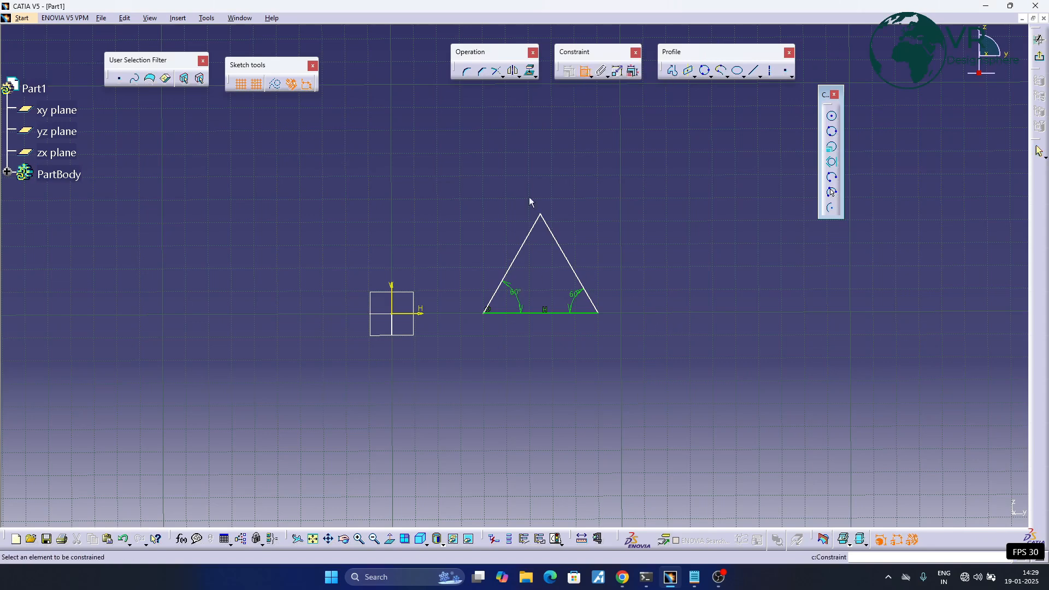
{"action": "left_click", "coordinate": [483, 313]}
{"action": "left_click", "coordinate": [393, 287]}
{"action": "left_click", "coordinate": [423, 164]}
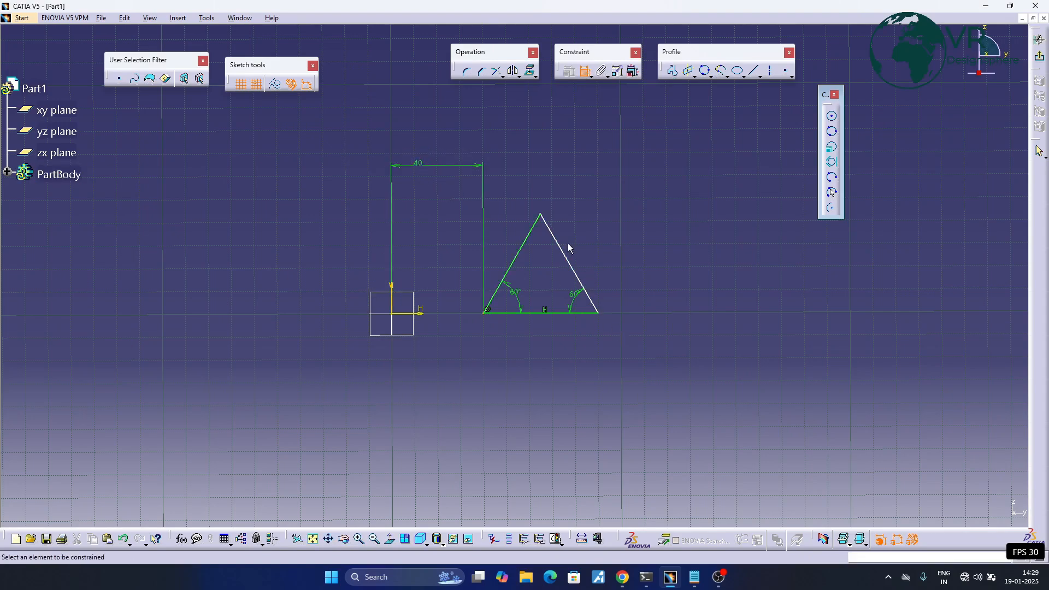
{"action": "left_click", "coordinate": [589, 314]}
{"action": "left_click", "coordinate": [564, 401]}
{"action": "left_click", "coordinate": [535, 226]}
{"action": "left_click", "coordinate": [551, 229]}
{"action": "left_click", "coordinate": [537, 254]}
{"action": "right_click", "coordinate": [538, 252]}
{"action": "left_click", "coordinate": [578, 451]}
- Dimension the length of the triangle's right slanted side, placed outside the triangle
{"action": "left_click", "coordinate": [553, 235]}
{"action": "left_click", "coordinate": [607, 218]}
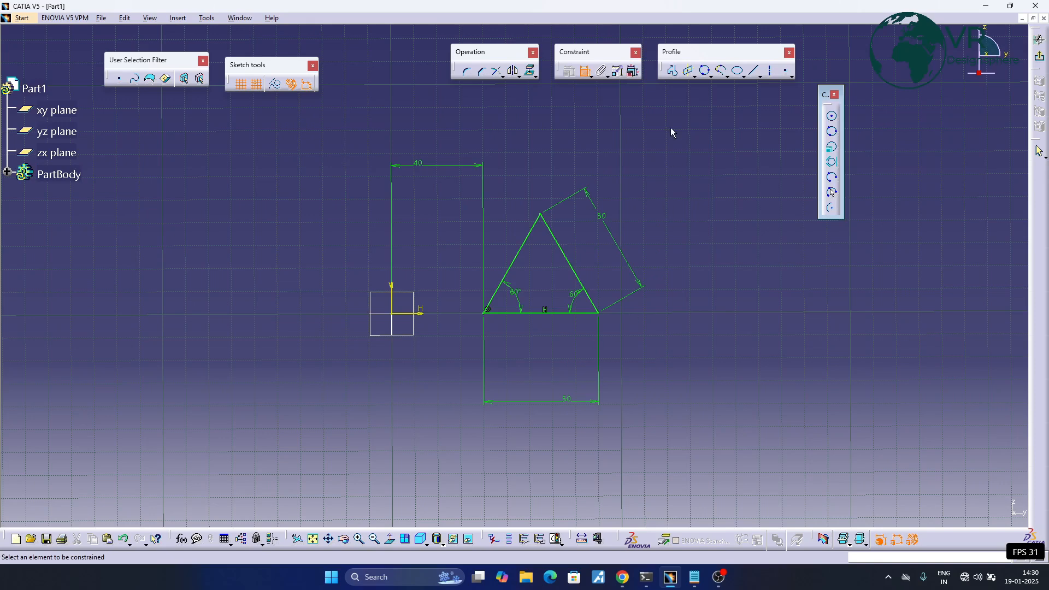
- Draw a three-point circle through the midpoints of the triangle's left side, right side and base
{"action": "left_click", "coordinate": [830, 133]}
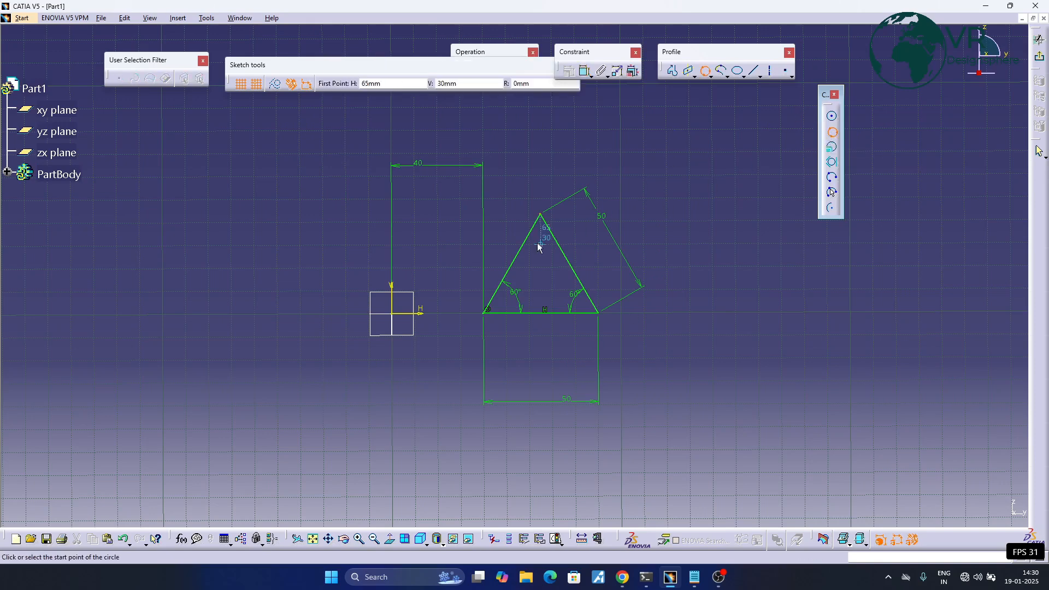
{"action": "left_click", "coordinate": [512, 264]}
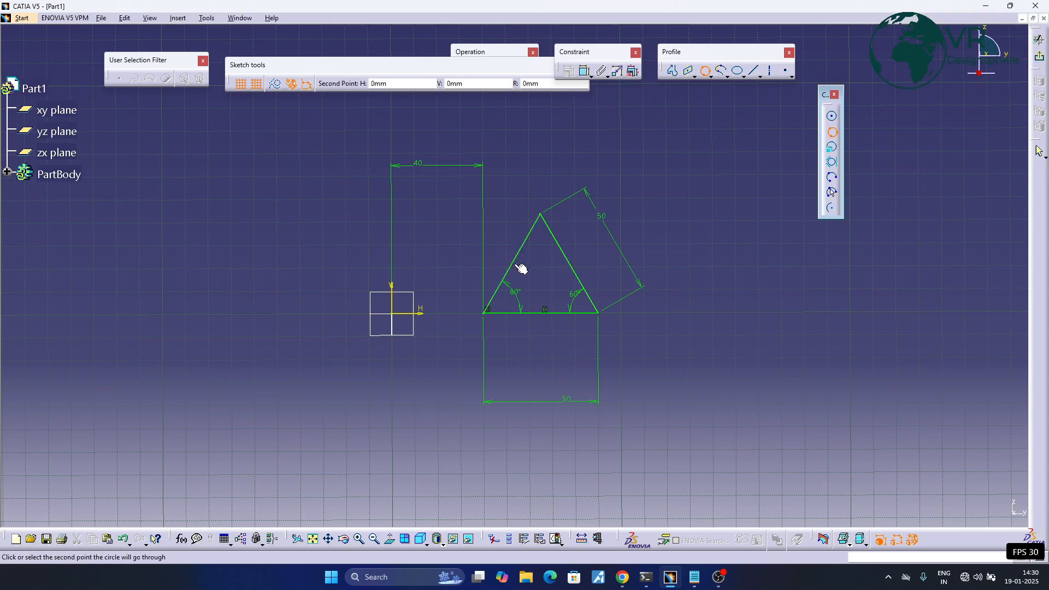
{"action": "left_click", "coordinate": [569, 264]}
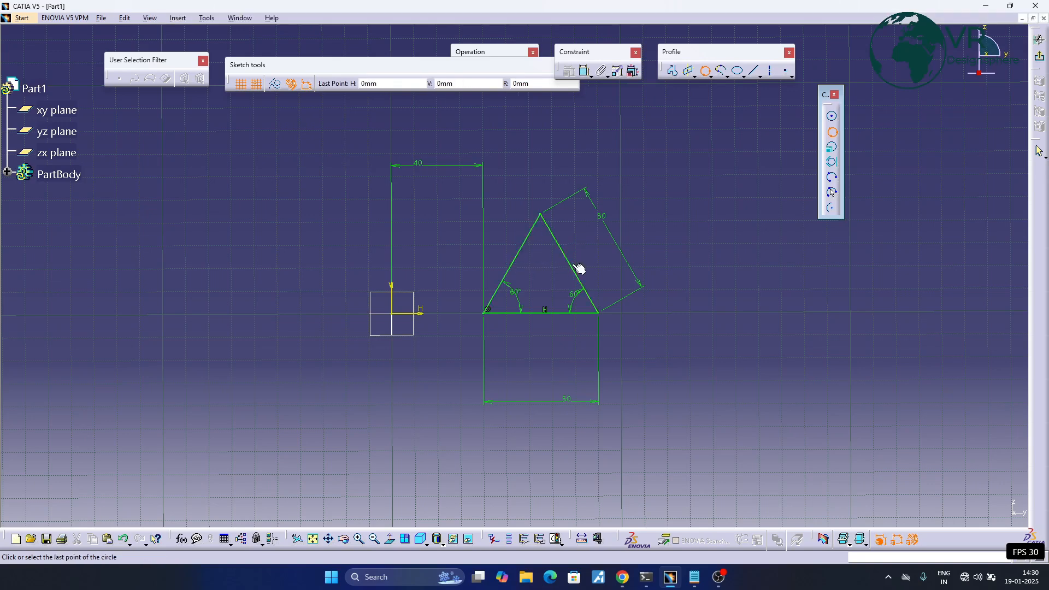
{"action": "left_click", "coordinate": [542, 314]}
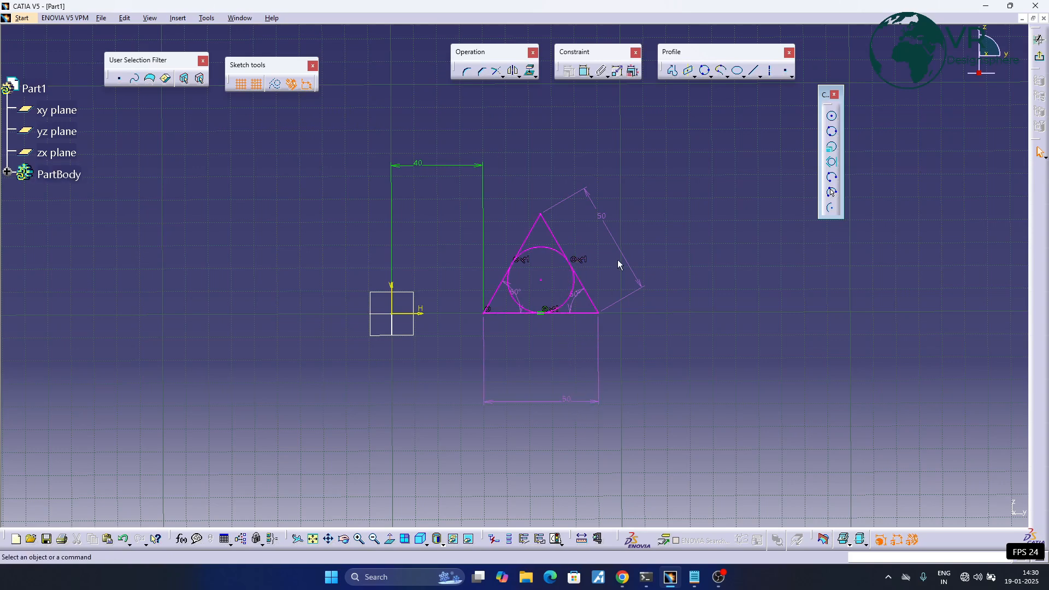
- Delete the length dimension of the triangle's right side and the three-point circle inside the triangle
{"action": "right_click", "coordinate": [601, 213]}
{"action": "left_click", "coordinate": [634, 359]}
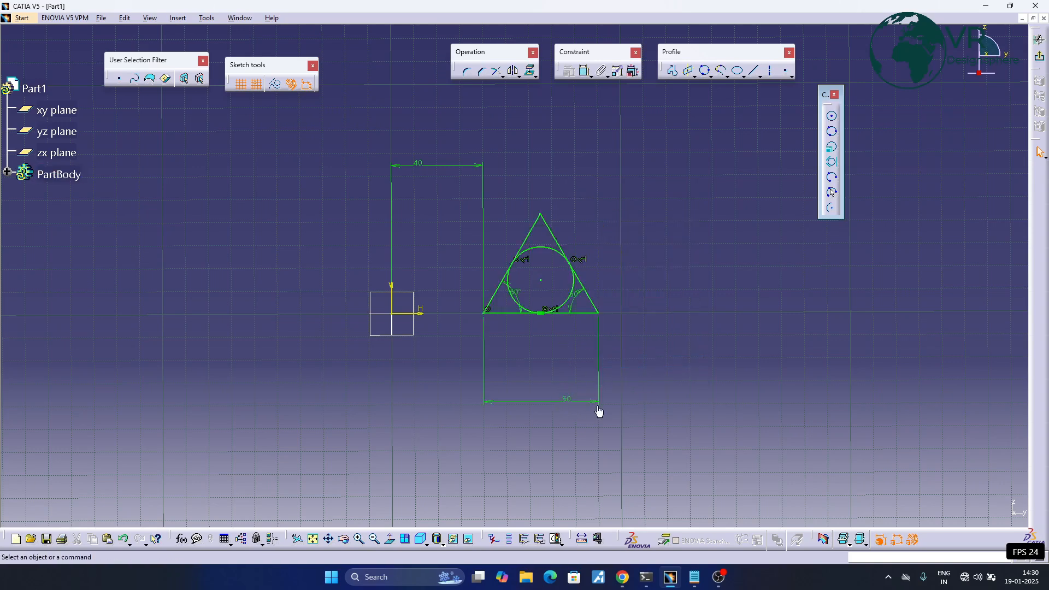
{"action": "middle_click_drag", "start_coordinate": [629, 260], "coordinate": [641, 256]}
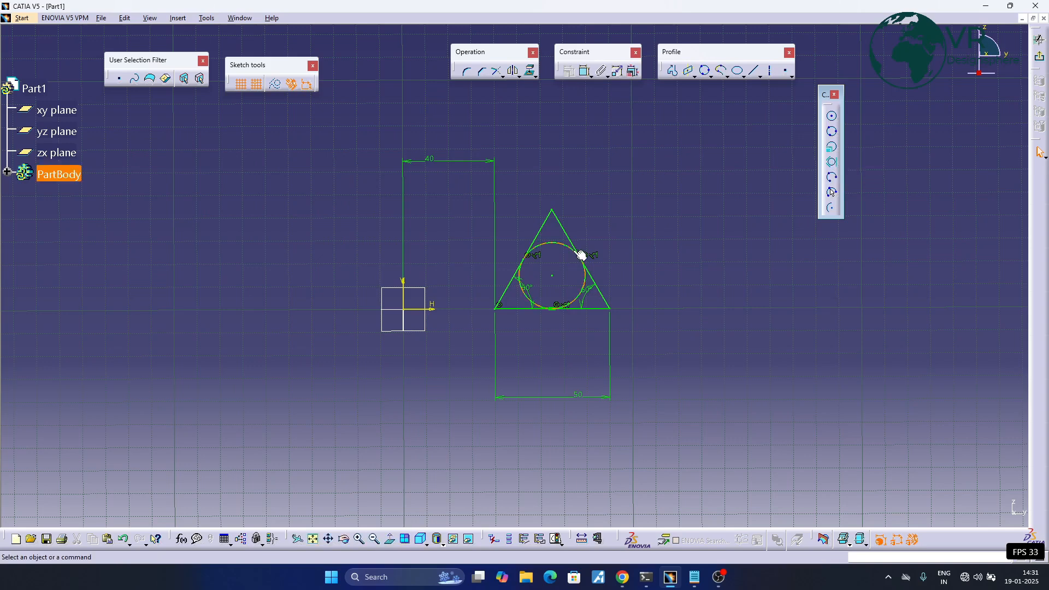
{"action": "left_click", "coordinate": [563, 246]}
{"action": "key", "text": "Delete"}
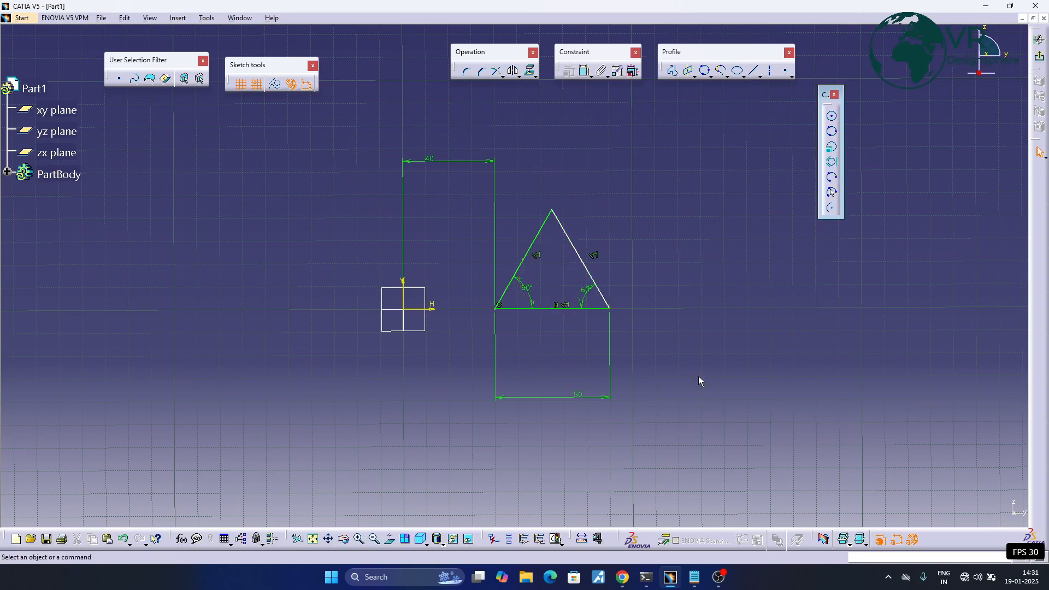
- Draw a tri-tangent circle touching the triangle's left side, right side and base
{"action": "left_click", "coordinate": [832, 162]}
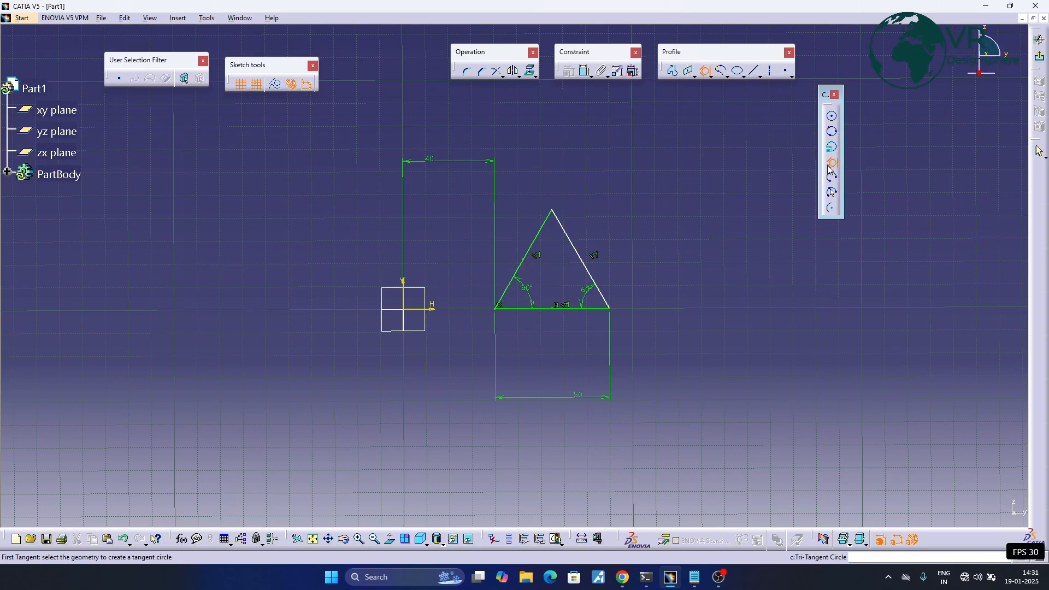
{"action": "left_click", "coordinate": [528, 262]}
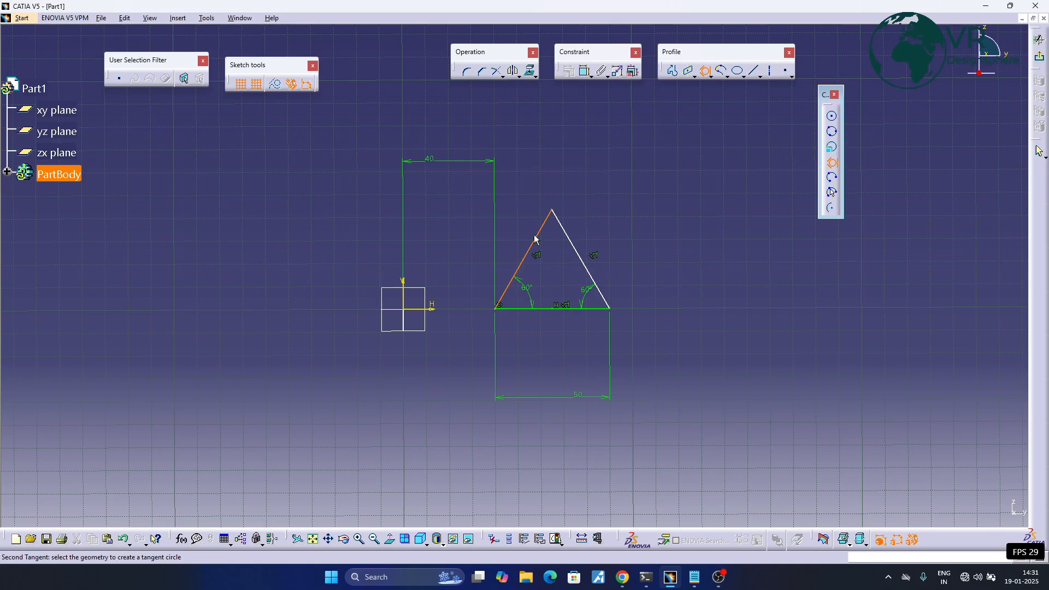
{"action": "left_click", "coordinate": [580, 243]}
{"action": "left_click", "coordinate": [565, 309]}
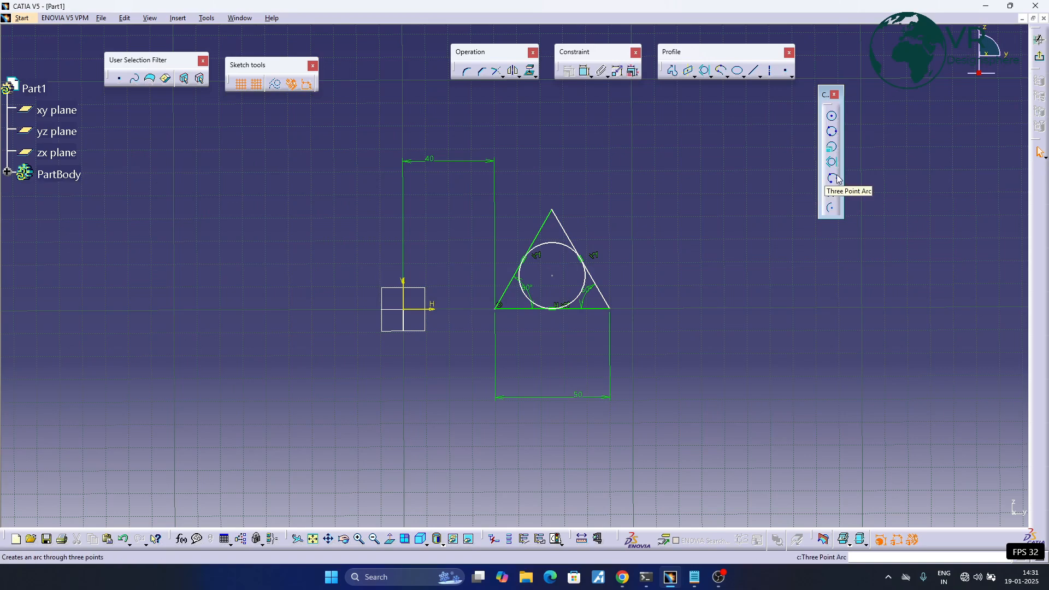
- Draw a slanted line to the right of the triangle, rising to the right and about 50 mm long
{"action": "middle_click_drag", "start_coordinate": [710, 311], "coordinate": [559, 323]}
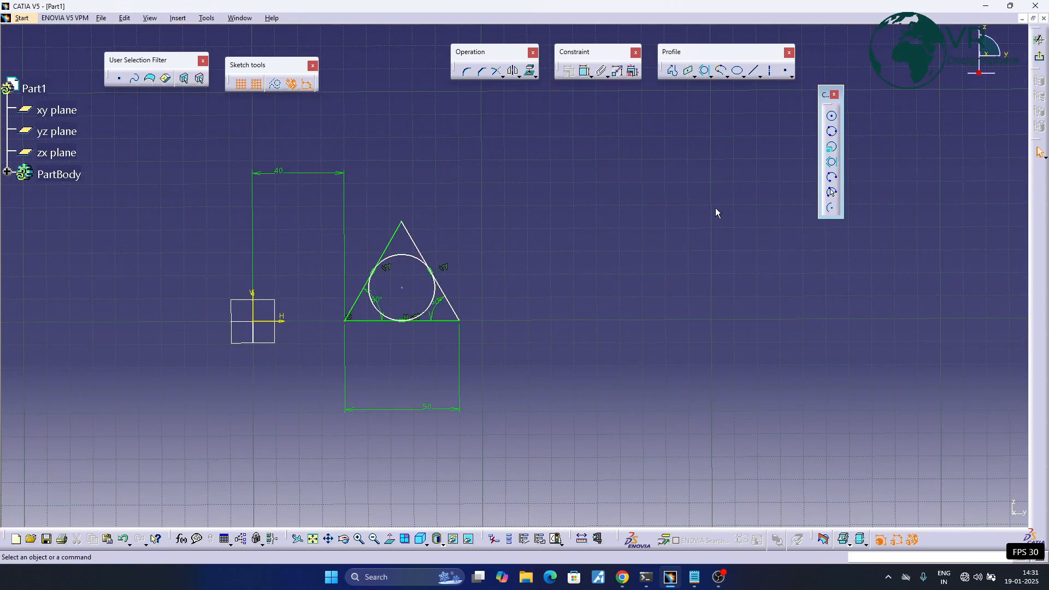
{"action": "left_click", "coordinate": [754, 71]}
{"action": "left_click", "coordinate": [530, 245]}
{"action": "middle_click_drag", "start_coordinate": [652, 177], "coordinate": [540, 210]}
{"action": "left_click", "coordinate": [498, 226]}
{"action": "middle_click_drag", "start_coordinate": [635, 209], "coordinate": [578, 205]}
- Continue from the slanted line's upper end with a horizontal line about 90 mm long and a line about 58 mm long sloping down right
{"action": "left_click", "coordinate": [755, 71]}
{"action": "left_click", "coordinate": [448, 212]}
{"action": "left_click", "coordinate": [657, 210]}
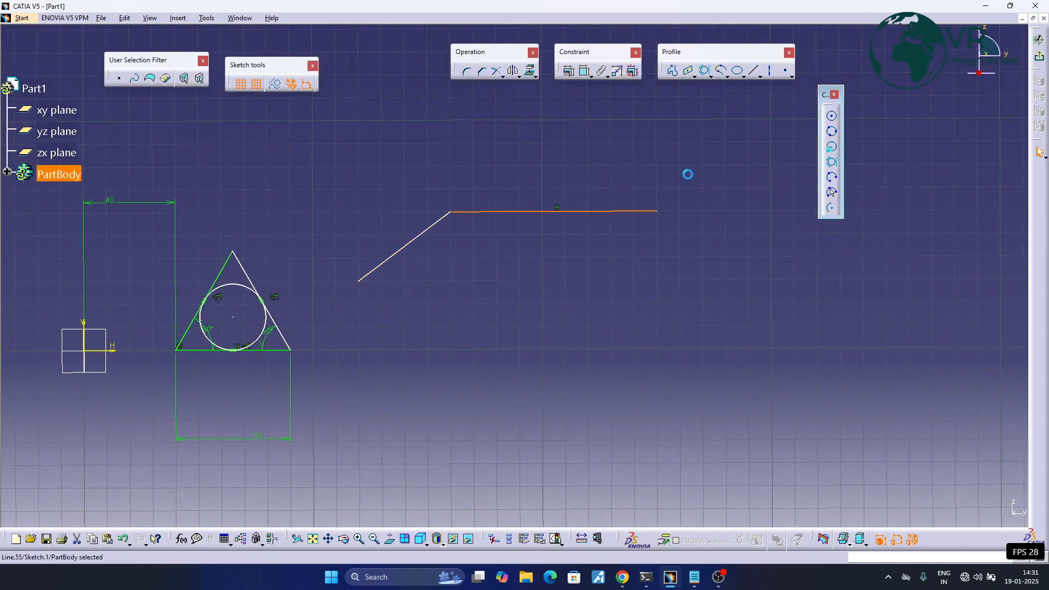
{"action": "left_click", "coordinate": [754, 71]}
{"action": "left_click", "coordinate": [657, 211]}
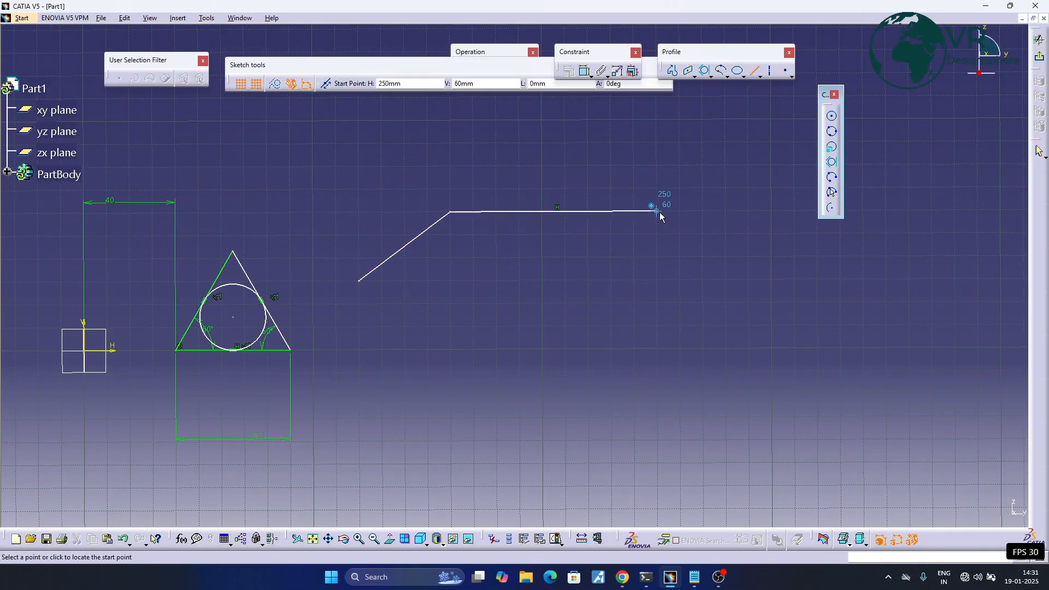
{"action": "left_click", "coordinate": [771, 280]}
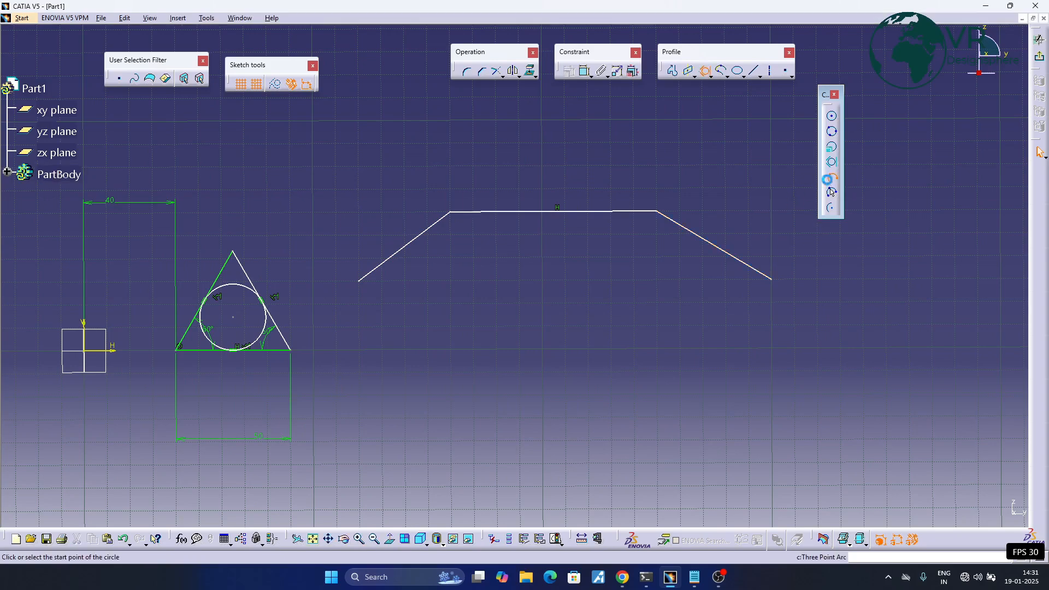
- Draw a three-point arc bulging downward between the lower ends of the two slanted lines, with a radius of about 212.5 mm
{"action": "left_click", "coordinate": [831, 190]}
{"action": "middle_click_drag", "start_coordinate": [517, 301], "coordinate": [581, 274]}
{"action": "left_click", "coordinate": [423, 254]}
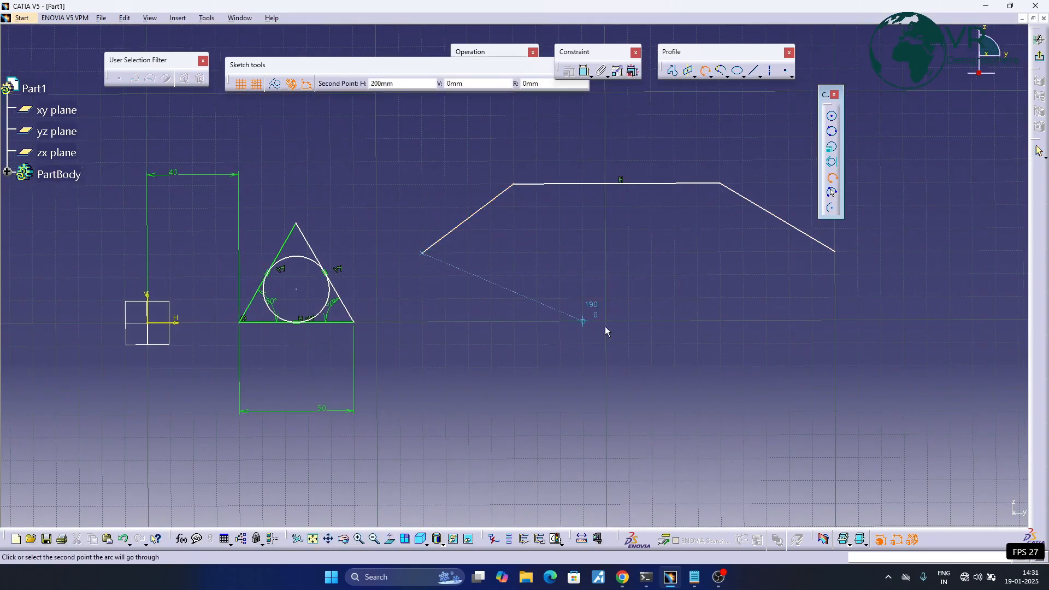
{"action": "left_click", "coordinate": [619, 292]}
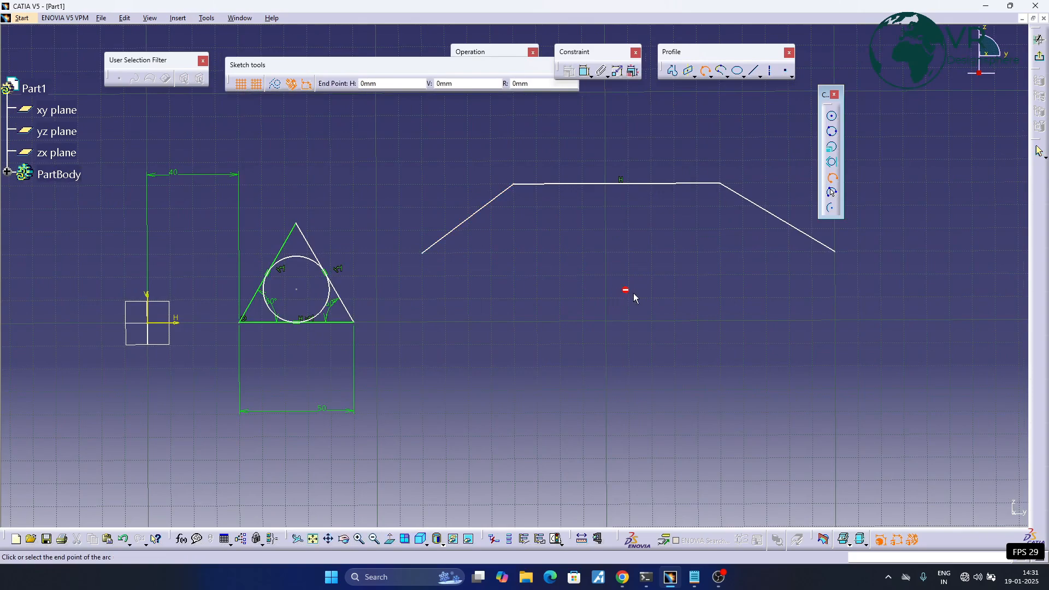
{"action": "middle_click_drag", "start_coordinate": [617, 293], "coordinate": [370, 291]}
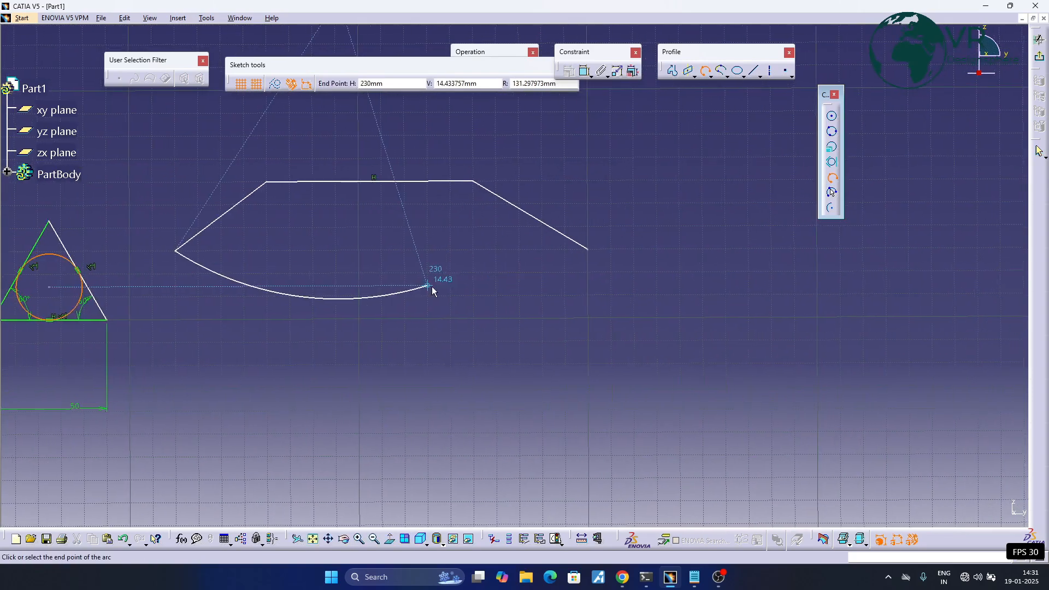
{"action": "left_click", "coordinate": [586, 247]}
{"action": "middle_click_drag", "start_coordinate": [335, 267], "coordinate": [516, 271]}
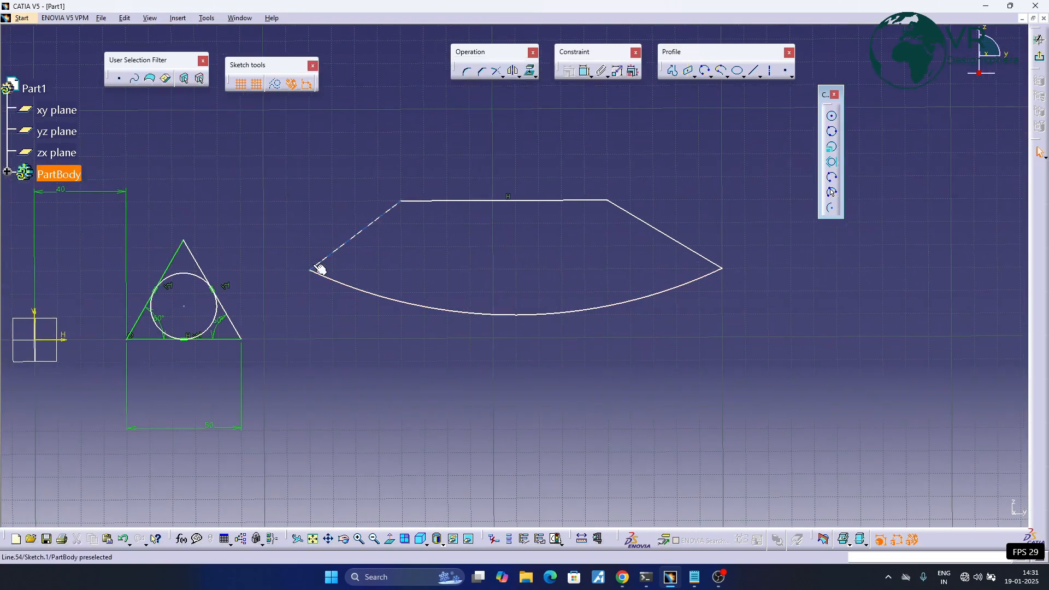
{"action": "middle_click_drag", "start_coordinate": [555, 156], "coordinate": [572, 149]}
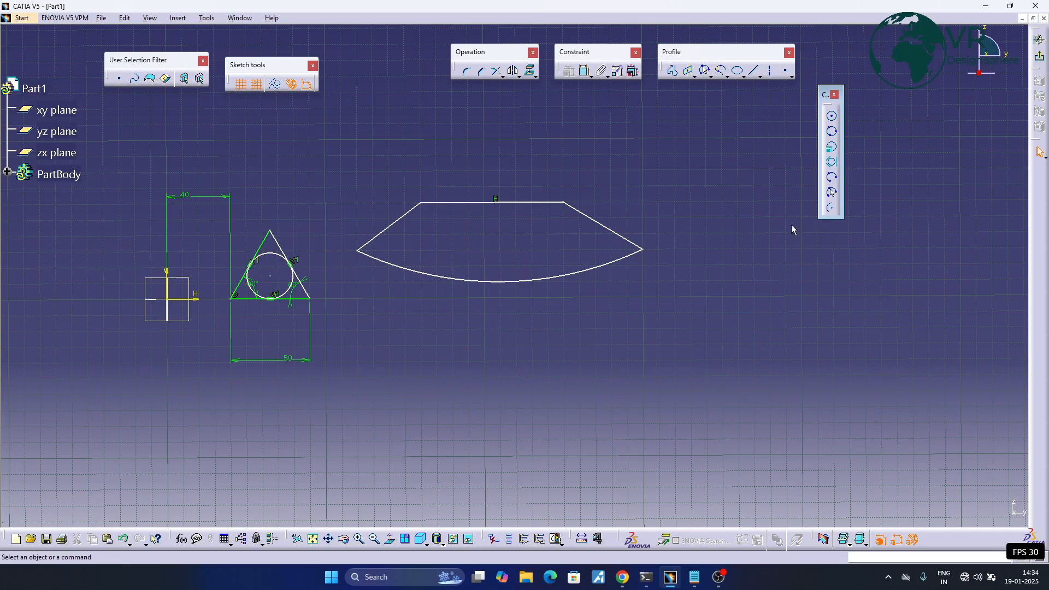
- Draw a three-point arc starting with limits between the horizontal line's ends, bulging upward with a radius of about 87 mm
{"action": "left_click", "coordinate": [832, 193]}
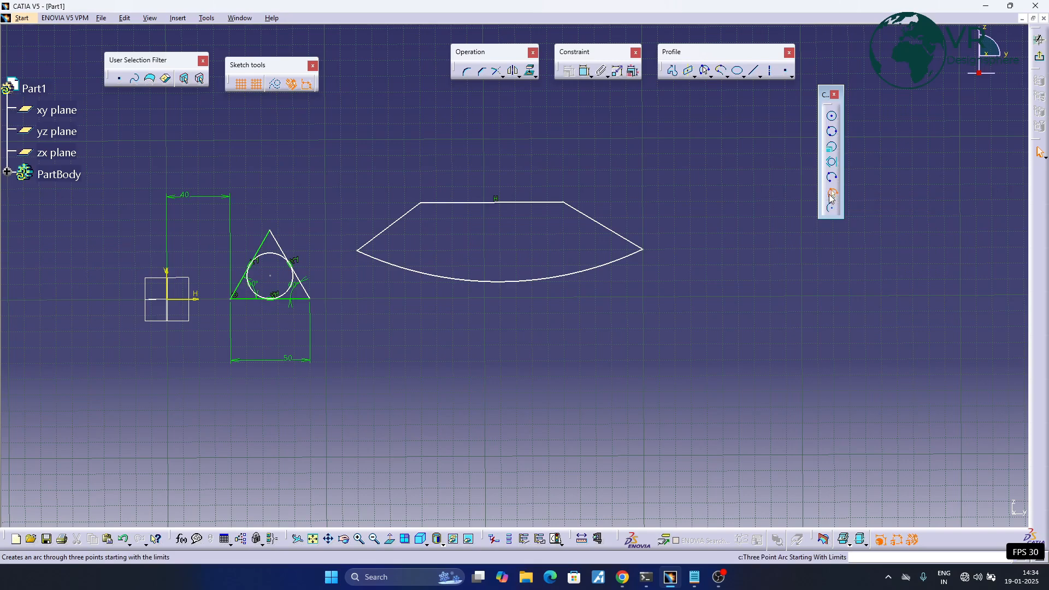
{"action": "left_click", "coordinate": [421, 203]}
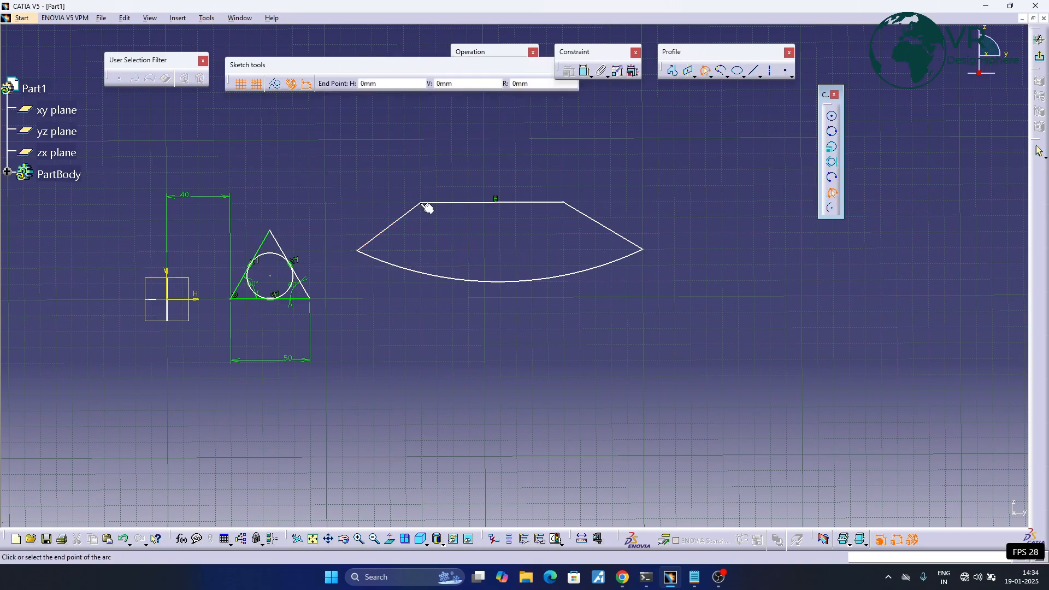
{"action": "left_click", "coordinate": [564, 203]}
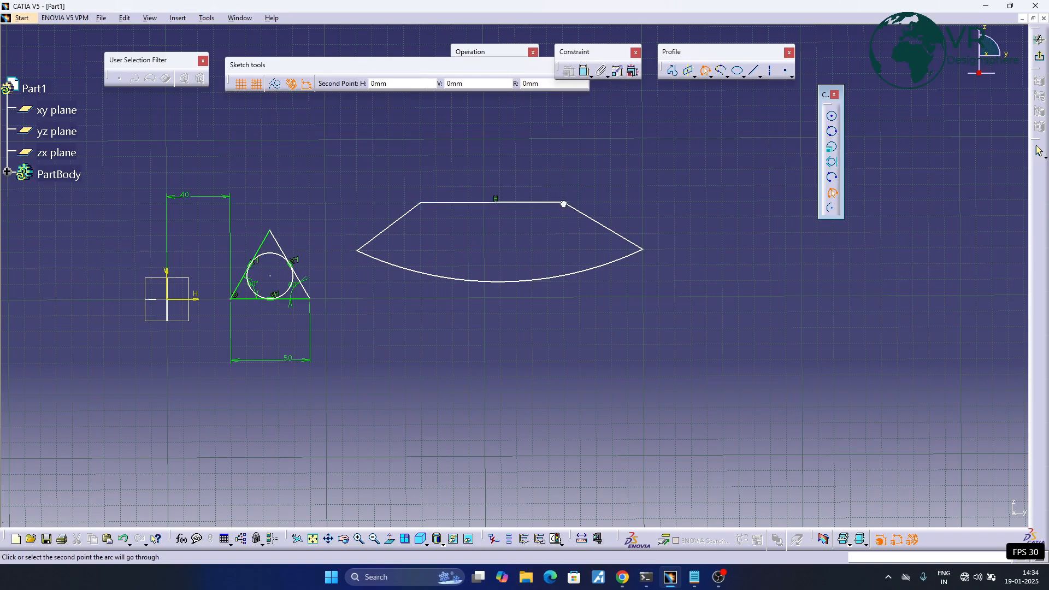
{"action": "left_click", "coordinate": [517, 187]}
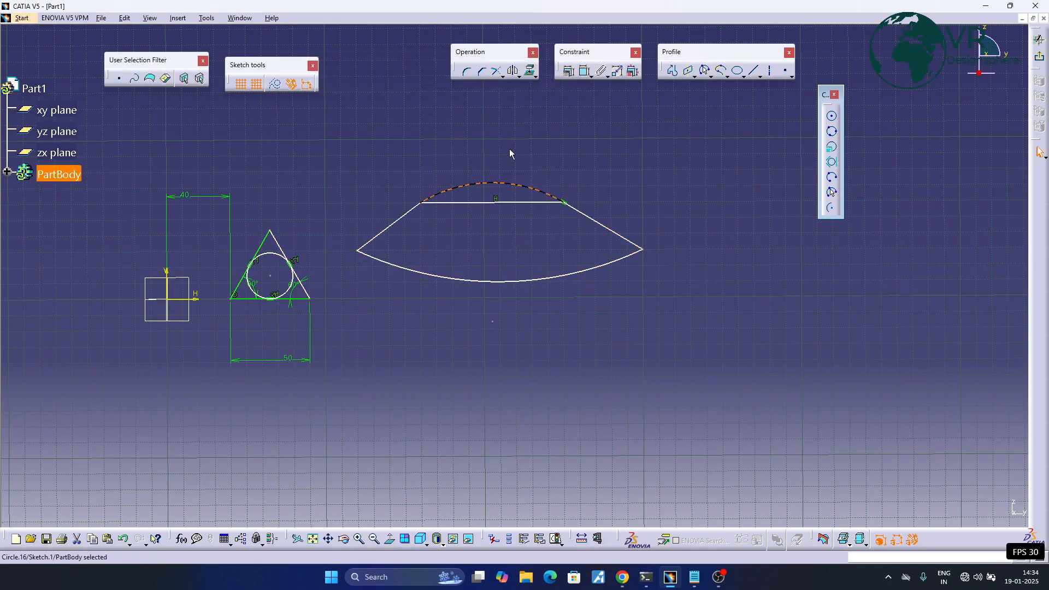
- Draw a centred semicircular arc of 45 mm radius above the horizontal line, from its right end to its left, centred on its midpoint
{"action": "left_click", "coordinate": [831, 208]}
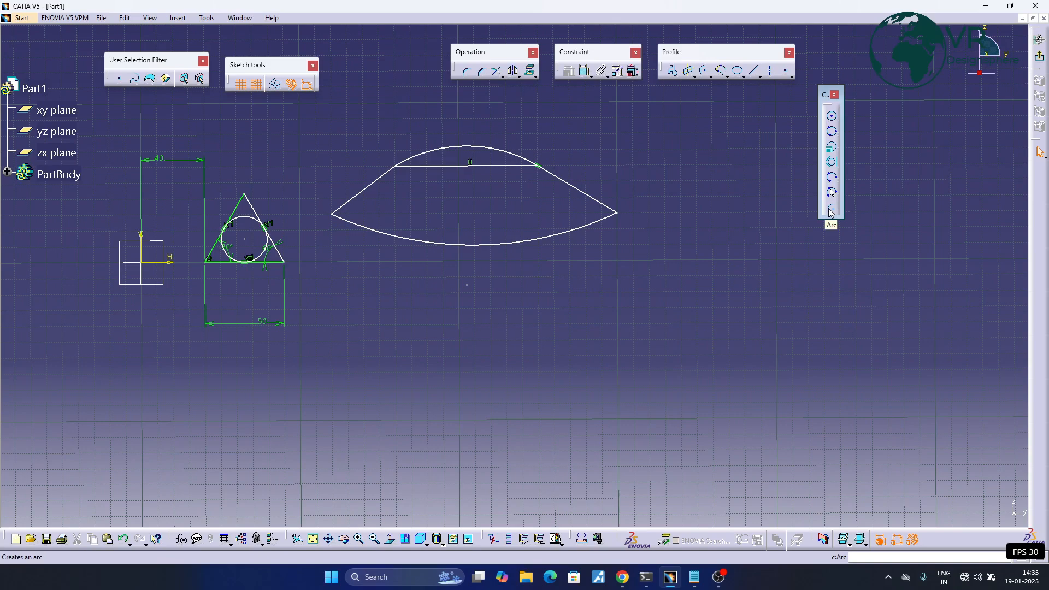
{"action": "middle_click_drag", "start_coordinate": [609, 300], "coordinate": [623, 347]}
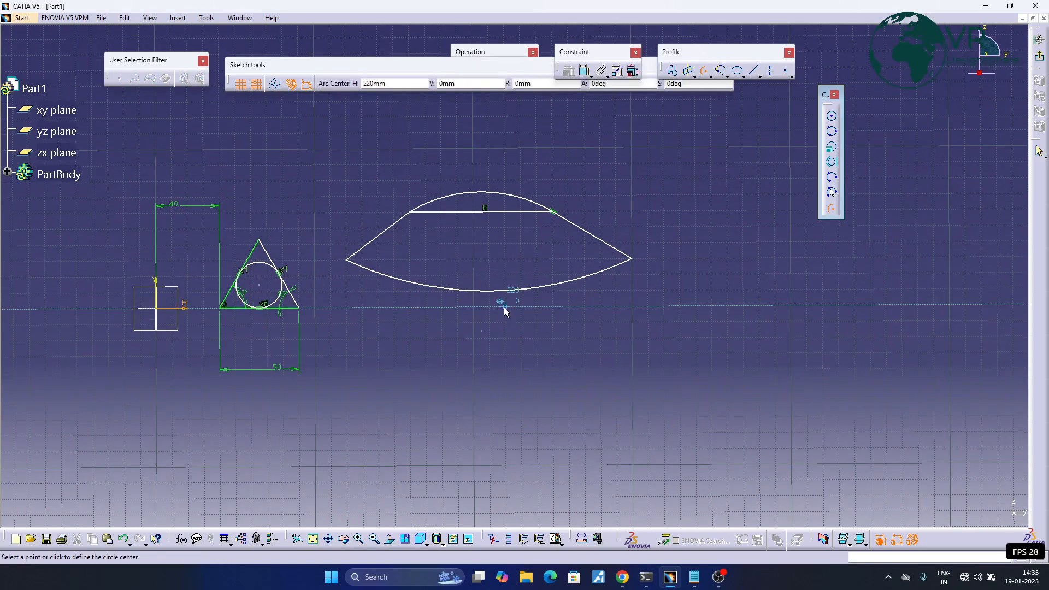
{"action": "middle_click_drag", "start_coordinate": [467, 239], "coordinate": [478, 291]}
{"action": "left_click", "coordinate": [489, 263]}
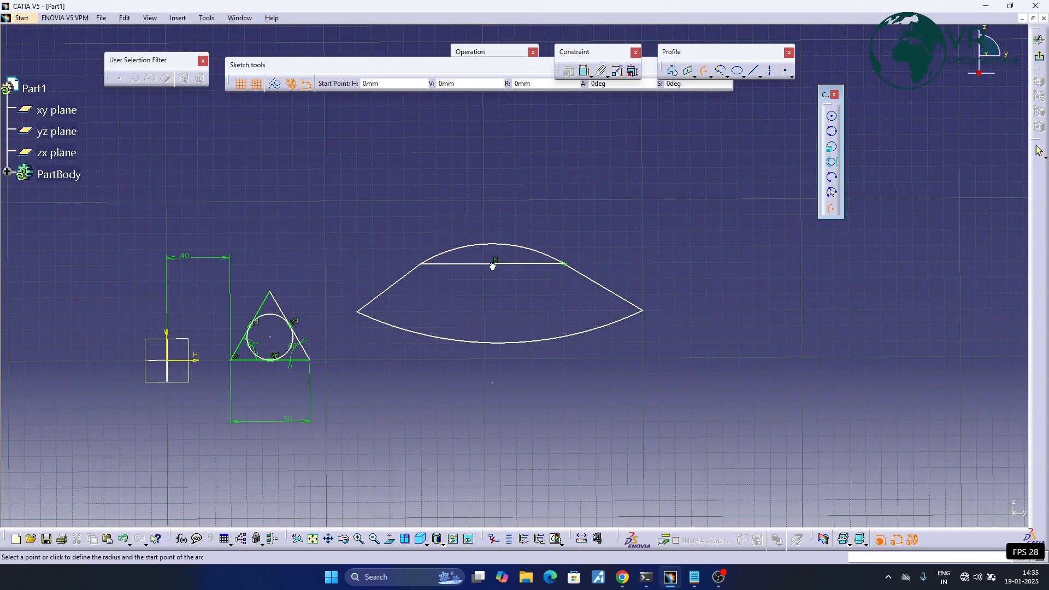
{"action": "left_click", "coordinate": [566, 266]}
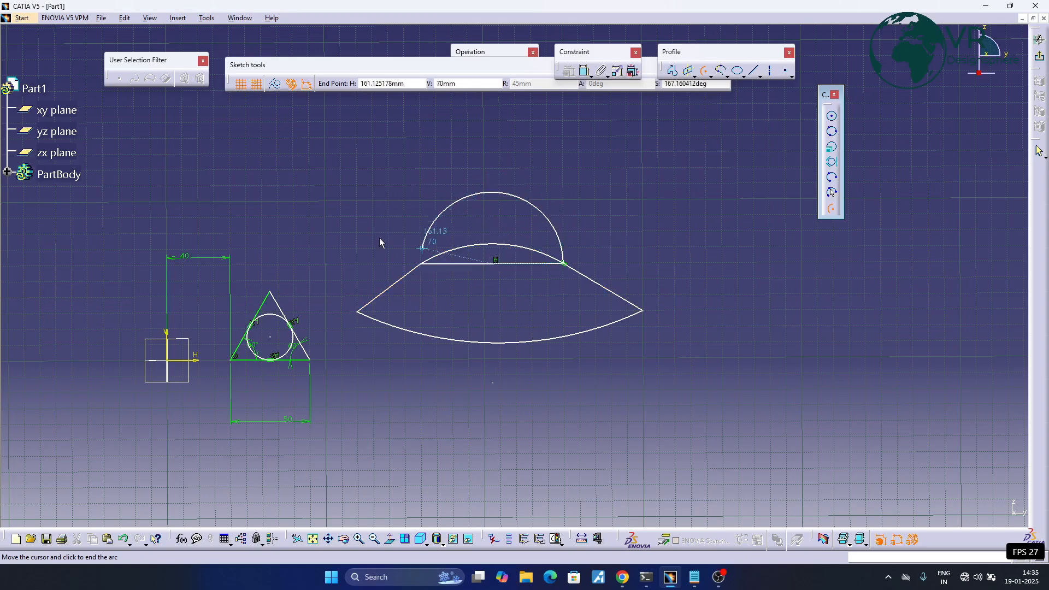
{"action": "left_click", "coordinate": [379, 261]}
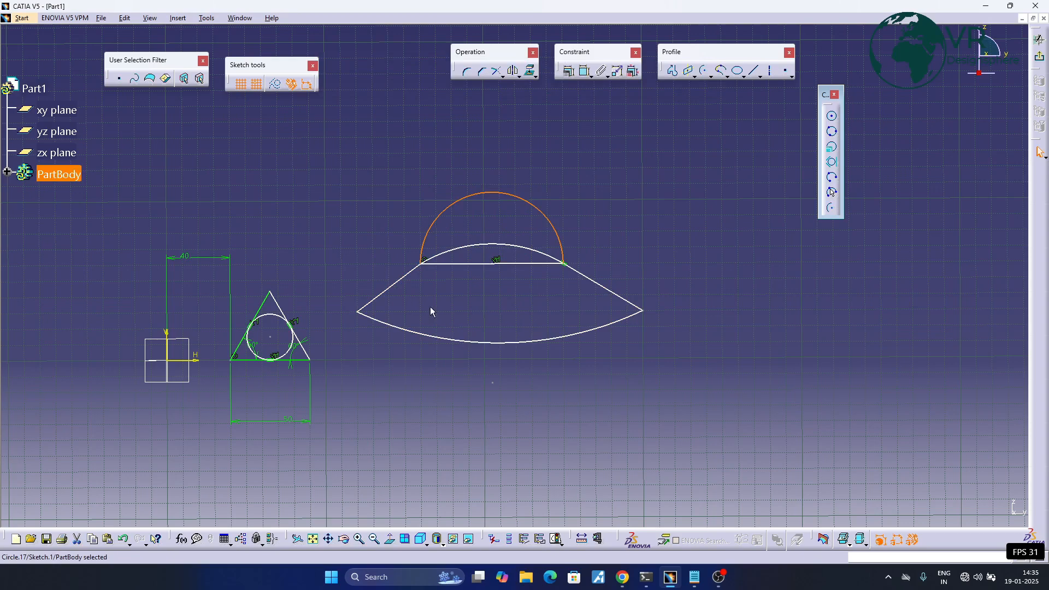
{"action": "left_click", "coordinate": [515, 312]}
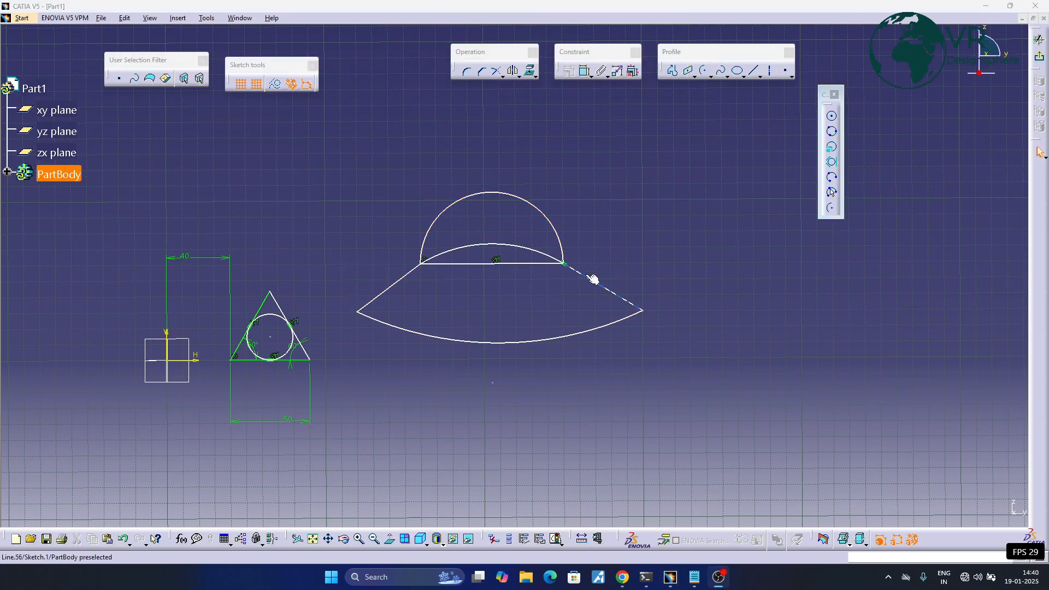
- Close the floating circle toolbar and delete the triangle, circle, lines and arcs from the sketch
{"action": "left_click", "coordinate": [726, 77]}
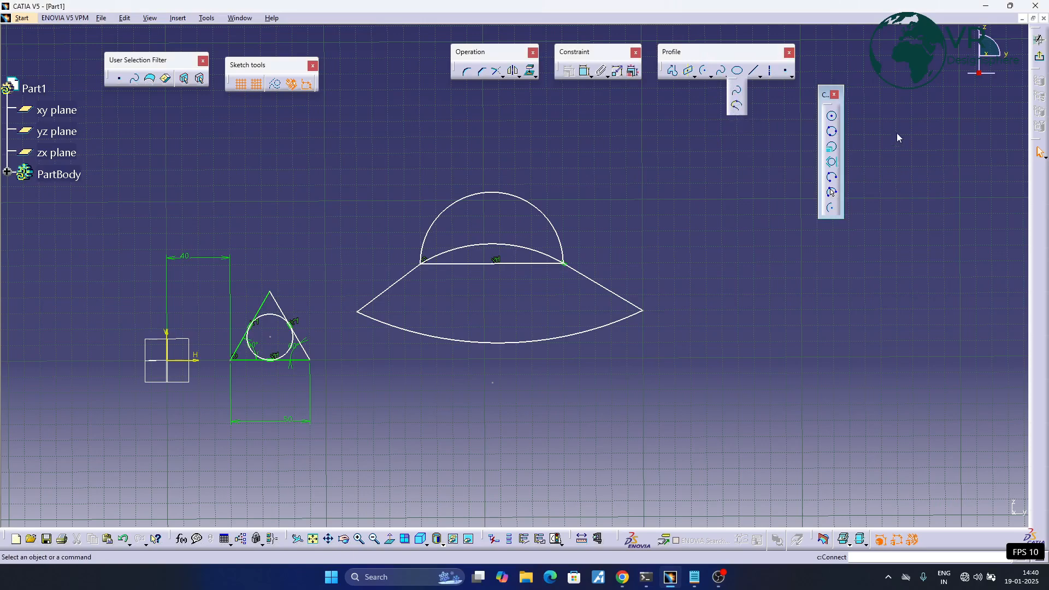
{"action": "left_click", "coordinate": [837, 93]}
{"action": "left_click", "coordinate": [835, 95]}
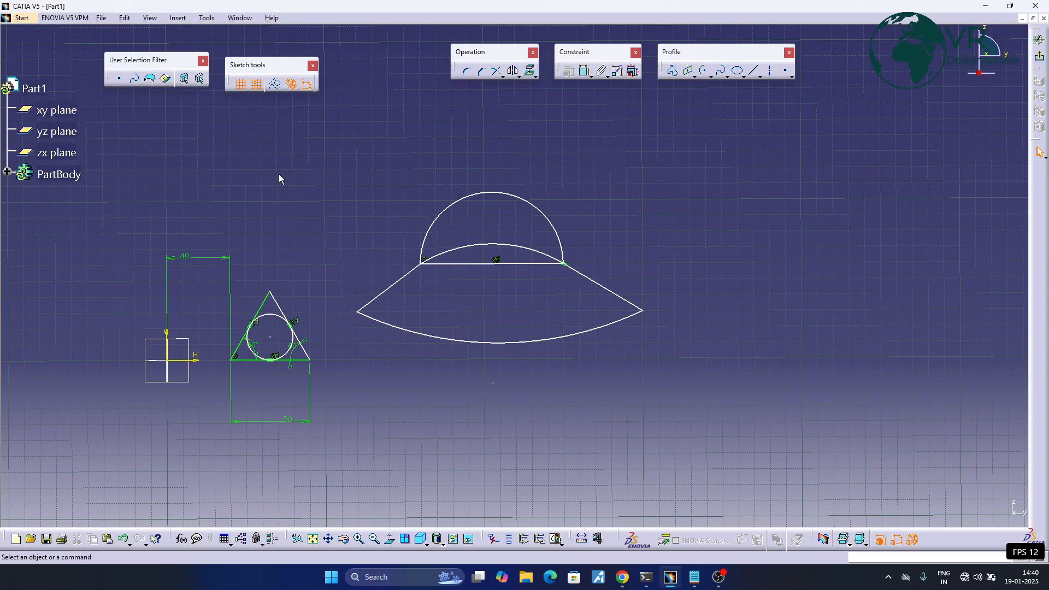
{"action": "mouse_move", "coordinate": [265, 236]}
{"action": "middle_mouse_down"}
{"action": "mouse_move", "coordinate": [388, 241]}
{"action": "mouse_move", "coordinate": [371, 201]}
{"action": "middle_mouse_up"}
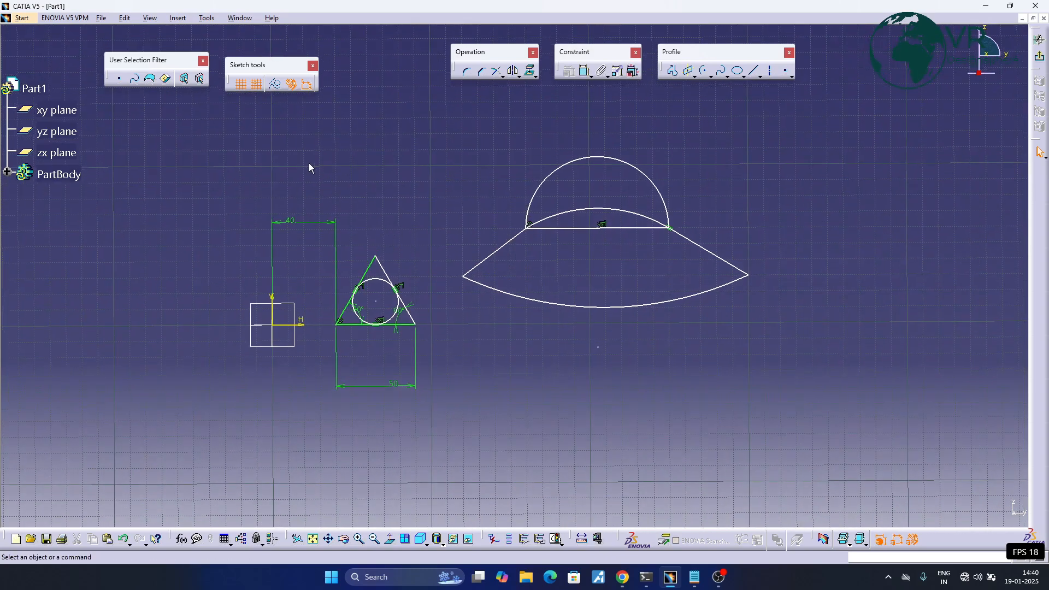
{"action": "left_click_drag", "start_coordinate": [302, 135], "coordinate": [789, 408]}
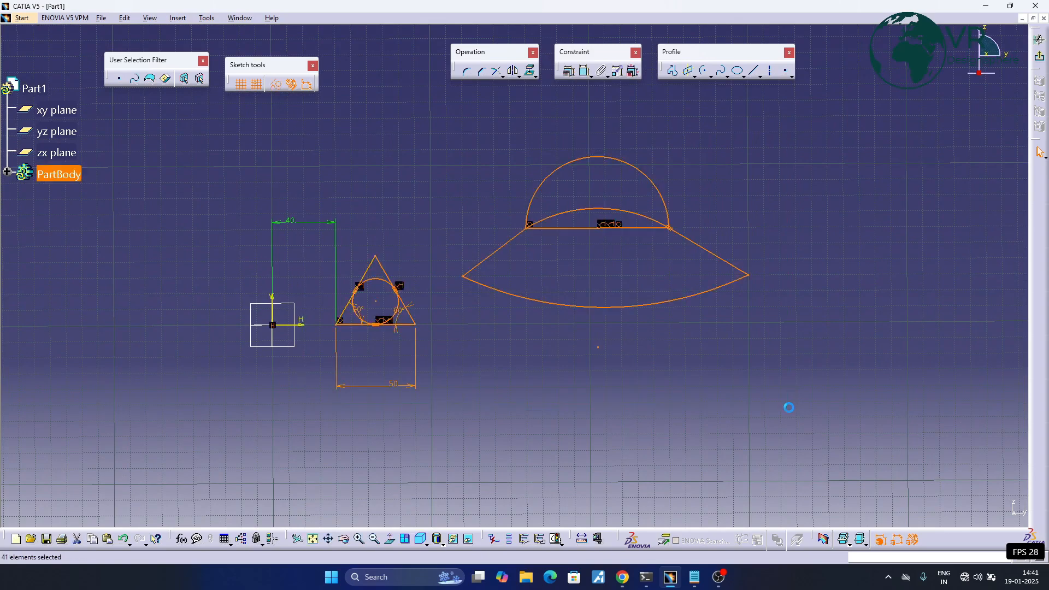
{"action": "middle_click_drag", "start_coordinate": [687, 382], "coordinate": [649, 381]}
{"action": "key", "text": "Delete"}
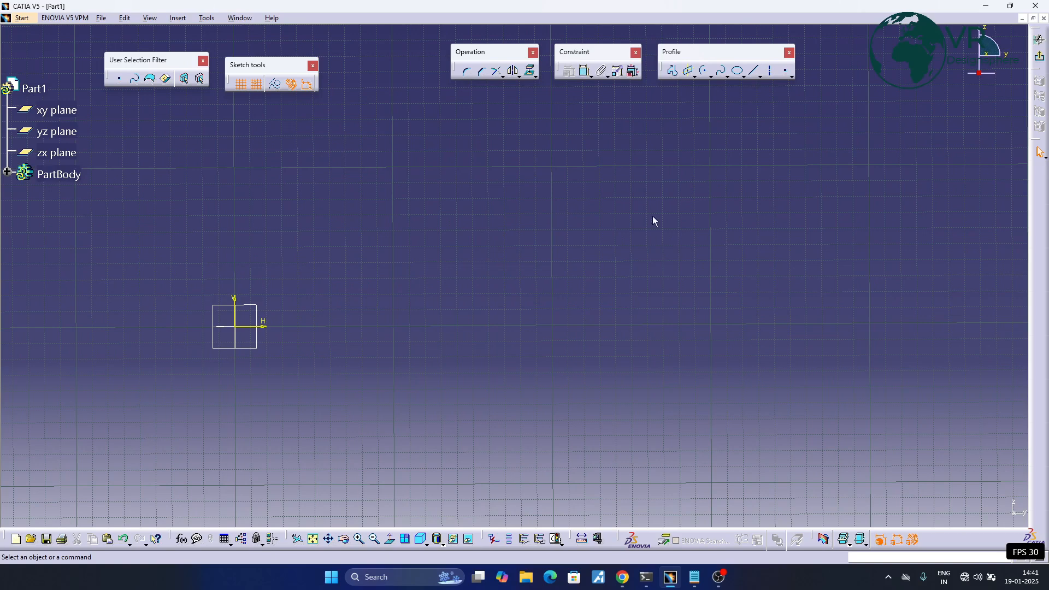
- Draw a six-point spline rising from the origin through about (40, 30) and (180, 90) mm, ending at about (250, 190) mm
{"action": "left_click", "coordinate": [721, 70]}
{"action": "left_click", "coordinate": [243, 326]}
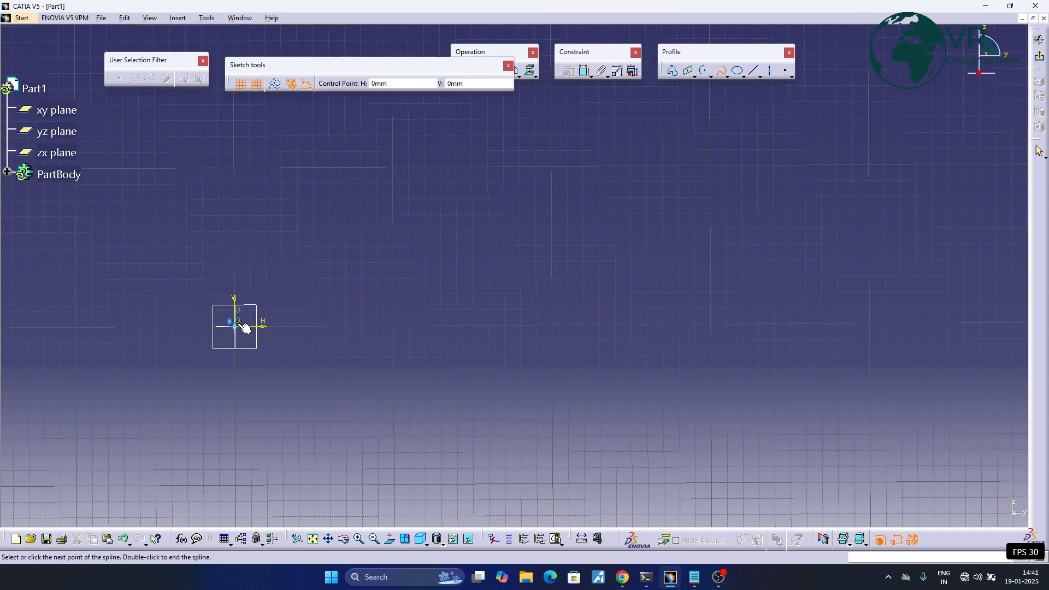
{"action": "left_click", "coordinate": [298, 279]}
{"action": "left_click", "coordinate": [409, 247]}
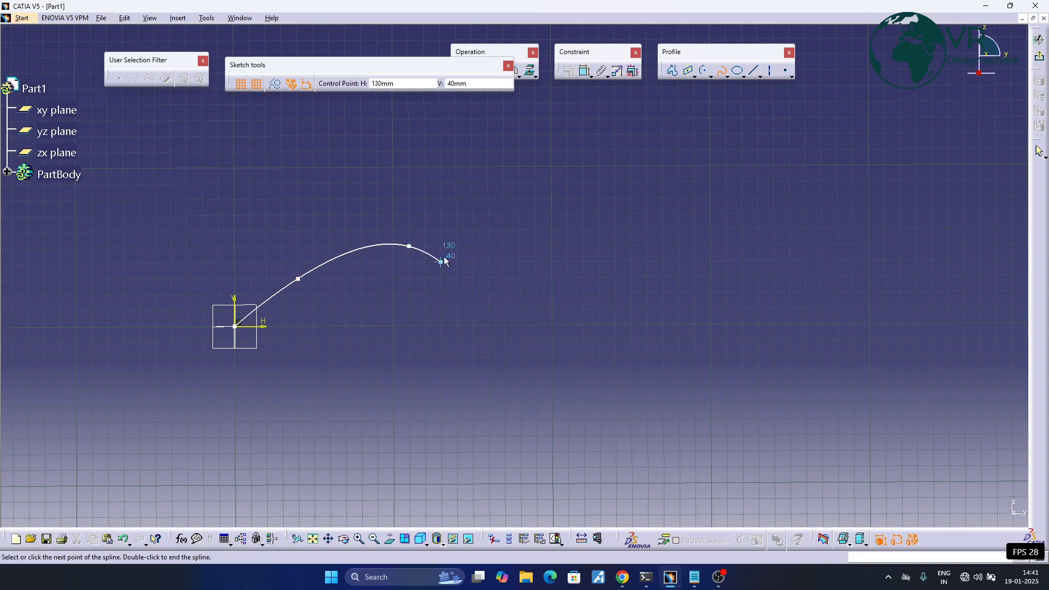
{"action": "left_click", "coordinate": [519, 180]}
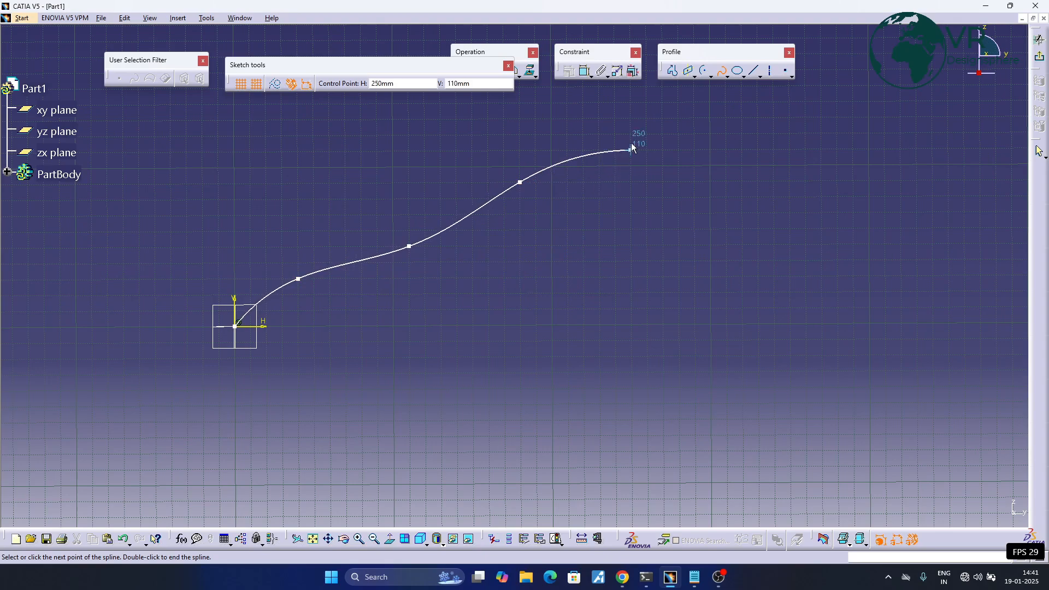
{"action": "left_click", "coordinate": [583, 102]}
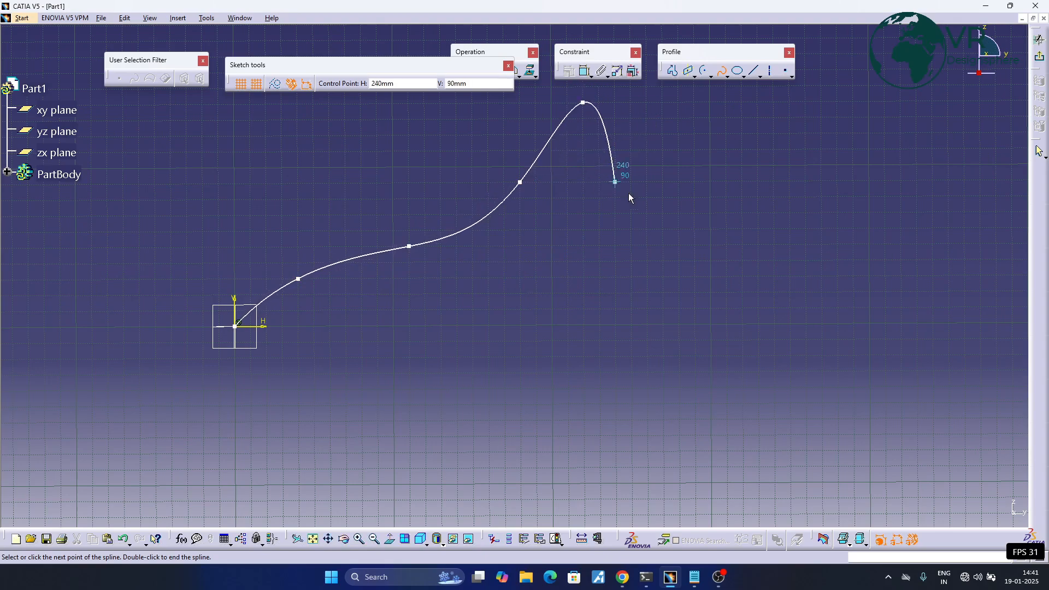
{"action": "middle_click_drag", "start_coordinate": [676, 204], "coordinate": [643, 314]}
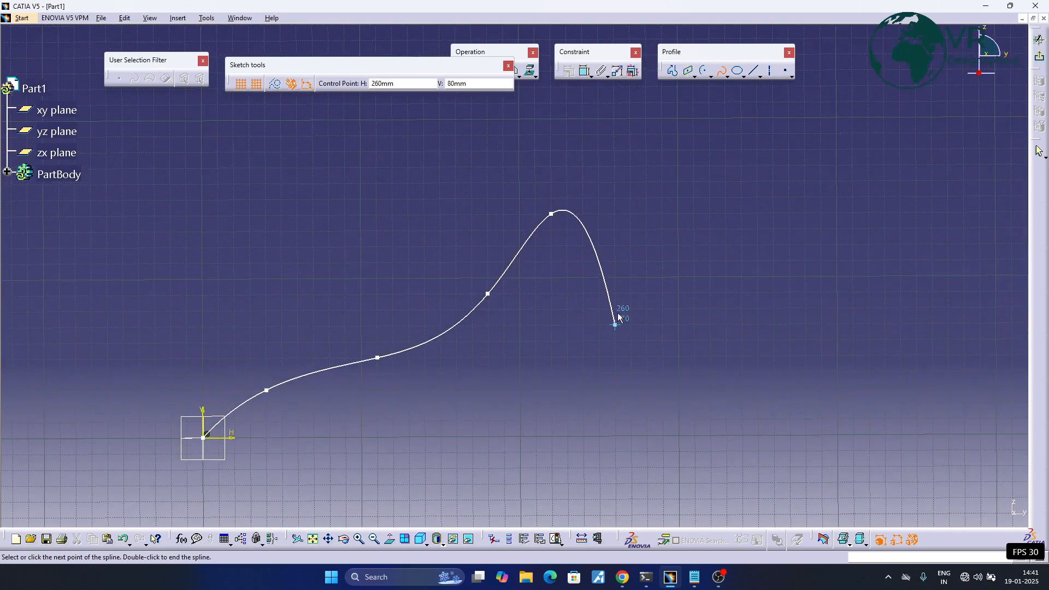
{"action": "left_click", "coordinate": [598, 134]}
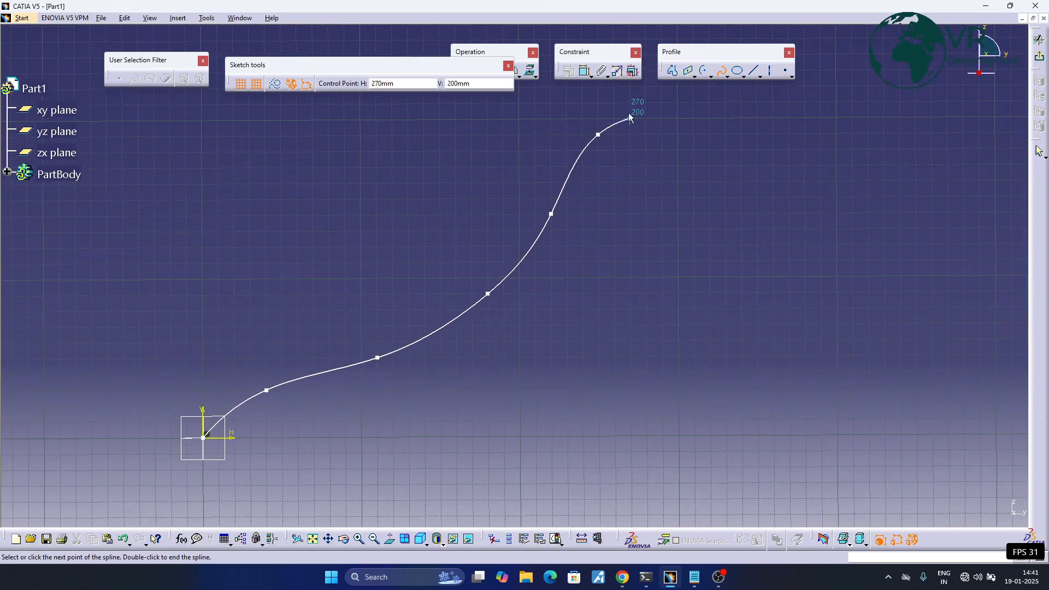
{"action": "middle_click_drag", "start_coordinate": [614, 247], "coordinate": [661, 311]}
{"action": "middle_click_drag", "start_coordinate": [679, 221], "coordinate": [679, 131]}
{"action": "key", "text": "Escape"}
{"action": "mouse_move", "coordinate": [440, 271]}
{"action": "middle_mouse_down"}
{"action": "mouse_move", "coordinate": [482, 185]}
{"action": "mouse_move", "coordinate": [483, 224]}
{"action": "middle_mouse_up"}
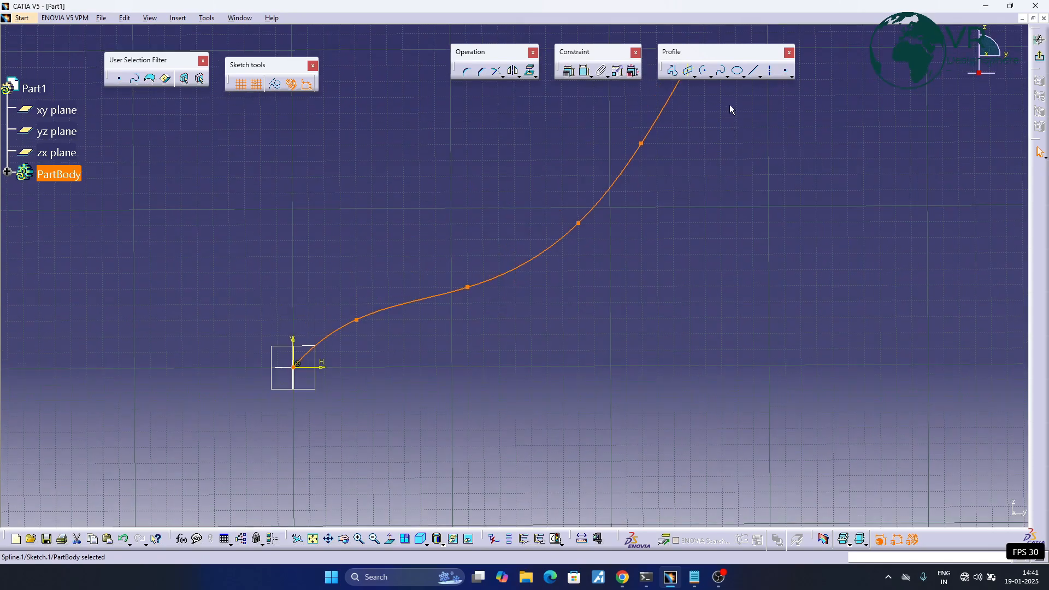
{"action": "left_click", "coordinate": [671, 198]}
{"action": "mouse_move", "coordinate": [671, 197]}
{"action": "middle_mouse_down"}
{"action": "mouse_move", "coordinate": [635, 239]}
{"action": "mouse_move", "coordinate": [648, 286]}
{"action": "mouse_move", "coordinate": [618, 235]}
{"action": "middle_mouse_up"}
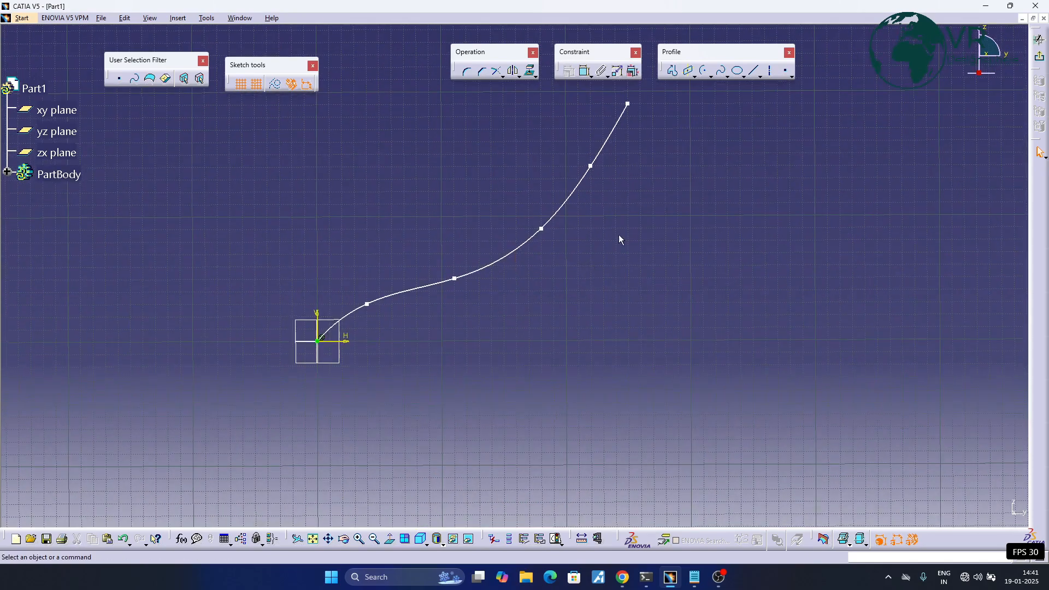
- Draw a five-point spline from the origin that dips below the horizontal axis and rises to the right of the first spline
{"action": "left_click", "coordinate": [723, 75]}
{"action": "left_click", "coordinate": [319, 342]}
{"action": "left_click", "coordinate": [491, 379]}
{"action": "middle_click_drag", "start_coordinate": [552, 453], "coordinate": [314, 414]}
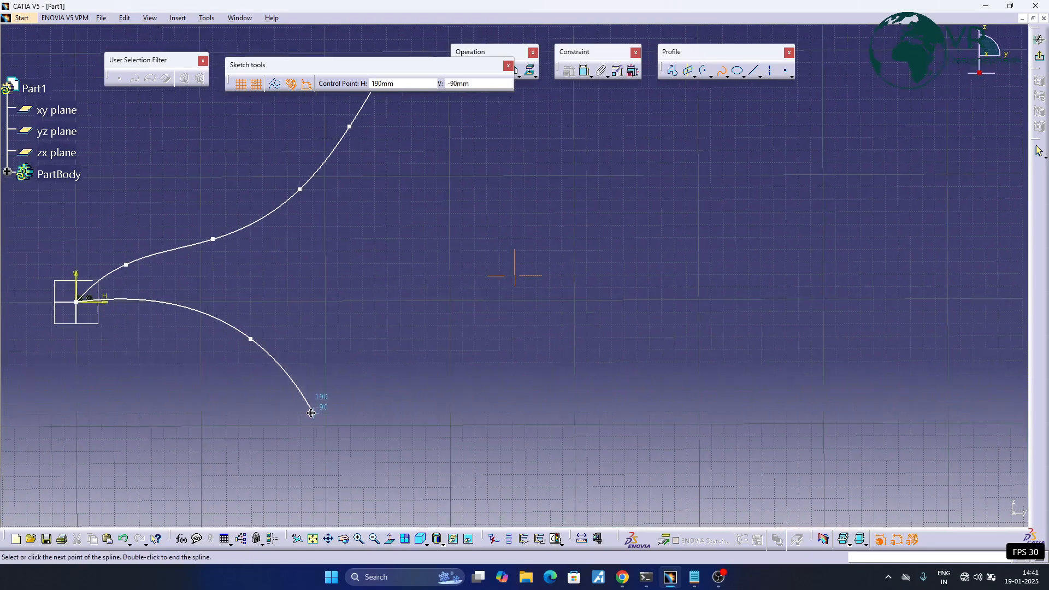
{"action": "left_click", "coordinate": [449, 350]}
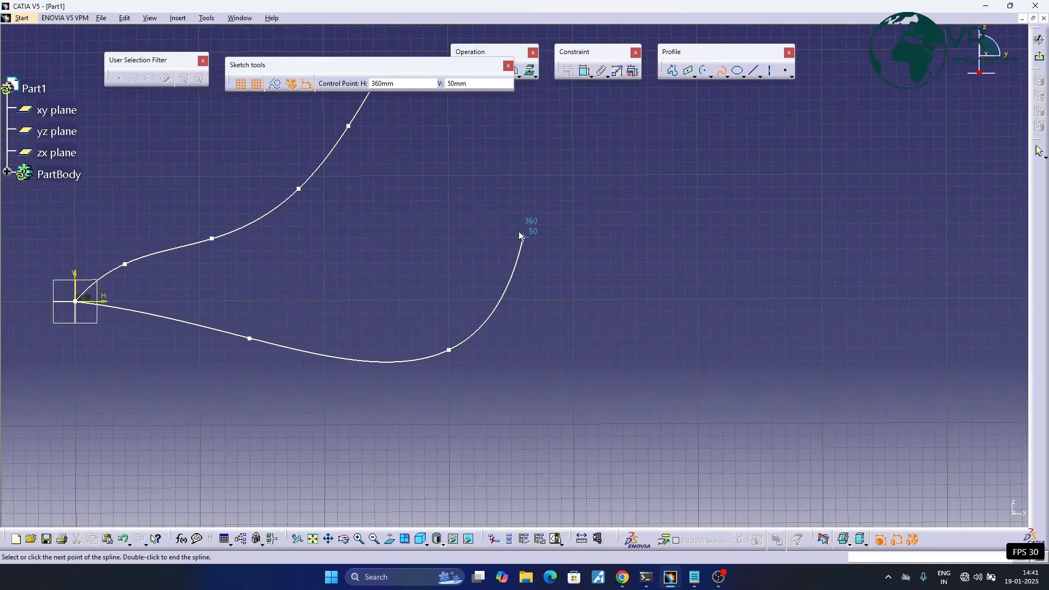
{"action": "left_click", "coordinate": [560, 225]}
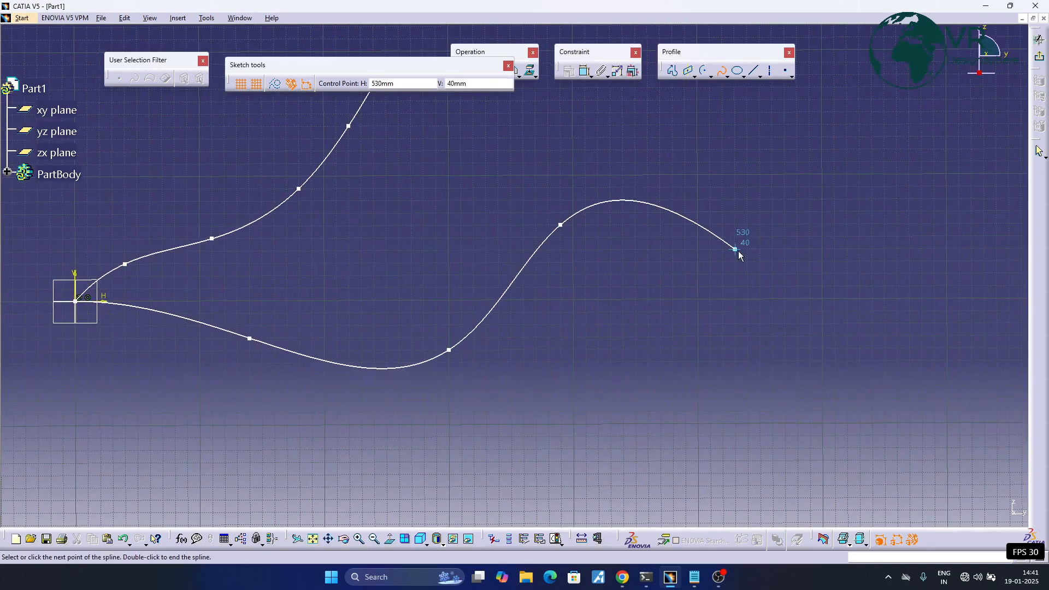
{"action": "left_click", "coordinate": [684, 126]}
{"action": "middle_click_drag", "start_coordinate": [737, 37], "coordinate": [644, 262]}
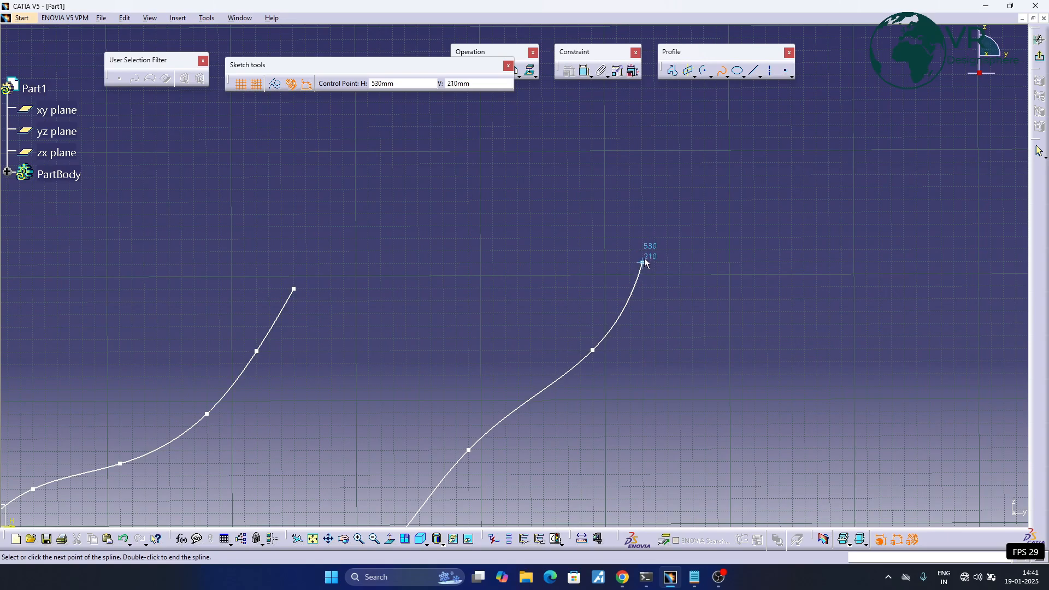
{"action": "key", "text": "Escape"}
{"action": "middle_click_drag", "start_coordinate": [513, 333], "coordinate": [623, 238]}
{"action": "left_click", "coordinate": [623, 237]}
{"action": "middle_click_drag", "start_coordinate": [623, 238], "coordinate": [632, 265]}
{"action": "mouse_move", "coordinate": [558, 298]}
{"action": "middle_mouse_down"}
{"action": "mouse_move", "coordinate": [591, 255]}
{"action": "mouse_move", "coordinate": [595, 278]}
{"action": "middle_mouse_up"}
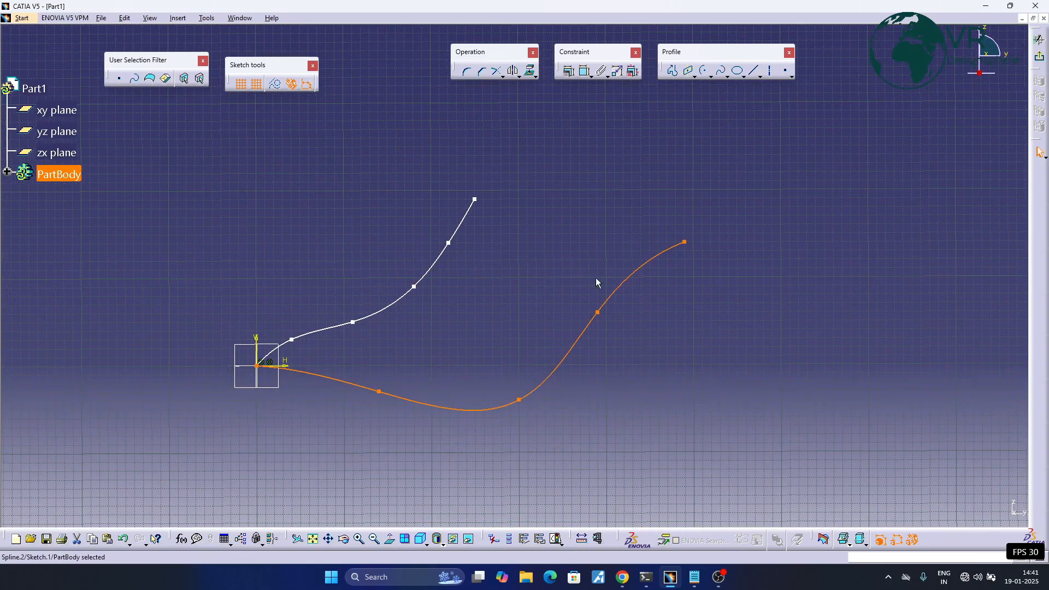
{"action": "left_click", "coordinate": [575, 247]}
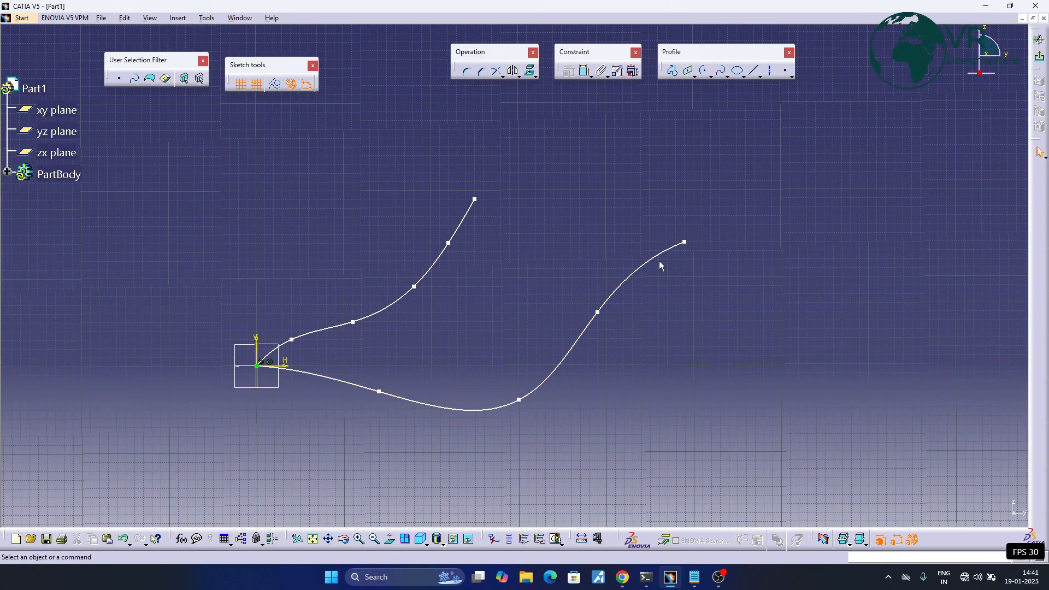
{"action": "middle_click_drag", "start_coordinate": [661, 265], "coordinate": [579, 262]}
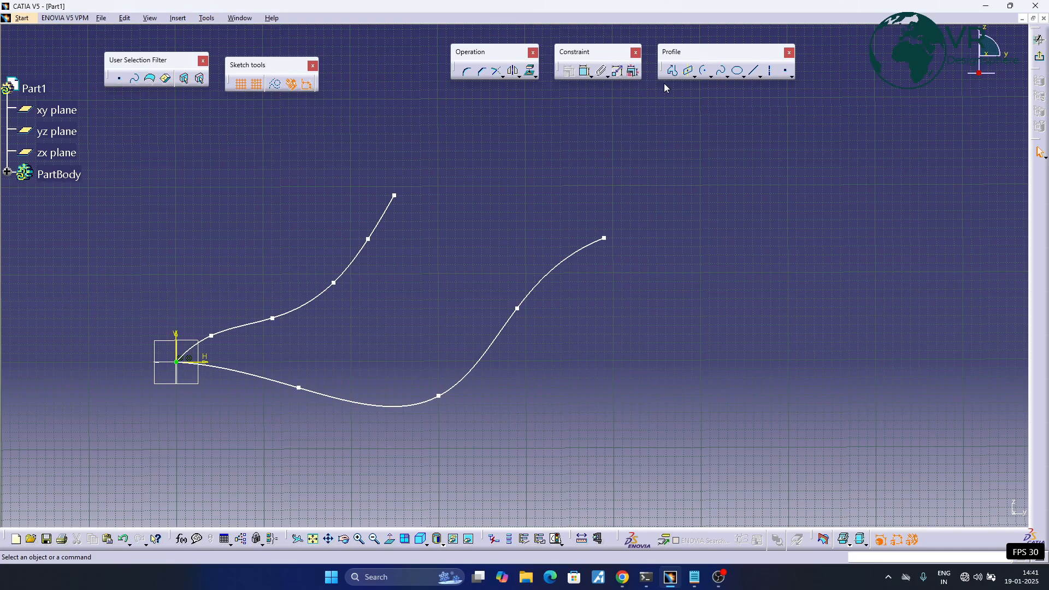
- Join the free upper ends of the two splines with a Connect curve using a tension of 1
{"action": "left_click", "coordinate": [727, 78]}
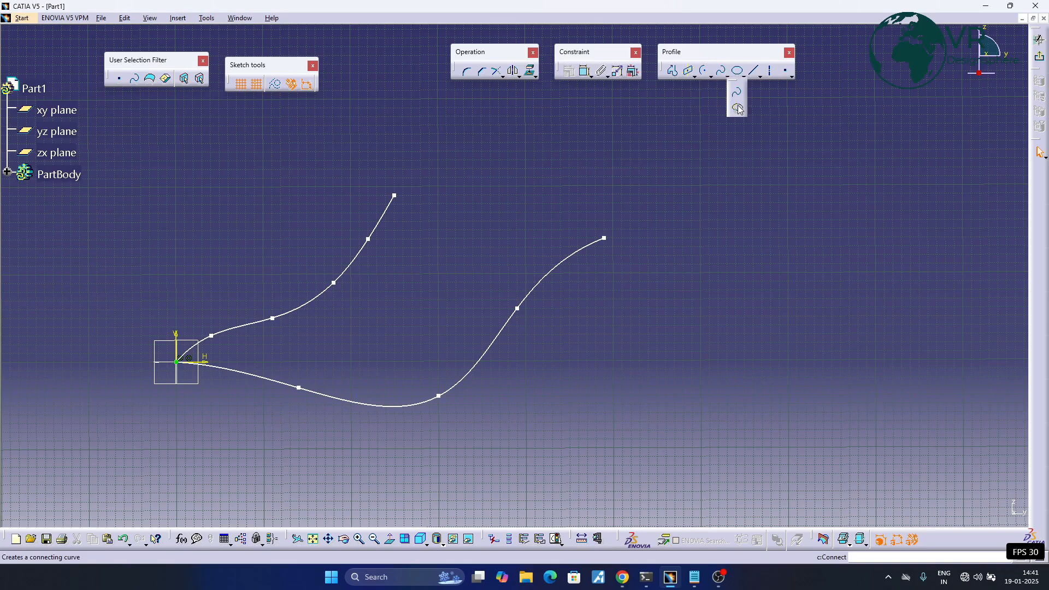
{"action": "left_click", "coordinate": [737, 109]}
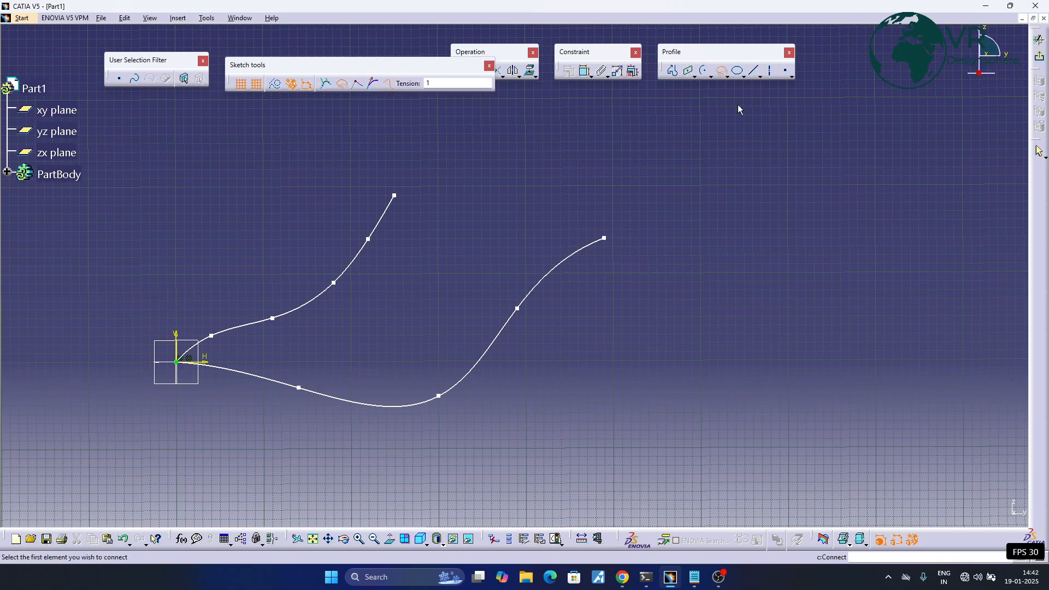
{"action": "left_click", "coordinate": [385, 225]}
{"action": "left_click", "coordinate": [556, 277]}
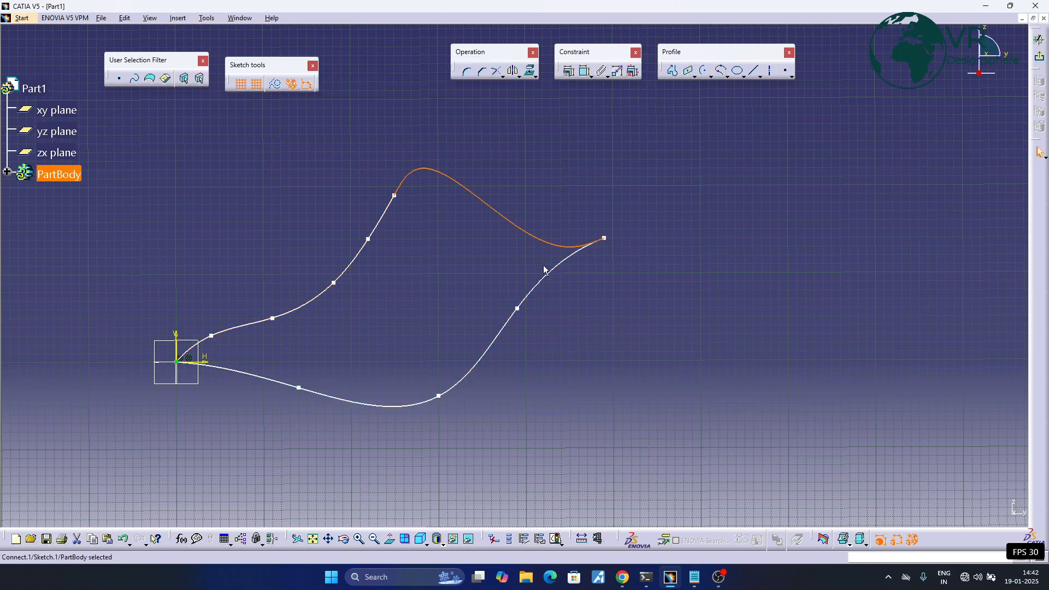
- Reposition the connecting curve up and to the right, stretching the upper ends of both splines
{"action": "middle_click_drag", "start_coordinate": [569, 196], "coordinate": [626, 207]}
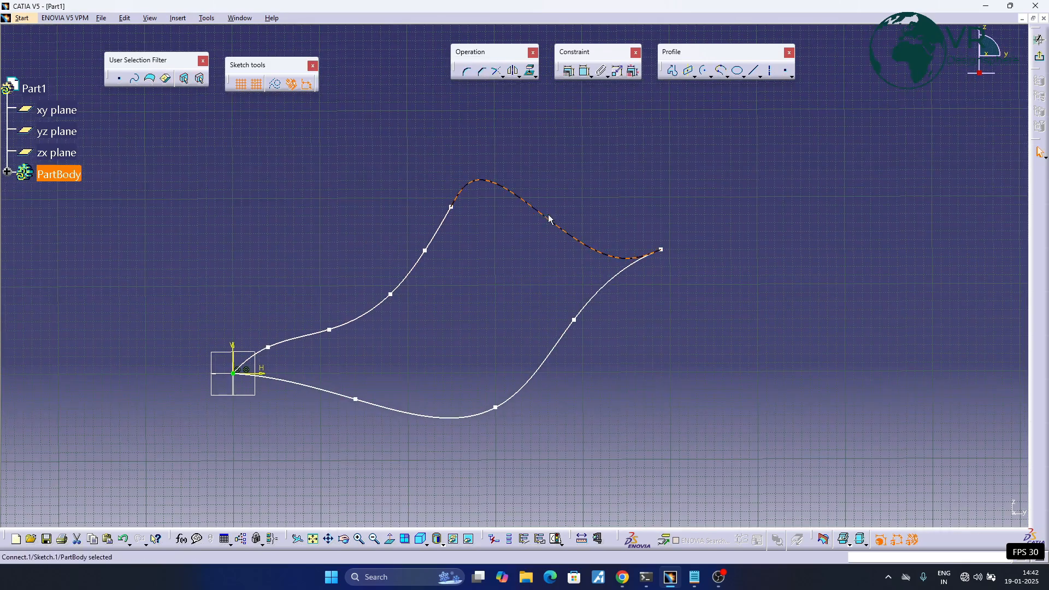
{"action": "mouse_move", "coordinate": [545, 219]}
{"action": "left_mouse_down"}
{"action": "mouse_move", "coordinate": [569, 159]}
{"action": "mouse_move", "coordinate": [475, 164]}
{"action": "mouse_move", "coordinate": [502, 152]}
{"action": "mouse_move", "coordinate": [663, 241]}
{"action": "mouse_move", "coordinate": [550, 185]}
{"action": "mouse_move", "coordinate": [574, 164]}
{"action": "mouse_move", "coordinate": [672, 147]}
{"action": "mouse_move", "coordinate": [552, 174]}
{"action": "mouse_move", "coordinate": [536, 302]}
{"action": "mouse_move", "coordinate": [492, 171]}
{"action": "mouse_move", "coordinate": [586, 142]}
{"action": "left_mouse_up"}
{"action": "middle_click_drag", "start_coordinate": [536, 211], "coordinate": [563, 216]}
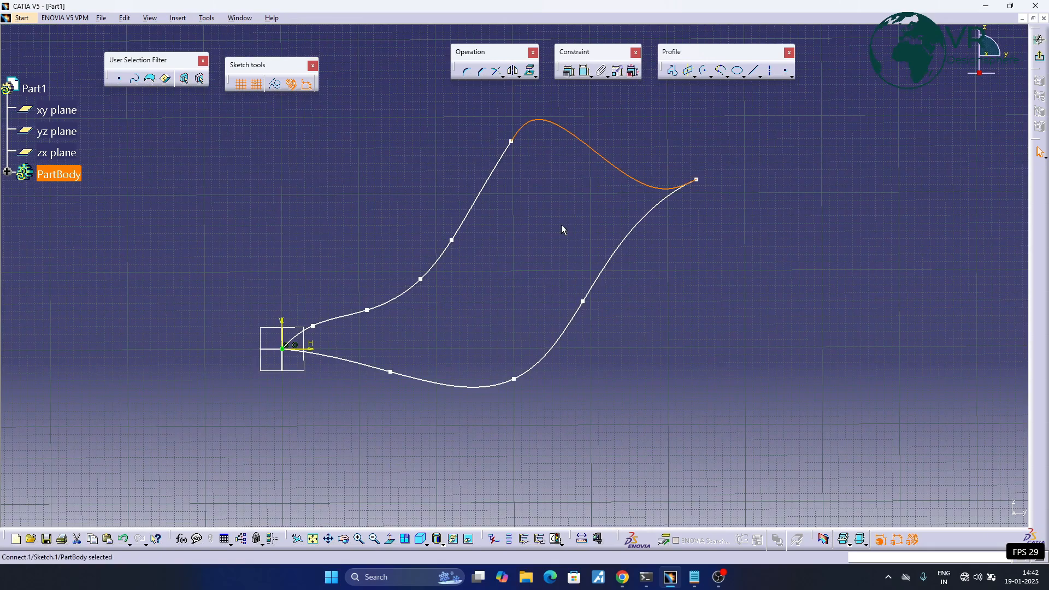
{"action": "left_click", "coordinate": [562, 225]}
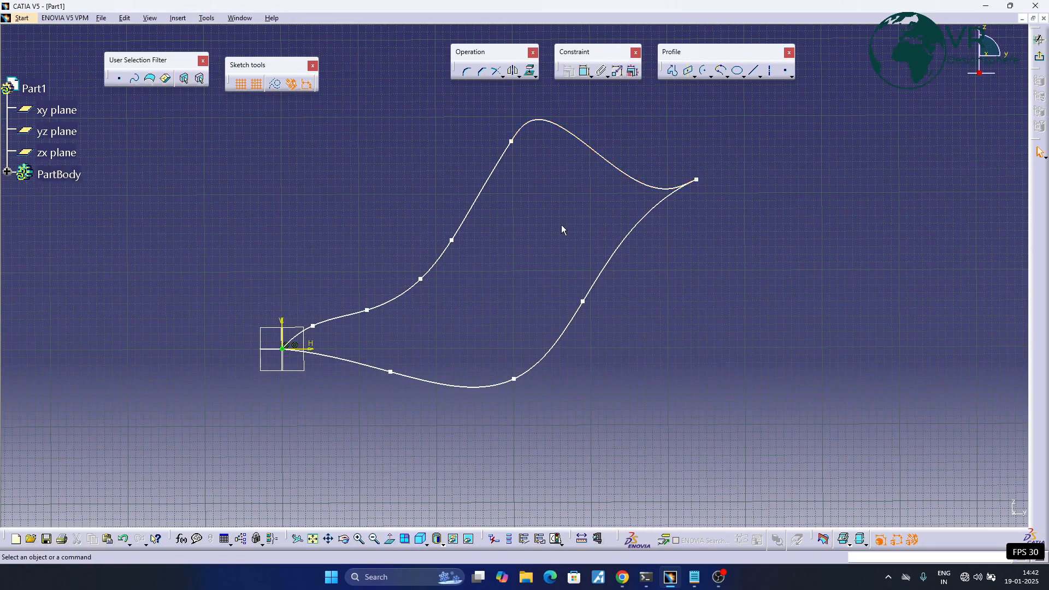
- Delete both splines and the curve connecting them, leaving the sketch empty
{"action": "left_click", "coordinate": [743, 77]}
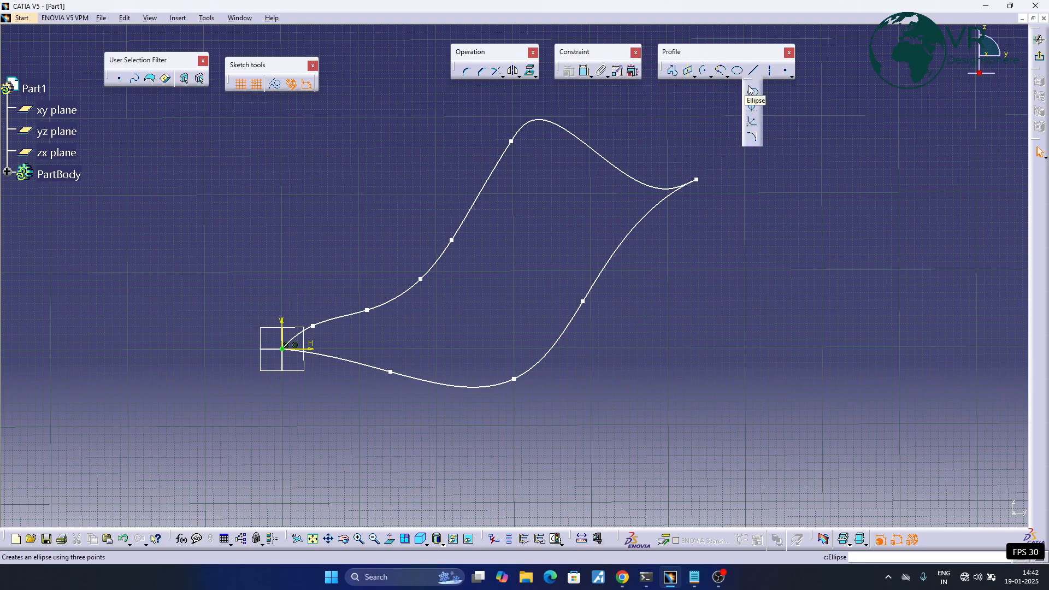
{"action": "mouse_move", "coordinate": [223, 119]}
{"action": "left_mouse_down"}
{"action": "mouse_move", "coordinate": [733, 245]}
{"action": "mouse_move", "coordinate": [762, 404]}
{"action": "left_mouse_up"}
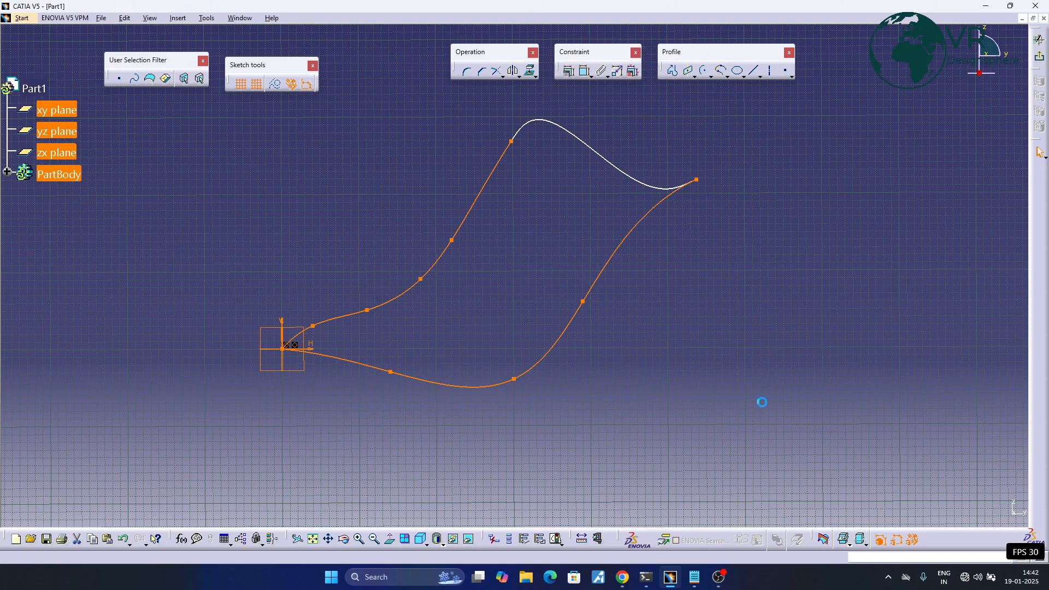
{"action": "key", "text": "Delete"}
{"action": "left_click_drag", "start_coordinate": [497, 52], "coordinate": [601, 116]}
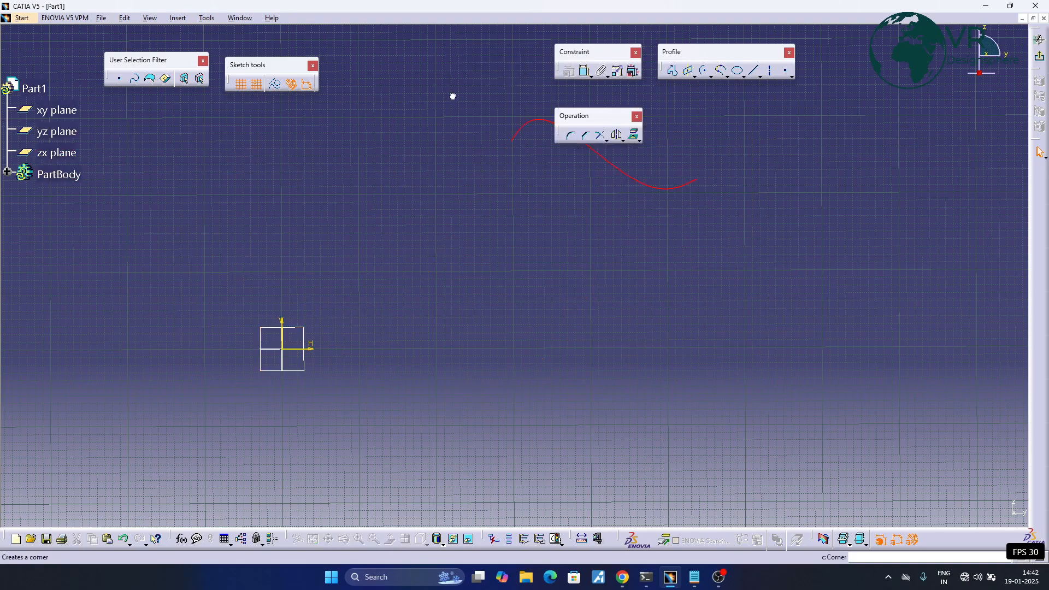
{"action": "left_click_drag", "start_coordinate": [490, 55], "coordinate": [490, 55]}
{"action": "left_click_drag", "start_coordinate": [503, 110], "coordinate": [721, 224]}
{"action": "key", "text": "Delete"}
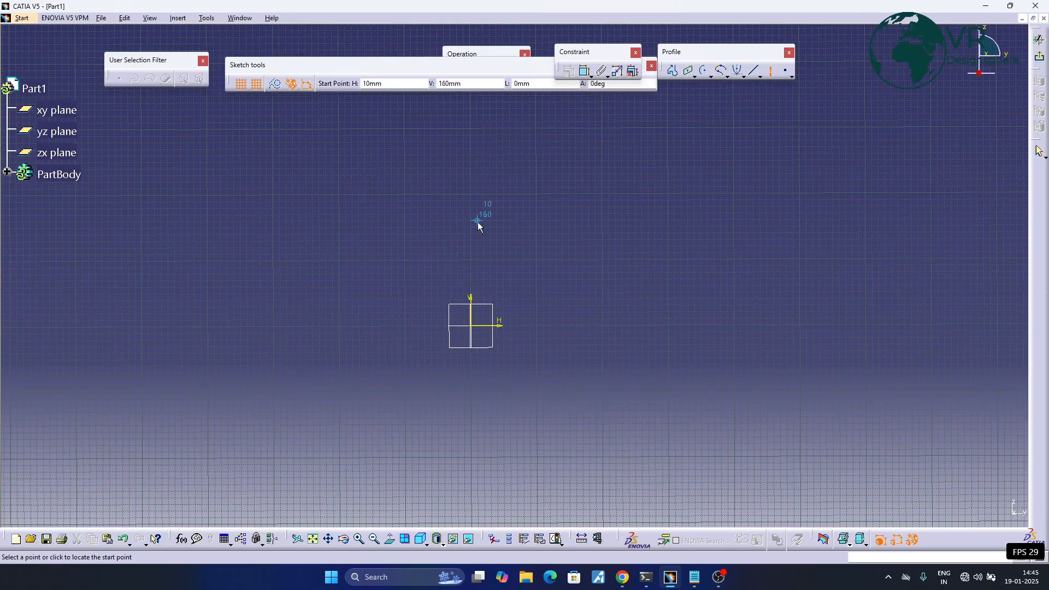
- Draw a vertical axis line through the origin, extending about equally above and below it
{"action": "left_click", "coordinate": [473, 197]}
{"action": "left_click", "coordinate": [473, 456]}
{"action": "middle_click_drag", "start_coordinate": [630, 243], "coordinate": [527, 209]}
{"action": "left_click", "coordinate": [454, 209]}
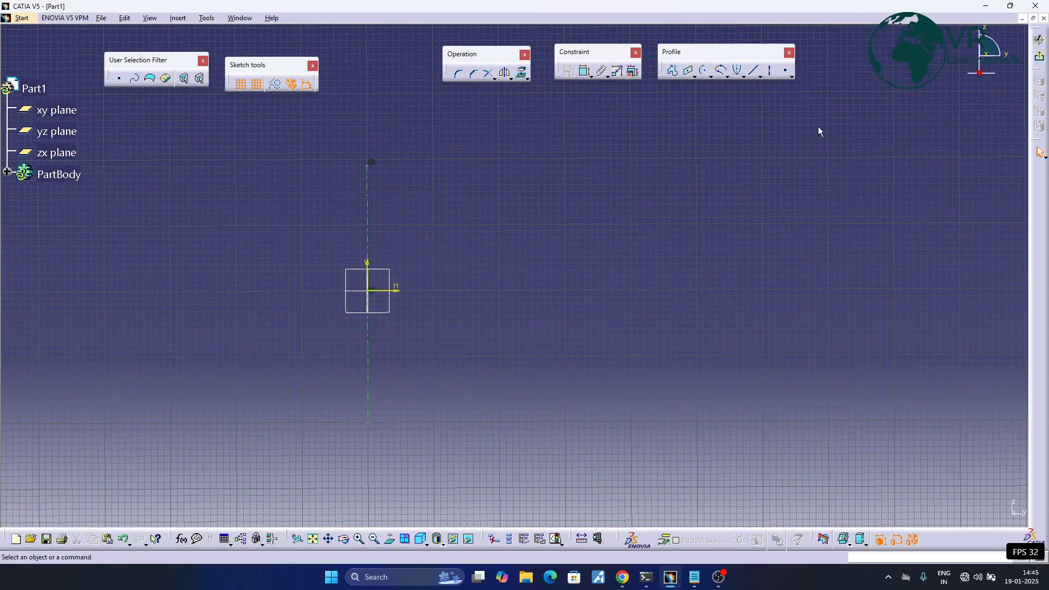
- Draw a second vertical axis line about 380 mm long at H 400 mm, ending at V -180 mm
{"action": "left_click", "coordinate": [769, 70]}
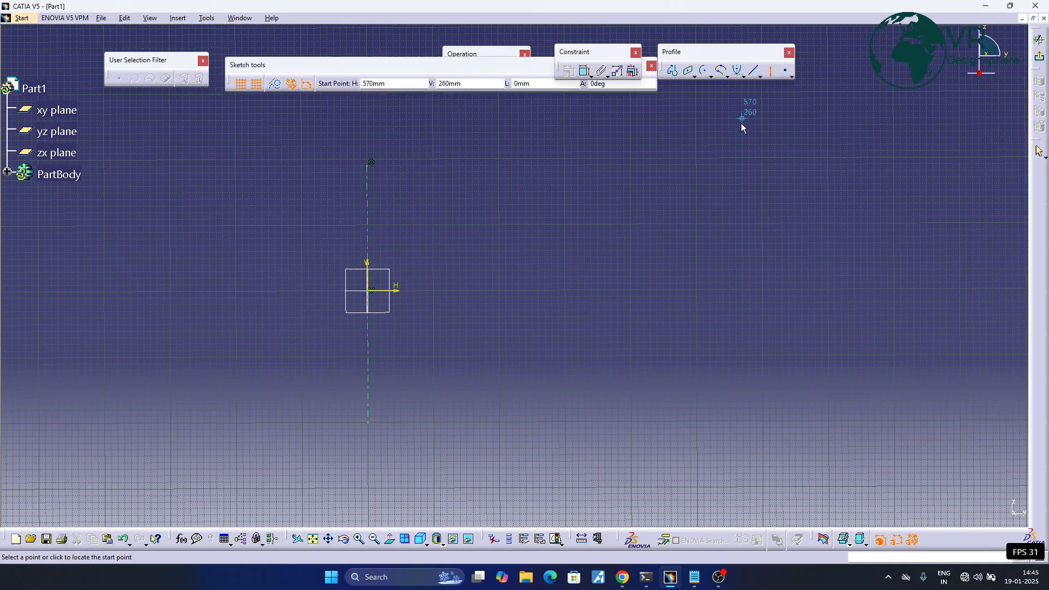
{"action": "left_click", "coordinate": [632, 159]}
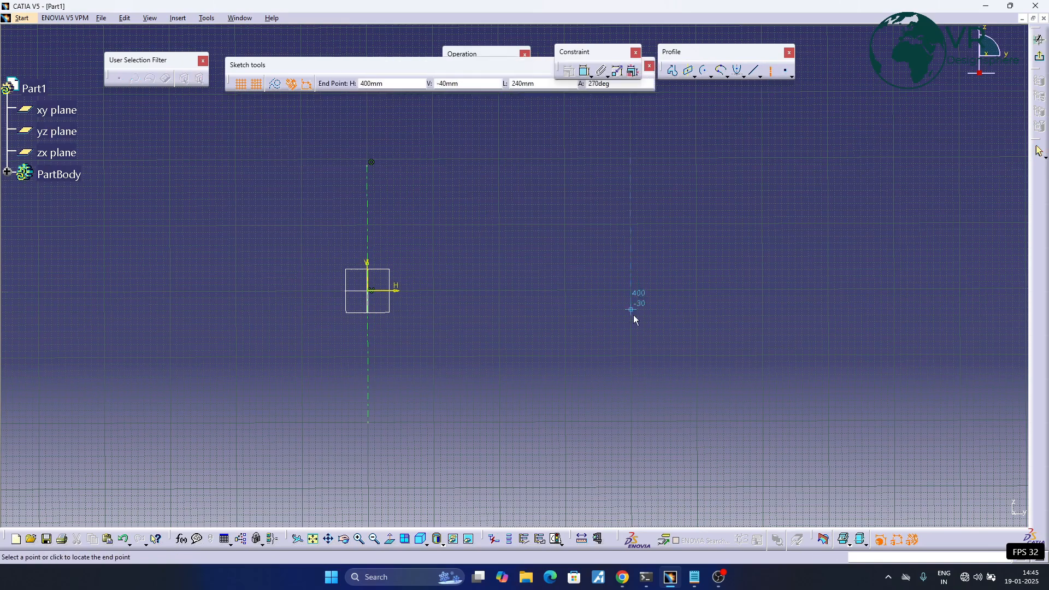
{"action": "left_click", "coordinate": [632, 409]}
- Draw a horizontal axis line about 650 mm long through the origin, crossing both vertical axis lines
{"action": "left_click", "coordinate": [759, 72]}
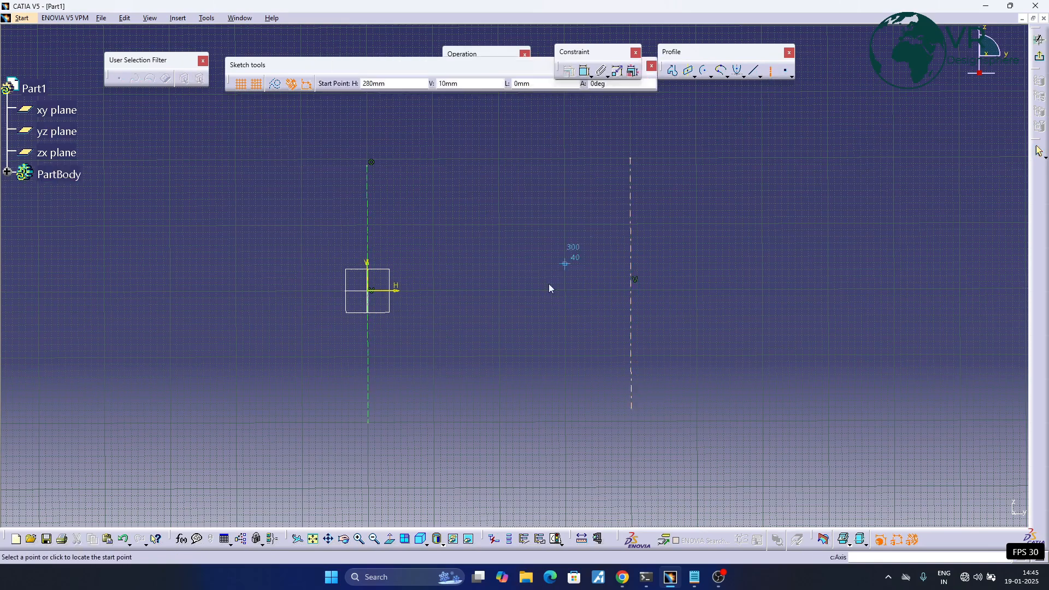
{"action": "left_click", "coordinate": [306, 288]}
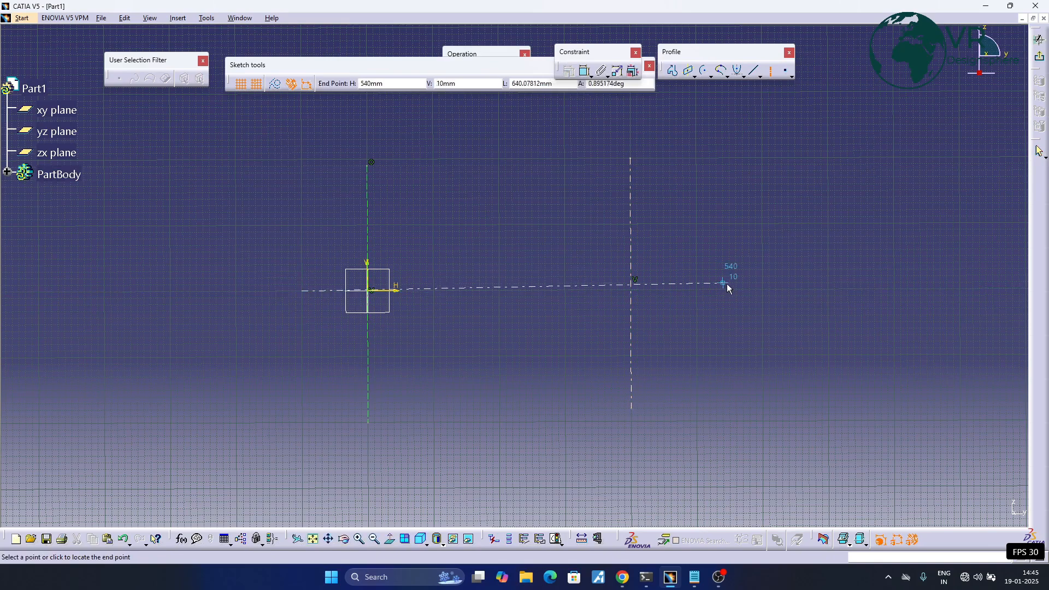
{"action": "left_click", "coordinate": [730, 290]}
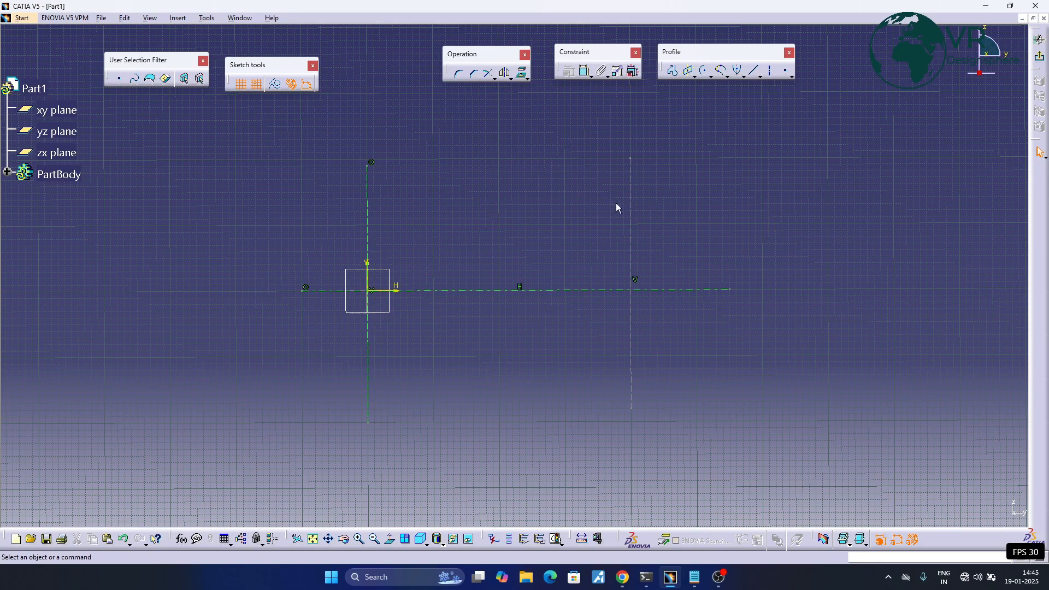
- Dimension the horizontal distance between the two vertical axis lines, placing the dimension near their upper ends
{"action": "left_click", "coordinate": [630, 207]}
{"action": "left_click", "coordinate": [586, 71]}
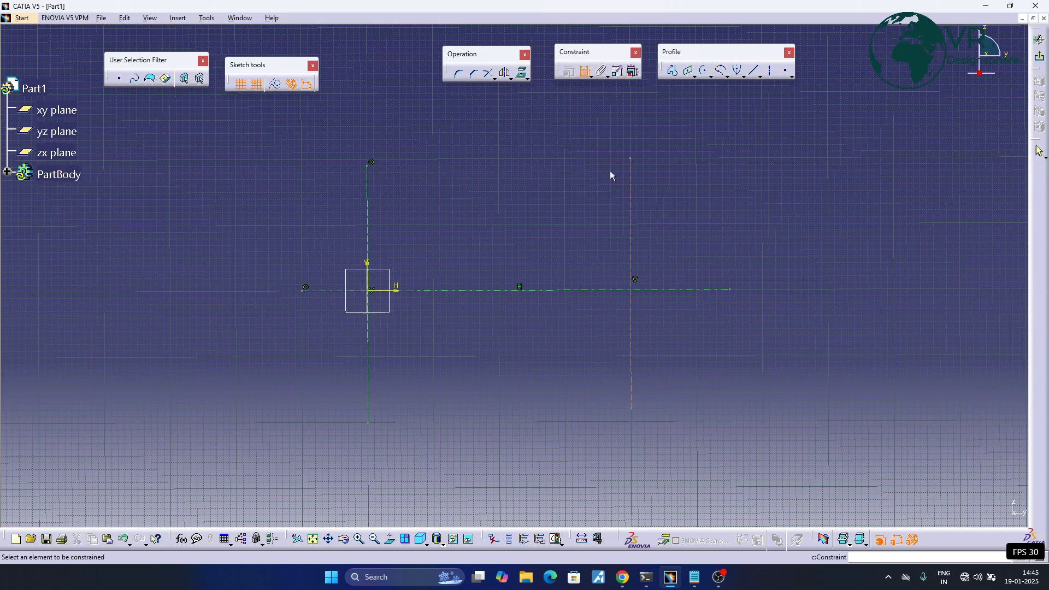
{"action": "left_click", "coordinate": [370, 264]}
{"action": "left_click", "coordinate": [418, 177]}
{"action": "left_click", "coordinate": [526, 205]}
{"action": "middle_click_drag", "start_coordinate": [540, 208], "coordinate": [491, 205]}
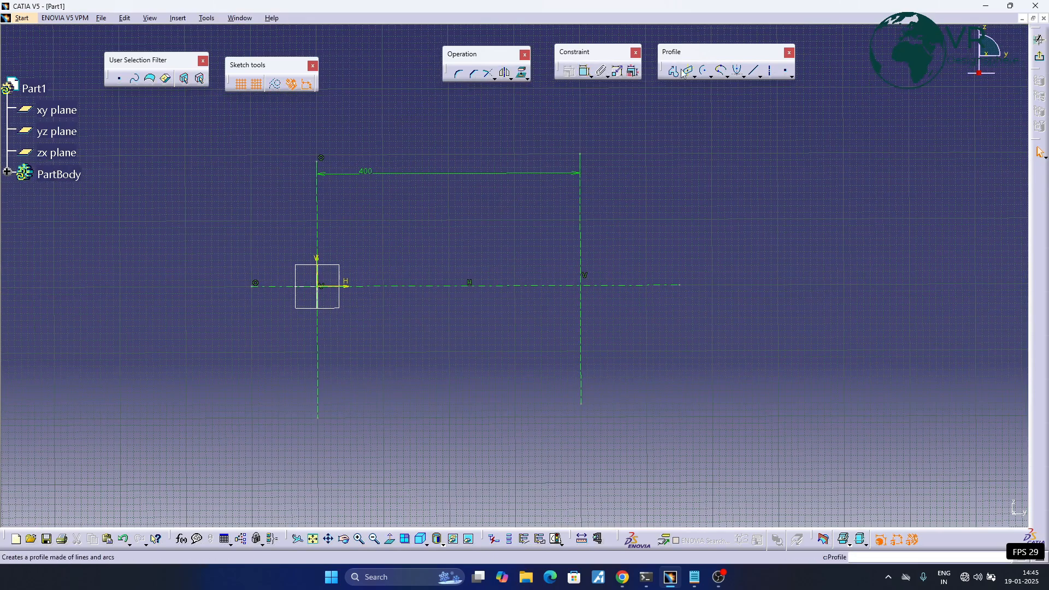
- Draw a circle about 128 mm in diameter, centred where the second vertical axis crosses the horizontal axis
{"action": "left_click", "coordinate": [711, 77]}
{"action": "left_click", "coordinate": [720, 95]}
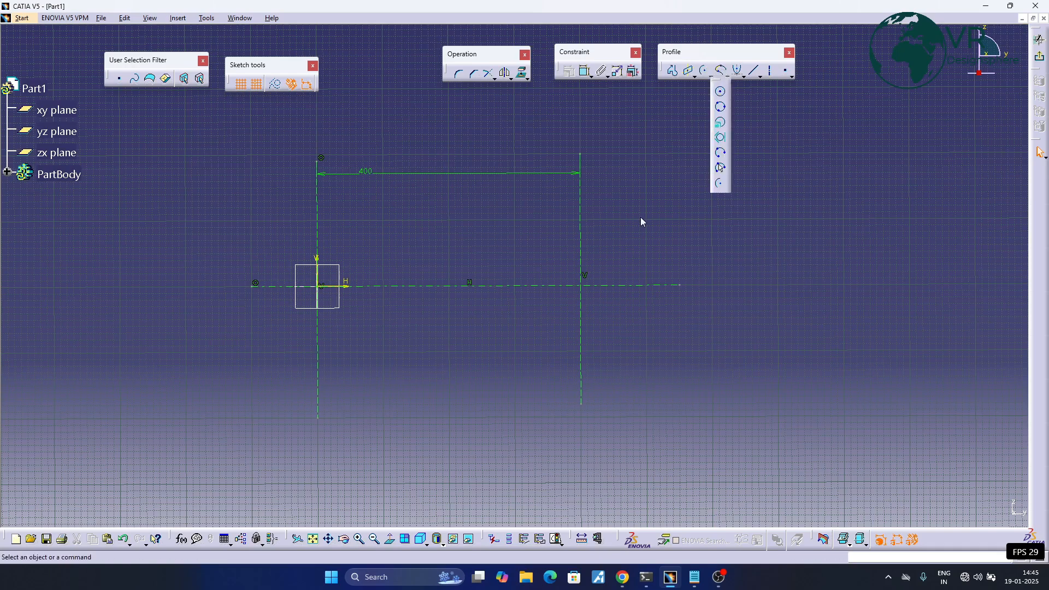
{"action": "left_click", "coordinate": [611, 254]}
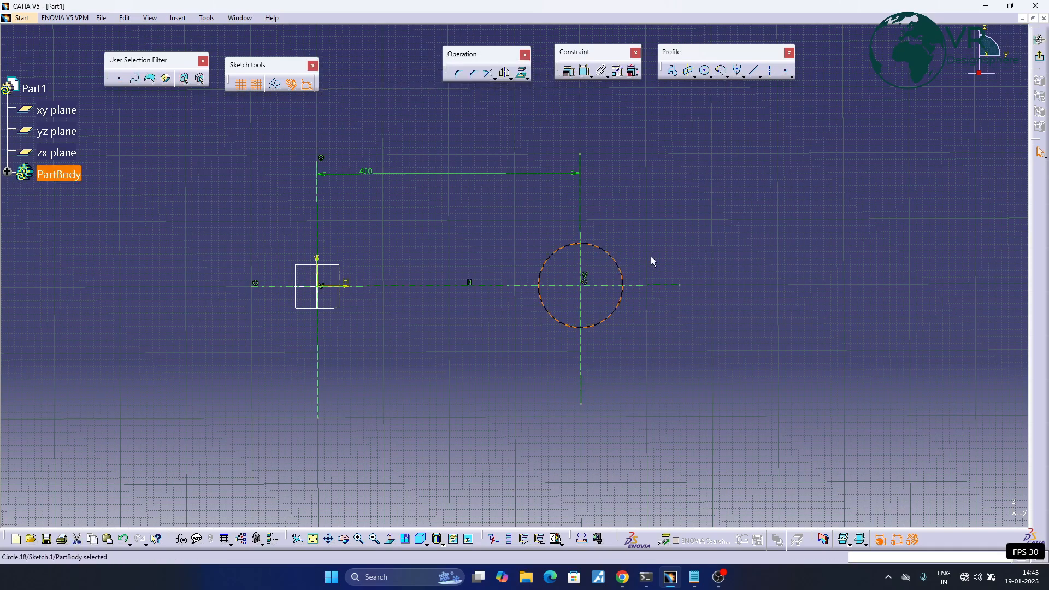
{"action": "left_click", "coordinate": [738, 227]}
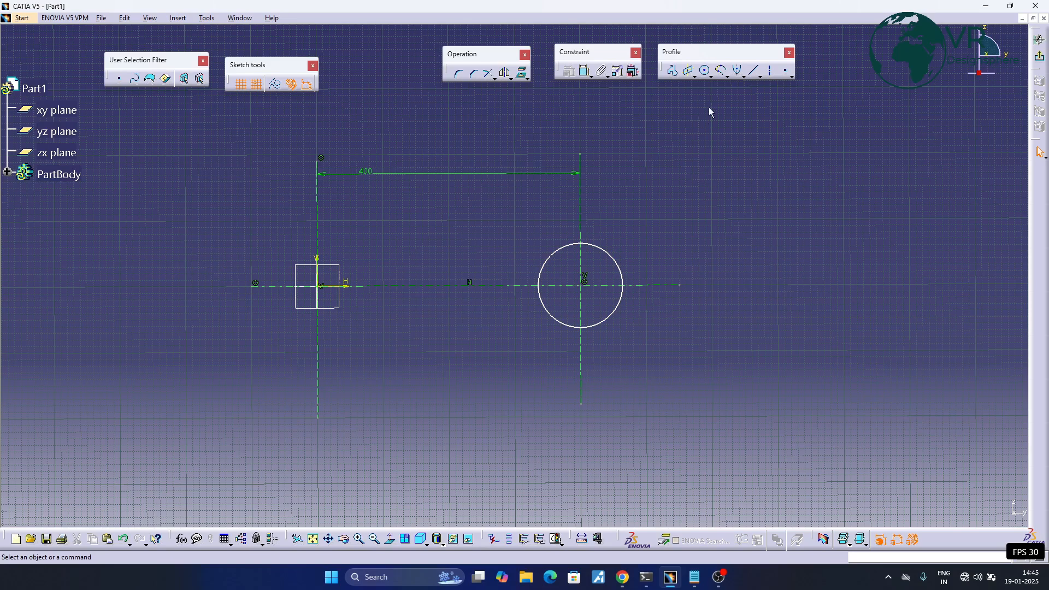
- Draw a circle about 156 mm in diameter centred on the origin
{"action": "left_click", "coordinate": [705, 70]}
{"action": "left_click", "coordinate": [318, 285]}
{"action": "left_click", "coordinate": [362, 257]}
{"action": "left_click", "coordinate": [425, 241]}
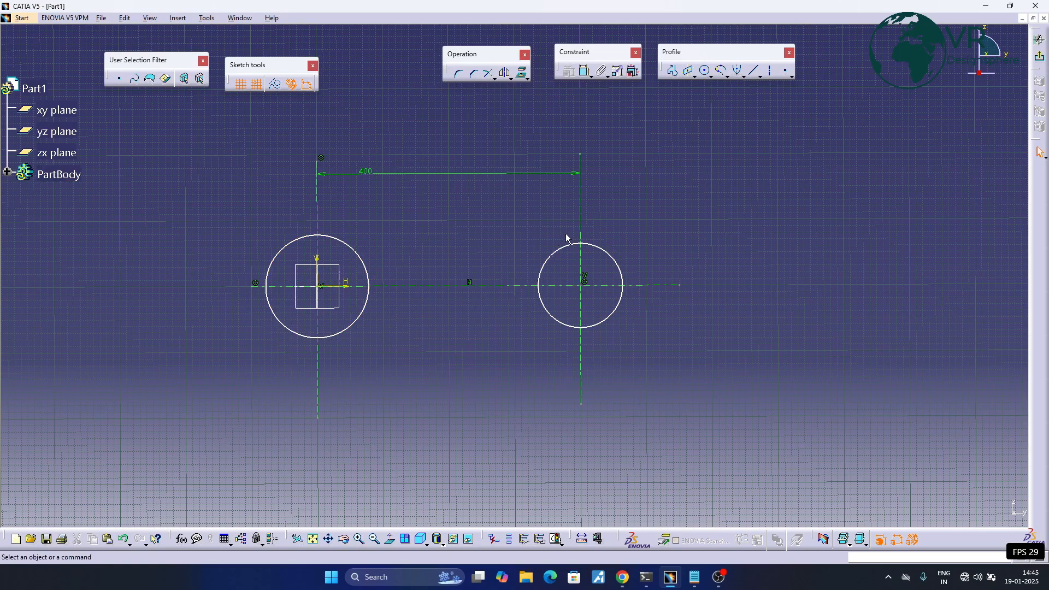
- Dimension the diameter of the circle on the second vertical axis and set it to 200 mm
{"action": "left_click", "coordinate": [621, 259]}
{"action": "left_click", "coordinate": [656, 191]}
{"action": "double_click", "coordinate": [658, 191]}
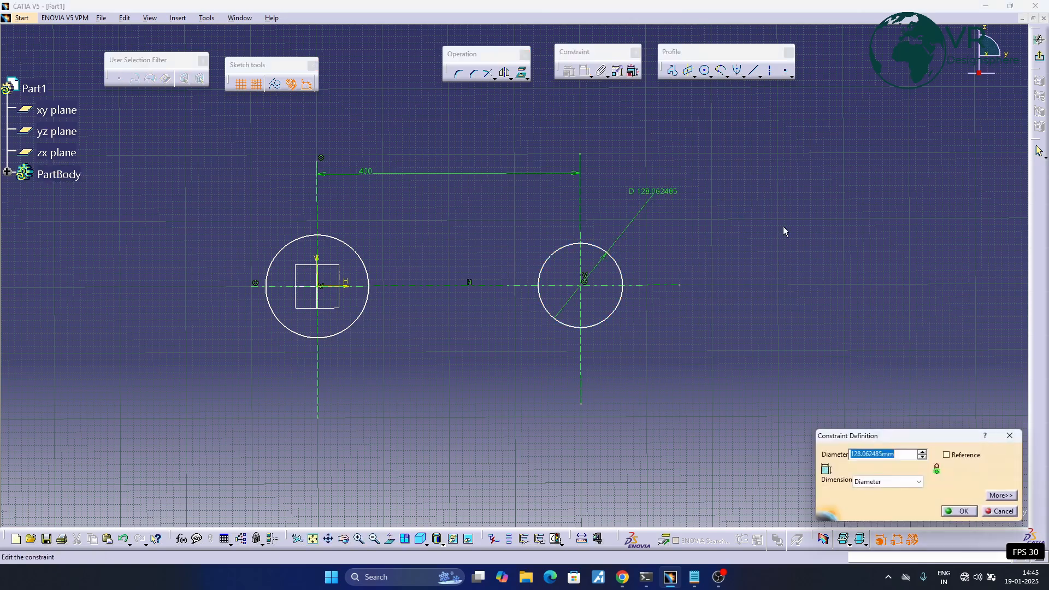
{"action": "type", "text": "200"}
{"action": "key", "text": "Return"}
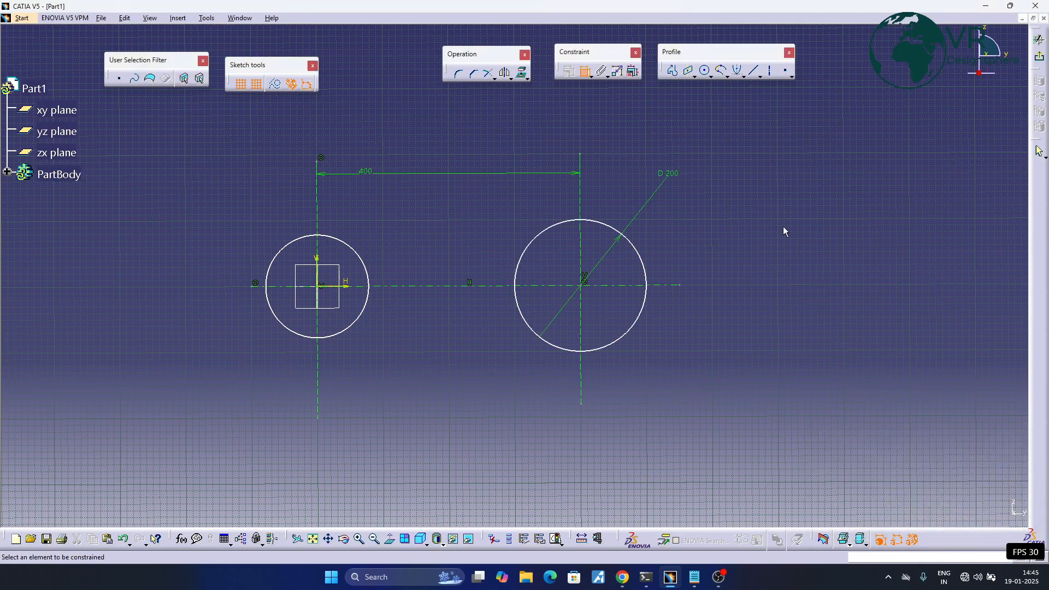
- Dimension the diameter of the circle at the origin and set it to 100 mm
{"action": "left_click", "coordinate": [366, 262]}
{"action": "left_click", "coordinate": [412, 206]}
{"action": "double_click", "coordinate": [424, 209]}
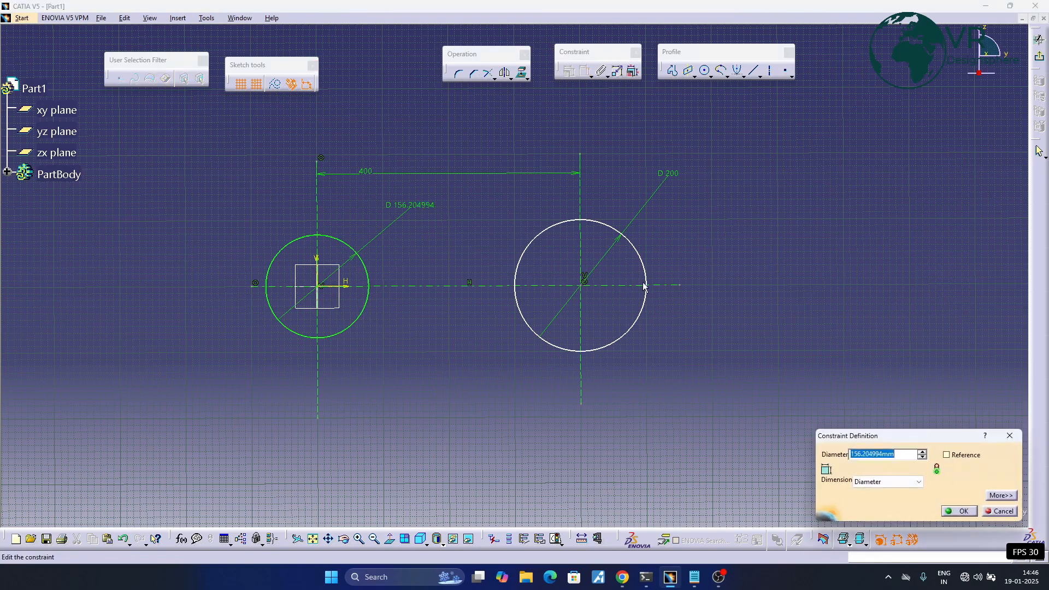
{"action": "type", "text": "100"}
{"action": "key", "text": "Return"}
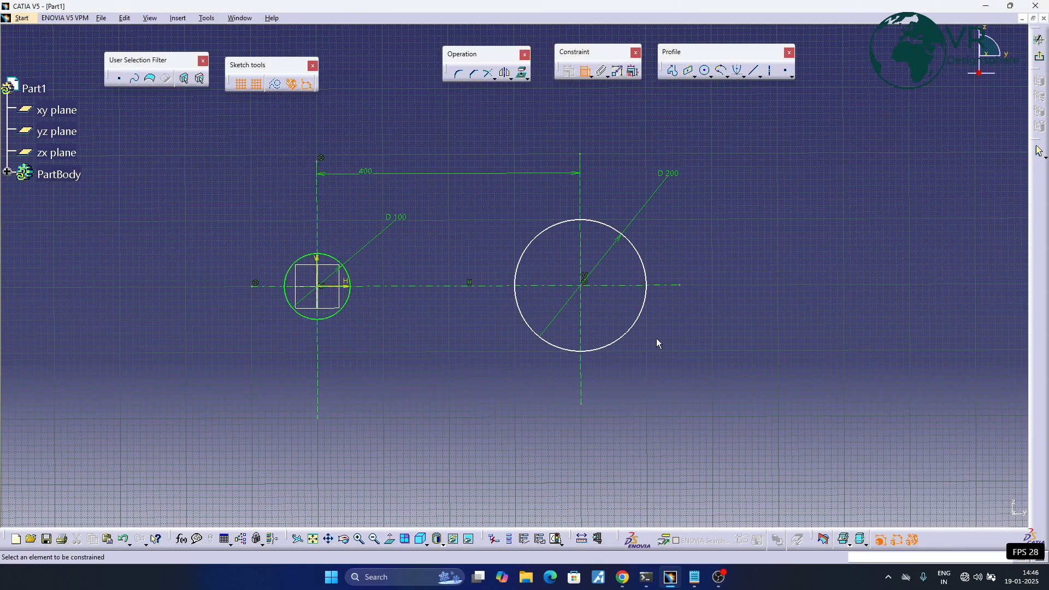
{"action": "left_click", "coordinate": [601, 220]}
{"action": "key", "text": "Escape"}
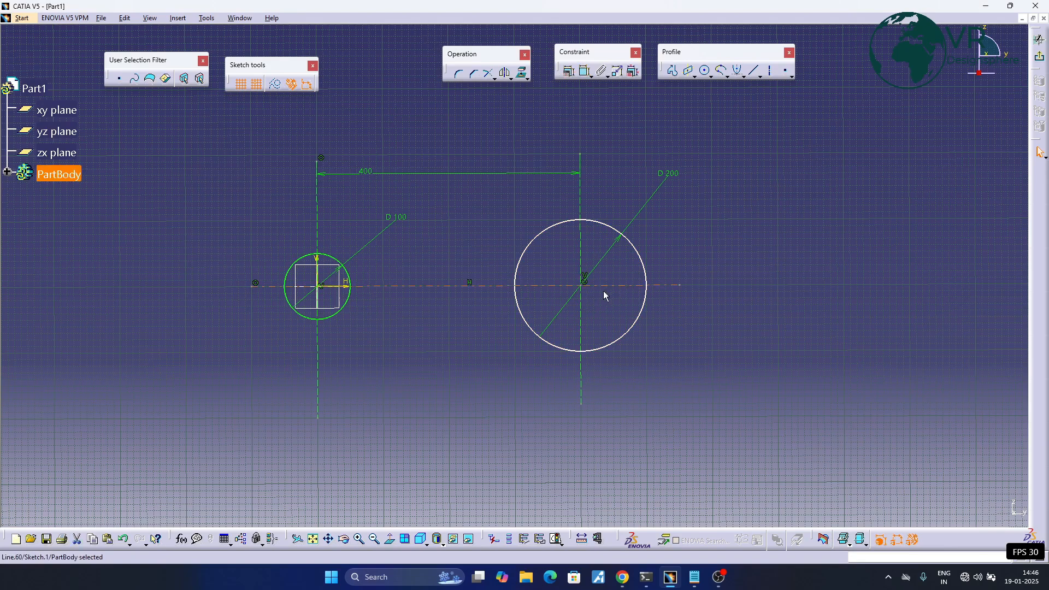
- Shift the 200 mm circle off the horizontal axis, and constrain its centre to that axis with a 0 mm offset
{"action": "left_click_drag", "start_coordinate": [584, 285], "coordinate": [622, 270]}
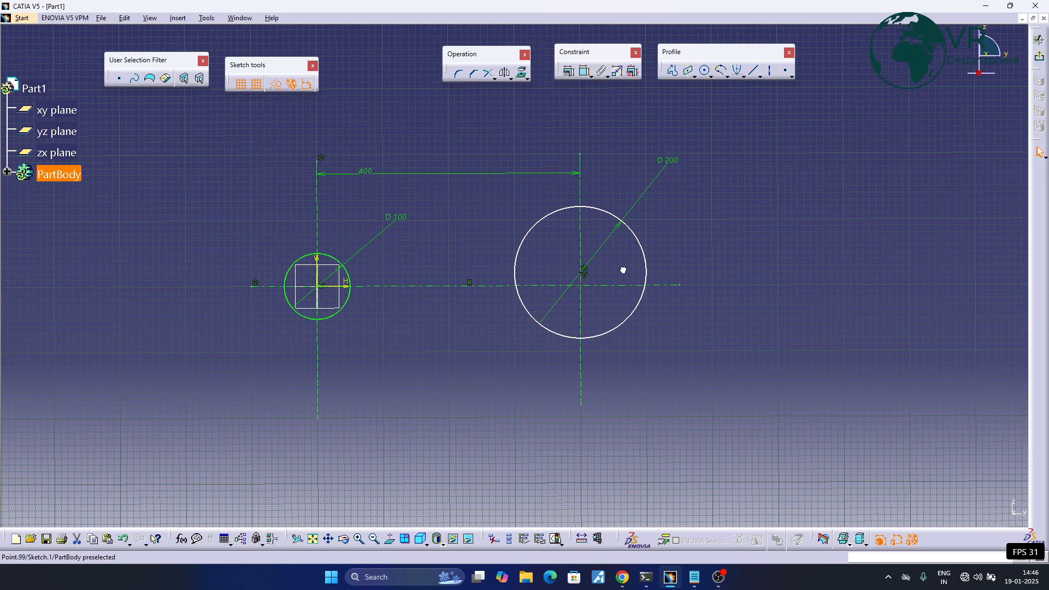
{"action": "left_click", "coordinate": [625, 272]}
{"action": "left_click", "coordinate": [601, 73]}
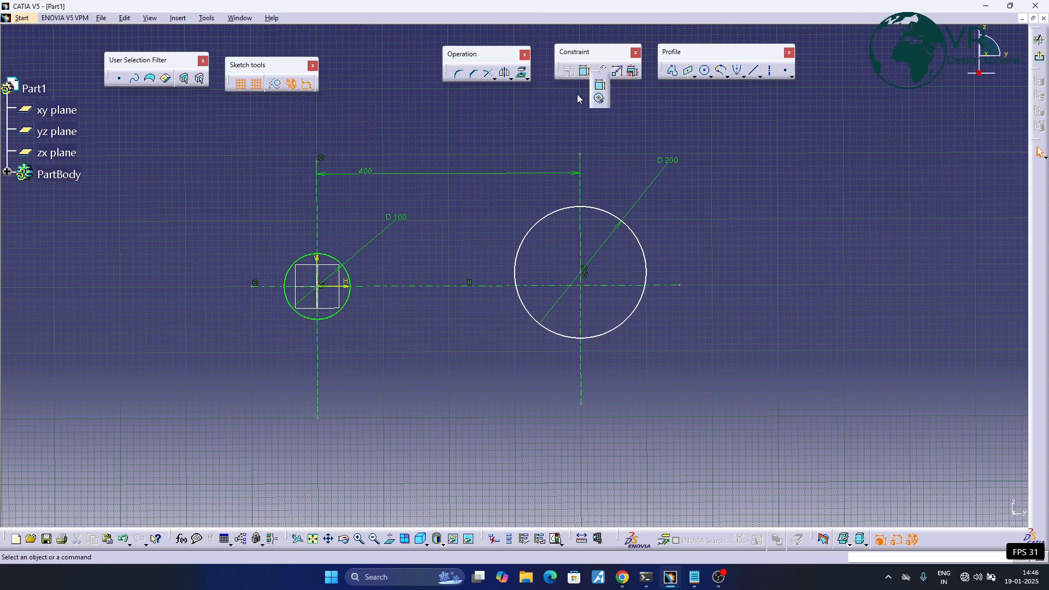
{"action": "left_click", "coordinate": [601, 84]}
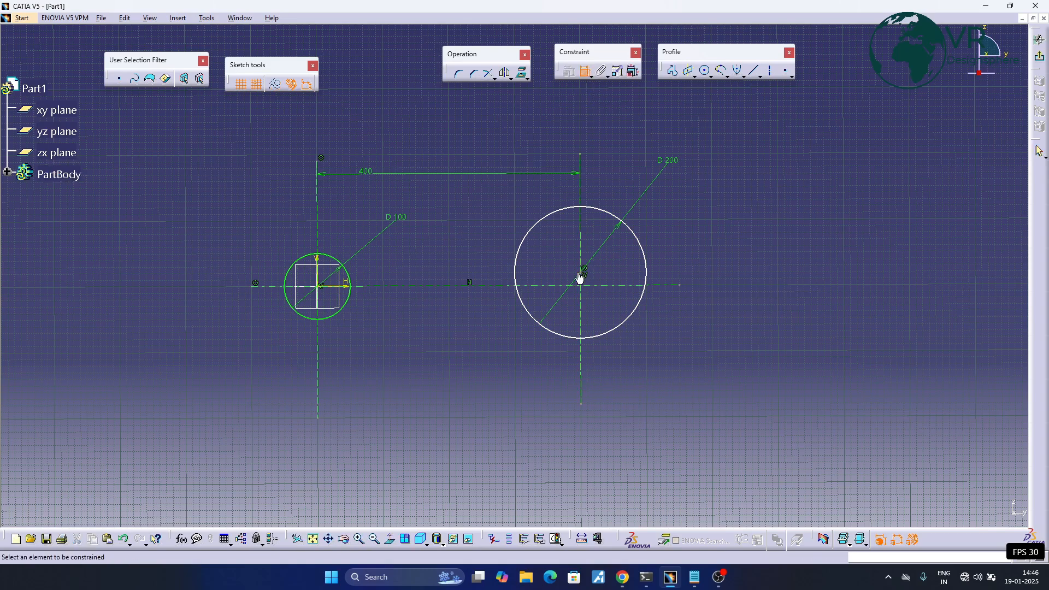
{"action": "left_click", "coordinate": [583, 273]}
{"action": "left_click", "coordinate": [622, 285]}
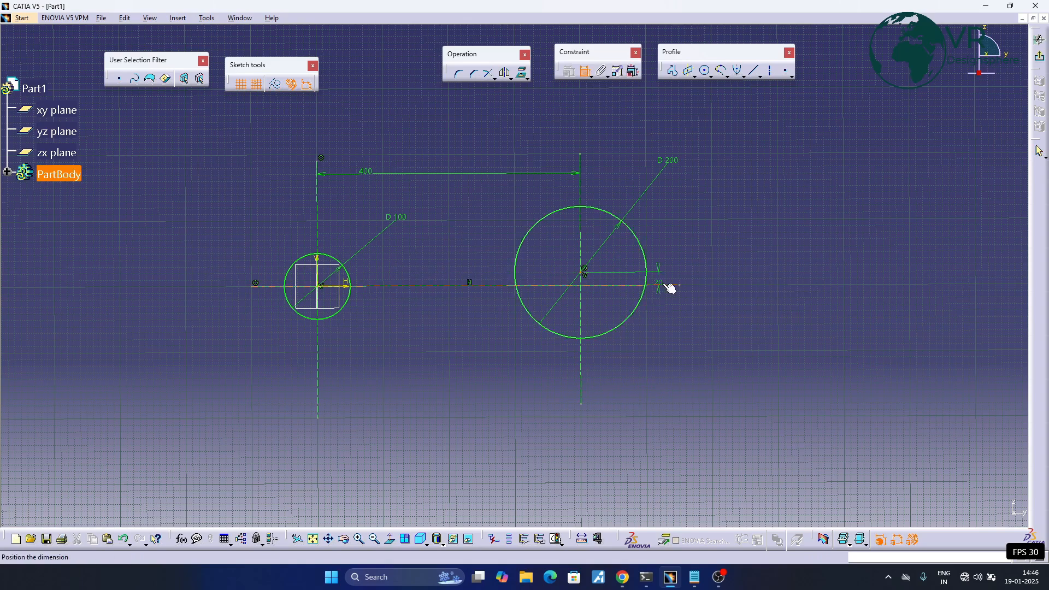
{"action": "left_click", "coordinate": [749, 275]}
{"action": "double_click", "coordinate": [746, 269]}
{"action": "type", "text": "0mm"}
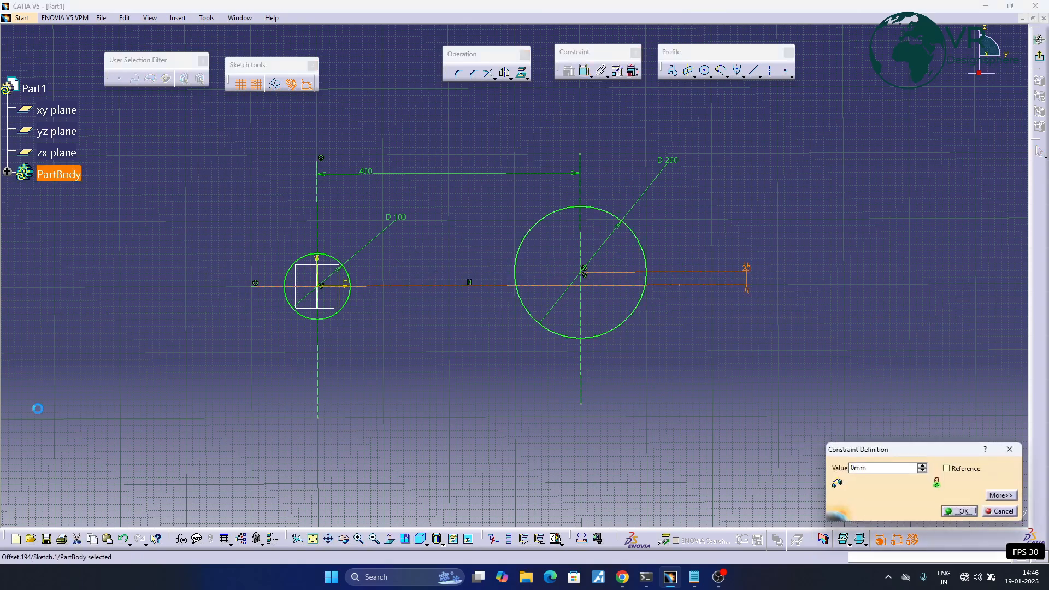
{"action": "key", "text": "Return"}
{"action": "mouse_move", "coordinate": [688, 226]}
{"action": "middle_mouse_down"}
{"action": "mouse_move", "coordinate": [745, 237]}
{"action": "mouse_move", "coordinate": [706, 240]}
{"action": "middle_mouse_up"}
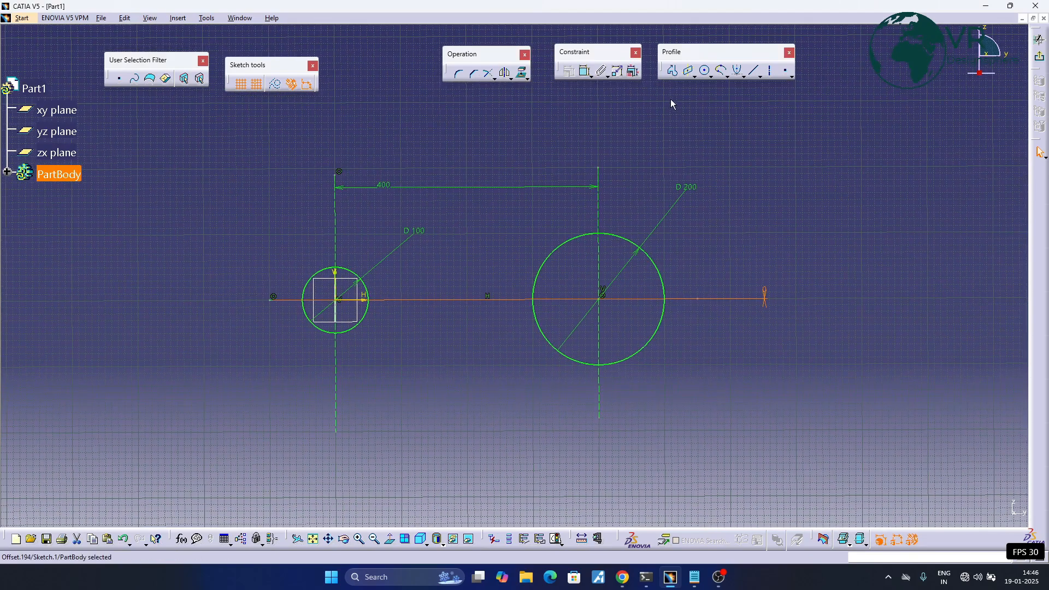
- Draw a line from the small circle's top, tangent to the large circle's upper side, ending about H 470 mm, V 110 mm
{"action": "left_click", "coordinate": [755, 71]}
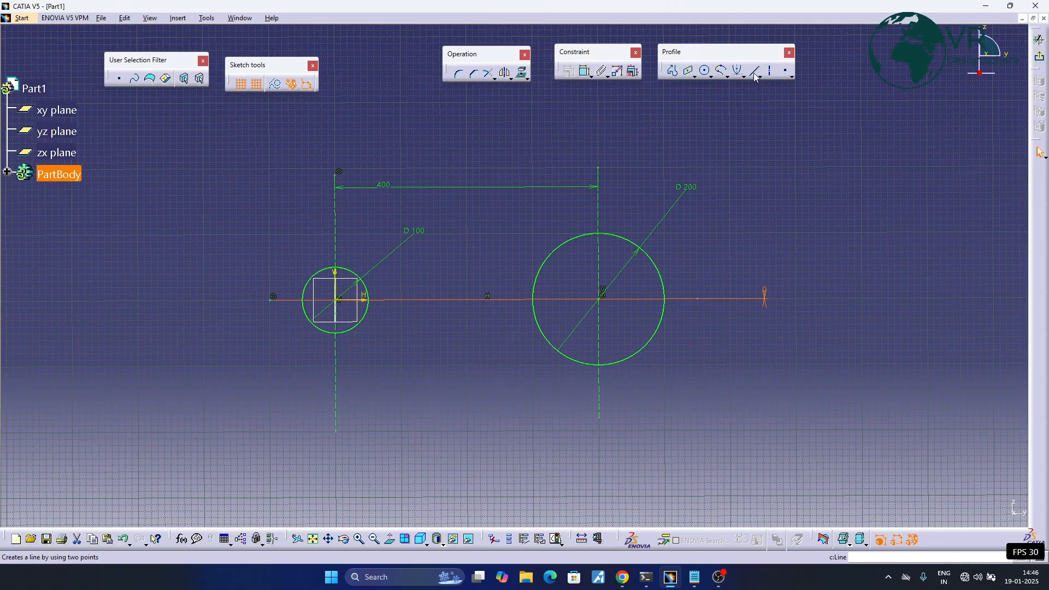
{"action": "left_click", "coordinate": [335, 268]}
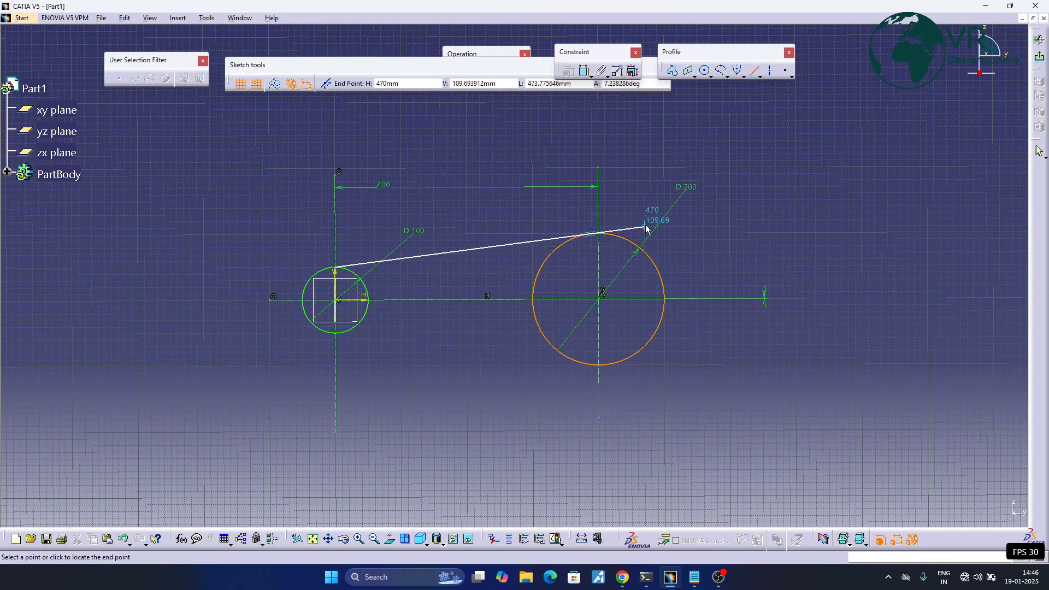
{"action": "left_click", "coordinate": [647, 228]}
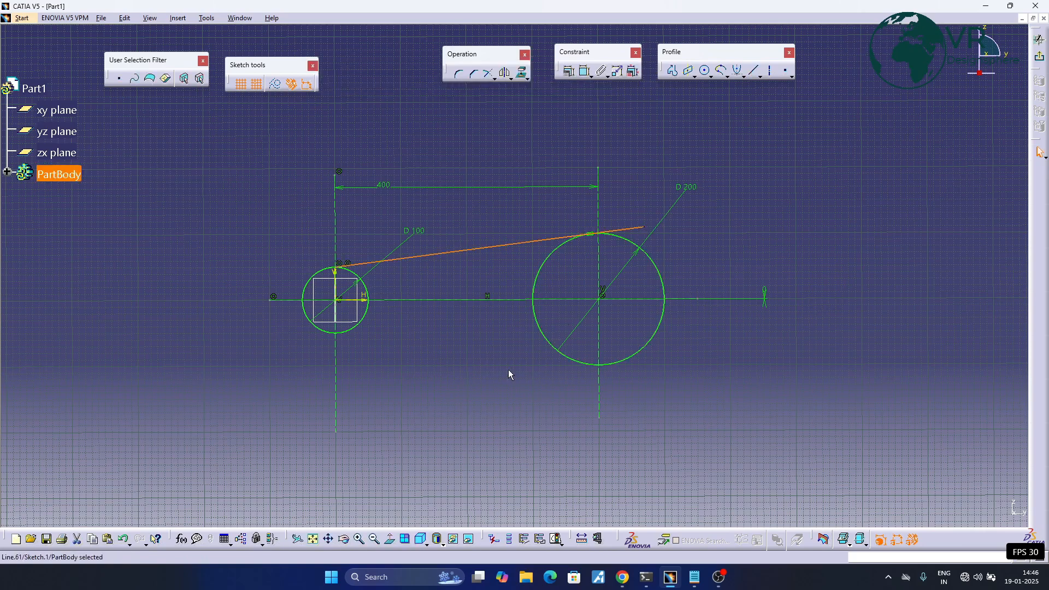
- Draw a line from the small circle's bottom, tangent to the large circle's lower side, ending about H 480 mm, V -111 mm
{"action": "left_click", "coordinate": [756, 70]}
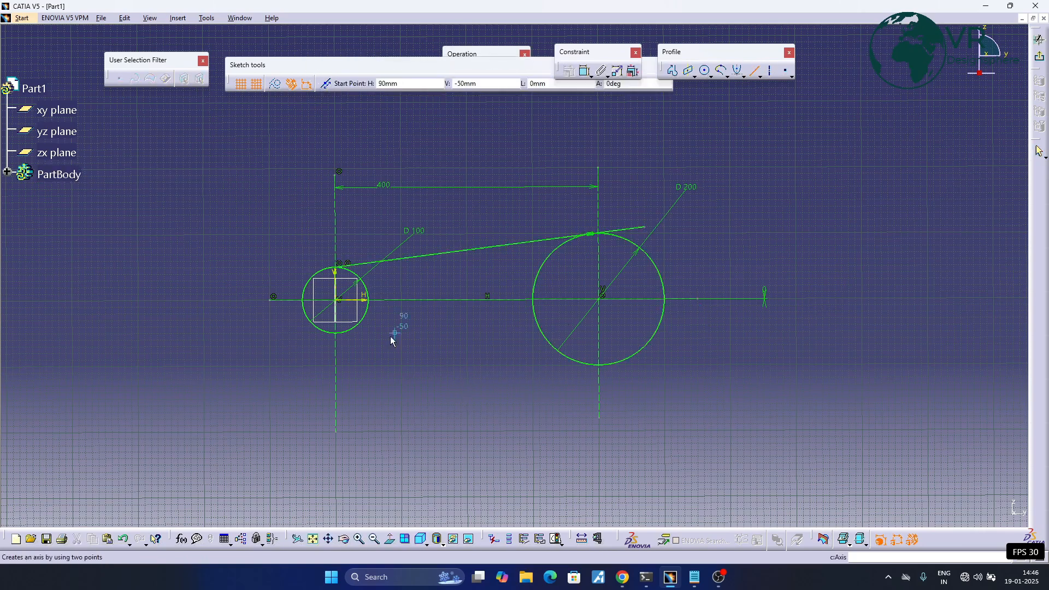
{"action": "left_click", "coordinate": [336, 333]}
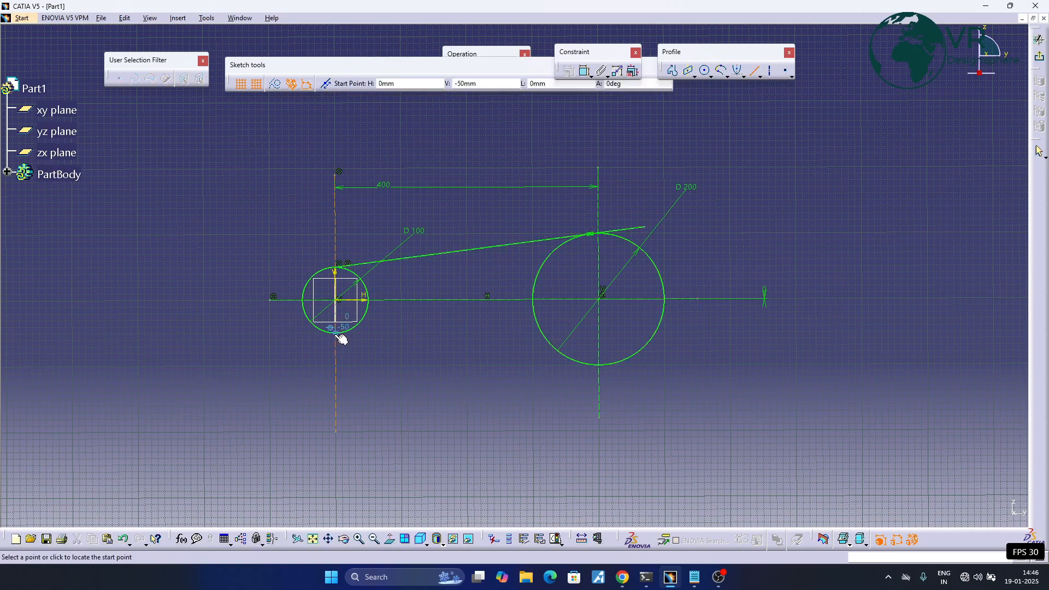
{"action": "left_click", "coordinate": [654, 373]}
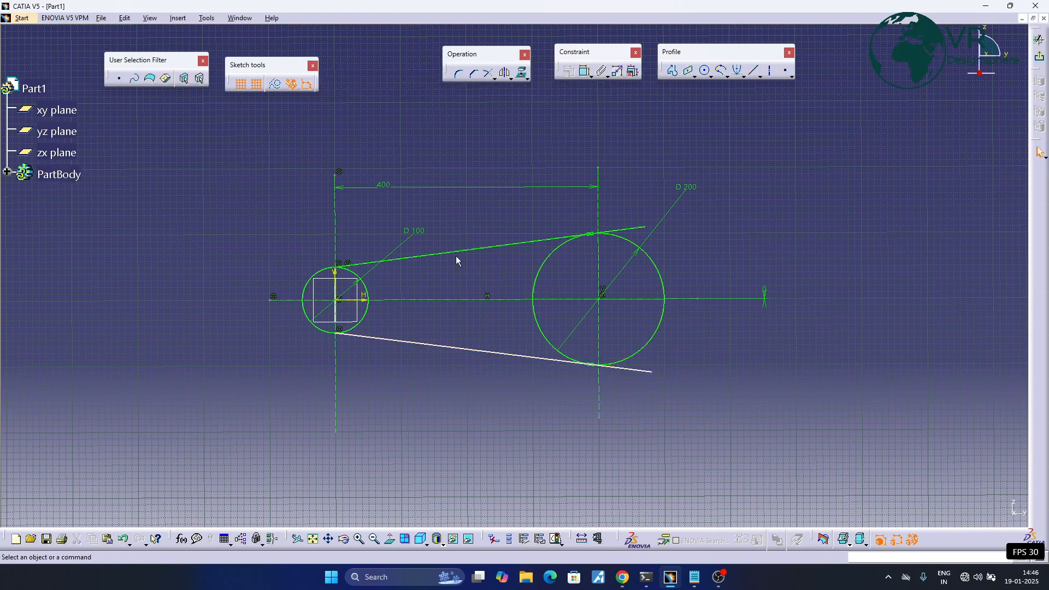
- Trim the small circle against the lower and upper lines, keeping only its outer arc
{"action": "middle_click_drag", "start_coordinate": [627, 289], "coordinate": [705, 274]}
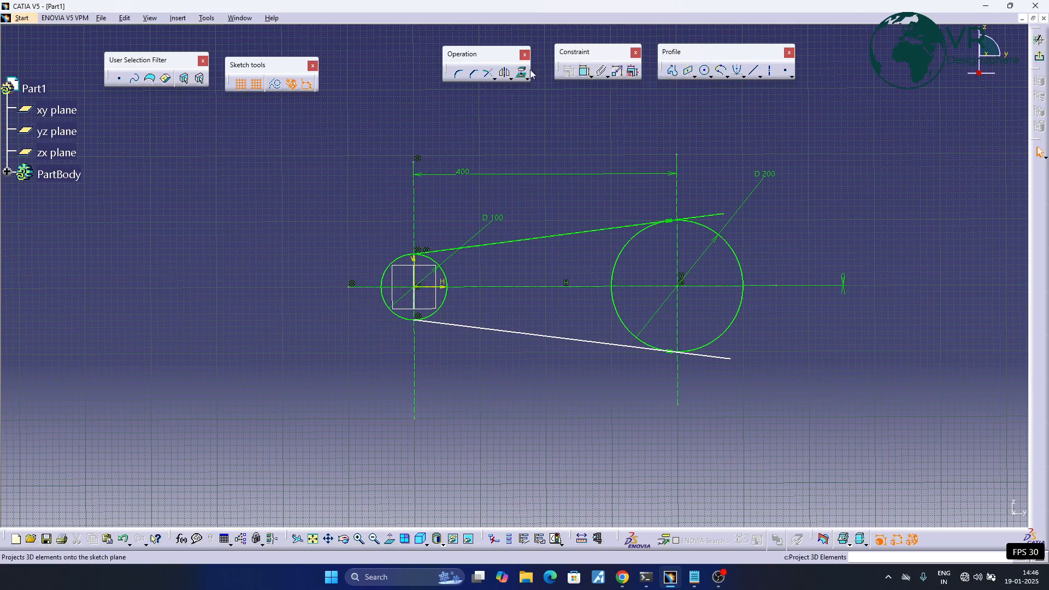
{"action": "middle_click_drag", "start_coordinate": [529, 174], "coordinate": [458, 164]}
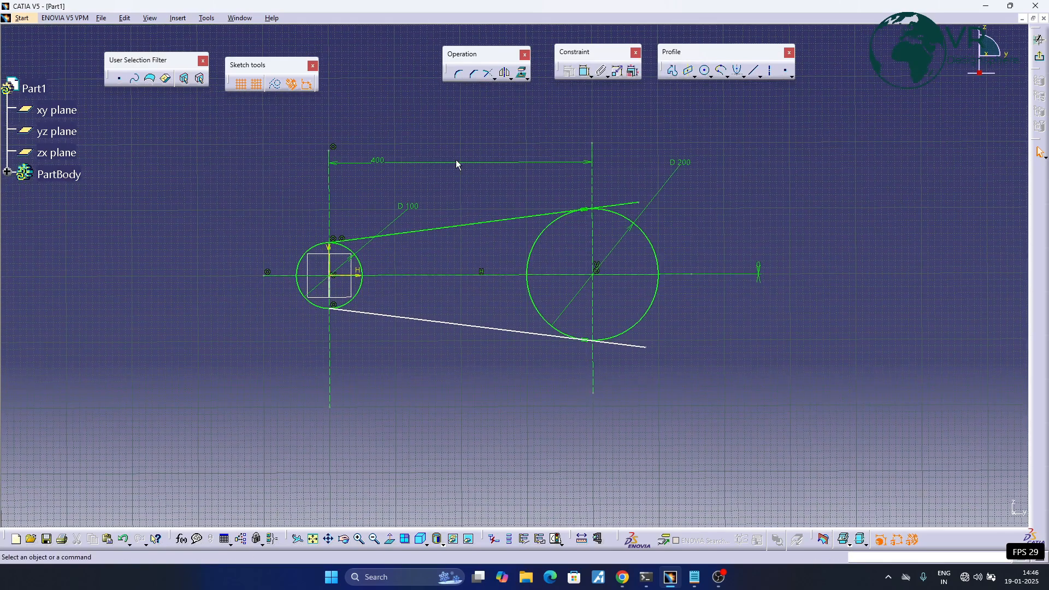
{"action": "left_click", "coordinate": [488, 76]}
{"action": "left_click", "coordinate": [608, 344]}
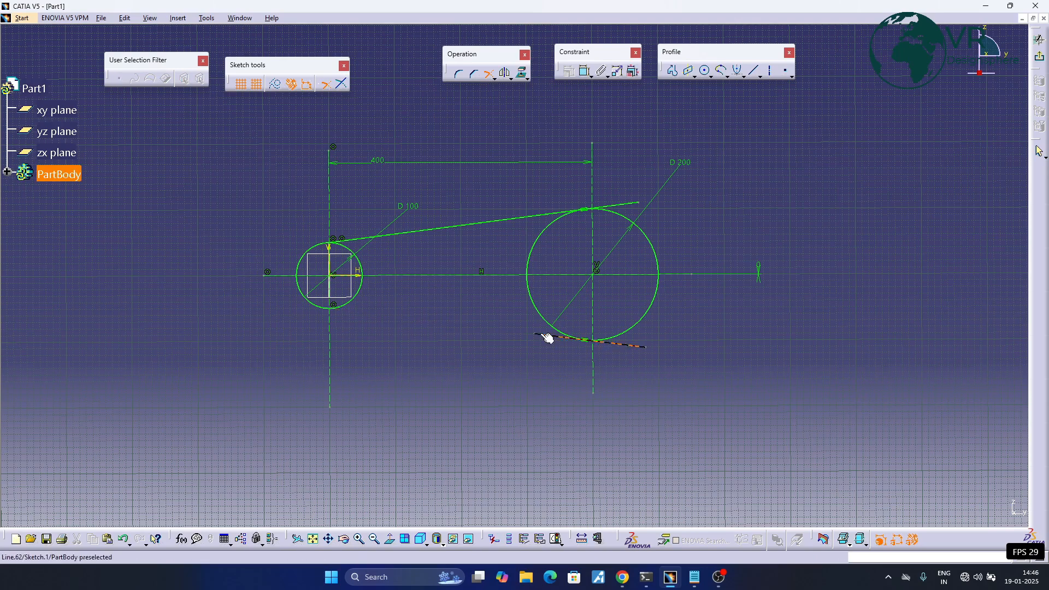
{"action": "left_click", "coordinate": [309, 300]}
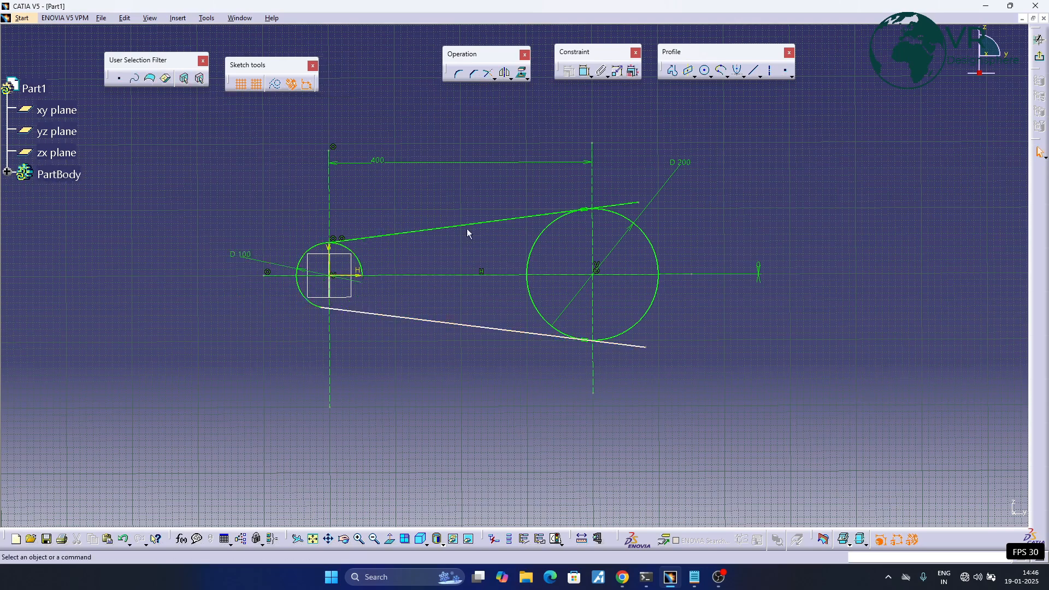
{"action": "left_click", "coordinate": [488, 73]}
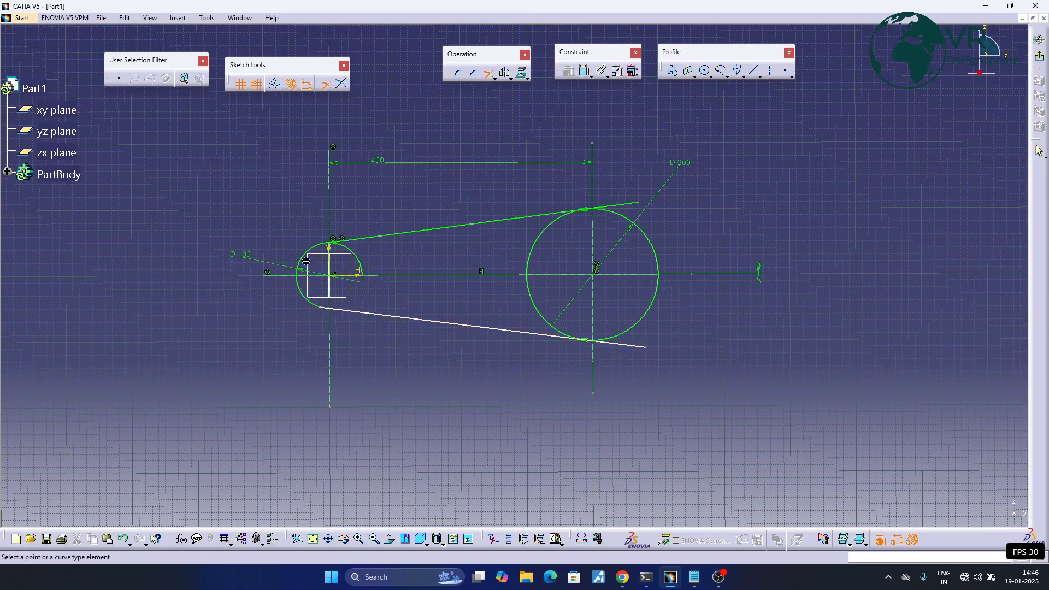
{"action": "left_click", "coordinate": [347, 240]}
{"action": "left_click", "coordinate": [316, 244]}
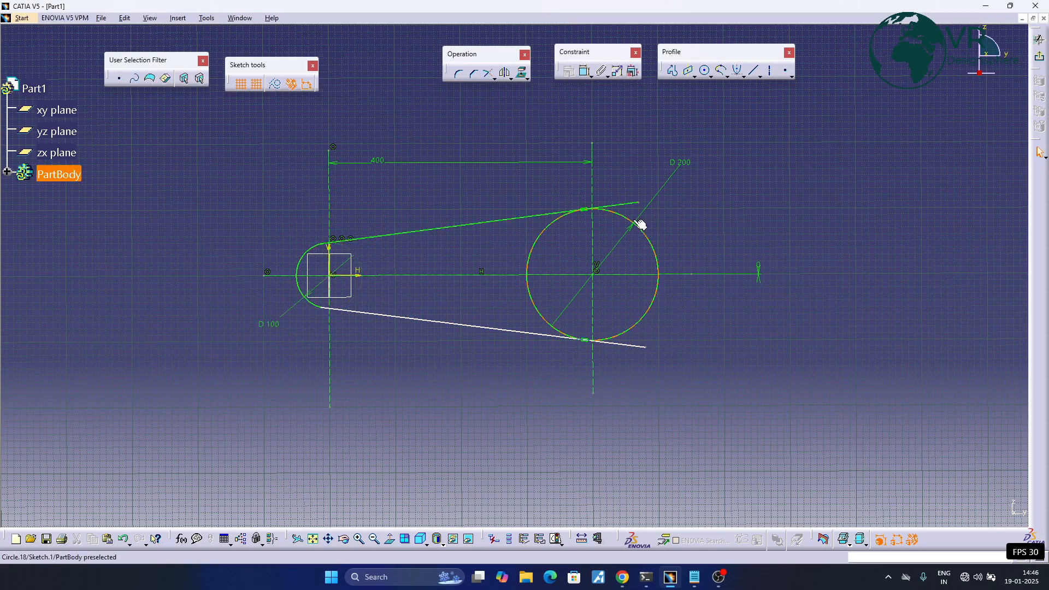
- Trim the large circle against the upper and lower lines, keeping its outer arc and removing the line overhangs
{"action": "left_click", "coordinate": [553, 218]}
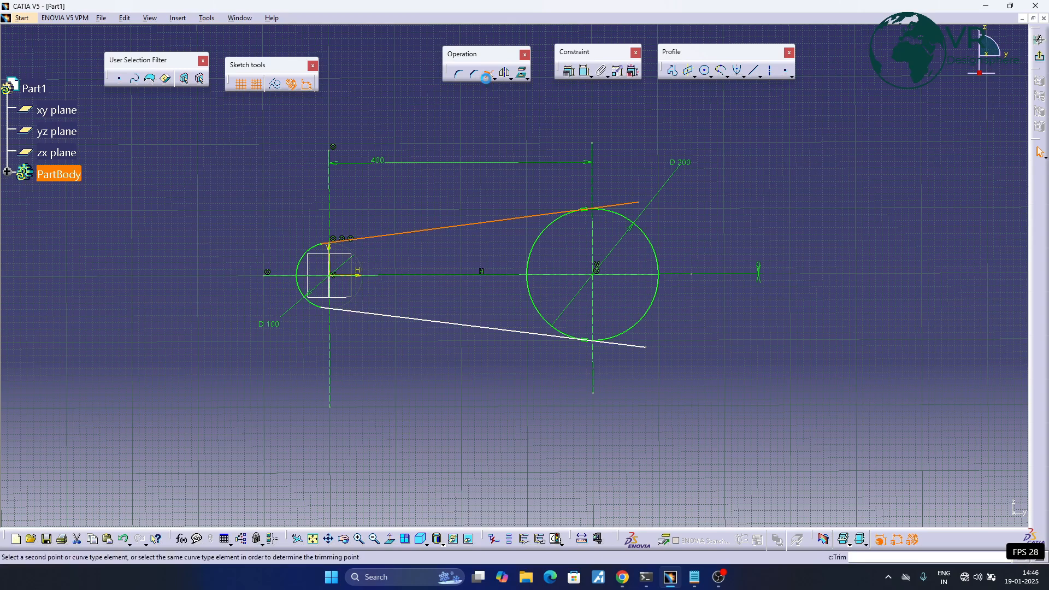
{"action": "left_click", "coordinate": [486, 71]}
{"action": "left_click", "coordinate": [608, 217]}
{"action": "left_click", "coordinate": [487, 73]}
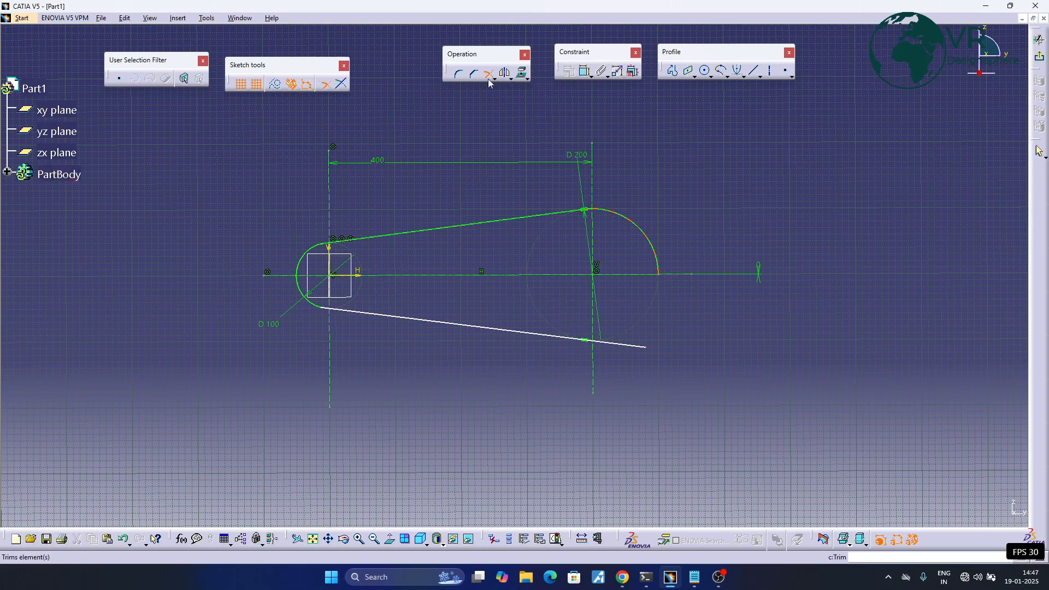
{"action": "left_click", "coordinate": [659, 261]}
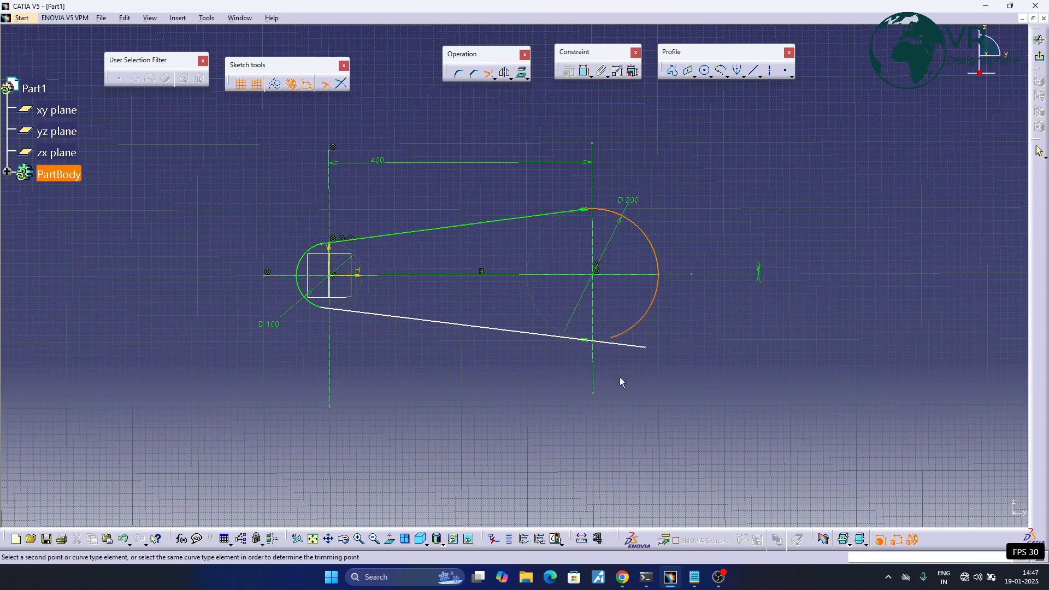
{"action": "left_click", "coordinate": [563, 337]}
{"action": "mouse_move", "coordinate": [455, 263]}
{"action": "middle_mouse_down"}
{"action": "mouse_move", "coordinate": [497, 255]}
{"action": "mouse_move", "coordinate": [490, 307]}
{"action": "middle_mouse_up"}
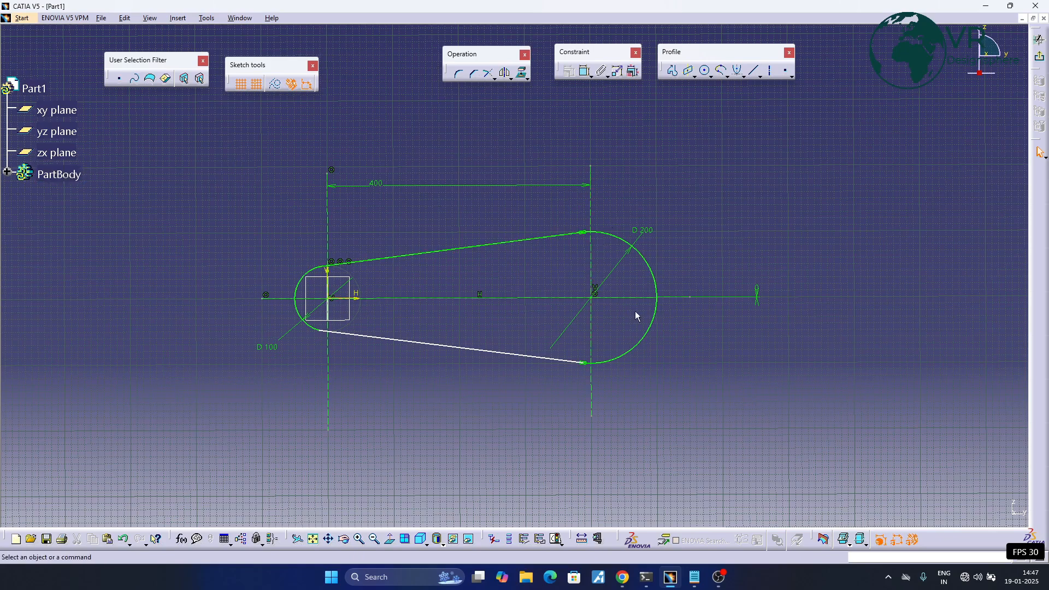
- Bring up the available point-creation commands for the sketch
{"action": "middle_click_drag", "start_coordinate": [481, 264], "coordinate": [501, 264]}
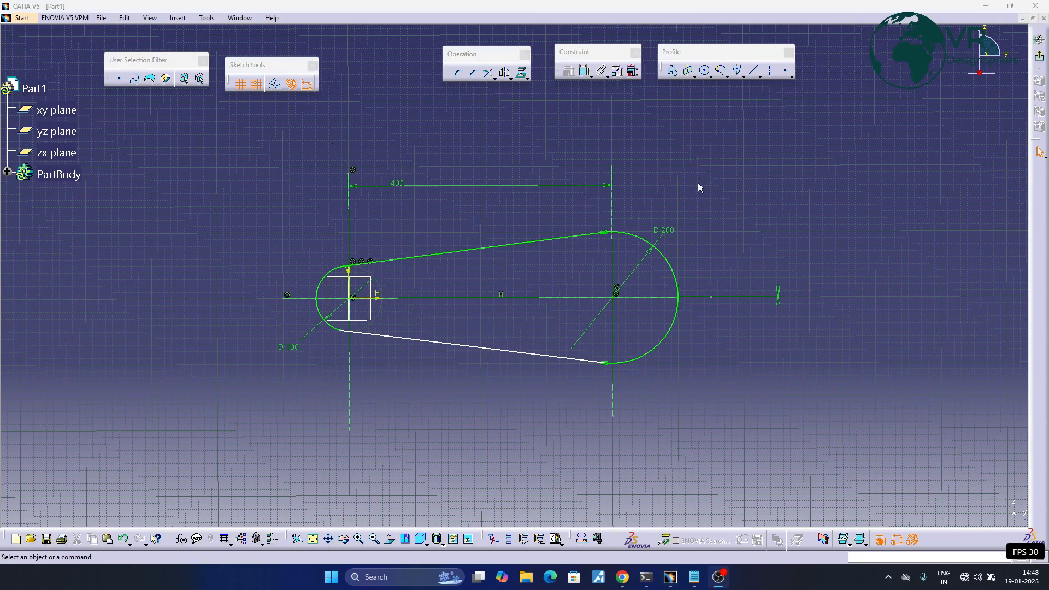
{"action": "left_click", "coordinate": [787, 71]}
{"action": "left_click", "coordinate": [792, 75]}
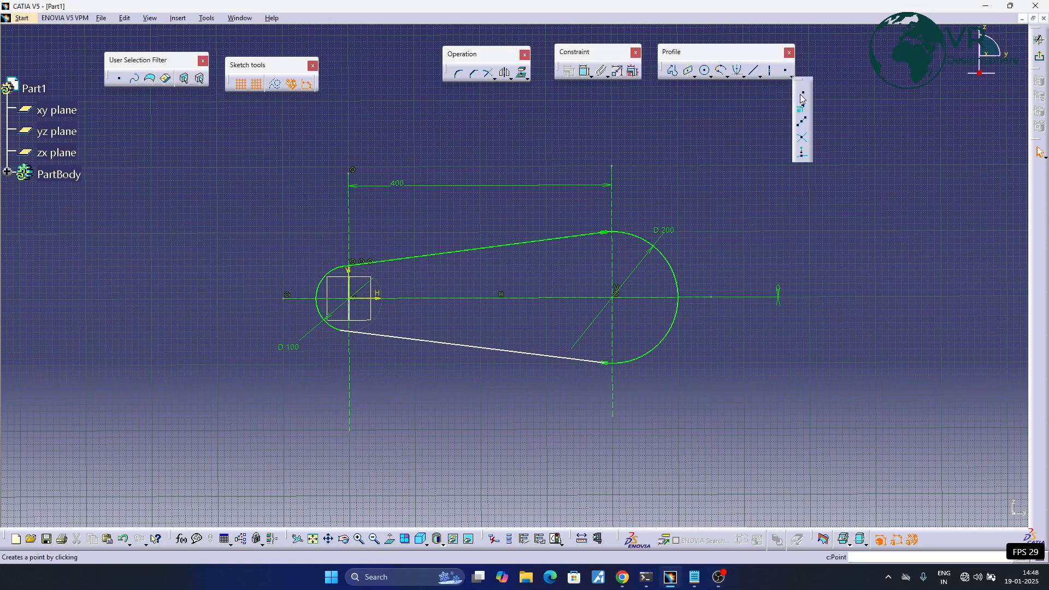
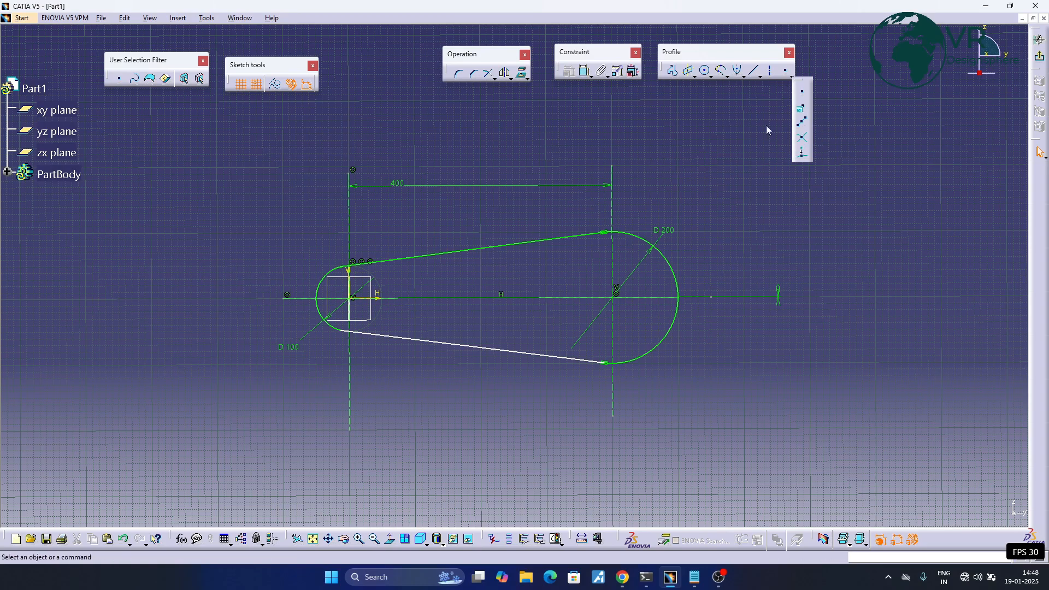
- Place a free point in the empty area above the closed two-arc profile
{"action": "left_click", "coordinate": [723, 123]}
{"action": "left_click", "coordinate": [785, 70]}
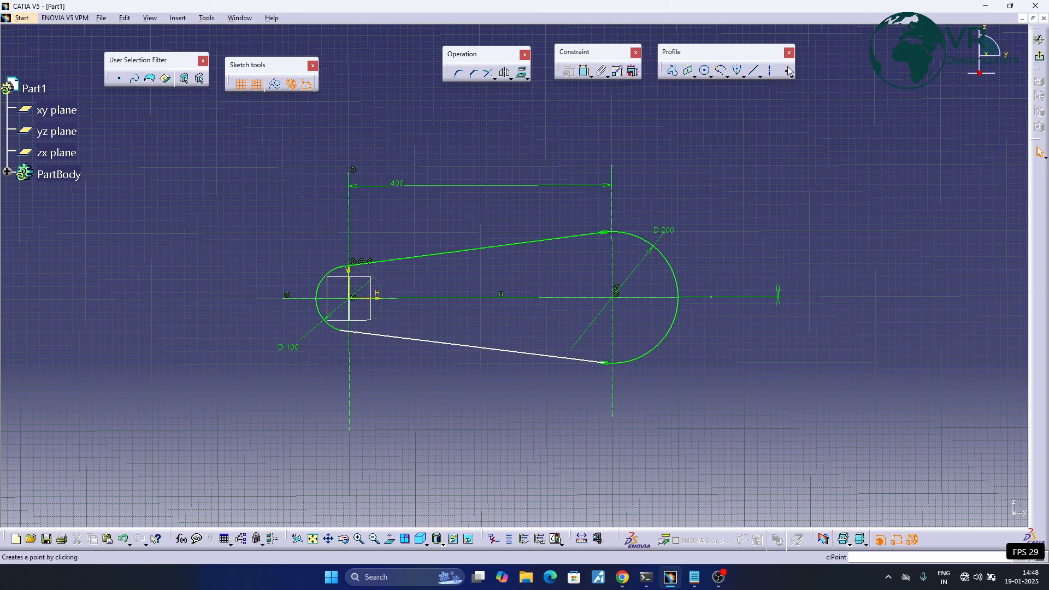
{"action": "left_click", "coordinate": [486, 153]}
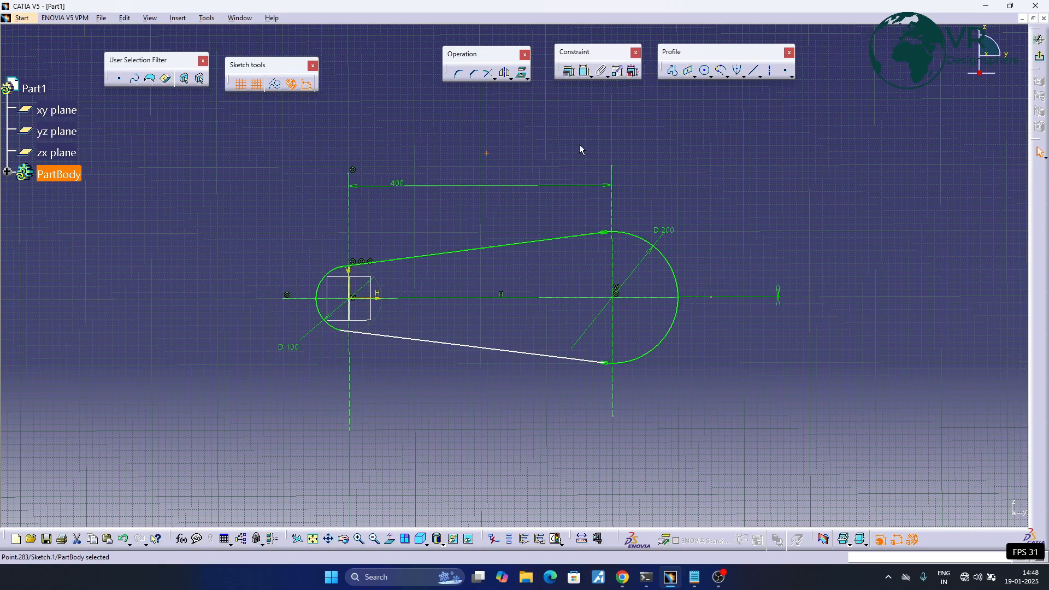
- Place a point on the profile's upper tangent line at about H 187 mm, V 74 mm
{"action": "left_click", "coordinate": [785, 70]}
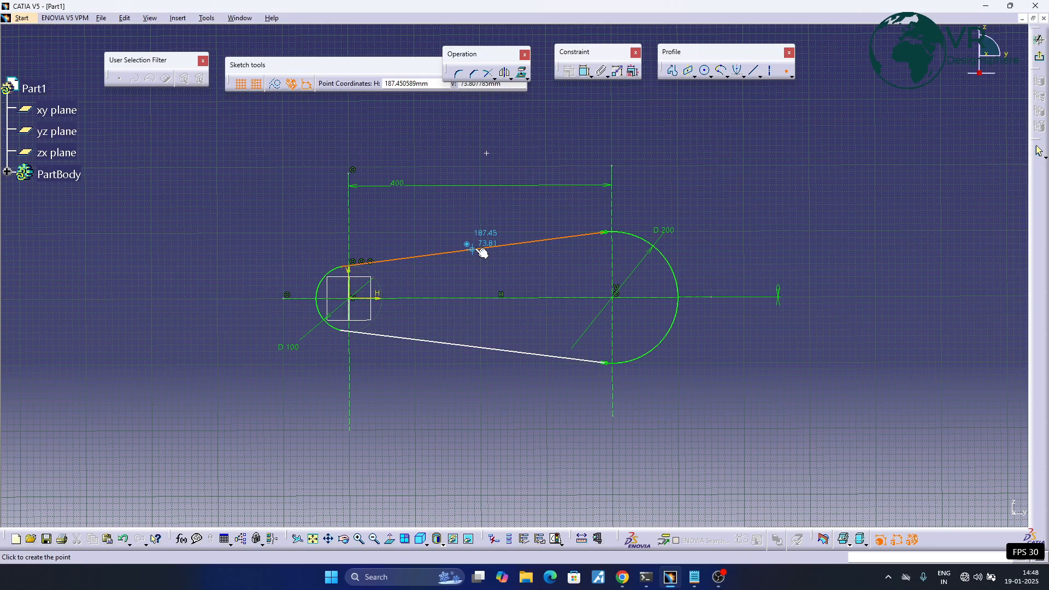
{"action": "type", "text": "230"}
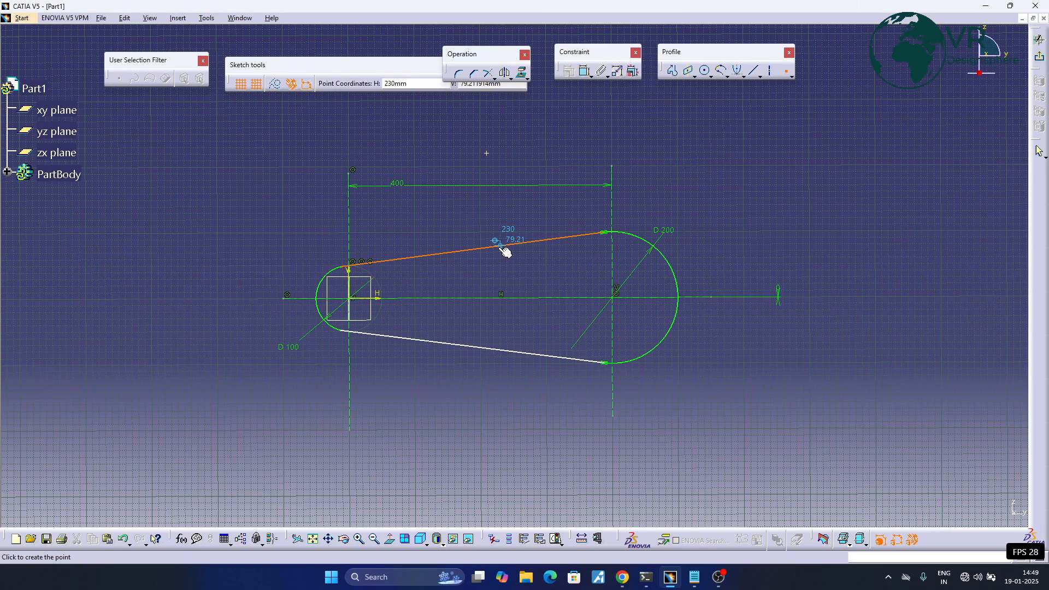
{"action": "left_click", "coordinate": [471, 250]}
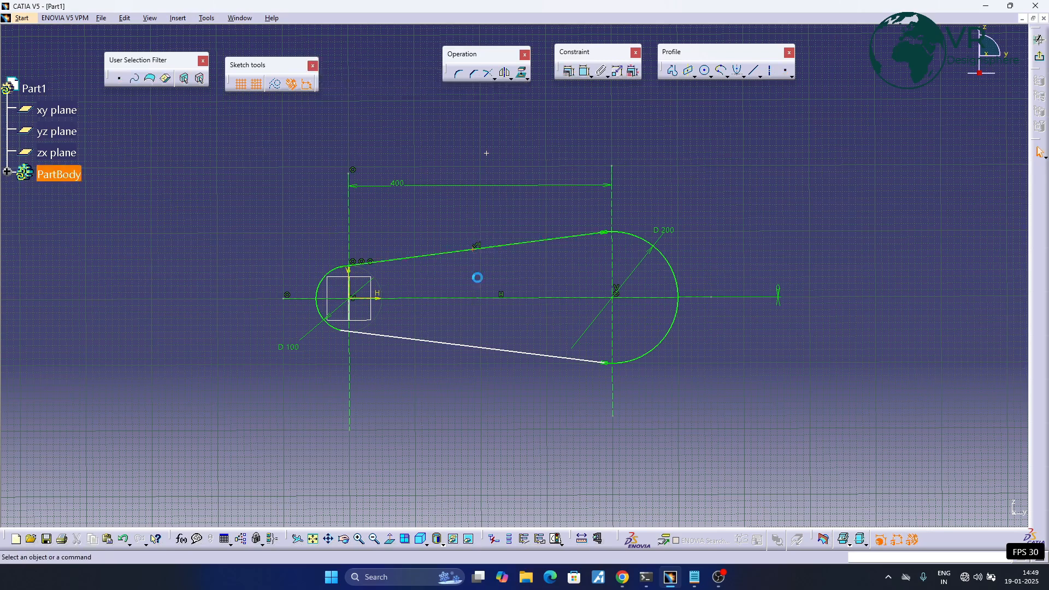
{"action": "left_click", "coordinate": [480, 276]}
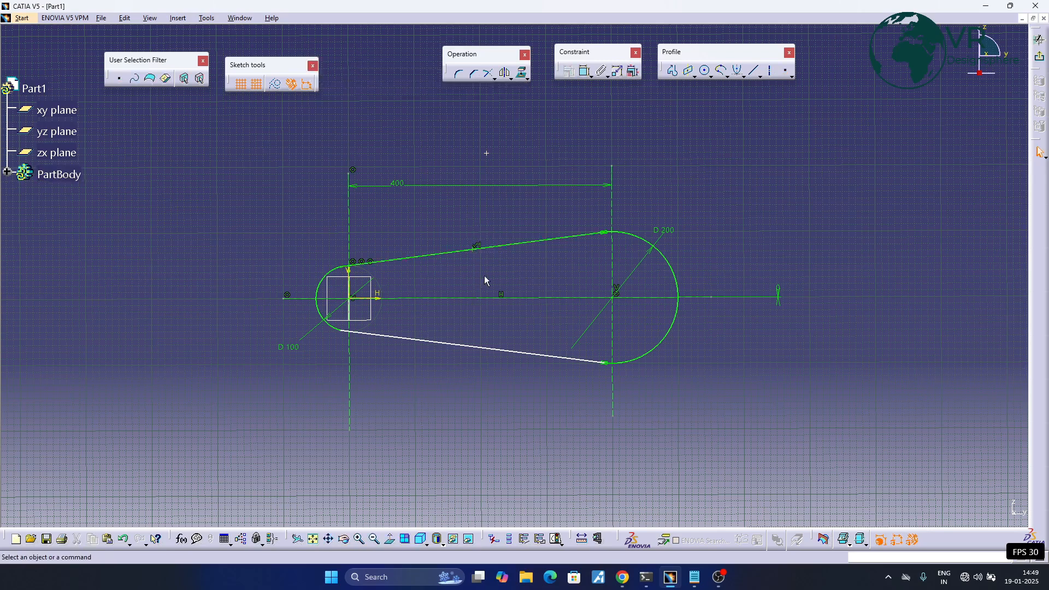
- Create intersection points between the large 200 mm diameter arc and the vertical construction line through its centre
{"action": "left_click", "coordinate": [790, 77]}
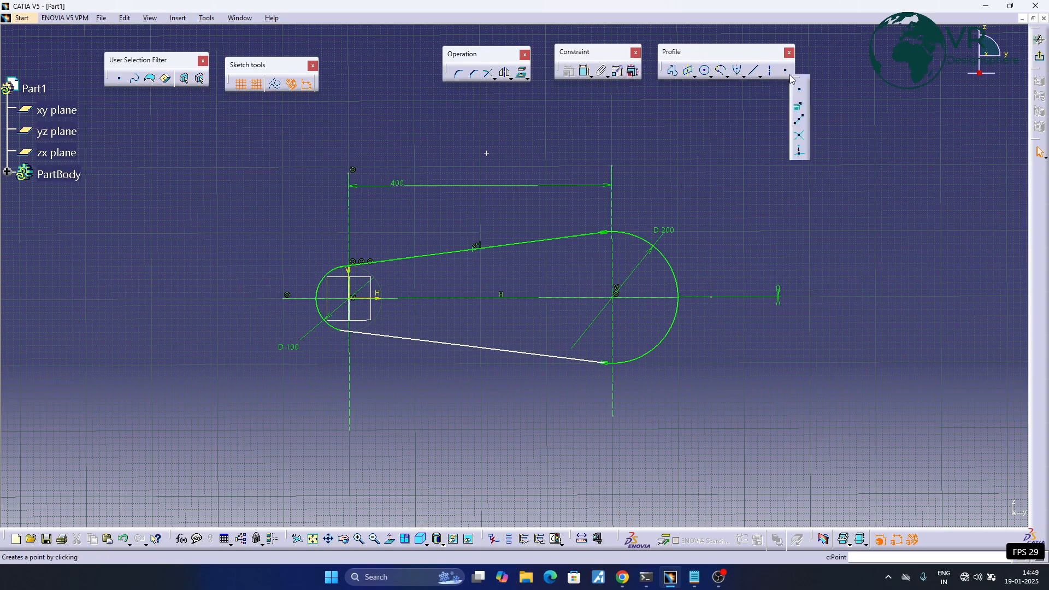
{"action": "left_click", "coordinate": [800, 137]}
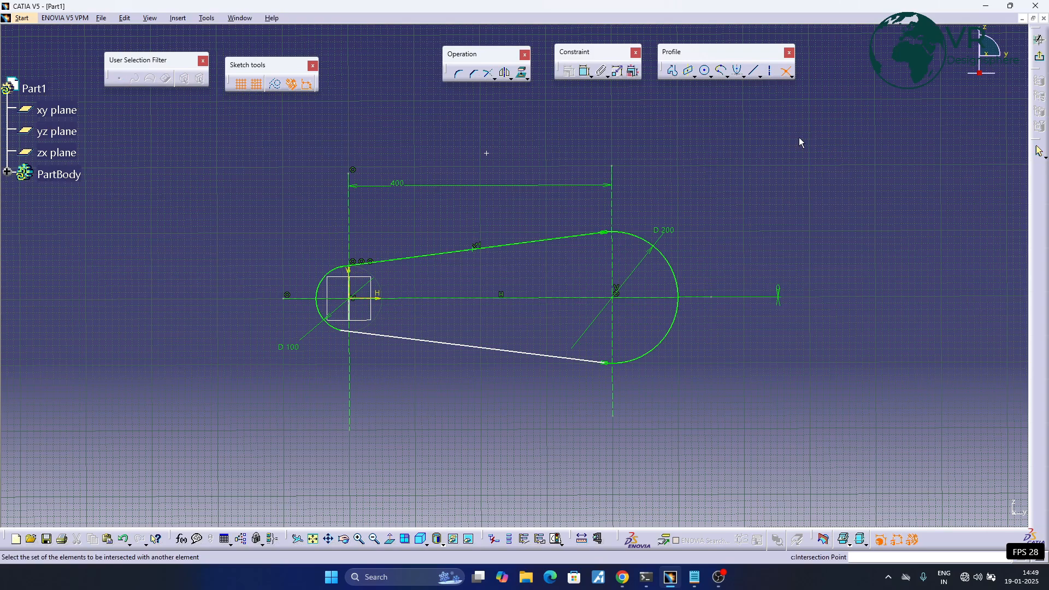
{"action": "mouse_move", "coordinate": [466, 338]}
{"action": "middle_mouse_down"}
{"action": "mouse_move", "coordinate": [382, 302]}
{"action": "mouse_move", "coordinate": [370, 337]}
{"action": "mouse_move", "coordinate": [391, 292]}
{"action": "middle_mouse_up"}
{"action": "middle_click_drag", "start_coordinate": [392, 291], "coordinate": [382, 337]}
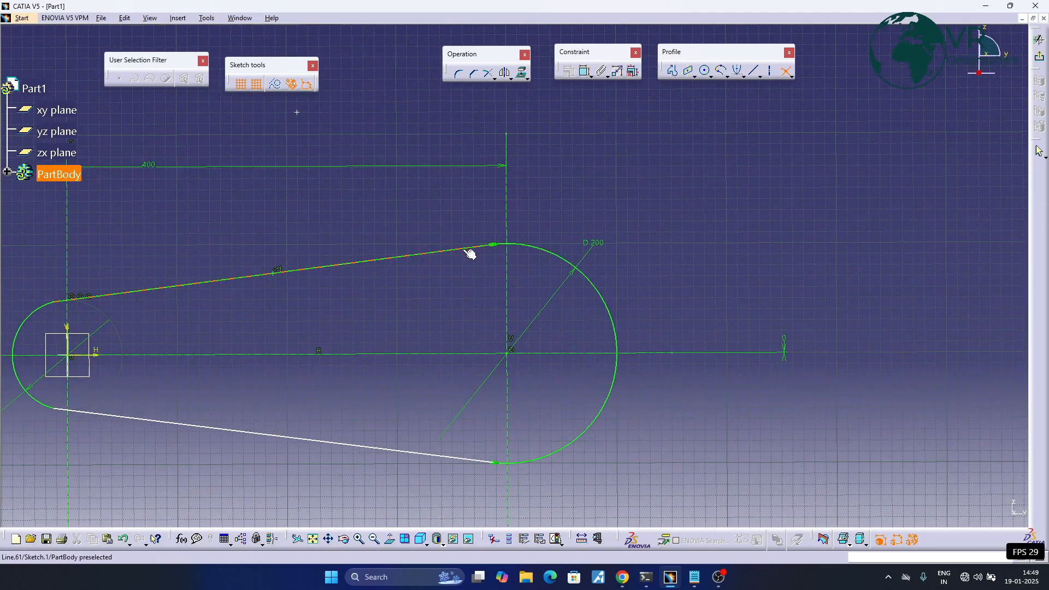
{"action": "middle_click_drag", "start_coordinate": [502, 240], "coordinate": [512, 232], "text": "ctrl"}
{"action": "left_click", "coordinate": [512, 231]}
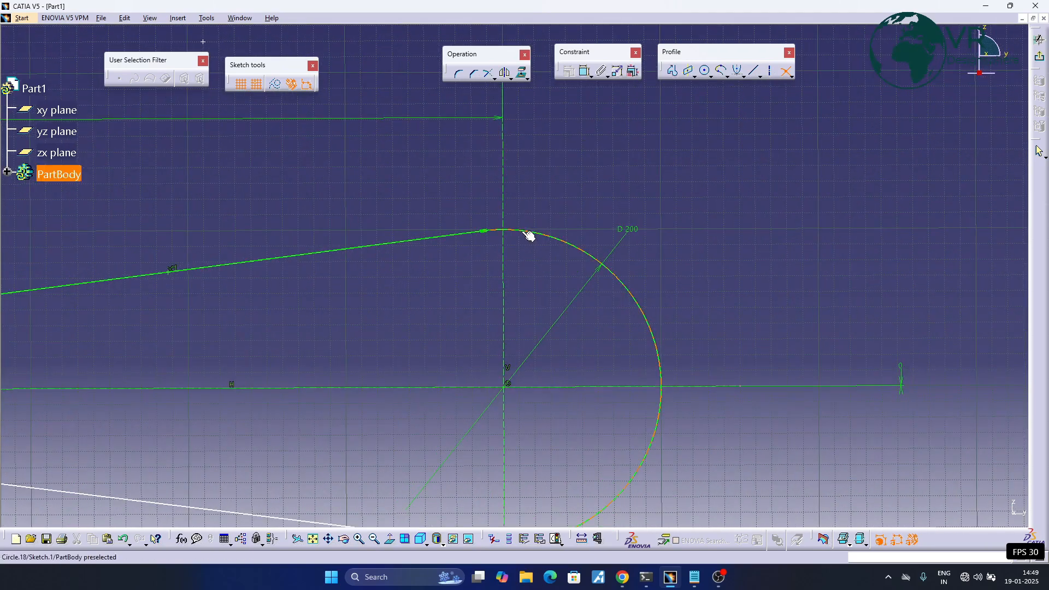
{"action": "left_click", "coordinate": [503, 184]}
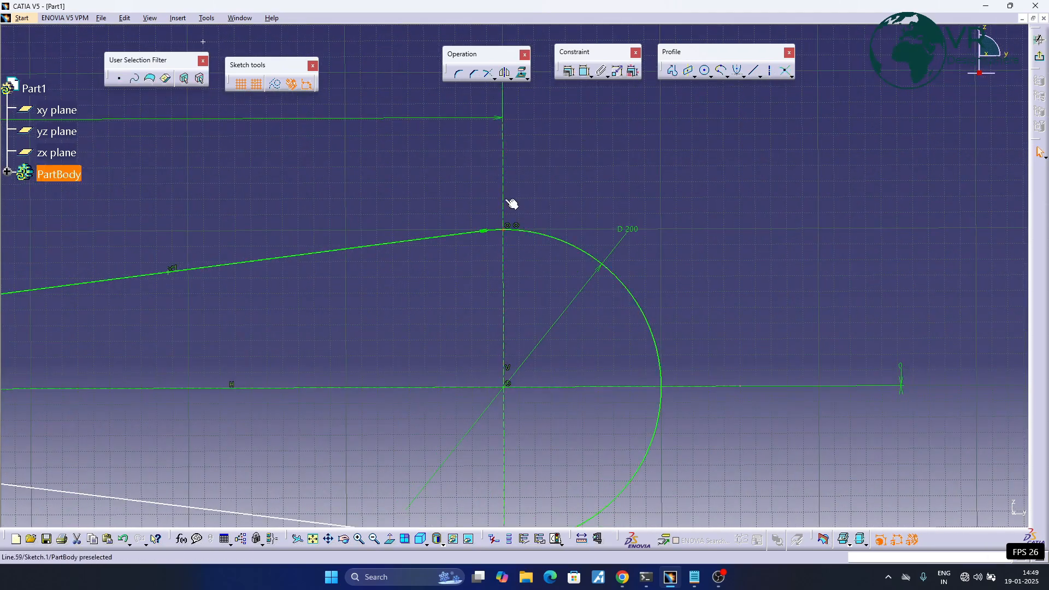
{"action": "left_click", "coordinate": [507, 232]}
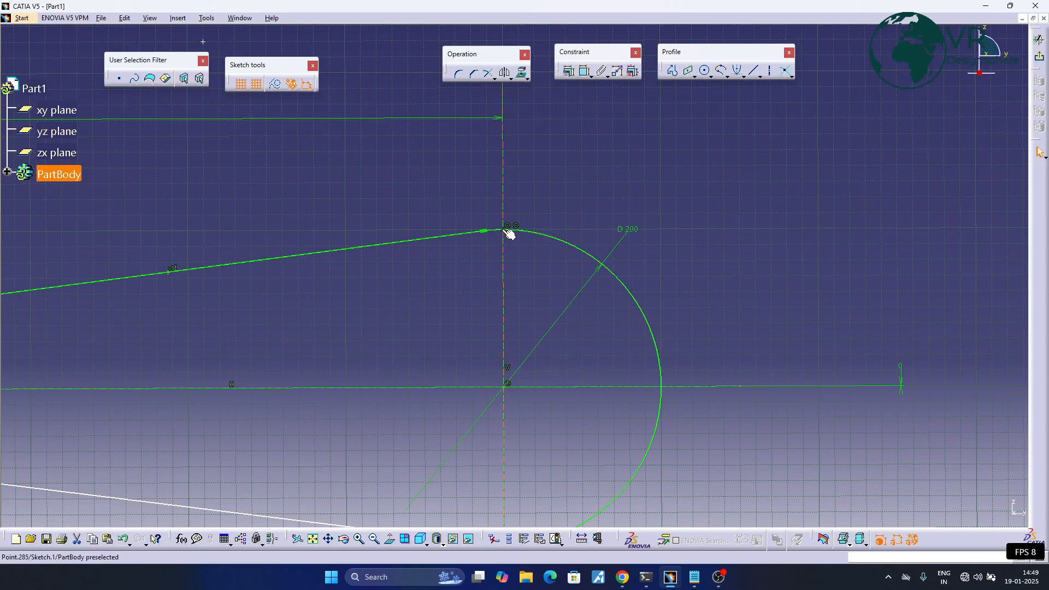
- Repeat the Intersection Point operation, picking the vertical construction line first and the large arc second
{"action": "left_click", "coordinate": [785, 71]}
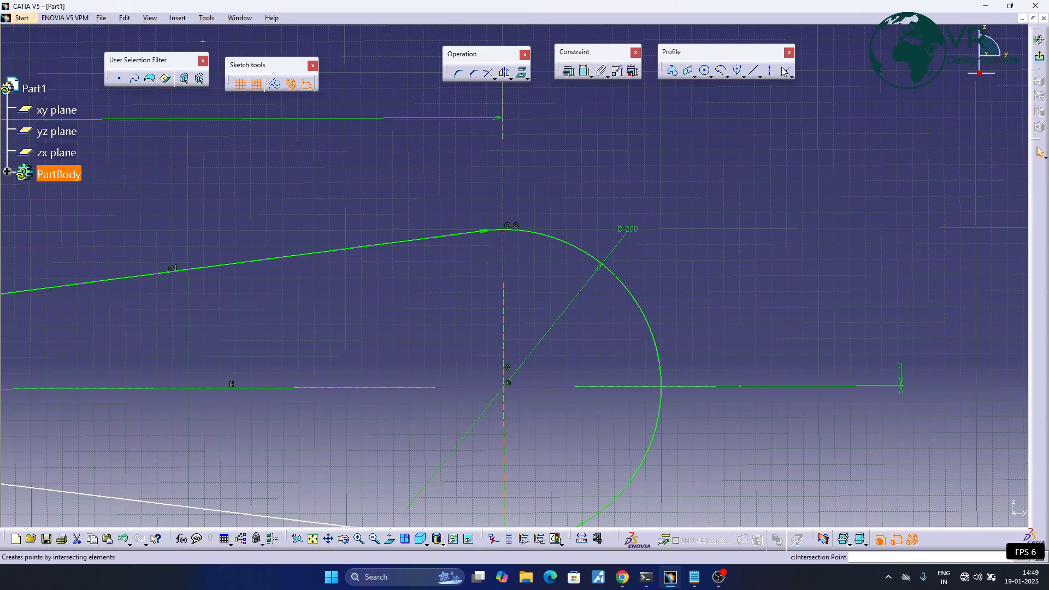
{"action": "left_click", "coordinate": [504, 188]}
{"action": "left_click", "coordinate": [530, 232]}
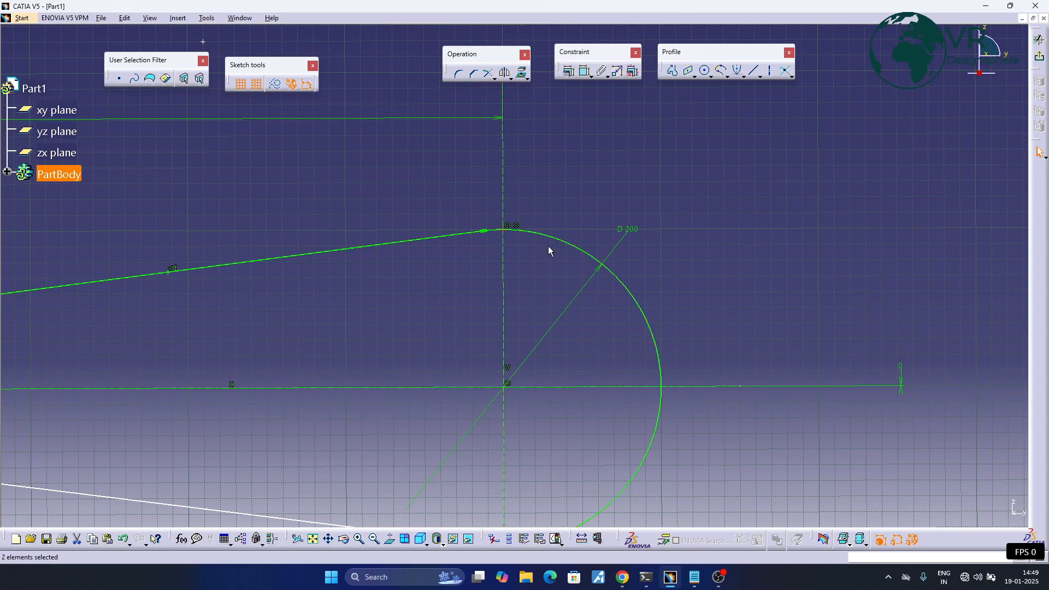
- Delete the whole profile with its construction lines, points and constraints to leave the sketch empty
{"action": "mouse_move", "coordinate": [365, 309]}
{"action": "middle_mouse_down"}
{"action": "mouse_move", "coordinate": [432, 309]}
{"action": "mouse_move", "coordinate": [429, 321]}
{"action": "middle_mouse_up"}
{"action": "mouse_move", "coordinate": [389, 286]}
{"action": "middle_mouse_down"}
{"action": "mouse_move", "coordinate": [497, 279]}
{"action": "mouse_move", "coordinate": [506, 323]}
{"action": "middle_mouse_up"}
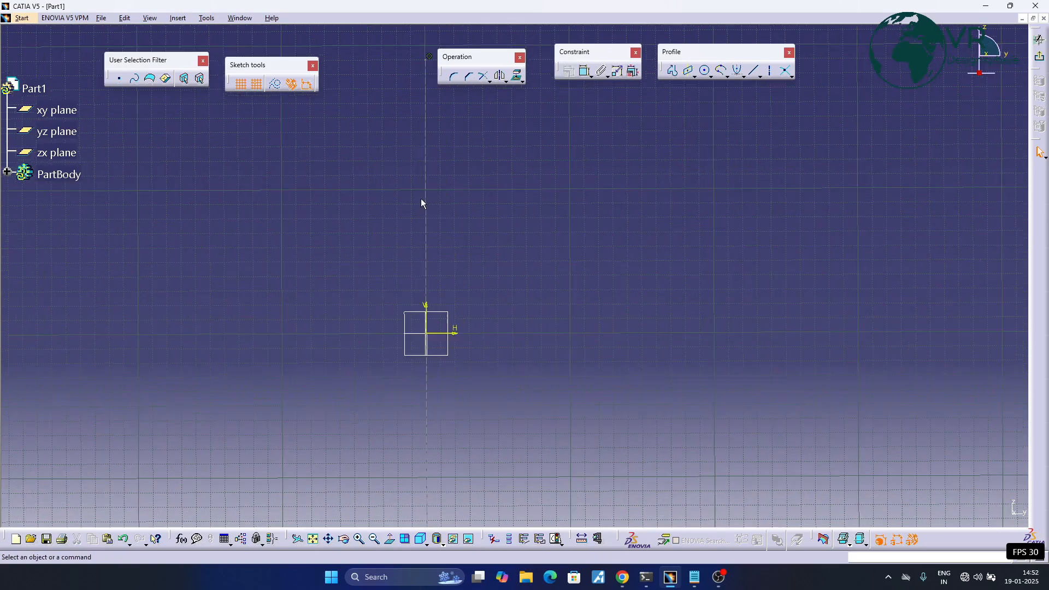
{"action": "left_click", "coordinate": [432, 205]}
{"action": "key", "text": "Delete"}
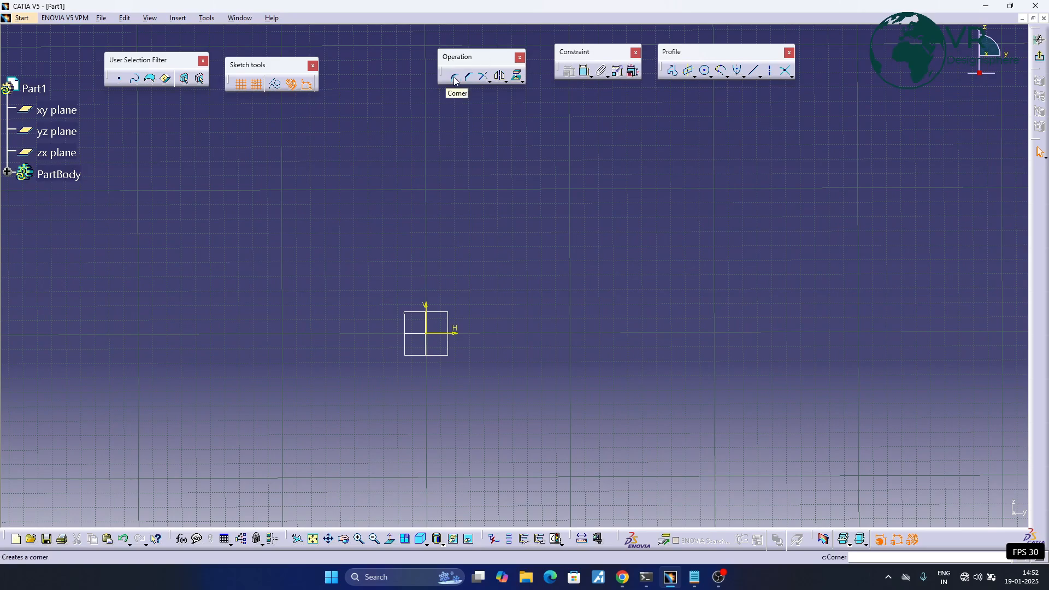
- Draw a rectangle around the sketch origin, about 140 mm wide and 120 mm high
{"action": "left_click", "coordinate": [693, 77]}
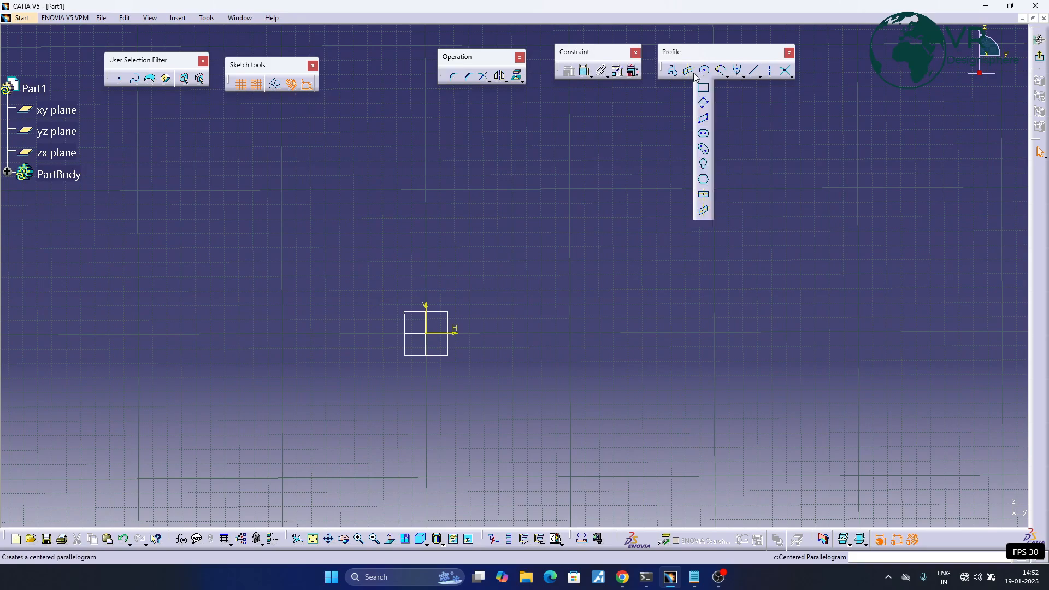
{"action": "left_click", "coordinate": [703, 91]}
{"action": "left_click", "coordinate": [340, 218]}
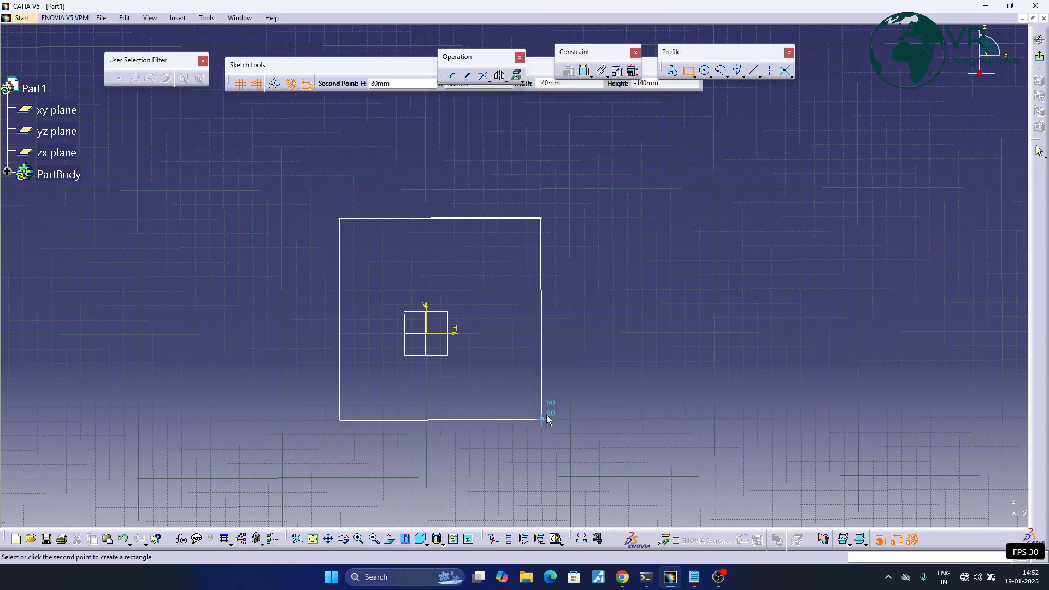
{"action": "left_click", "coordinate": [542, 390]}
- Constrain the distance between the rectangle's top and bottom edges to 100 mm
{"action": "left_click", "coordinate": [586, 73]}
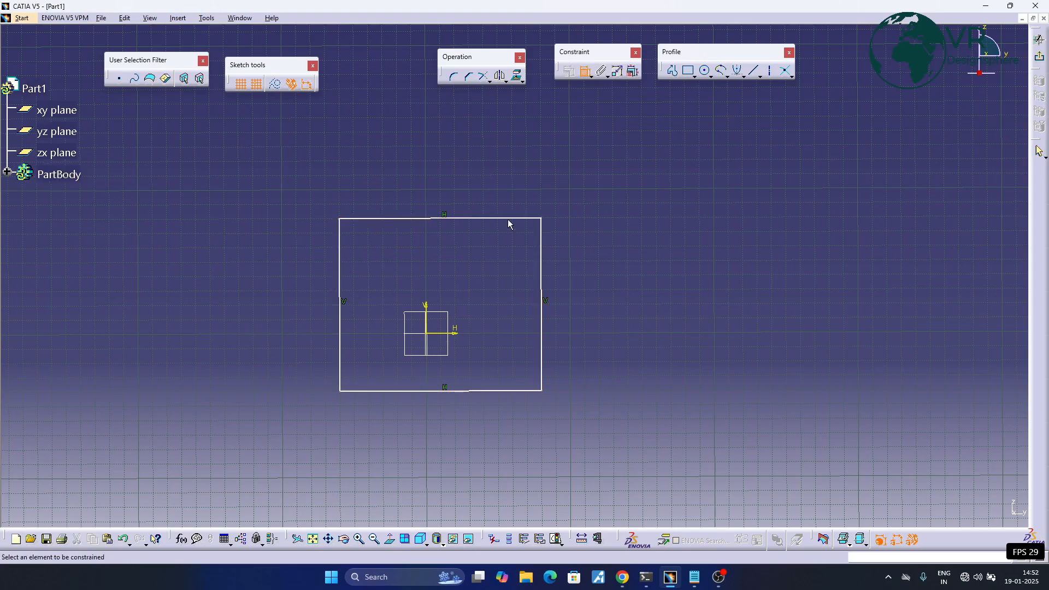
{"action": "left_click", "coordinate": [512, 218]}
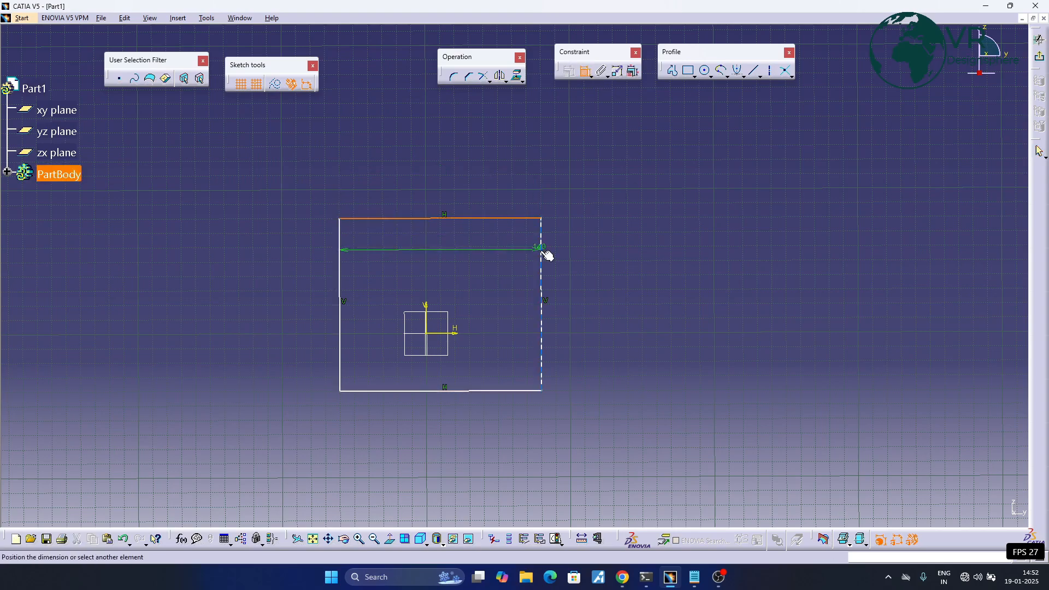
{"action": "left_click", "coordinate": [503, 391]}
{"action": "left_click", "coordinate": [615, 290]}
{"action": "double_click", "coordinate": [616, 289]}
{"action": "type", "text": "100"}
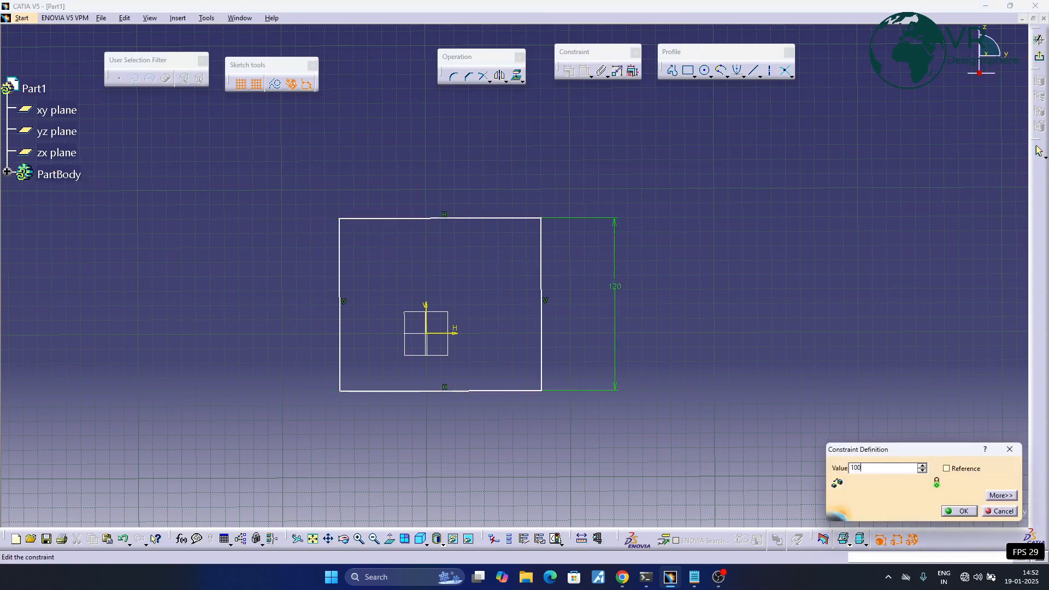
{"action": "key", "text": "Return"}
- Constrain the distance between the rectangle's two vertical edges to 100 mm
{"action": "left_click", "coordinate": [340, 367]}
{"action": "left_click", "coordinate": [542, 345]}
{"action": "left_click", "coordinate": [437, 192]}
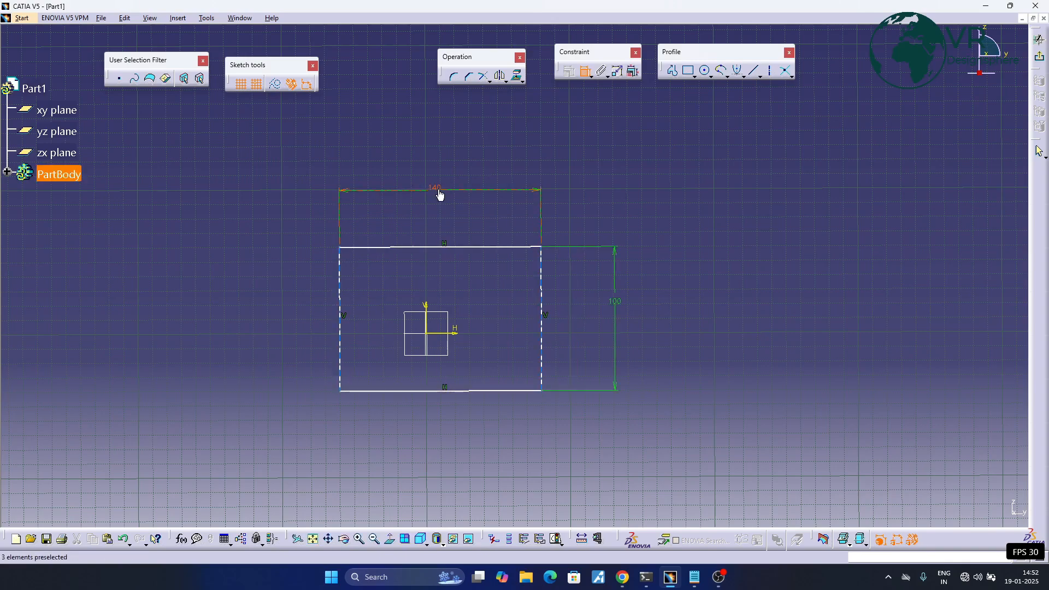
{"action": "double_click", "coordinate": [438, 191]}
{"action": "type", "text": "100"}
{"action": "key", "text": "Return"}
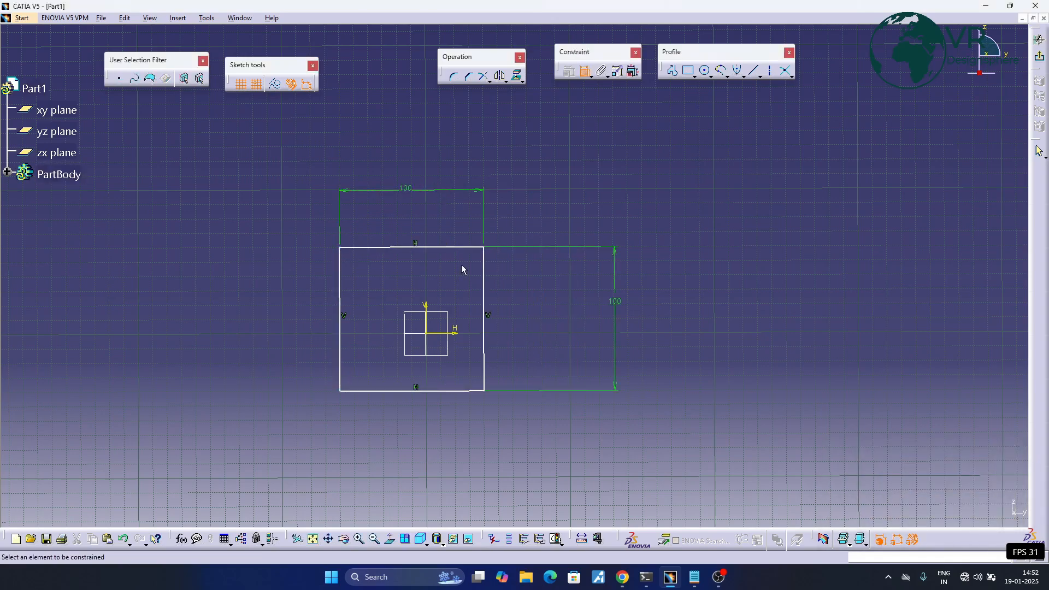
- Make the square's top and bottom edges symmetric about the horizontal sketch axis
{"action": "middle_click_drag", "start_coordinate": [443, 296], "coordinate": [446, 261]}
{"action": "left_click", "coordinate": [431, 213]}
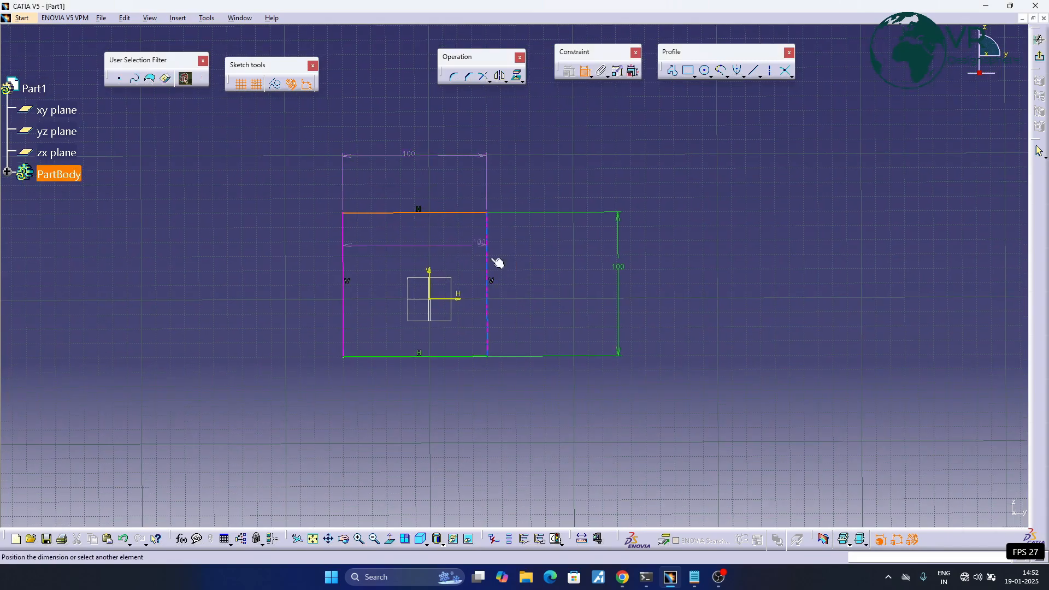
{"action": "left_click", "coordinate": [464, 357]}
{"action": "right_click", "coordinate": [543, 290]}
{"action": "left_click", "coordinate": [571, 363]}
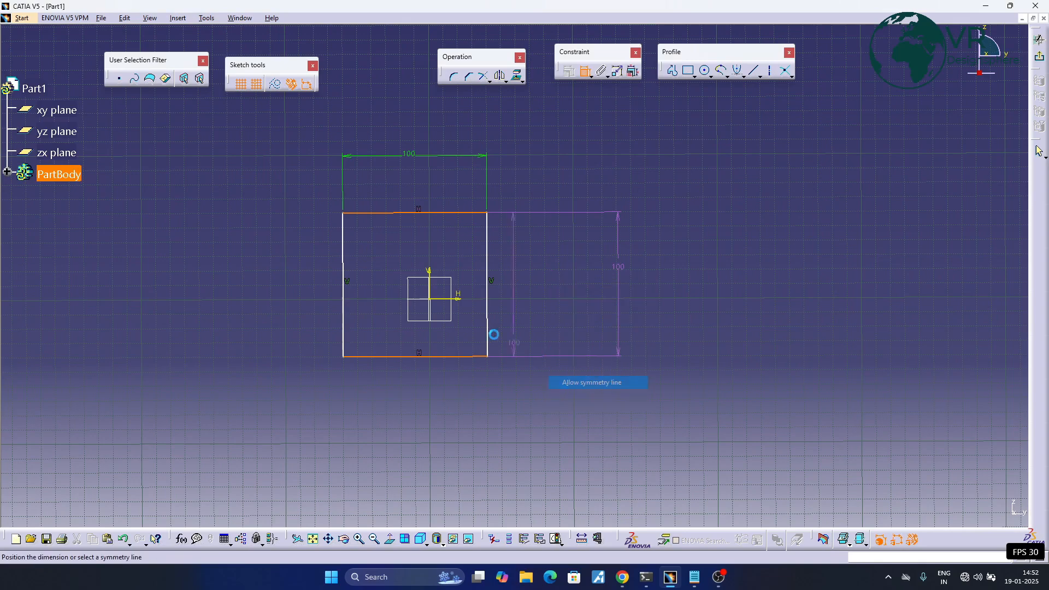
{"action": "left_click", "coordinate": [456, 300]}
- Make the square's two vertical edges symmetric about the vertical sketch axis
{"action": "left_click", "coordinate": [487, 287]}
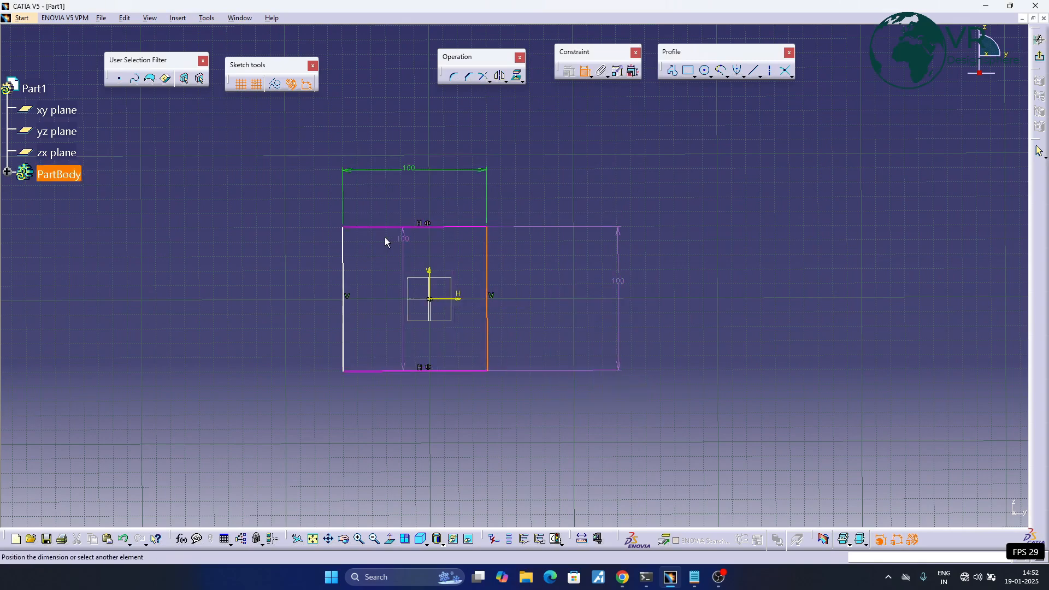
{"action": "left_click", "coordinate": [344, 282]}
{"action": "right_click", "coordinate": [399, 129]}
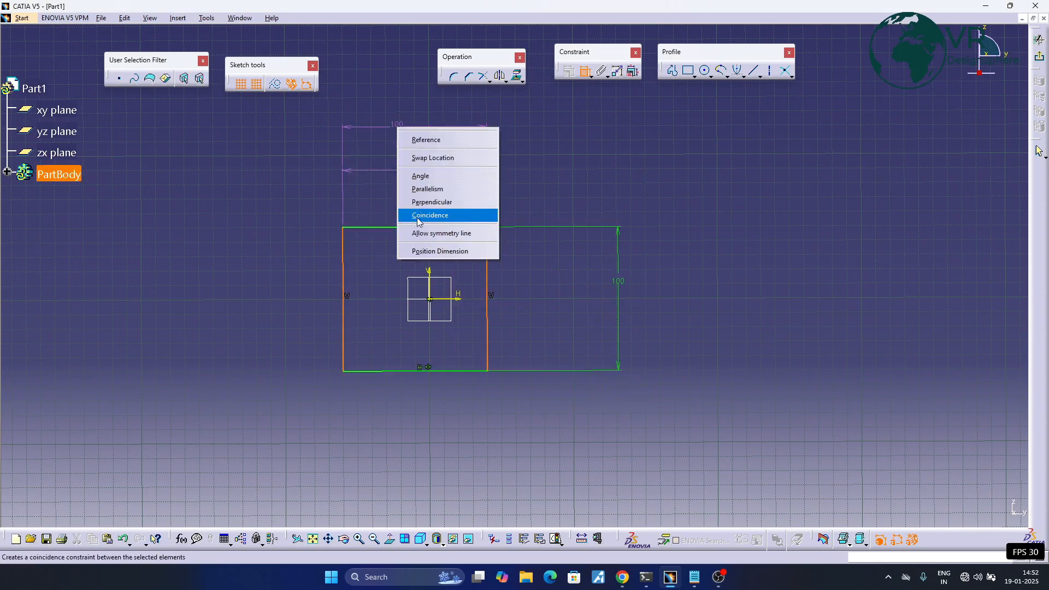
{"action": "left_click", "coordinate": [419, 233]}
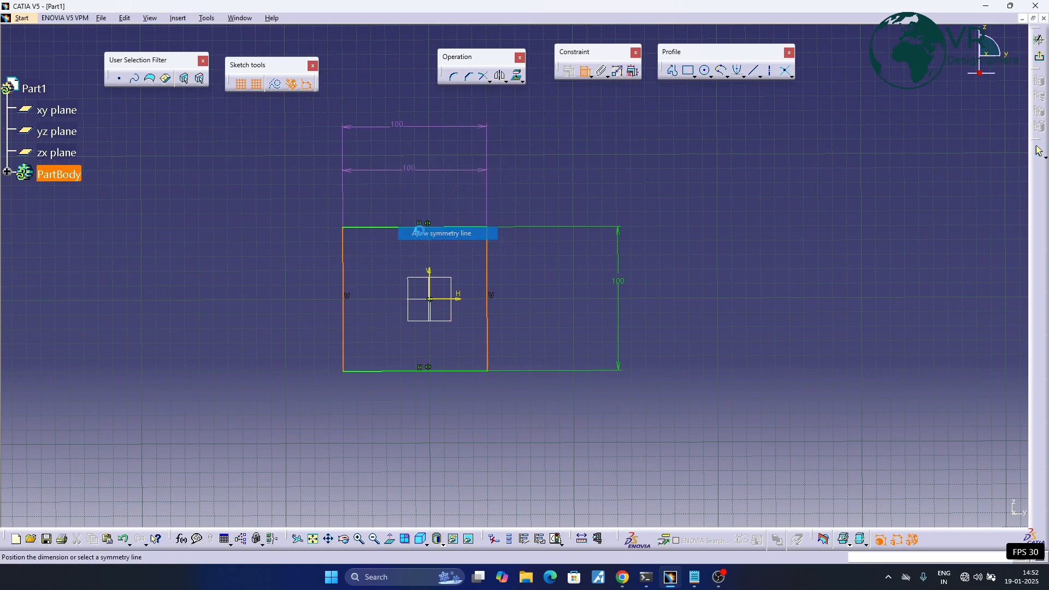
{"action": "left_click", "coordinate": [433, 272]}
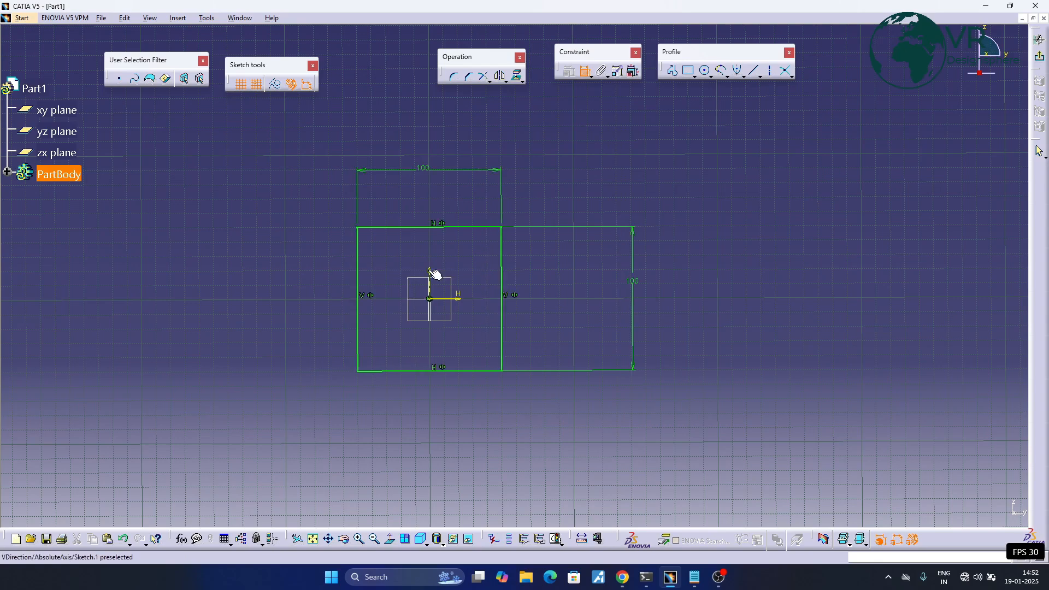
- Round the square's upper-left corner with a 20 mm radius, trimming all elements
{"action": "mouse_move", "coordinate": [445, 260]}
{"action": "middle_mouse_down"}
{"action": "mouse_move", "coordinate": [484, 262]}
{"action": "mouse_move", "coordinate": [486, 238]}
{"action": "mouse_move", "coordinate": [487, 257]}
{"action": "middle_mouse_up"}
{"action": "left_click", "coordinate": [453, 76]}
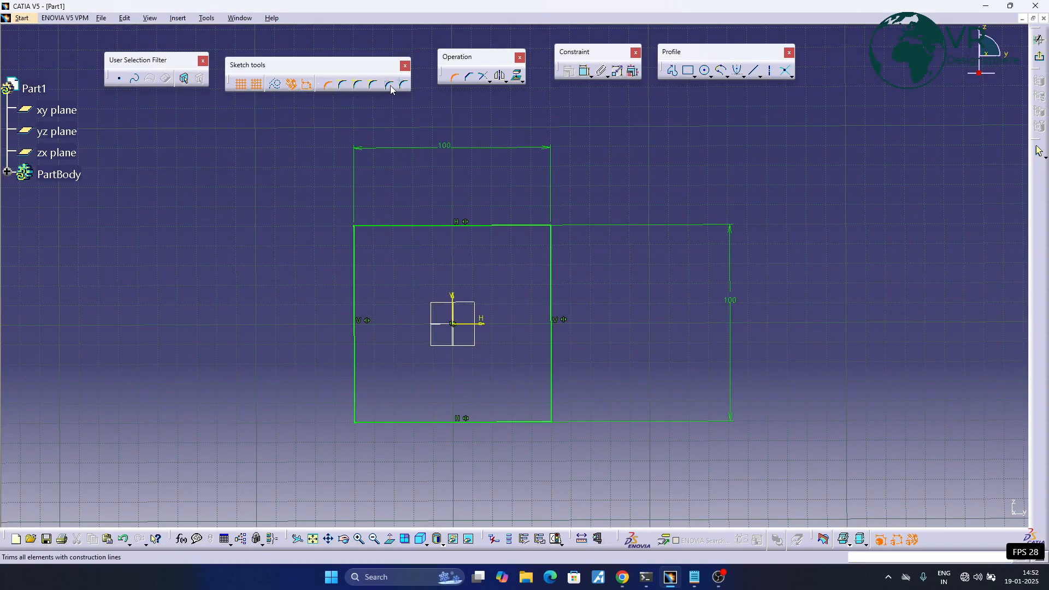
{"action": "left_click", "coordinate": [326, 86]}
{"action": "left_click", "coordinate": [375, 231]}
{"action": "left_click", "coordinate": [365, 236]}
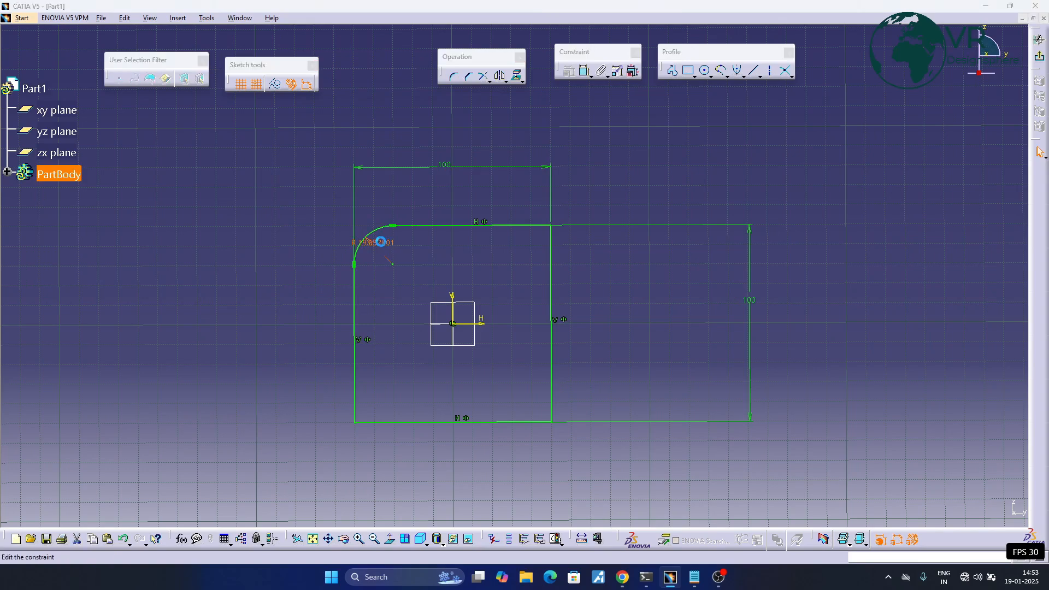
{"action": "double_click", "coordinate": [379, 241]}
{"action": "type", "text": "20"}
{"action": "key", "text": "Return"}
- Round the square's upper-right corner at a radius of about 20.6 mm, trimming only the top edge
{"action": "middle_click_drag", "start_coordinate": [445, 255], "coordinate": [431, 246], "text": "ctrl"}
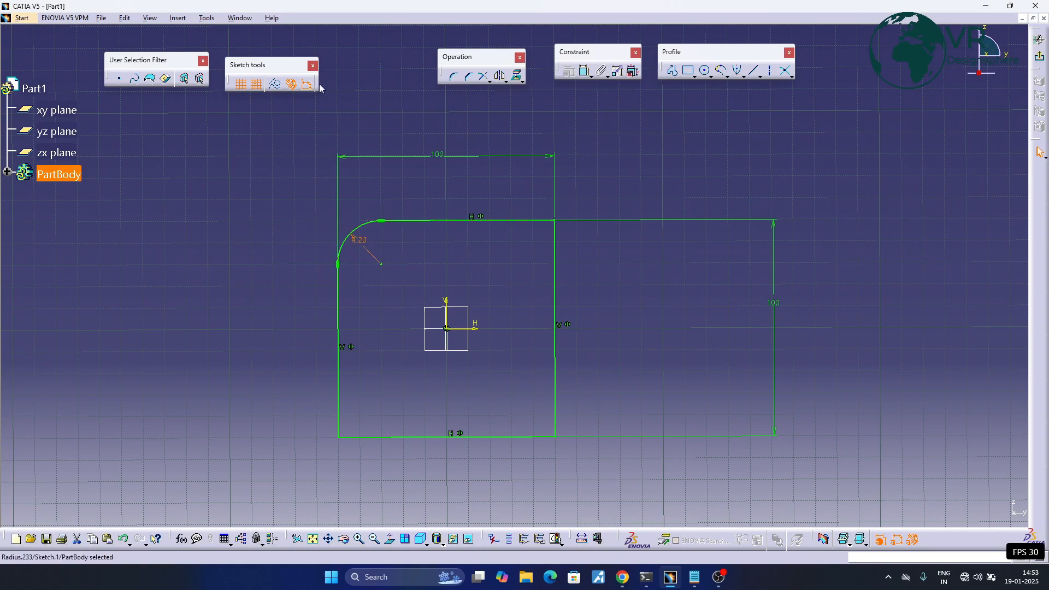
{"action": "left_click", "coordinate": [453, 76]}
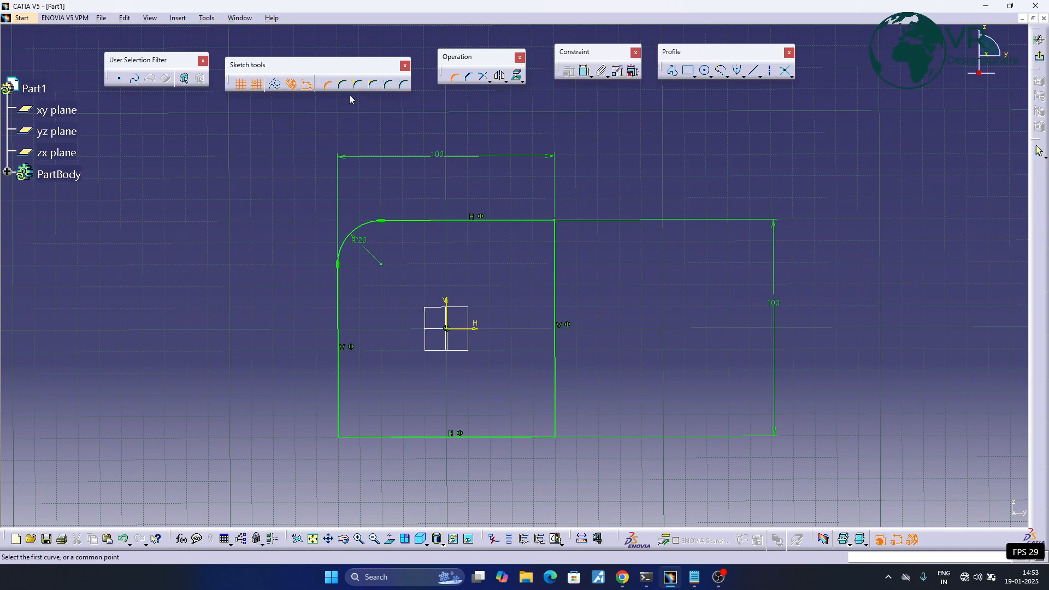
{"action": "left_click", "coordinate": [533, 221]}
{"action": "left_click", "coordinate": [556, 240]}
{"action": "left_click", "coordinate": [548, 249]}
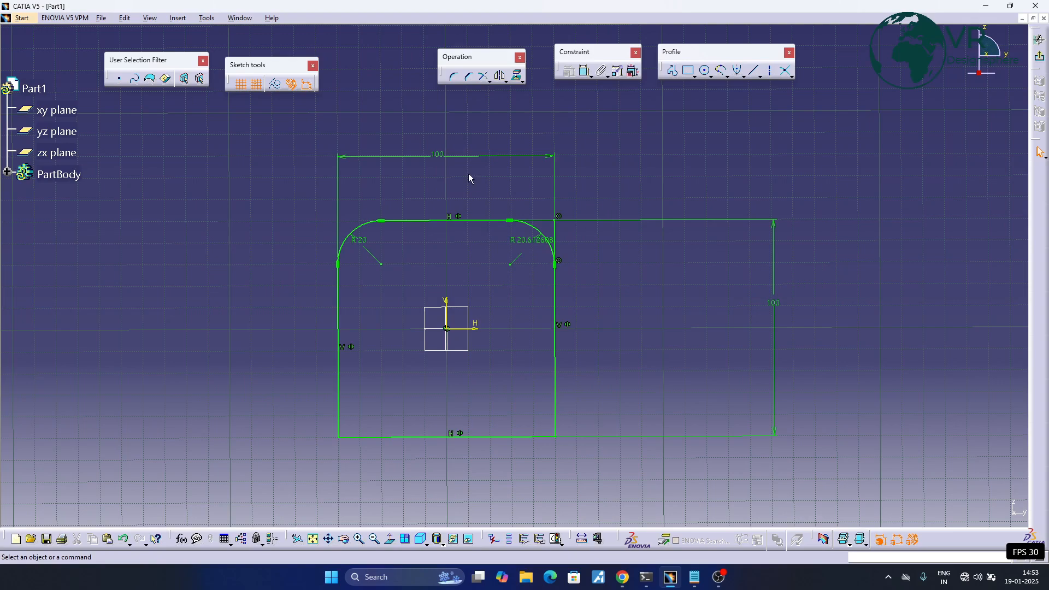
- Round the square's lower-right corner at a radius of about 34.3 mm without trimming either edge
{"action": "middle_click_drag", "start_coordinate": [468, 175], "coordinate": [429, 150]}
{"action": "left_click", "coordinate": [456, 78]}
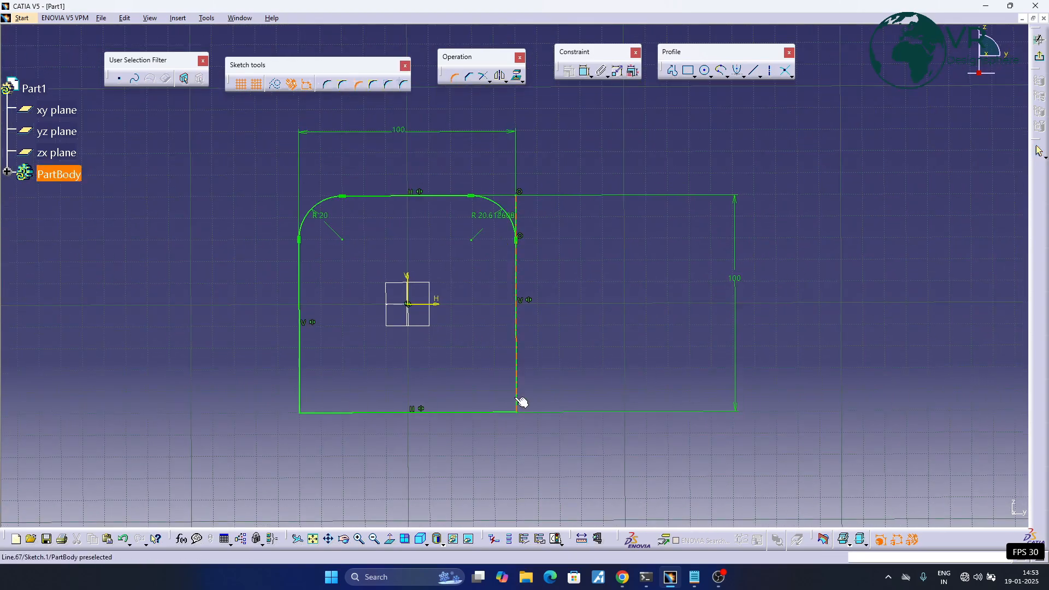
{"action": "left_click", "coordinate": [506, 411]}
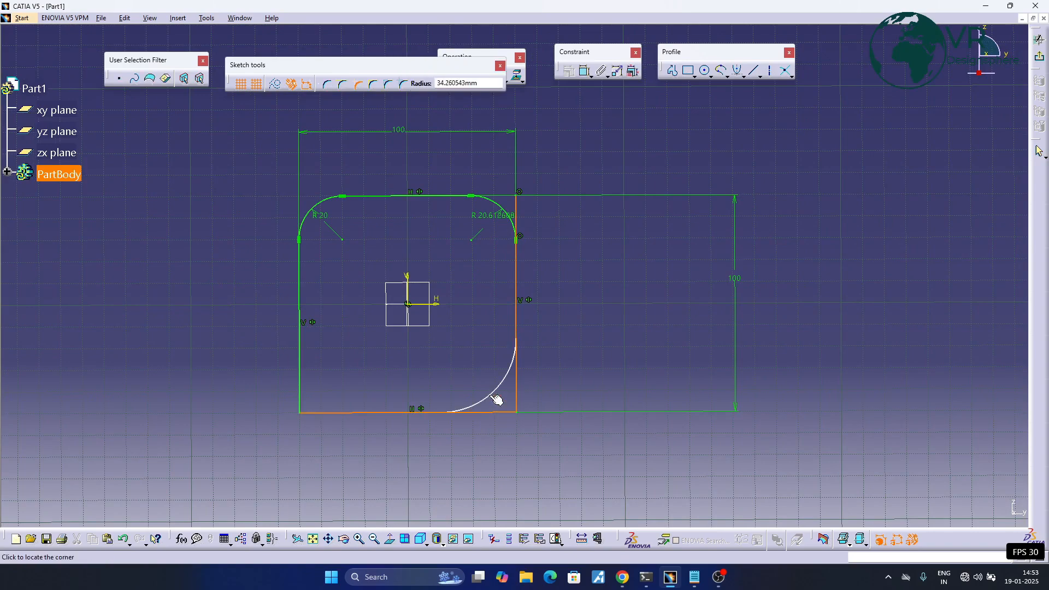
{"action": "left_click", "coordinate": [494, 389]}
{"action": "mouse_move", "coordinate": [576, 373]}
{"action": "middle_mouse_down"}
{"action": "mouse_move", "coordinate": [595, 356]}
{"action": "mouse_move", "coordinate": [596, 366]}
{"action": "middle_mouse_up"}
{"action": "scroll", "coordinate": [489, 180], "scroll_direction": "up", "scroll_amount": 1}
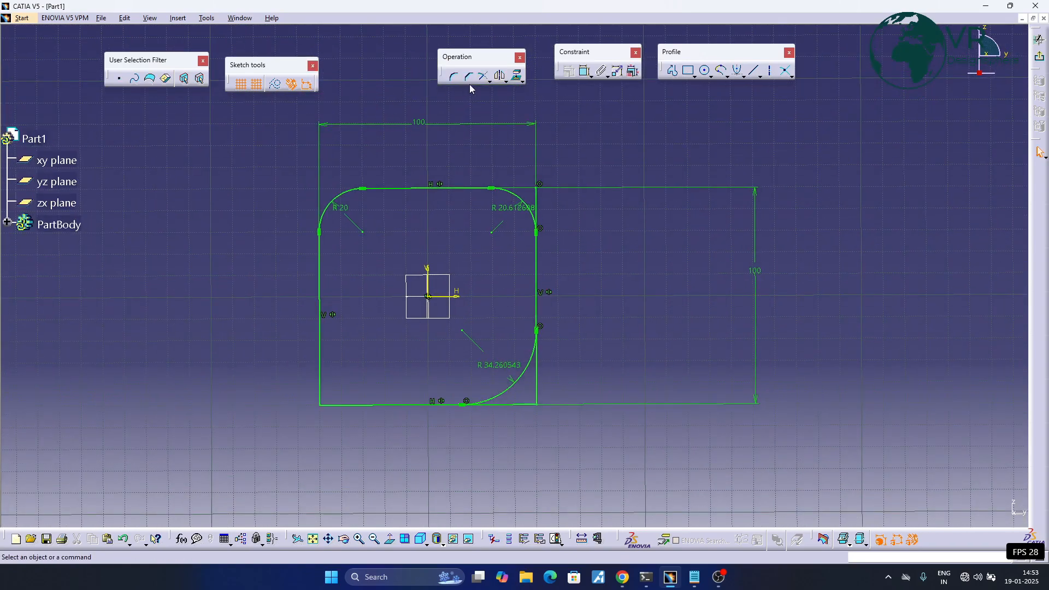
- Try rounding the lower-left corner at about 29 mm with the standard lines trim option, and undo it
{"action": "left_click", "coordinate": [451, 77]}
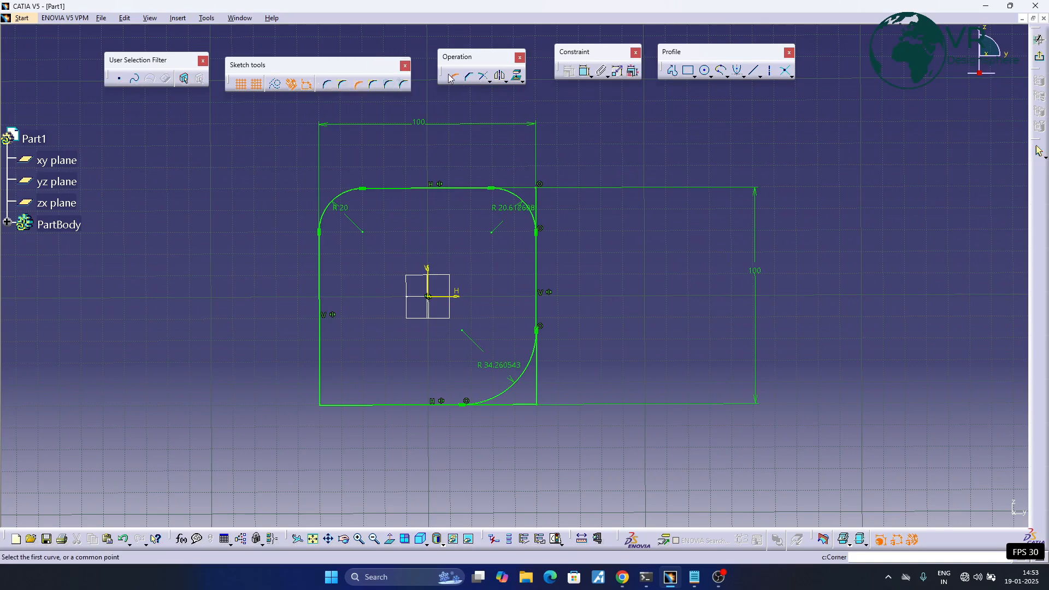
{"action": "left_click", "coordinate": [375, 85]}
{"action": "left_click", "coordinate": [326, 375]}
{"action": "left_click", "coordinate": [358, 407]}
{"action": "left_click", "coordinate": [349, 395]}
{"action": "middle_click_drag", "start_coordinate": [348, 394], "coordinate": [400, 371]}
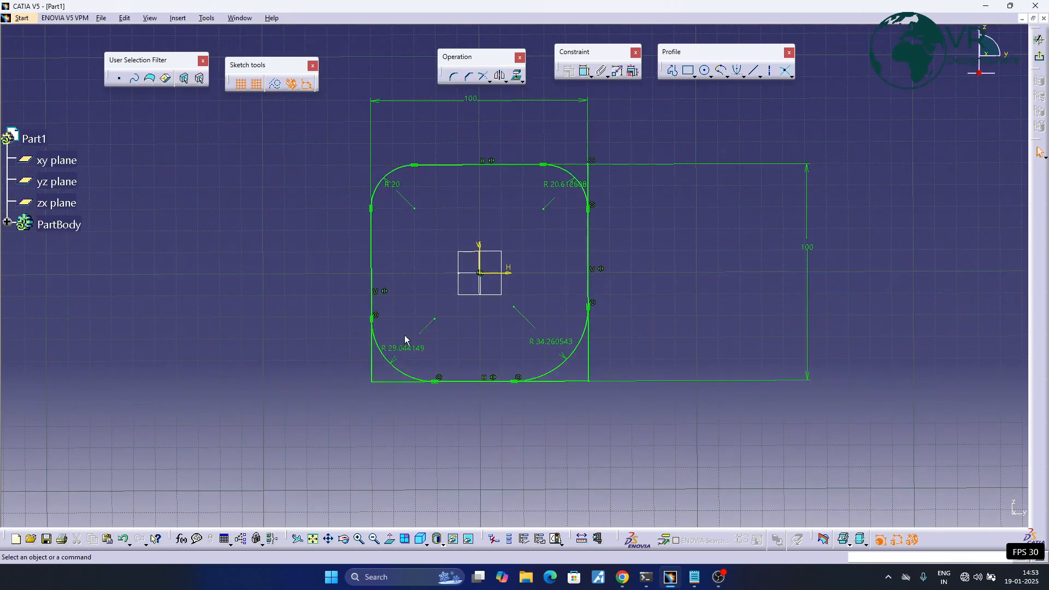
{"action": "key", "text": "ctrl+z"}
{"action": "left_click", "coordinate": [755, 71]}
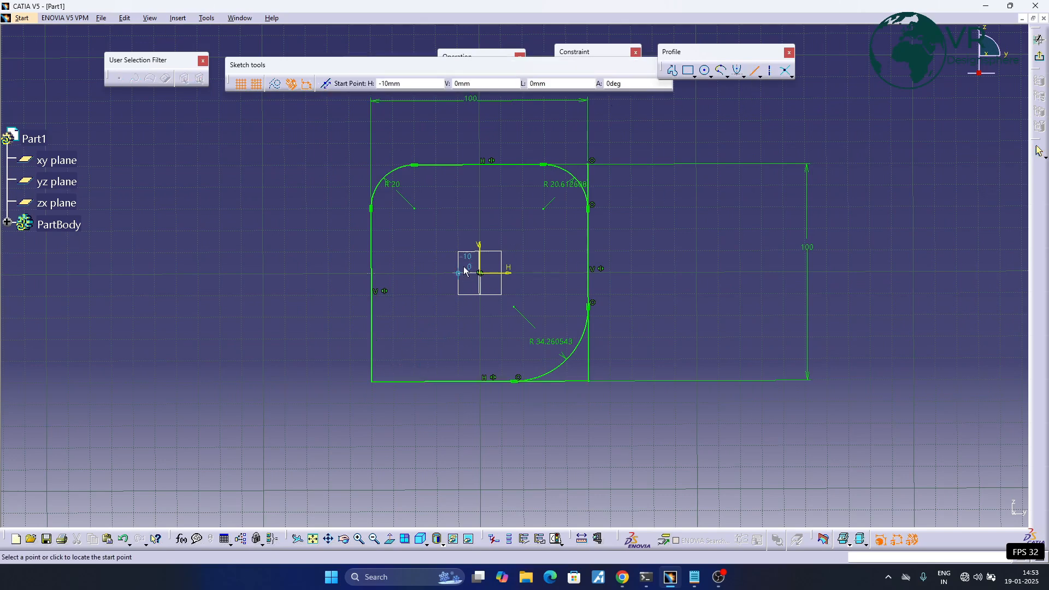
{"action": "key", "text": "Escape"}
- Extend the square's bottom and left edges past their shared lower-left corner with the Trim tool
{"action": "left_click", "coordinate": [483, 76]}
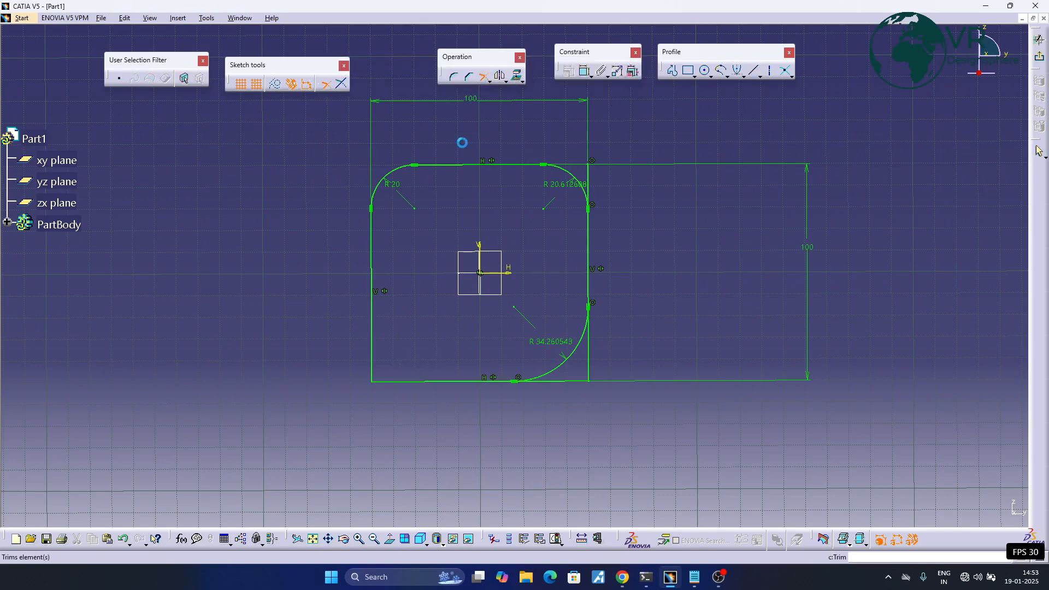
{"action": "left_click", "coordinate": [402, 386]}
{"action": "left_click", "coordinate": [316, 381]}
{"action": "left_click", "coordinate": [371, 361]}
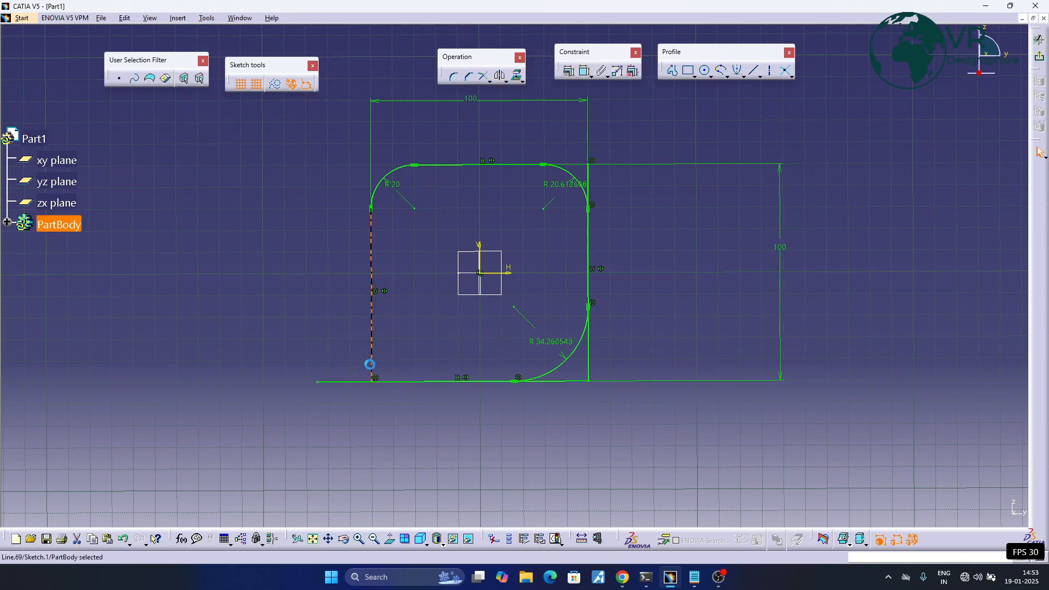
{"action": "left_click", "coordinate": [484, 76]}
{"action": "left_click", "coordinate": [372, 449]}
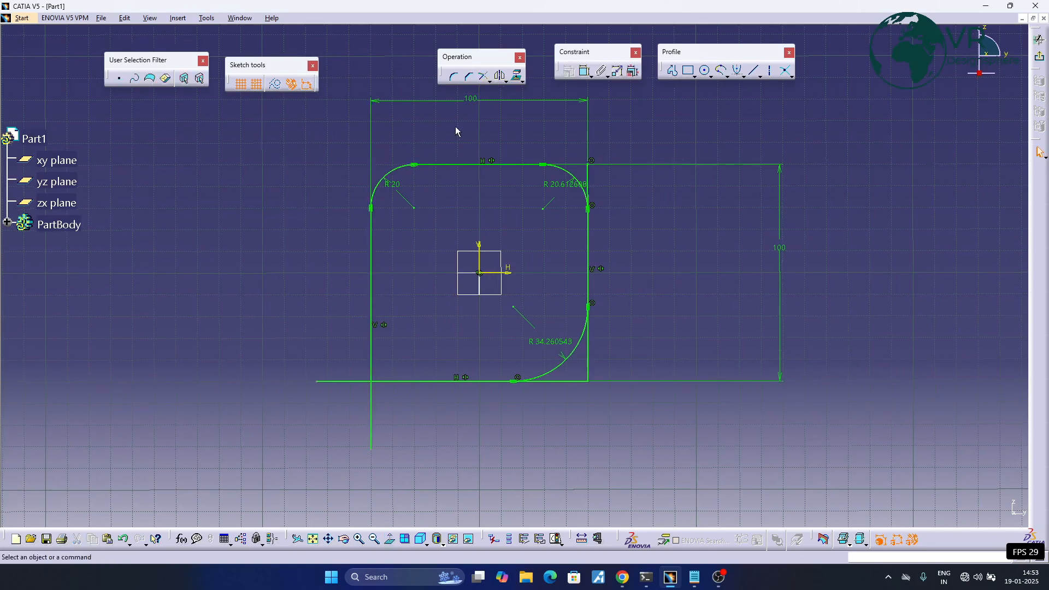
- Round the lower-left corner at a radius of about 23.3 mm, trimming all elements with standard lines
{"action": "left_click", "coordinate": [463, 78]}
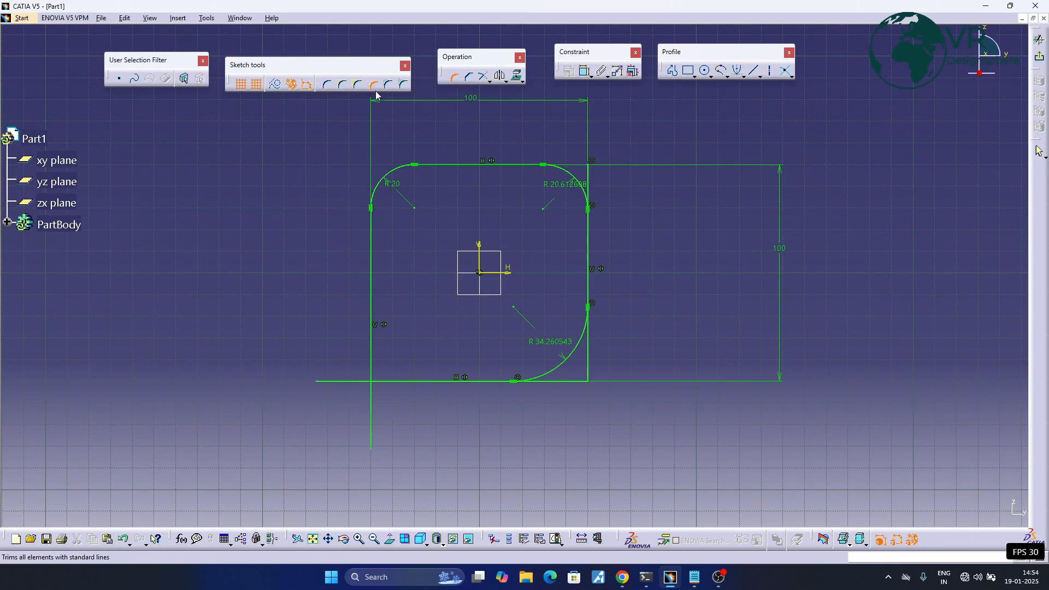
{"action": "left_click", "coordinate": [373, 364]}
{"action": "left_click", "coordinate": [394, 382]}
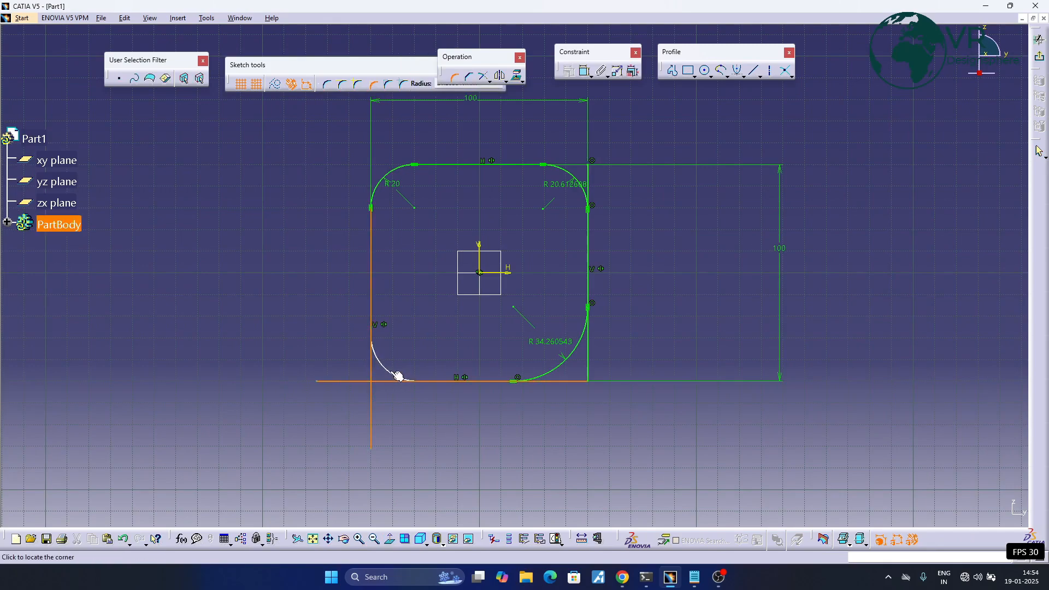
{"action": "left_click", "coordinate": [388, 365]}
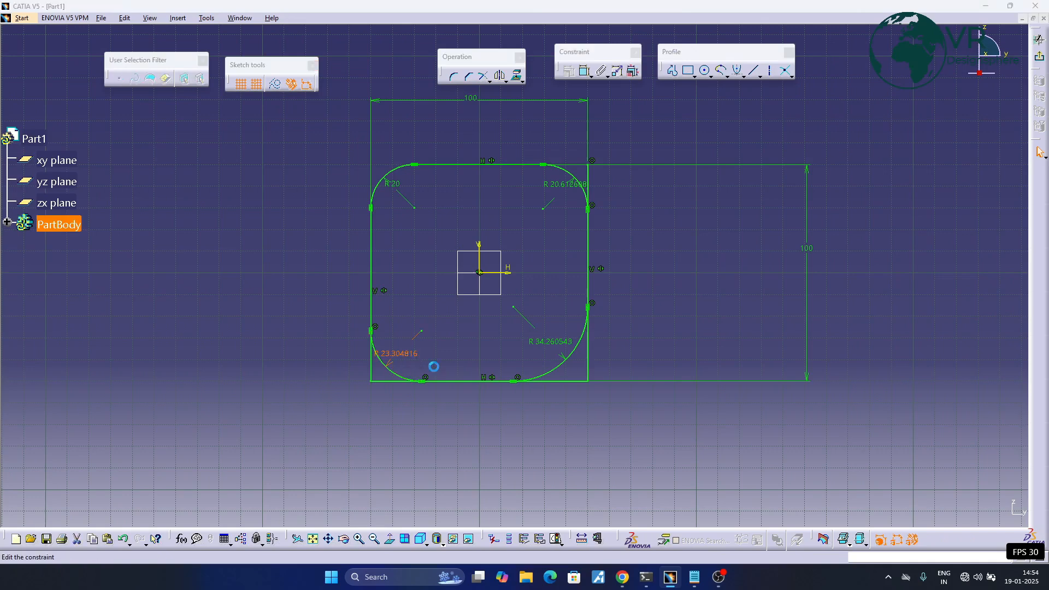
- Set the lower-left, lower-right and upper-right corner radii to 20 mm each
{"action": "double_click", "coordinate": [409, 355]}
{"action": "type", "text": "20"}
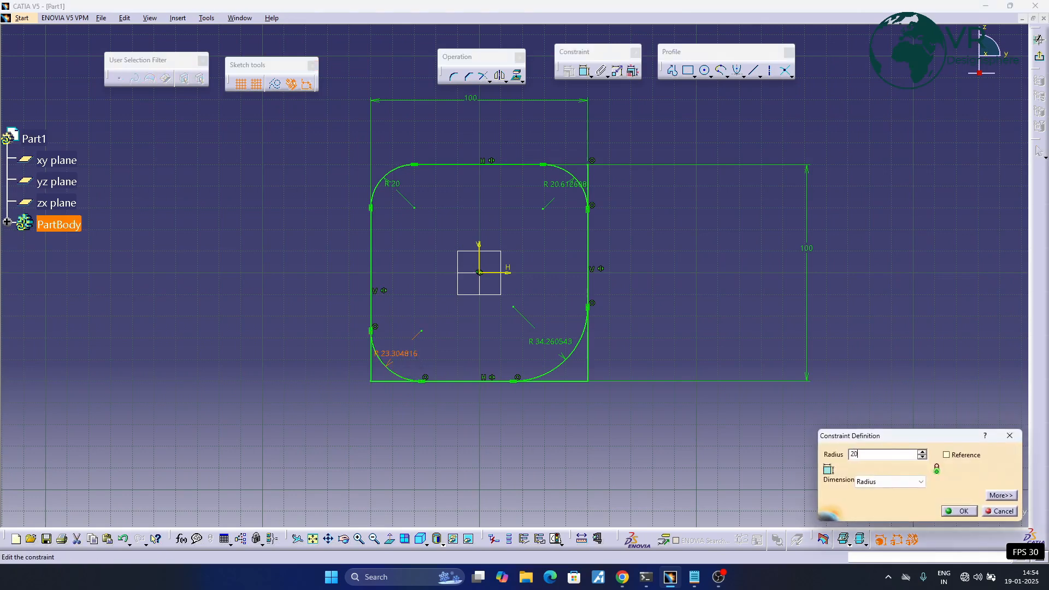
{"action": "key", "text": "Return"}
{"action": "double_click", "coordinate": [566, 342]}
{"action": "type", "text": "20"}
{"action": "key", "text": "Return"}
{"action": "double_click", "coordinate": [556, 182]}
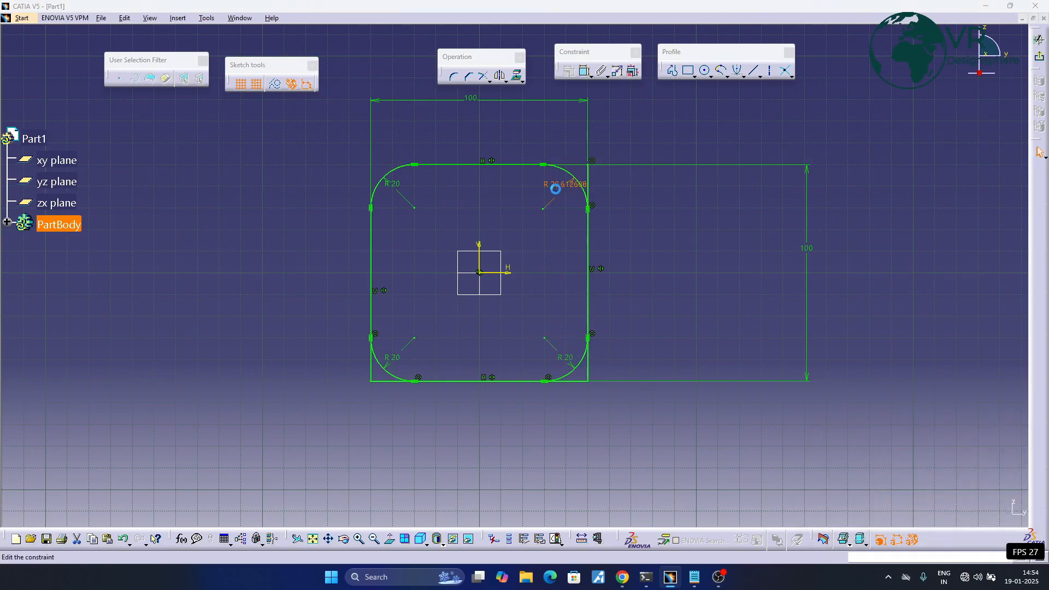
{"action": "key", "text": "Return"}
{"action": "middle_click_drag", "start_coordinate": [419, 308], "coordinate": [446, 319]}
- Add another lower-left corner arc of about 56.7 mm radius between the left and bottom edges, using construction lines trim
{"action": "left_click", "coordinate": [489, 82]}
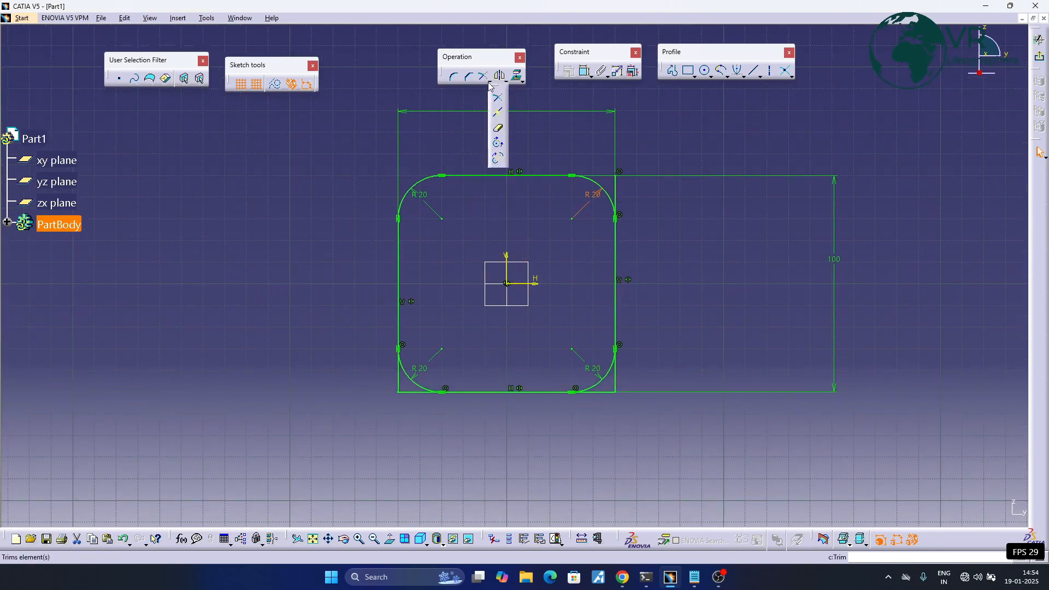
{"action": "left_click", "coordinate": [498, 97]}
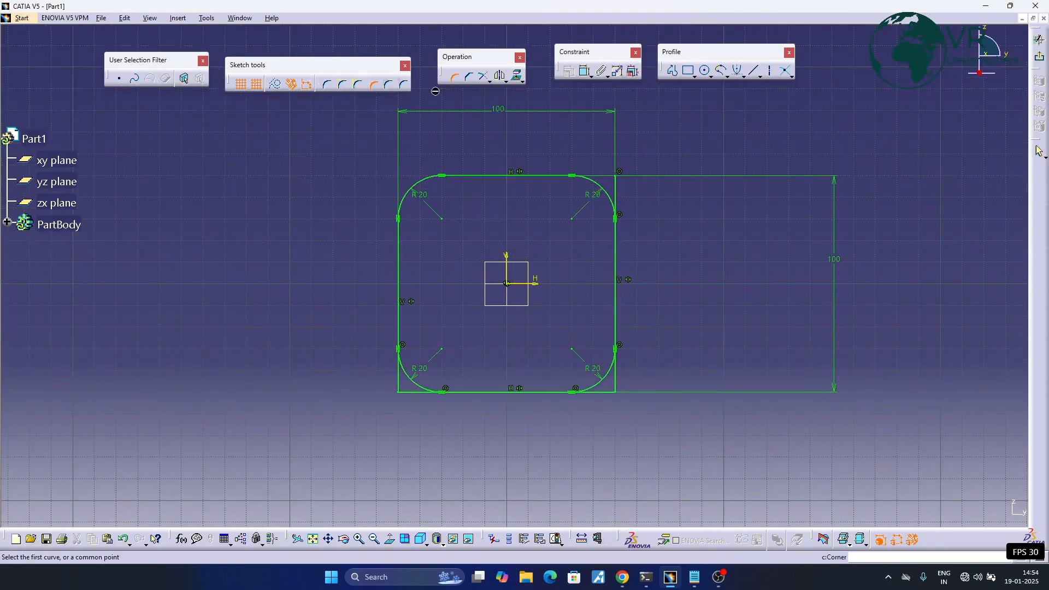
{"action": "left_click", "coordinate": [388, 85]}
{"action": "left_click", "coordinate": [396, 316]}
{"action": "left_click", "coordinate": [465, 392]}
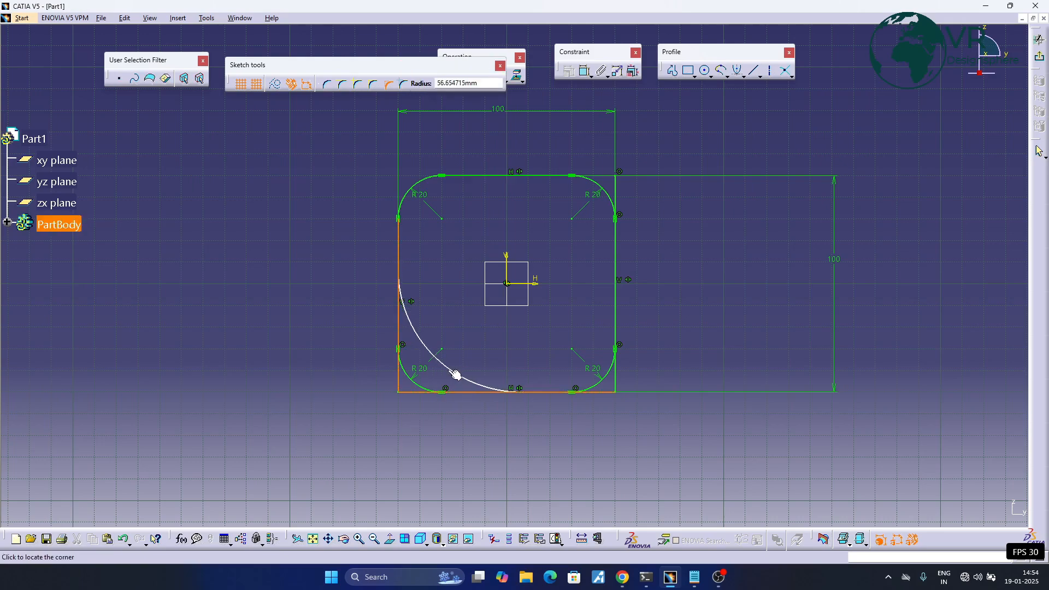
{"action": "left_click", "coordinate": [457, 374]}
{"action": "scroll", "coordinate": [429, 357], "scroll_direction": "up", "scroll_amount": 2}
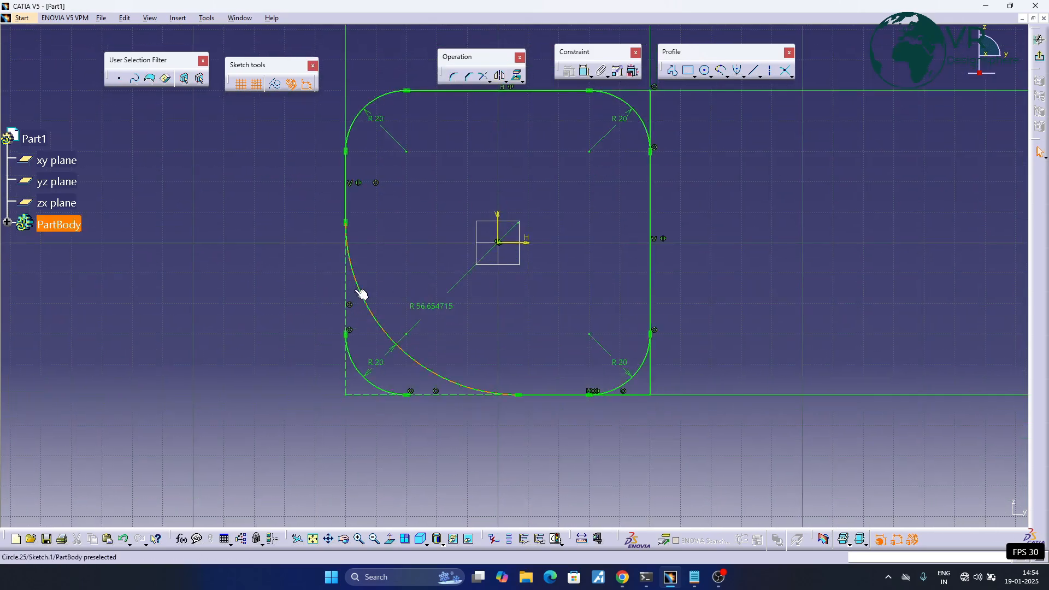
{"action": "mouse_move", "coordinate": [440, 342]}
{"action": "middle_mouse_down"}
{"action": "mouse_move", "coordinate": [438, 365]}
{"action": "mouse_move", "coordinate": [437, 301]}
{"action": "middle_mouse_up"}
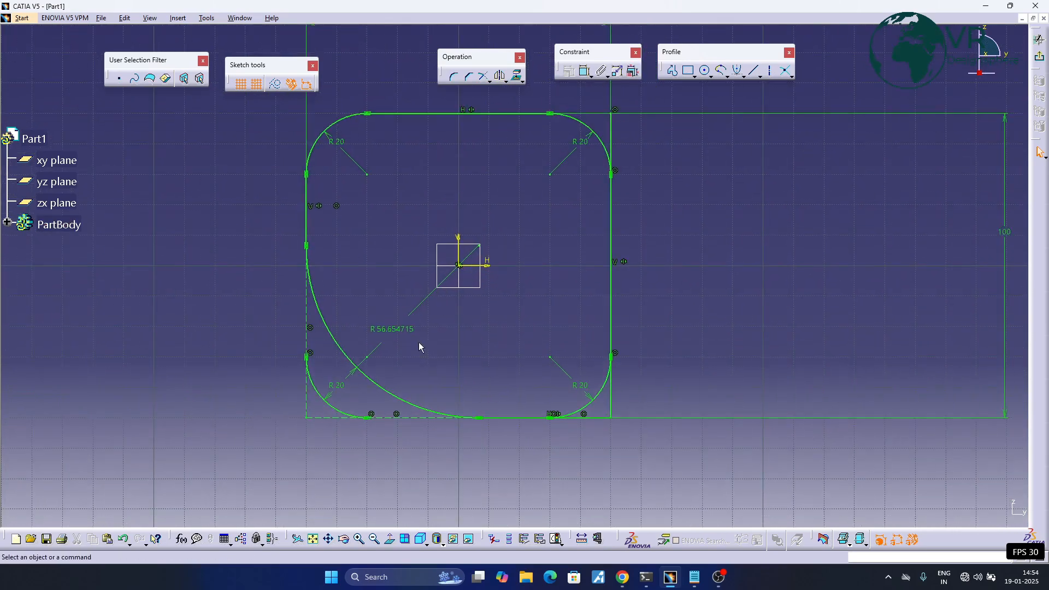
- Set the radius of the larger lower-left corner arc to 30 mm
{"action": "double_click", "coordinate": [392, 329]}
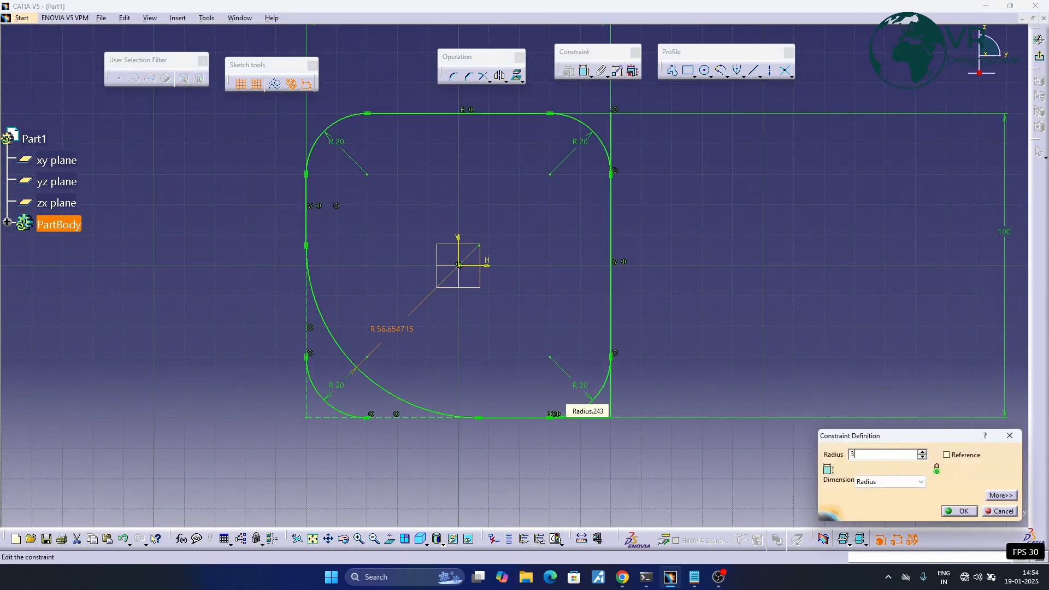
{"action": "type", "text": "30"}
{"action": "key", "text": "Return"}
{"action": "middle_click_drag", "start_coordinate": [400, 375], "coordinate": [495, 368]}
{"action": "left_click", "coordinate": [495, 367]}
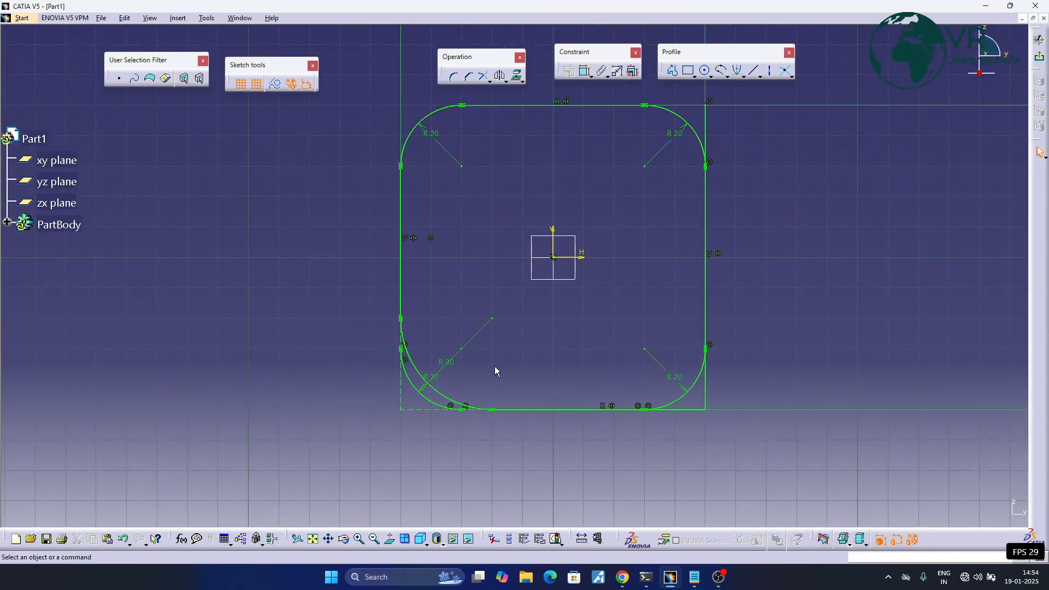
- Delete the whole rounded square together with its dimensions and constraints from the sketch
{"action": "middle_click_drag", "start_coordinate": [480, 223], "coordinate": [472, 248]}
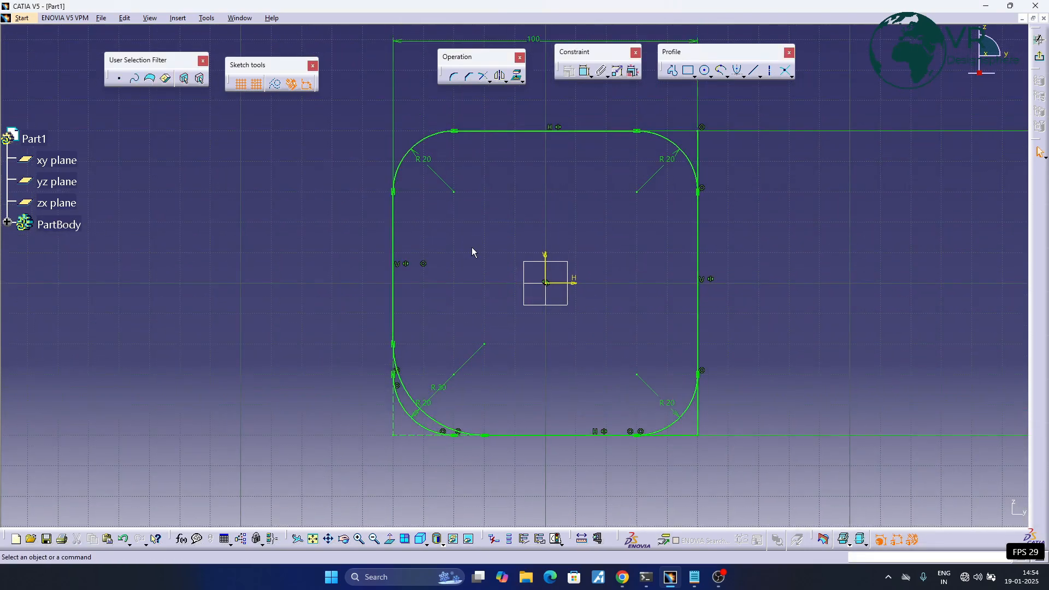
{"action": "mouse_move", "coordinate": [528, 283]}
{"action": "middle_mouse_down"}
{"action": "mouse_move", "coordinate": [393, 282]}
{"action": "mouse_move", "coordinate": [414, 315]}
{"action": "middle_mouse_up"}
{"action": "middle_click_drag", "start_coordinate": [358, 172], "coordinate": [398, 196], "text": "ctrl"}
{"action": "mouse_move", "coordinate": [326, 155]}
{"action": "left_mouse_down"}
{"action": "mouse_move", "coordinate": [624, 342]}
{"action": "mouse_move", "coordinate": [646, 454]}
{"action": "left_mouse_up"}
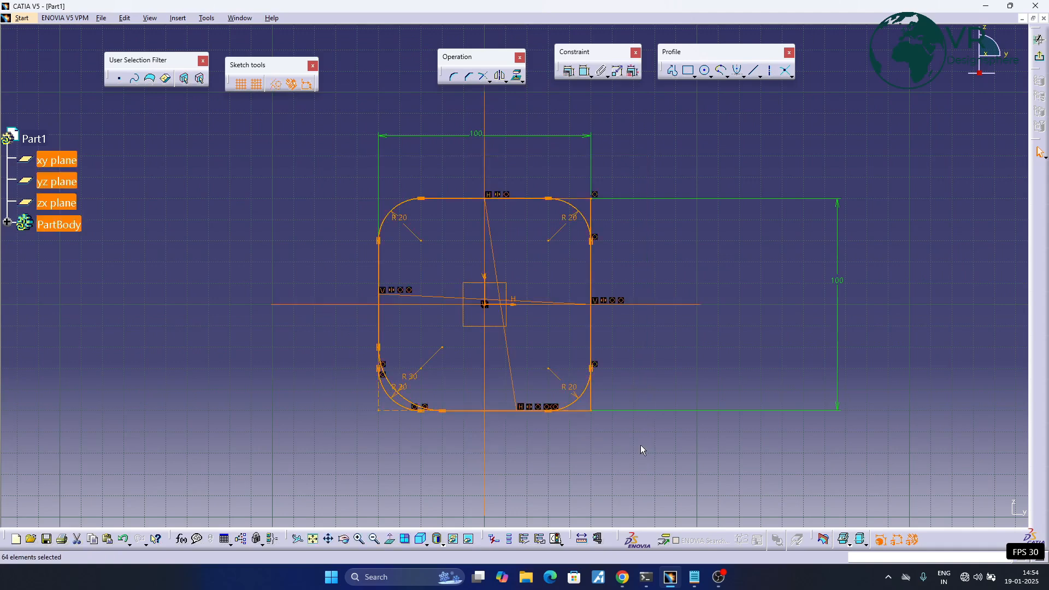
{"action": "key", "text": "Delete"}
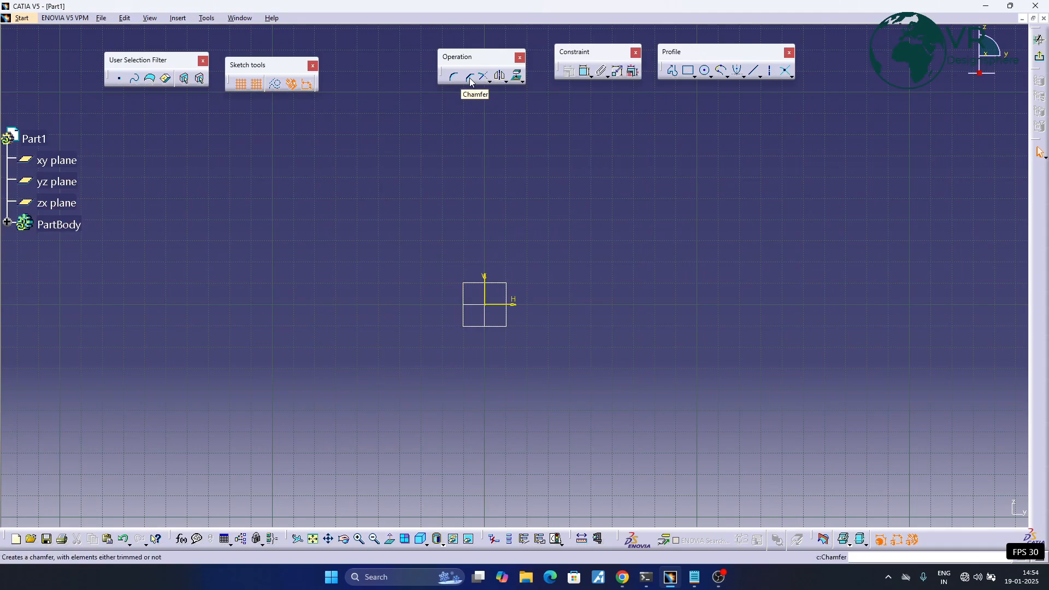
- Sketch a 60 by 60 mm rectangle around the sketch origin
{"action": "left_click", "coordinate": [672, 71]}
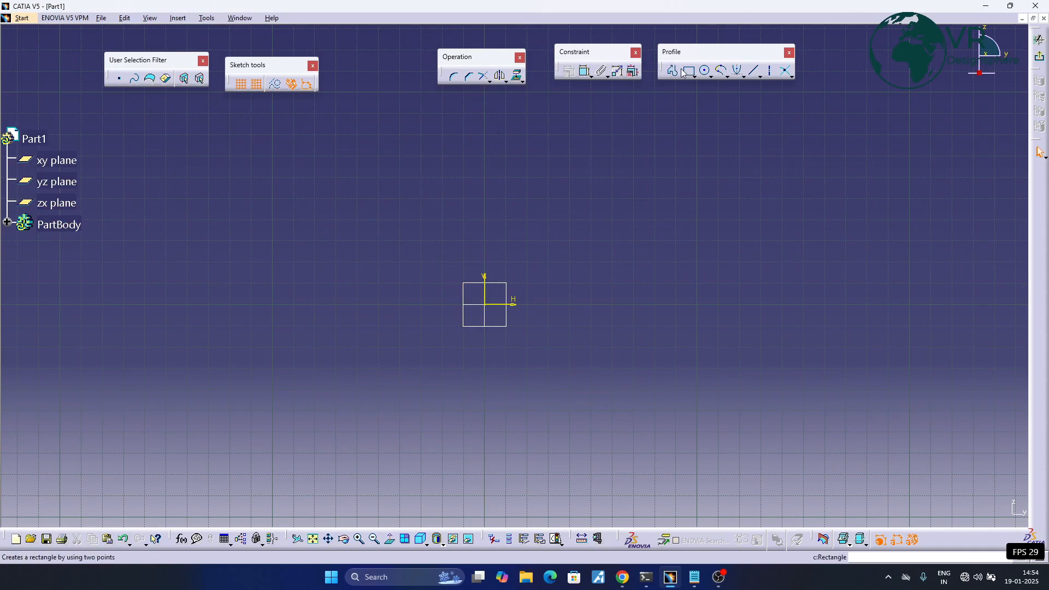
{"action": "left_click", "coordinate": [421, 241]}
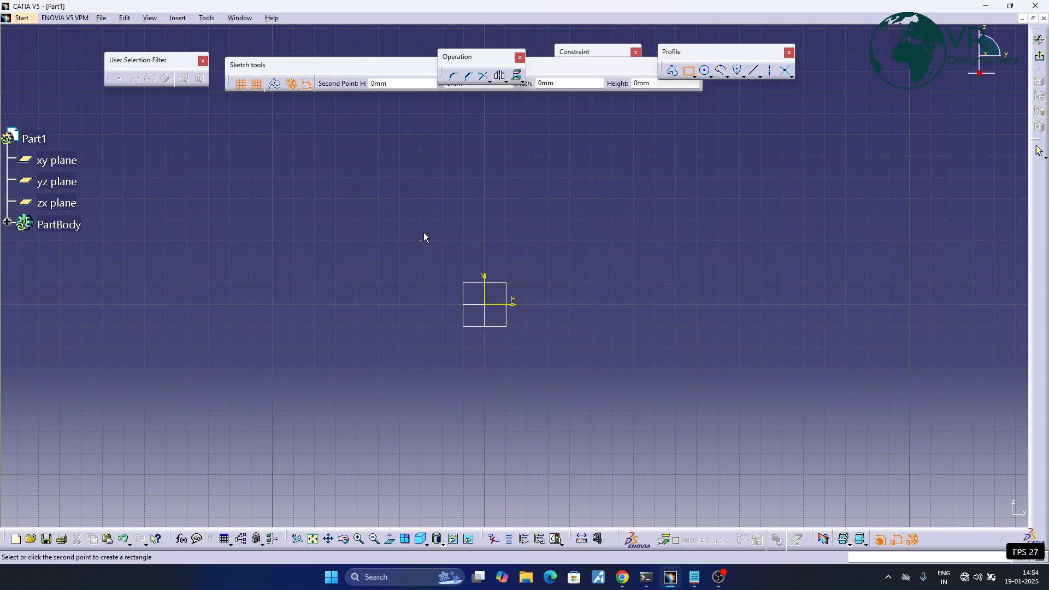
{"action": "left_click", "coordinate": [555, 360]}
{"action": "mouse_move", "coordinate": [625, 249]}
{"action": "middle_mouse_down", "text": "ctrl"}
{"action": "mouse_move", "coordinate": [624, 231]}
{"action": "mouse_move", "coordinate": [584, 199]}
{"action": "middle_mouse_up", "text": "ctrl"}
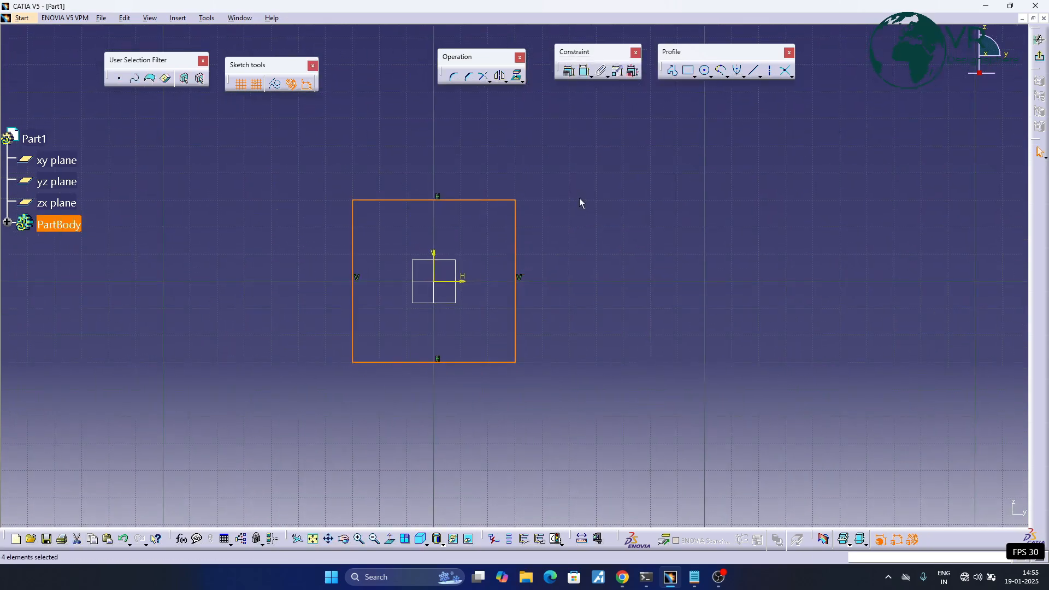
- Make the new square's top and bottom edges symmetric about the horizontal sketch axis
{"action": "left_click", "coordinate": [585, 71]}
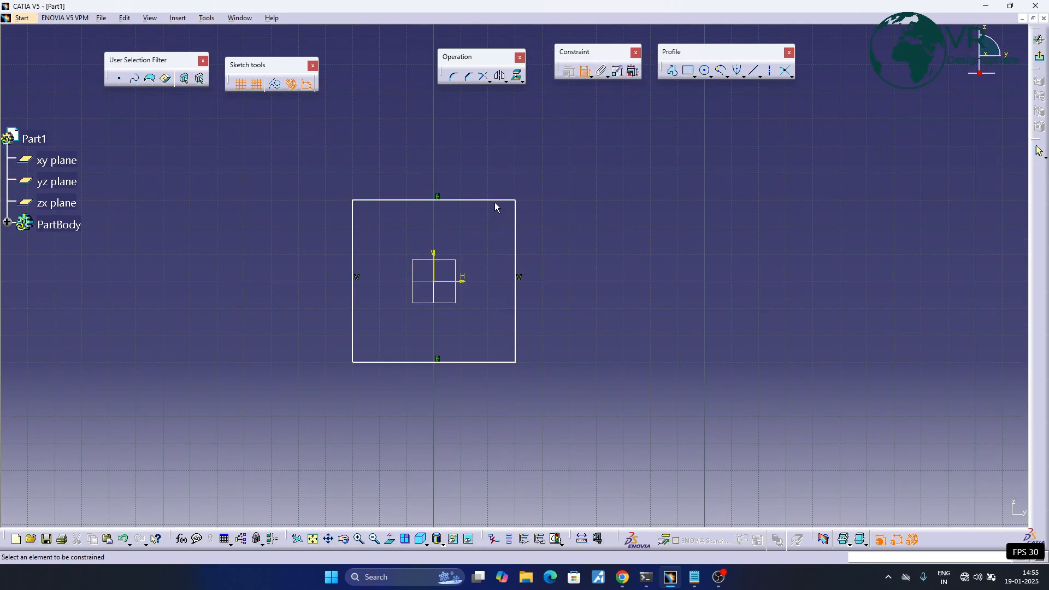
{"action": "left_click", "coordinate": [495, 200]}
{"action": "left_click", "coordinate": [486, 362]}
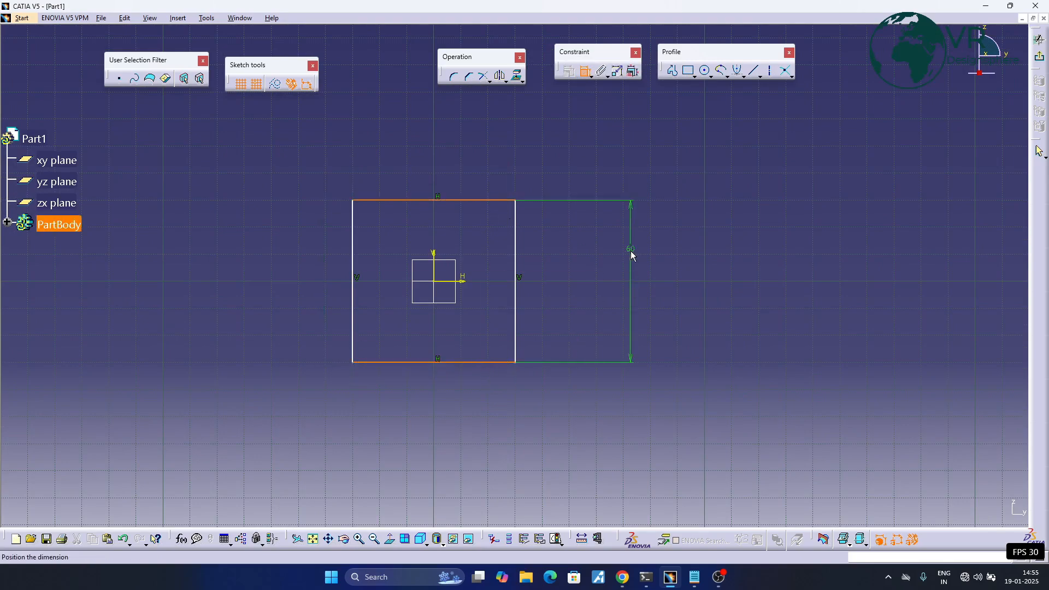
{"action": "right_click", "coordinate": [615, 277]}
{"action": "left_click", "coordinate": [639, 378]}
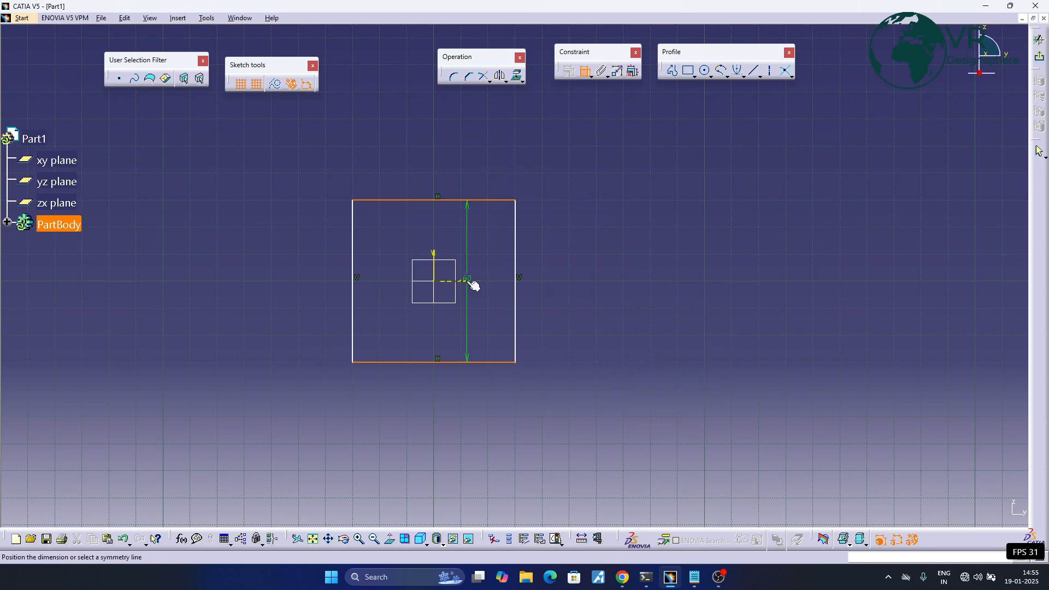
{"action": "left_click", "coordinate": [468, 282]}
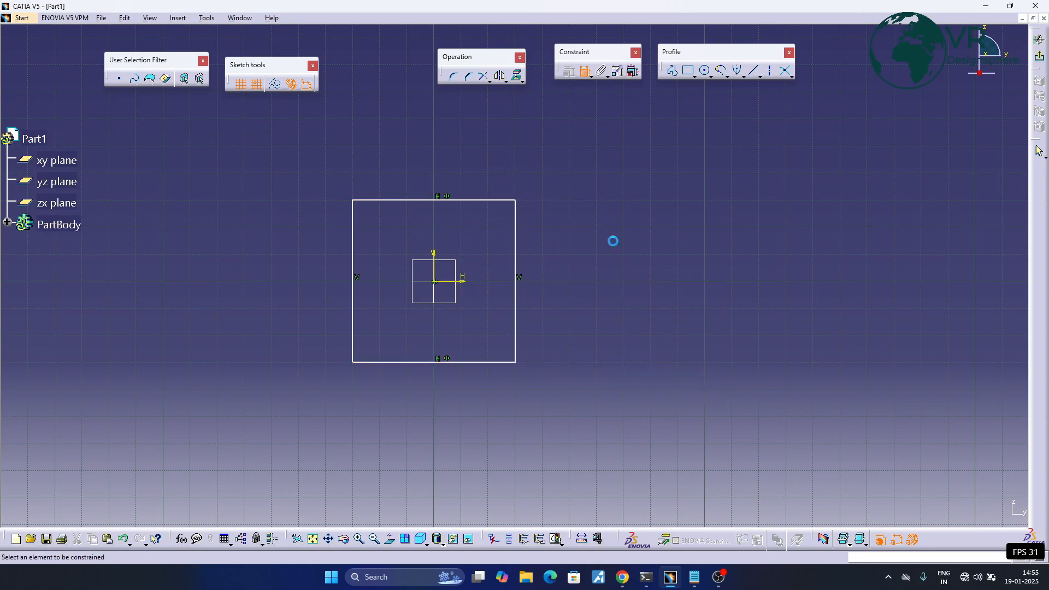
- Make the new square's left and right edges symmetric about the vertical sketch axis
{"action": "left_click", "coordinate": [352, 272]}
{"action": "left_click", "coordinate": [516, 272]}
{"action": "right_click", "coordinate": [421, 142]}
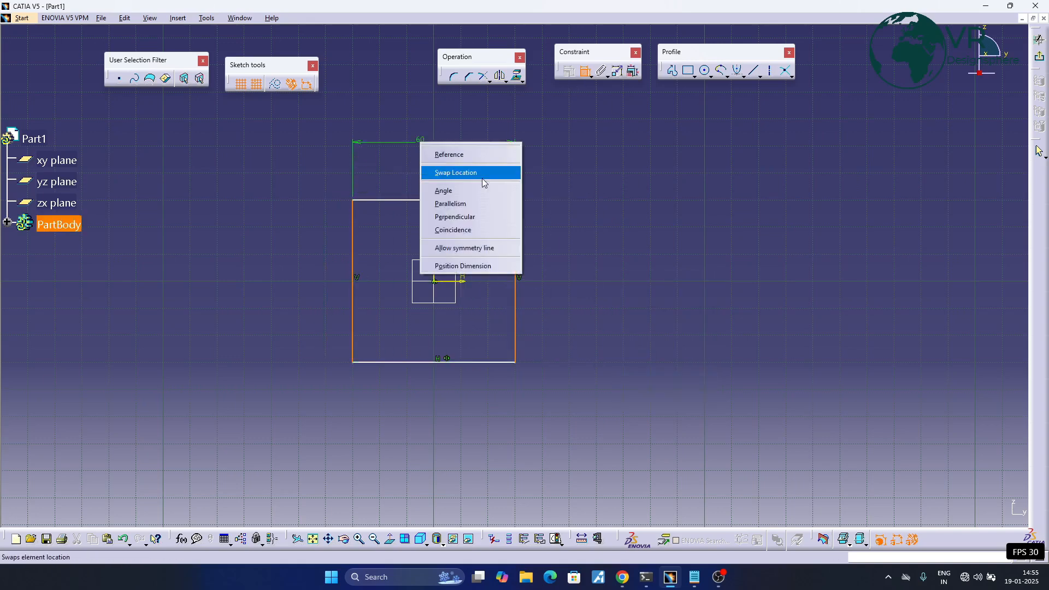
{"action": "left_click", "coordinate": [465, 249]}
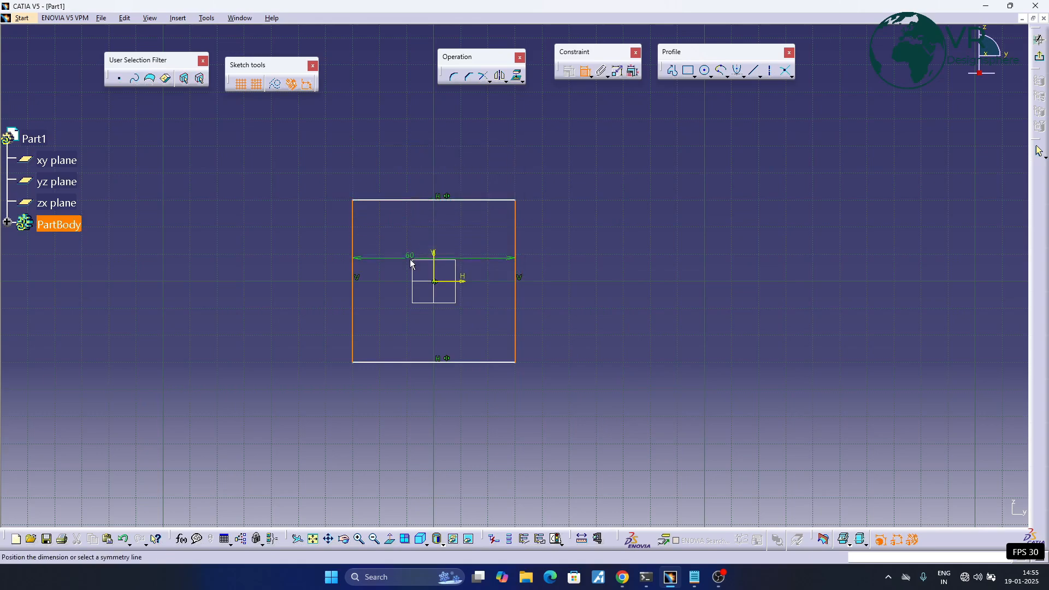
{"action": "left_click", "coordinate": [438, 253]}
- Dimension the height and width of the 60 mm square
{"action": "left_click", "coordinate": [474, 201]}
{"action": "left_click", "coordinate": [492, 362]}
{"action": "left_click", "coordinate": [572, 298]}
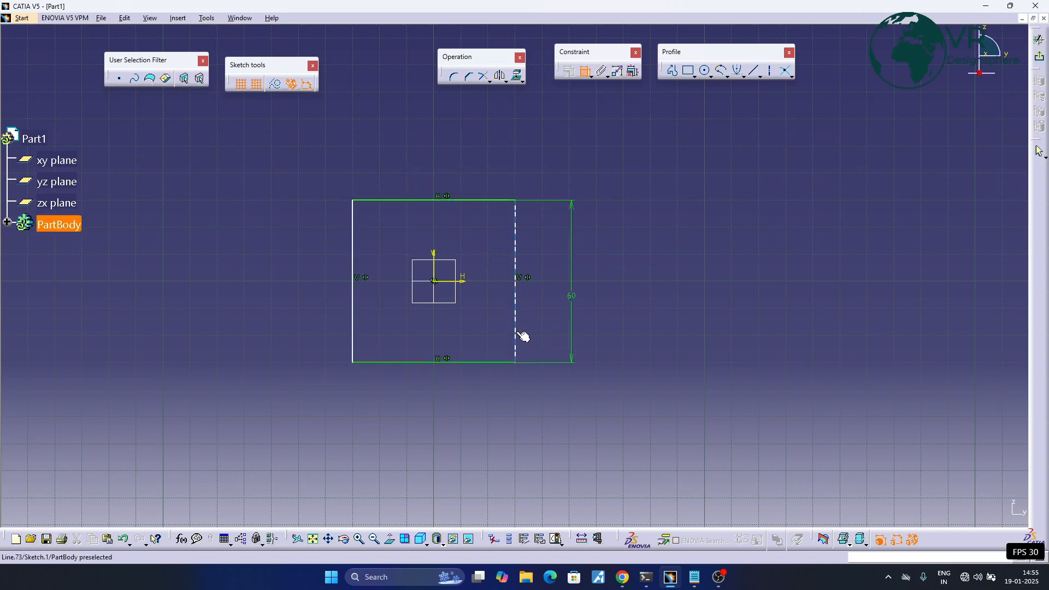
{"action": "left_click", "coordinate": [516, 334]}
{"action": "left_click", "coordinate": [358, 309]}
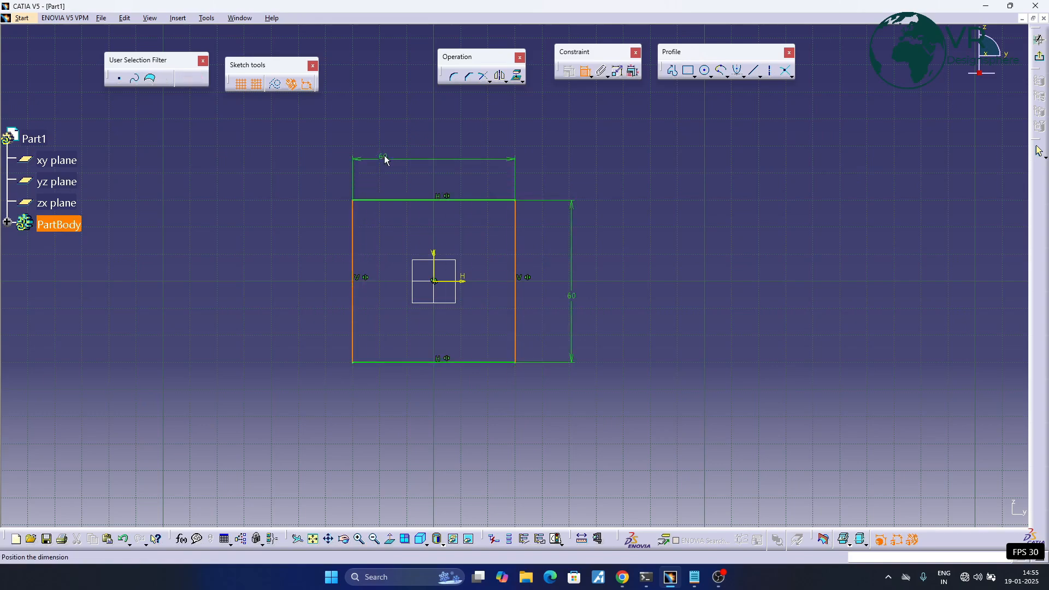
{"action": "left_click", "coordinate": [420, 129]}
- Chamfer the square's top-right corner with all elements trimmed, at 45° and about 19.8 mm long
{"action": "left_click", "coordinate": [469, 77]}
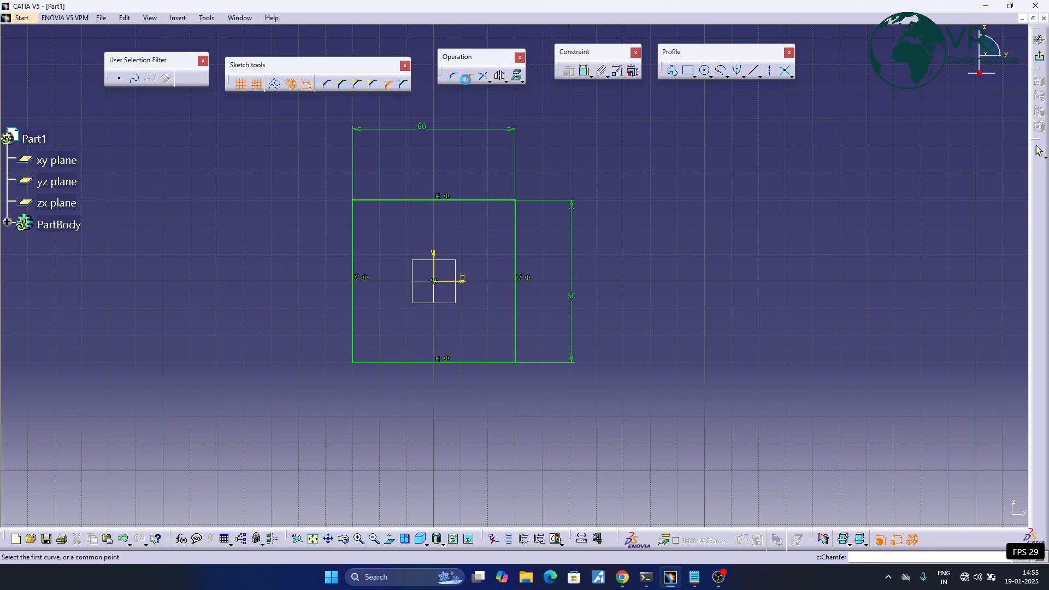
{"action": "left_click", "coordinate": [327, 85]}
{"action": "left_click", "coordinate": [500, 200]}
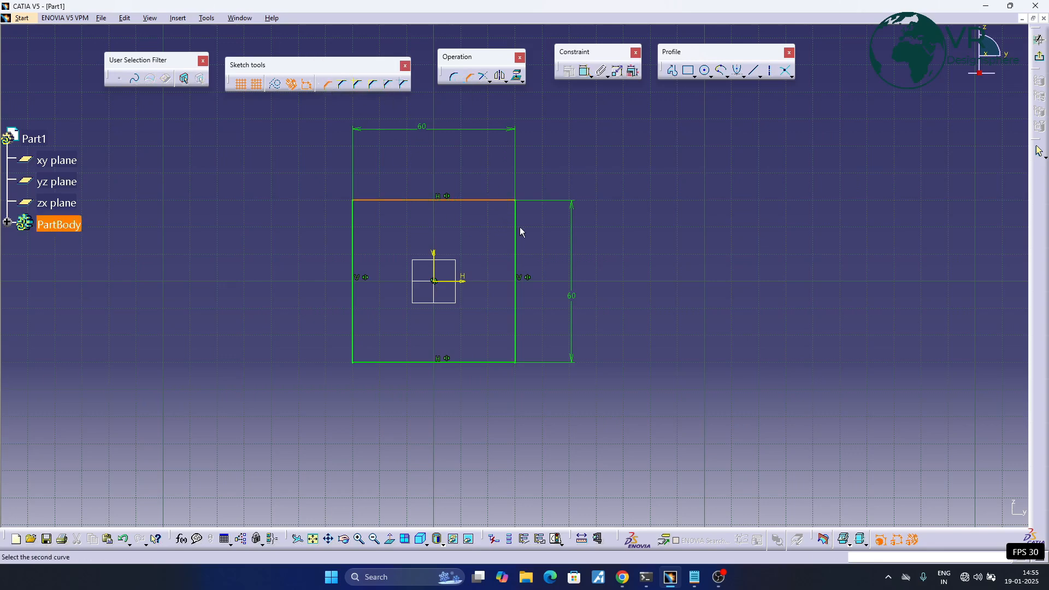
{"action": "left_click", "coordinate": [517, 228]}
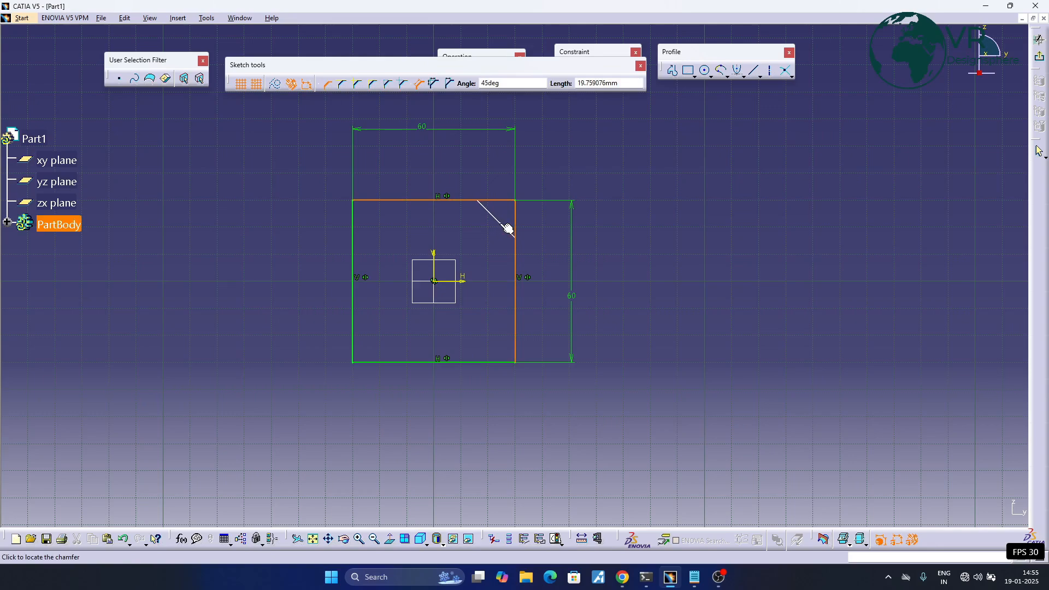
{"action": "left_click", "coordinate": [508, 229]}
{"action": "scroll", "coordinate": [540, 251], "scroll_direction": "up", "scroll_amount": 2}
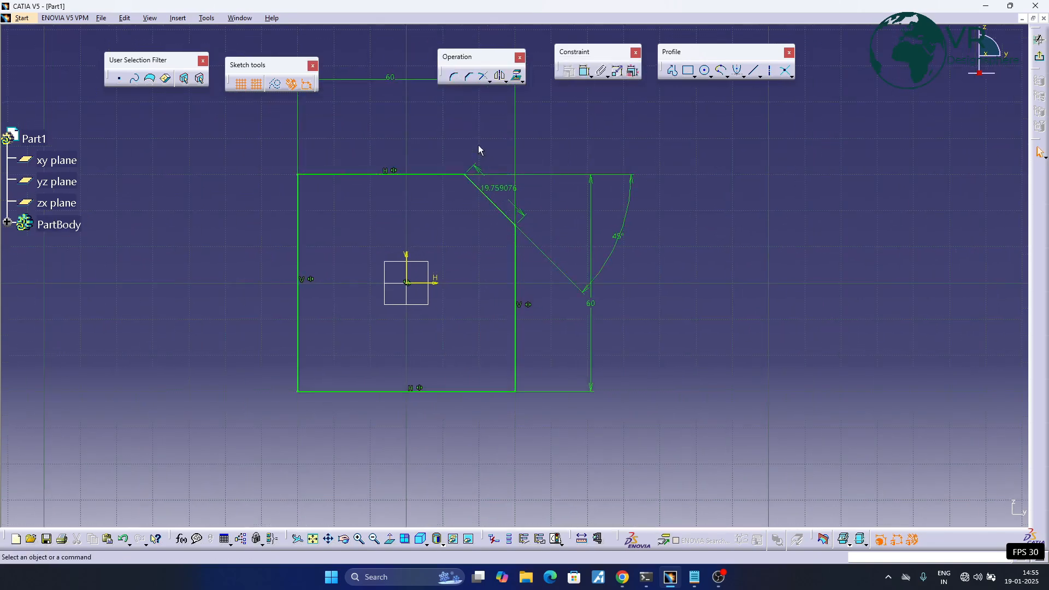
{"action": "middle_click_drag", "start_coordinate": [443, 140], "coordinate": [489, 145]}
- Chamfer the square's top-left corner with only the first element trimmed, the left edge, at 45° and about 23.8 mm long
{"action": "left_click", "coordinate": [469, 76]}
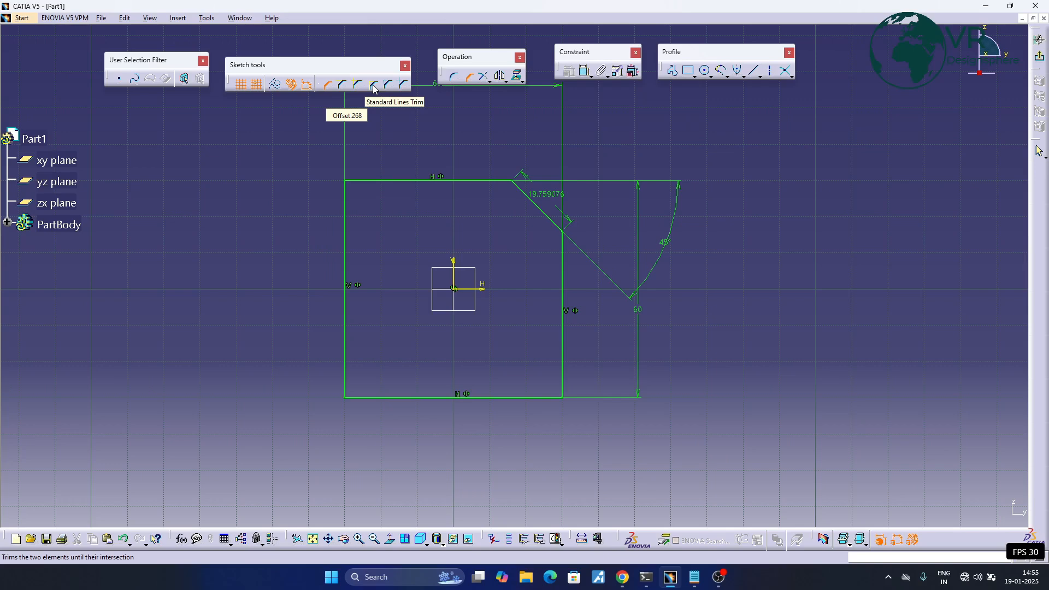
{"action": "left_click", "coordinate": [341, 85]}
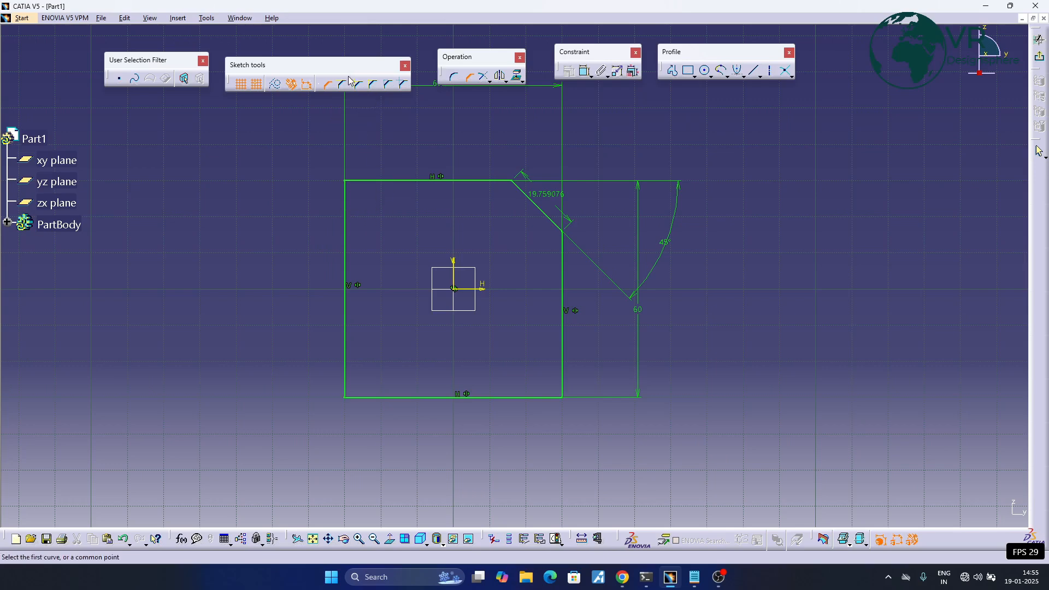
{"action": "left_click", "coordinate": [345, 211]}
{"action": "left_click", "coordinate": [385, 185]}
{"action": "left_click", "coordinate": [376, 221]}
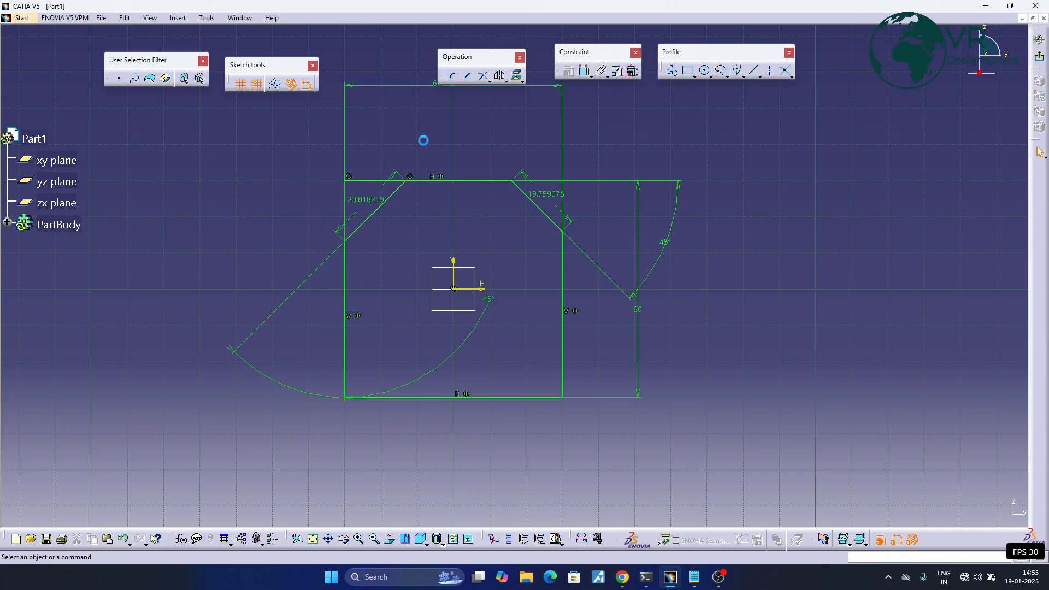
- Chamfer the square's bottom-left corner with no elements trimmed, about 19.4 mm long
{"action": "left_click", "coordinate": [456, 78]}
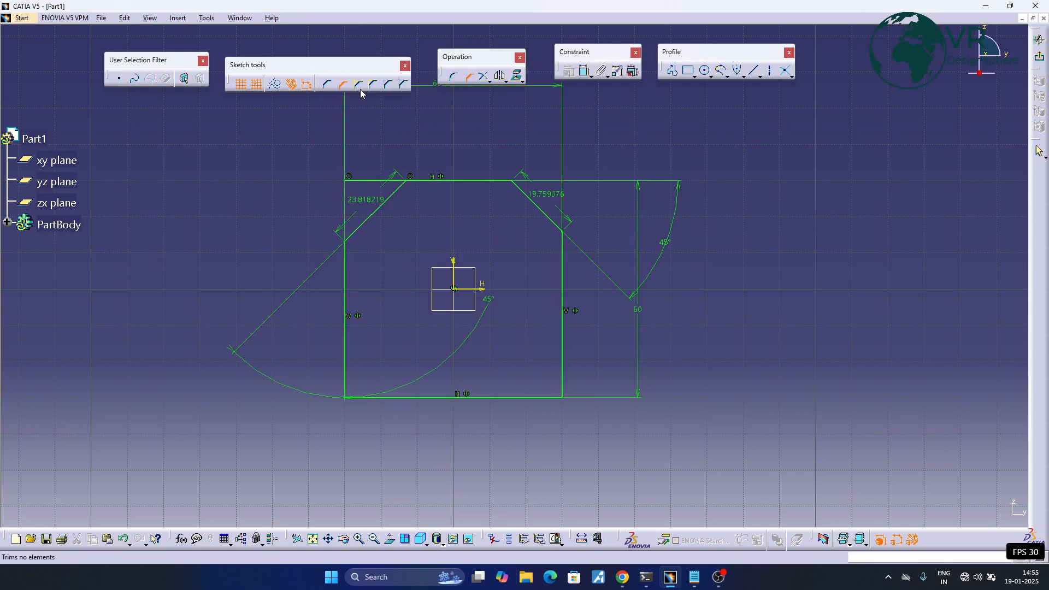
{"action": "left_click", "coordinate": [358, 84]}
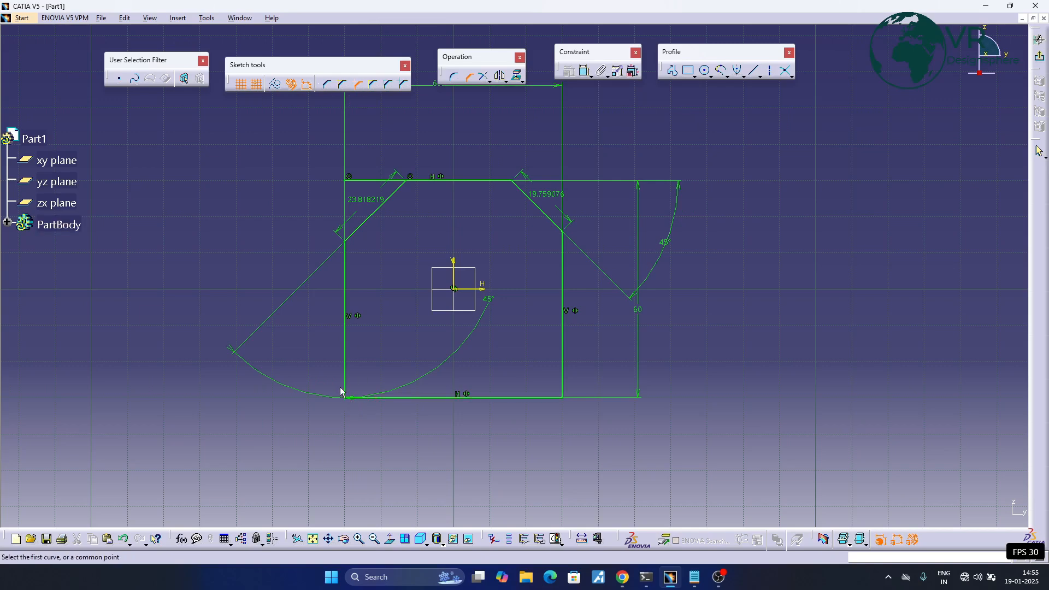
{"action": "left_click", "coordinate": [346, 371]}
{"action": "left_click", "coordinate": [378, 397]}
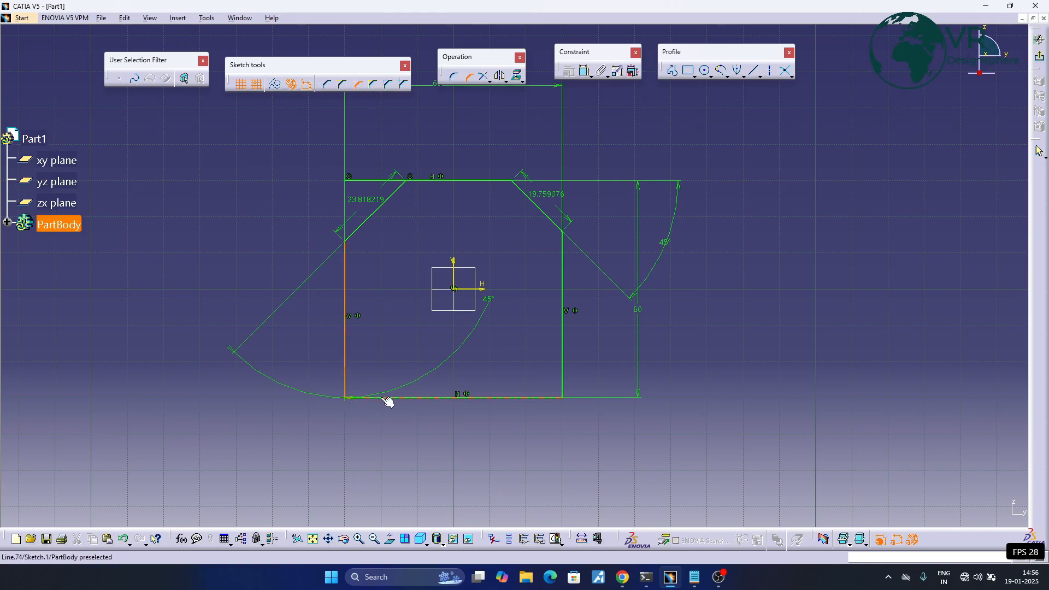
{"action": "left_click", "coordinate": [361, 434]}
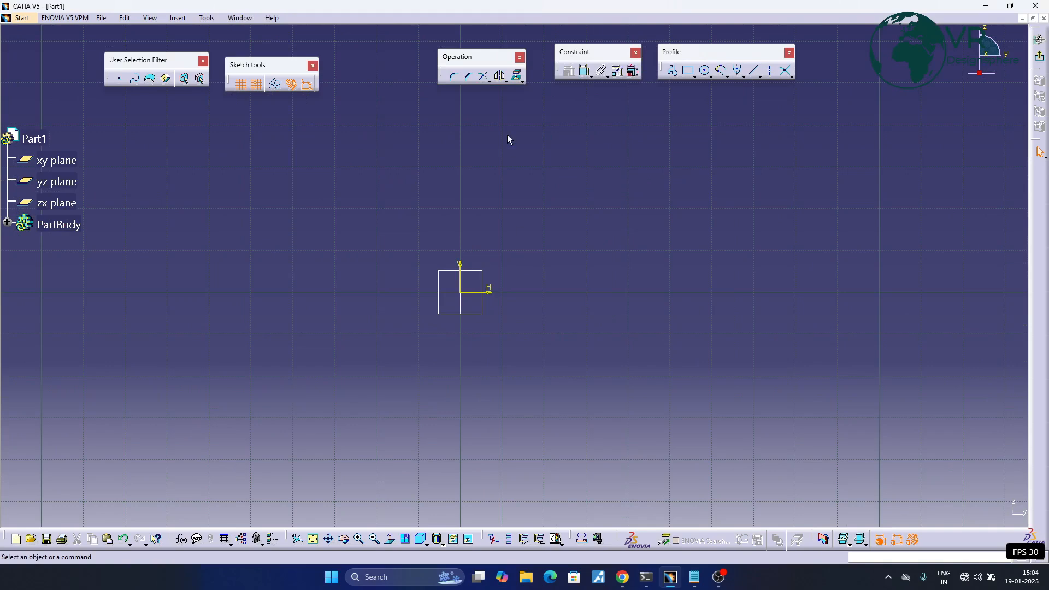
{"action": "left_click", "coordinate": [484, 74]}
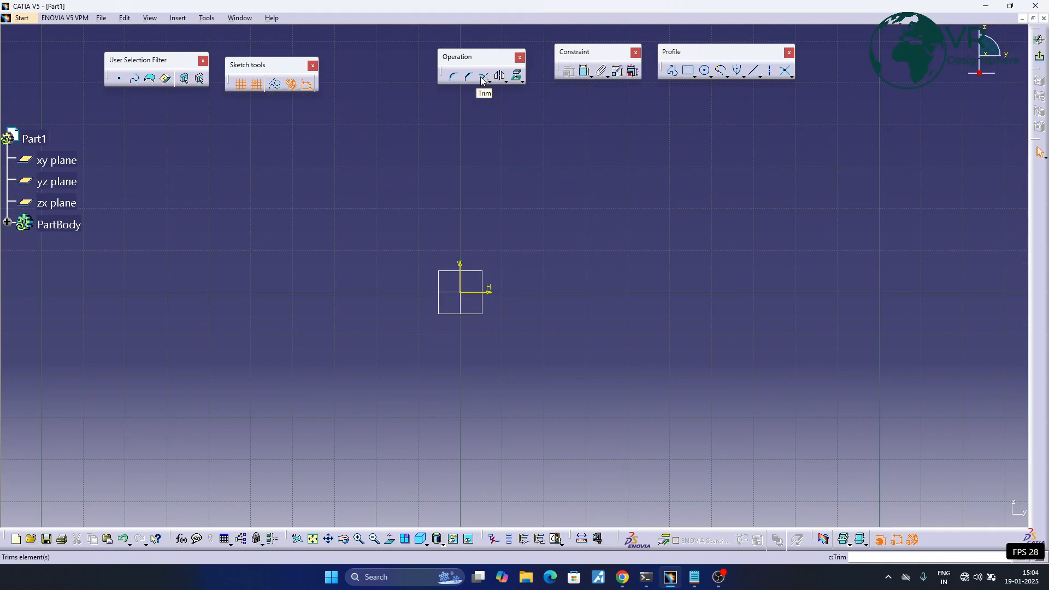
{"action": "left_click", "coordinate": [488, 81]}
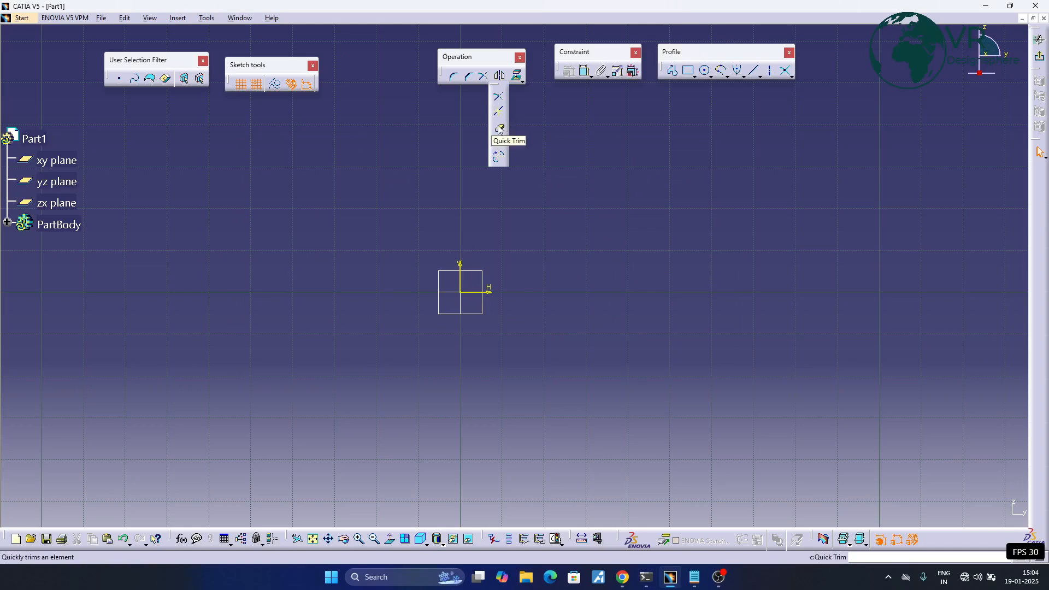
{"action": "left_click", "coordinate": [381, 151]}
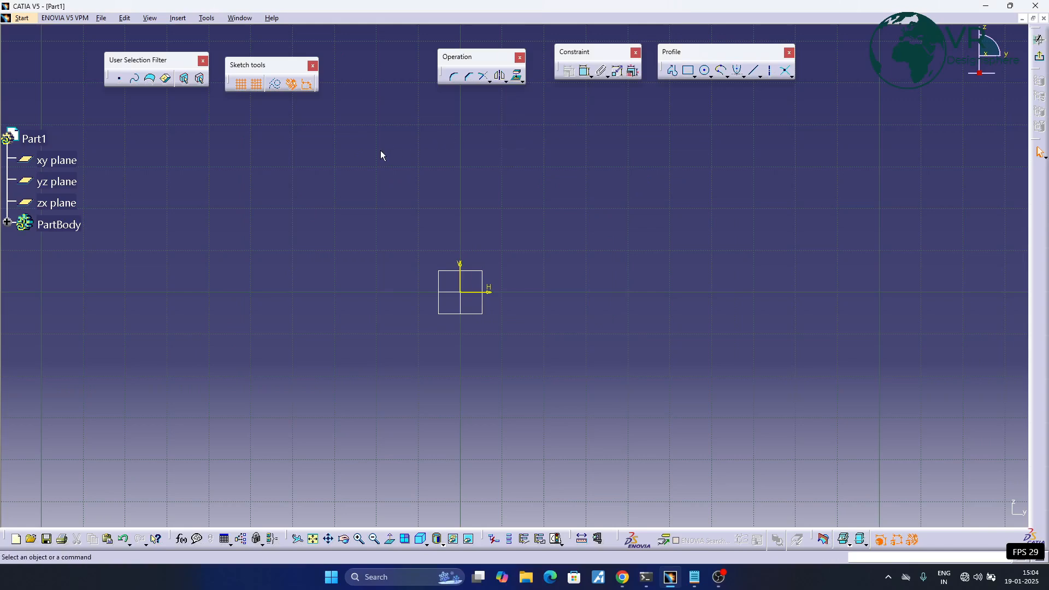
- Sketch a 40 by 40 mm rectangle around the sketch origin
{"action": "left_click", "coordinate": [687, 72]}
{"action": "left_click", "coordinate": [373, 193]}
{"action": "left_click", "coordinate": [544, 376]}
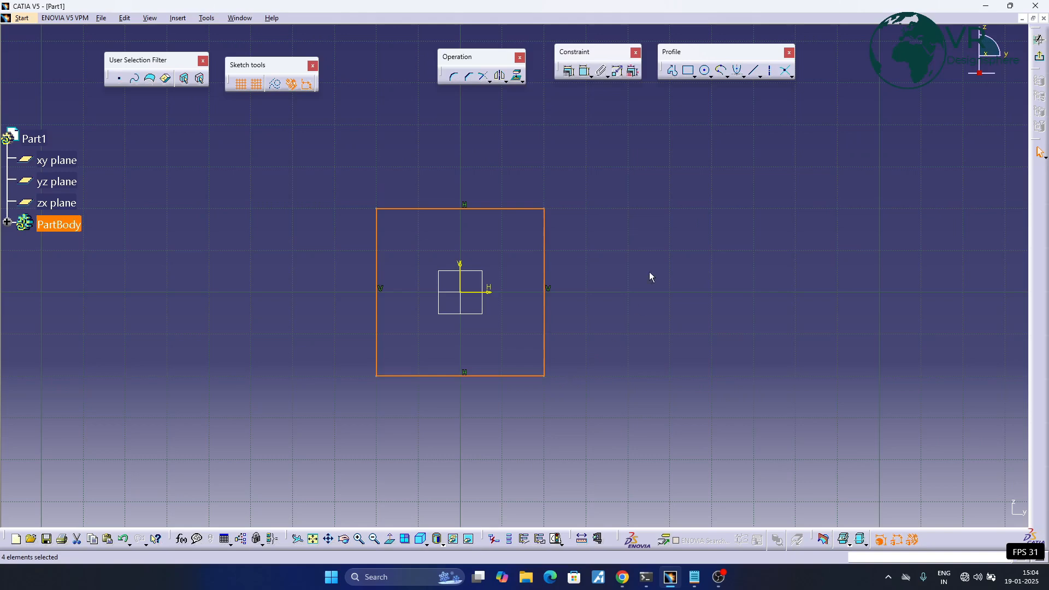
- Sketch a second rectangle about 40 mm wide and 30 mm high, overlapping the first square's top-right corner
{"action": "left_click", "coordinate": [688, 74]}
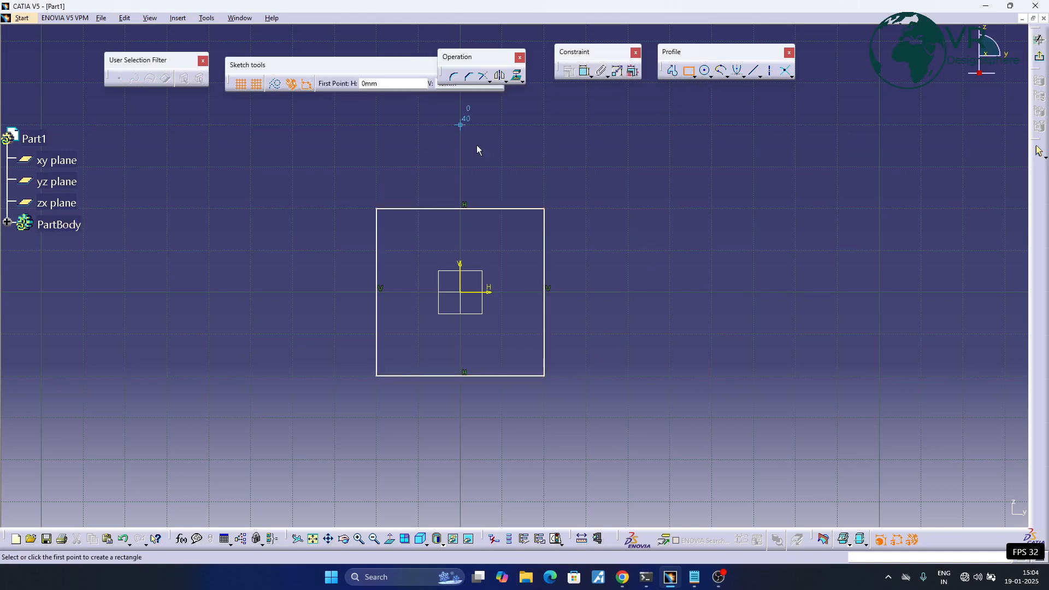
{"action": "left_click", "coordinate": [478, 145]}
{"action": "left_click", "coordinate": [629, 251]}
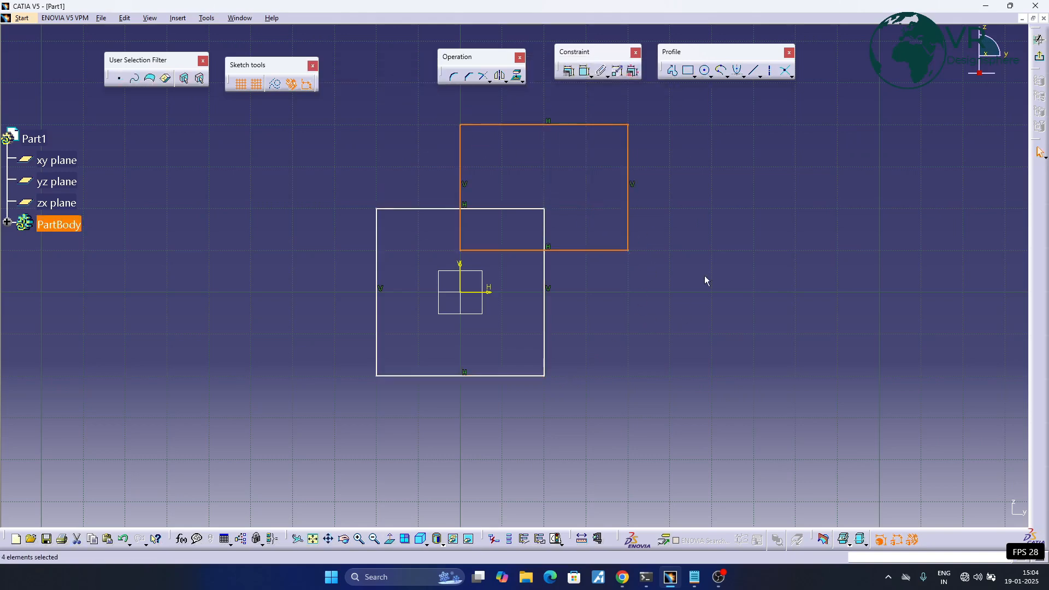
{"action": "left_click", "coordinate": [680, 272]}
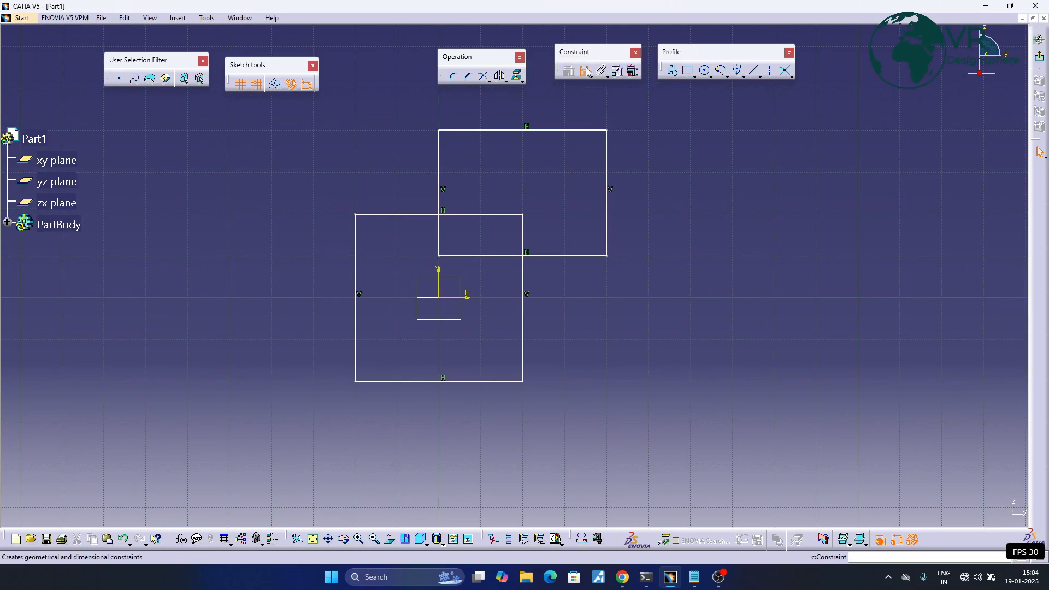
- Make the origin square's top and bottom edges symmetric about the horizontal sketch axis
{"action": "left_click", "coordinate": [586, 73]}
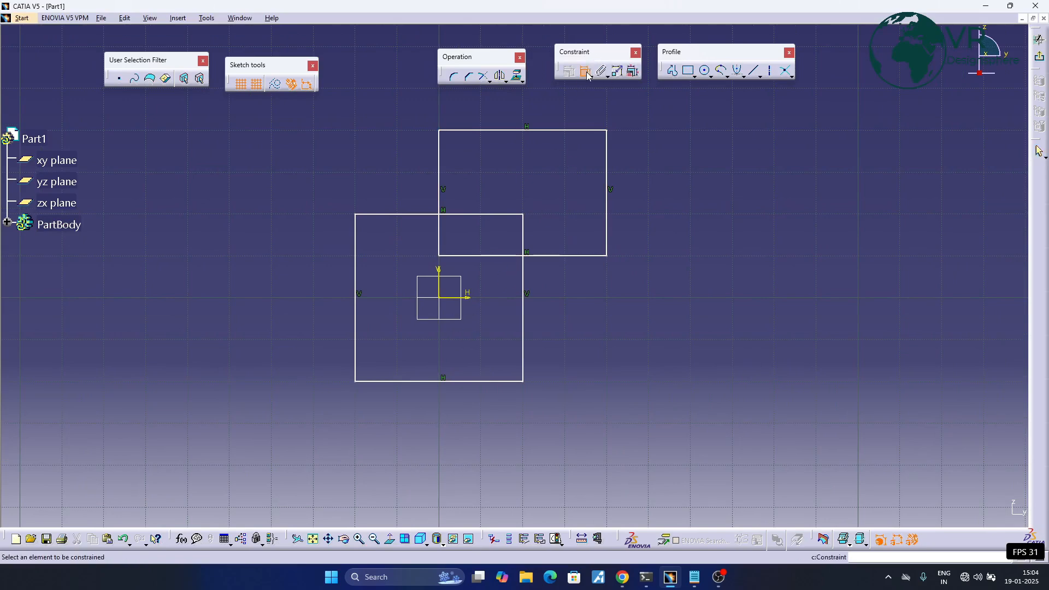
{"action": "left_click", "coordinate": [403, 215]}
{"action": "left_click", "coordinate": [390, 381]}
{"action": "left_click", "coordinate": [582, 72]}
{"action": "left_click", "coordinate": [391, 214]}
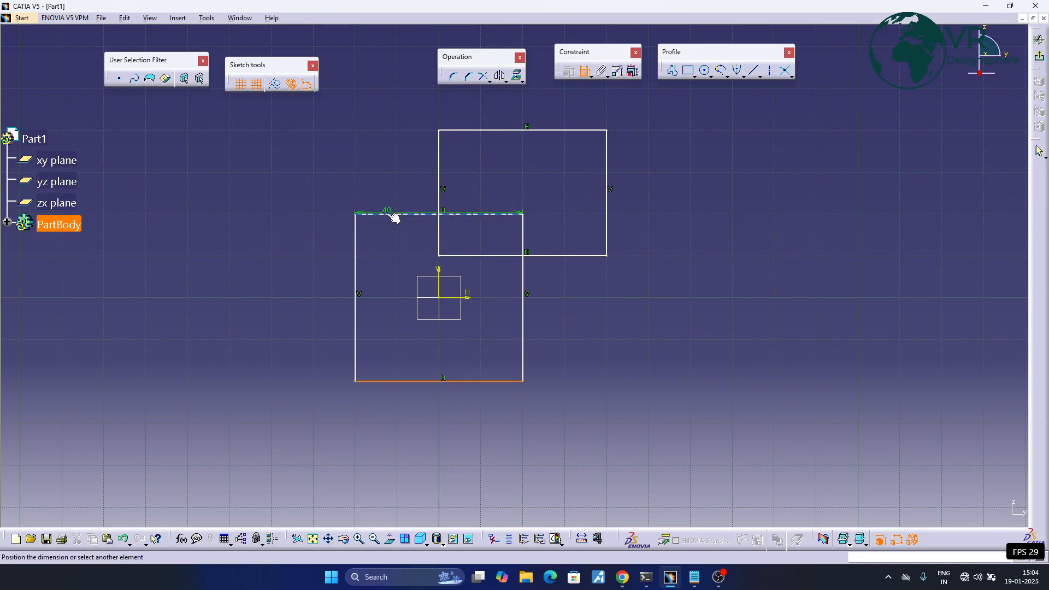
{"action": "right_click", "coordinate": [260, 270]}
{"action": "left_click", "coordinate": [313, 382]}
{"action": "left_click", "coordinate": [465, 298]}
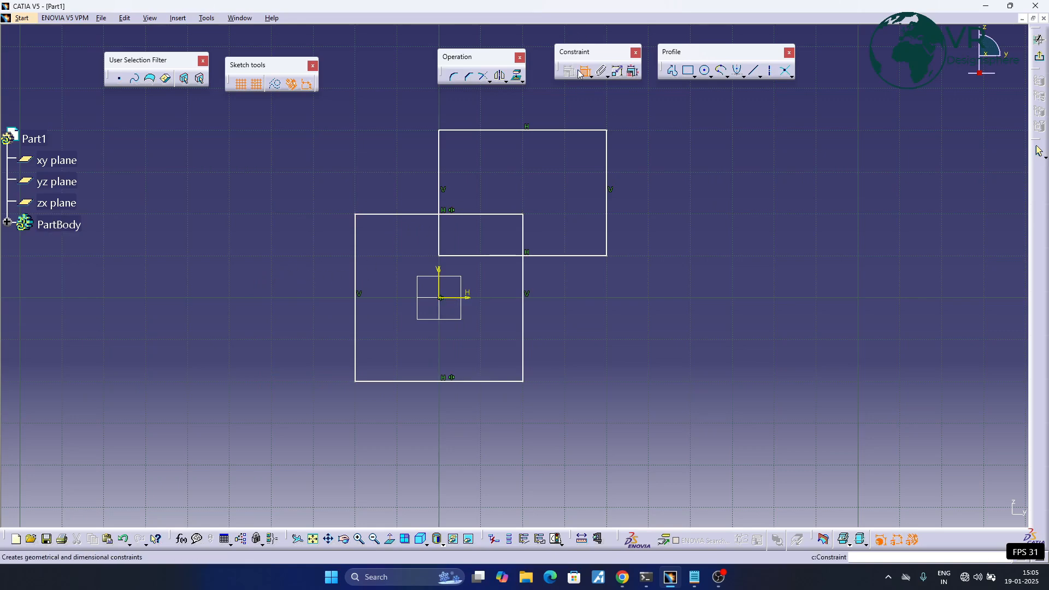
- Make the origin square's left and right edges symmetric about the vertical sketch axis
{"action": "left_click", "coordinate": [359, 261]}
{"action": "left_click", "coordinate": [527, 300]}
{"action": "right_click", "coordinate": [564, 443]}
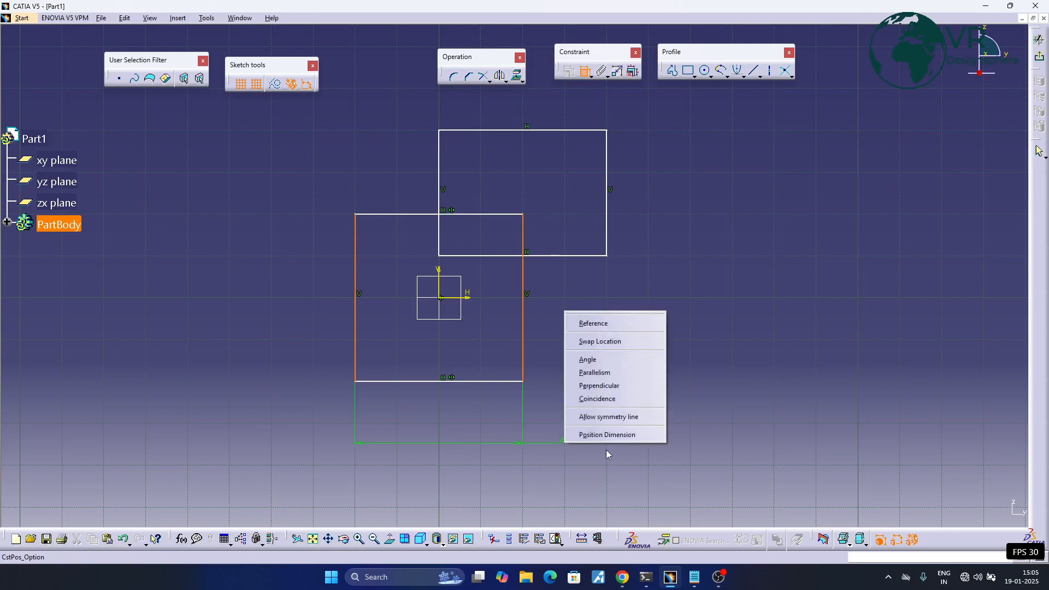
{"action": "left_click", "coordinate": [608, 417]}
{"action": "left_click", "coordinate": [441, 284]}
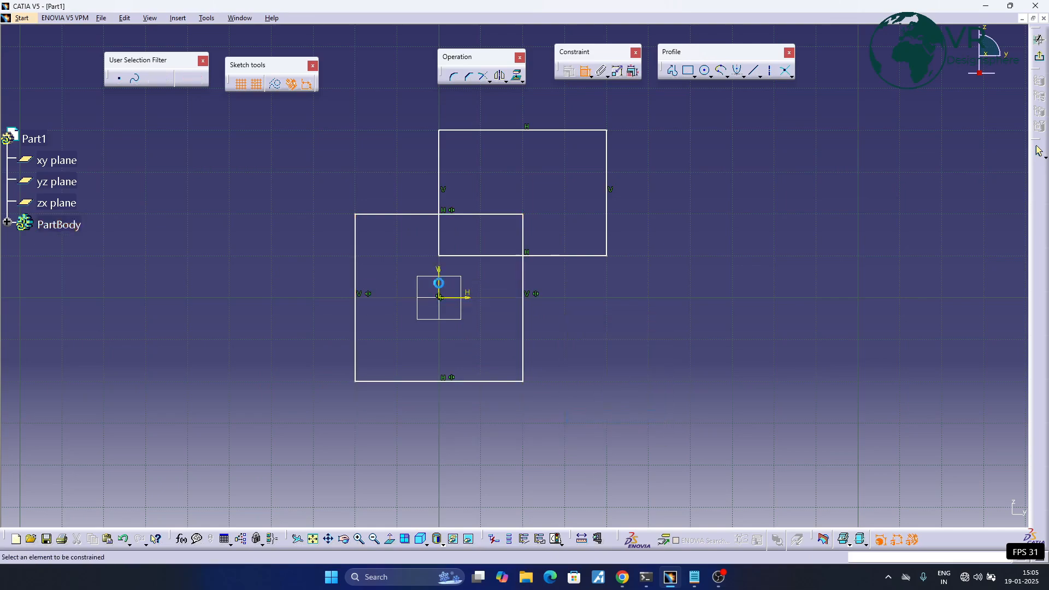
- Dimension the origin square's height on its left side and its width below it
{"action": "left_click", "coordinate": [495, 214]}
{"action": "left_click", "coordinate": [391, 382]}
{"action": "left_click", "coordinate": [248, 331]}
{"action": "left_click", "coordinate": [356, 345]}
{"action": "left_click", "coordinate": [522, 334]}
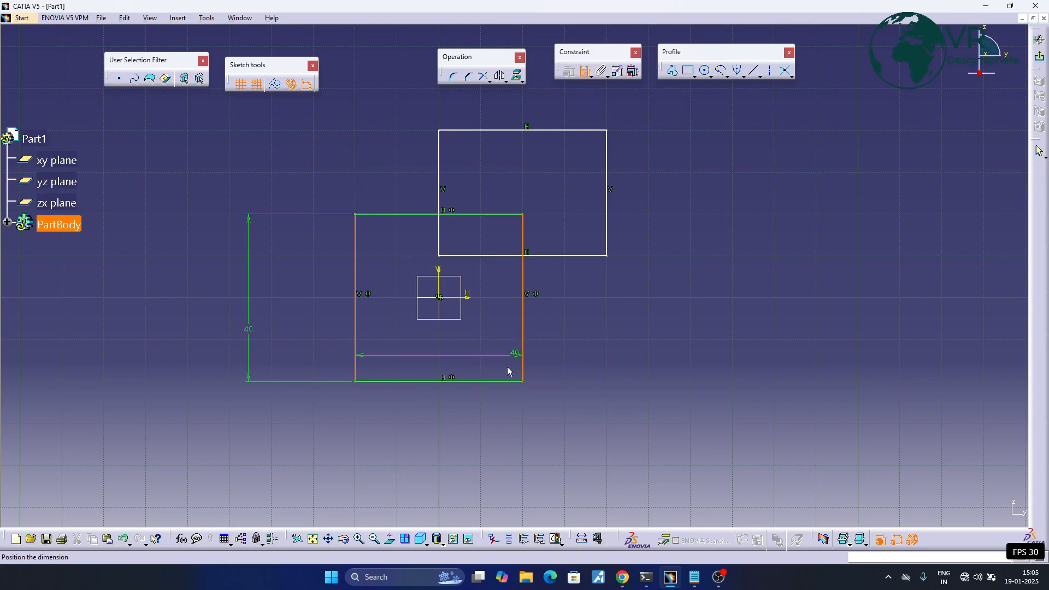
{"action": "left_click", "coordinate": [471, 449]}
- Dimension the second rectangle's bottom edge from the horizontal sketch axis and set the distance to 20 mm
{"action": "left_click", "coordinate": [549, 257]}
{"action": "left_click", "coordinate": [458, 300]}
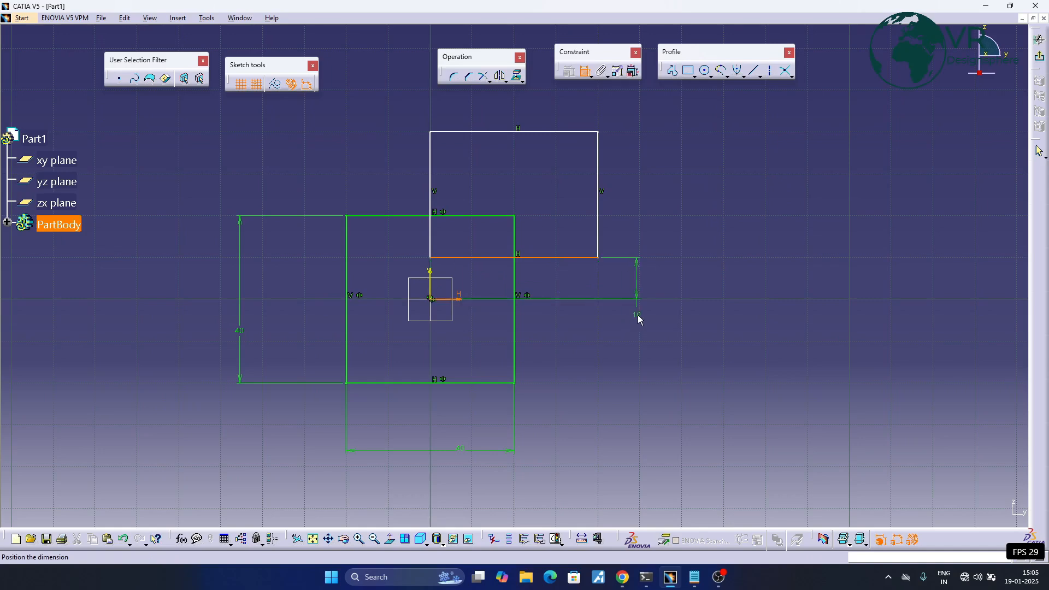
{"action": "left_click", "coordinate": [639, 322]}
{"action": "double_click", "coordinate": [638, 310]}
{"action": "type", "text": "20"}
{"action": "key", "text": "Return"}
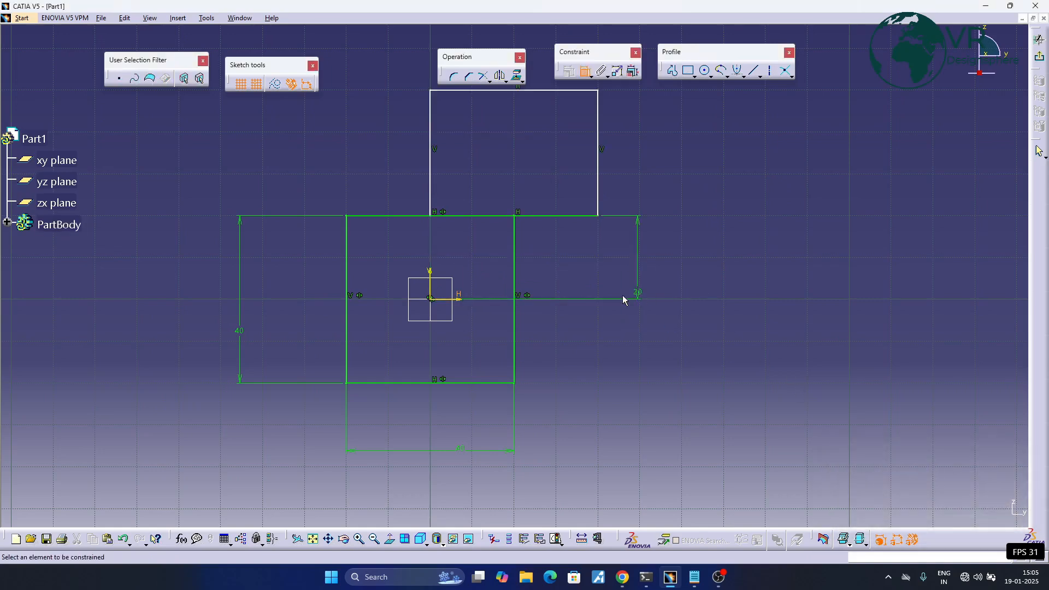
- Set the distance between the second rectangle's bottom edge and the horizontal axis to 0 mm
{"action": "double_click", "coordinate": [637, 293]}
{"action": "type", "text": "0"}
{"action": "key", "text": "Return"}
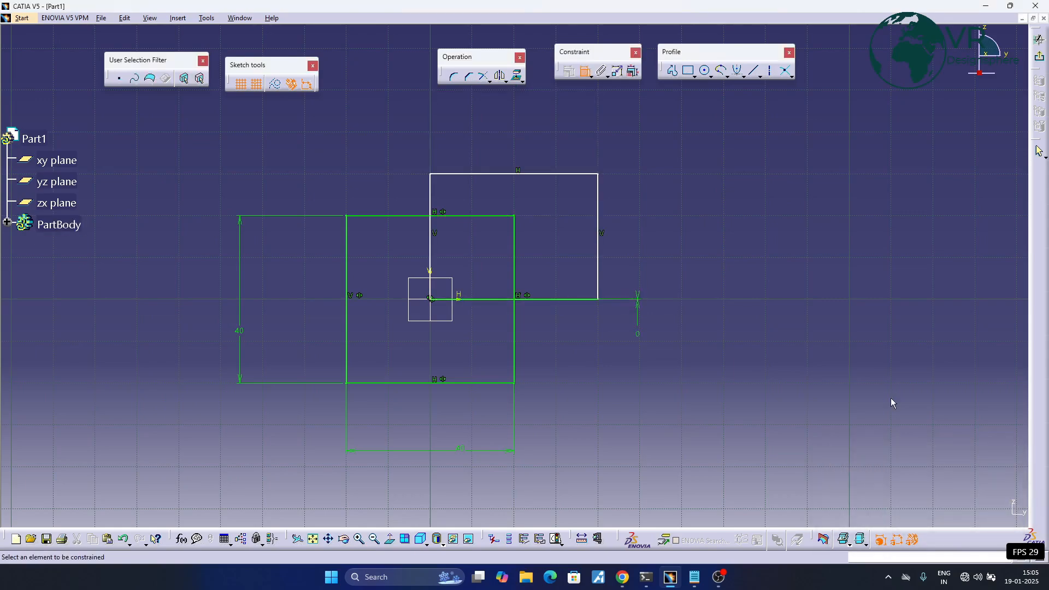
- Dimension the second rectangle's height between its top and bottom edges and set it to 40 mm
{"action": "left_click", "coordinate": [490, 176]}
{"action": "left_click", "coordinate": [597, 298]}
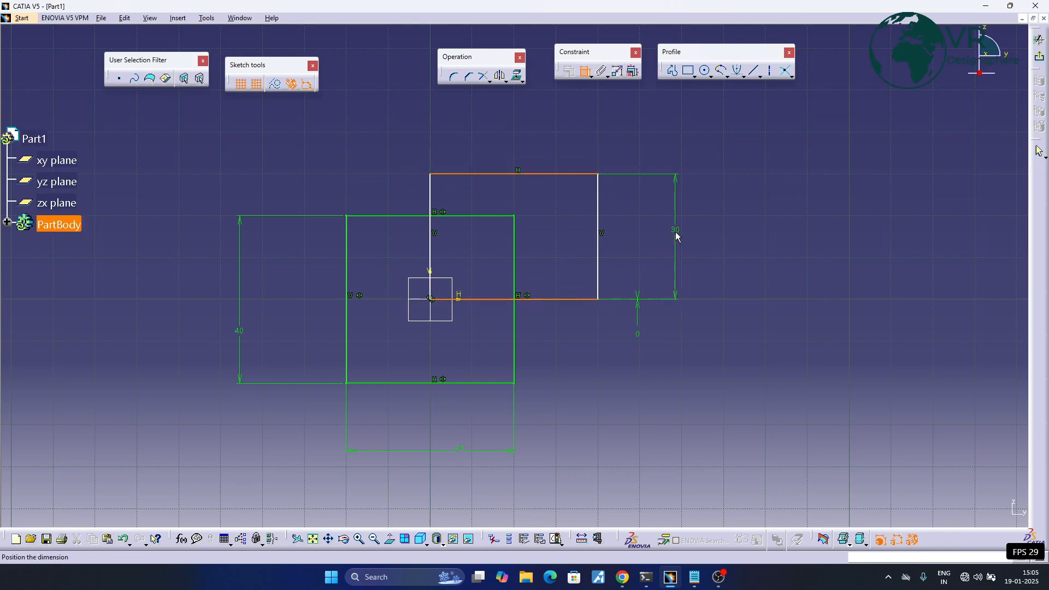
{"action": "left_click", "coordinate": [677, 236]}
{"action": "double_click", "coordinate": [677, 234]}
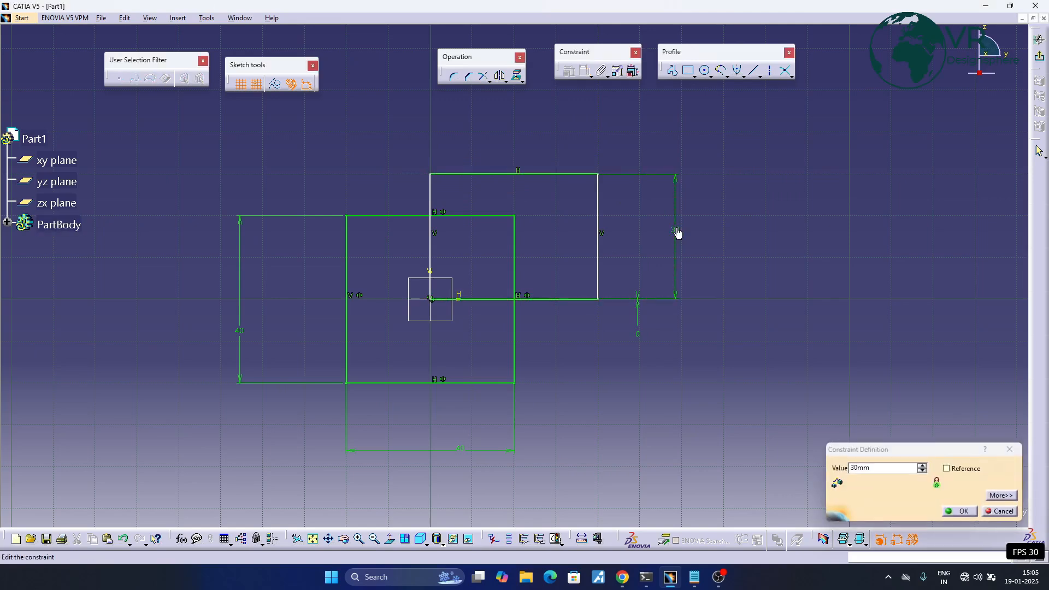
{"action": "key", "text": "Return"}
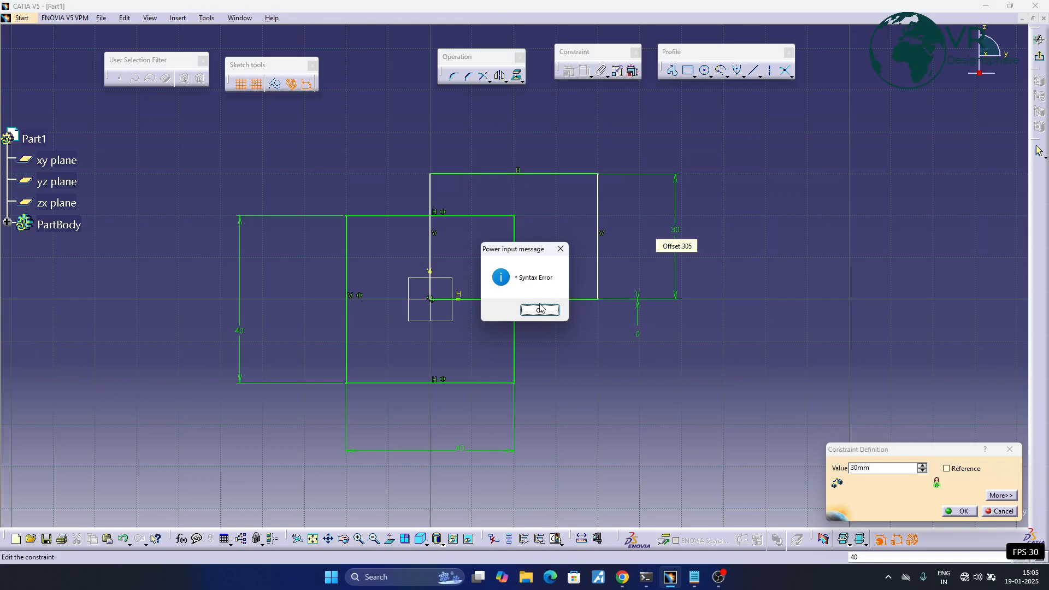
{"action": "left_click", "coordinate": [540, 307]}
{"action": "double_click", "coordinate": [885, 468]}
{"action": "type", "text": "40"}
{"action": "key", "text": "Return"}
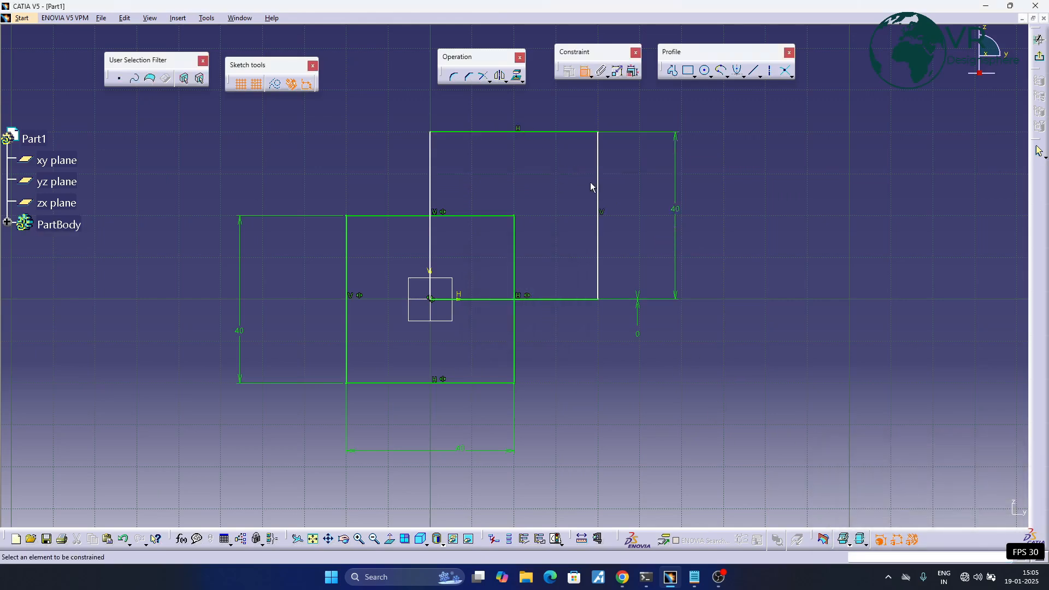
- Dimension the second rectangle's width between its left and right edges, placed below the origin square's width dimension
{"action": "left_click", "coordinate": [601, 194]}
{"action": "left_click", "coordinate": [433, 204]}
{"action": "left_click", "coordinate": [515, 487]}
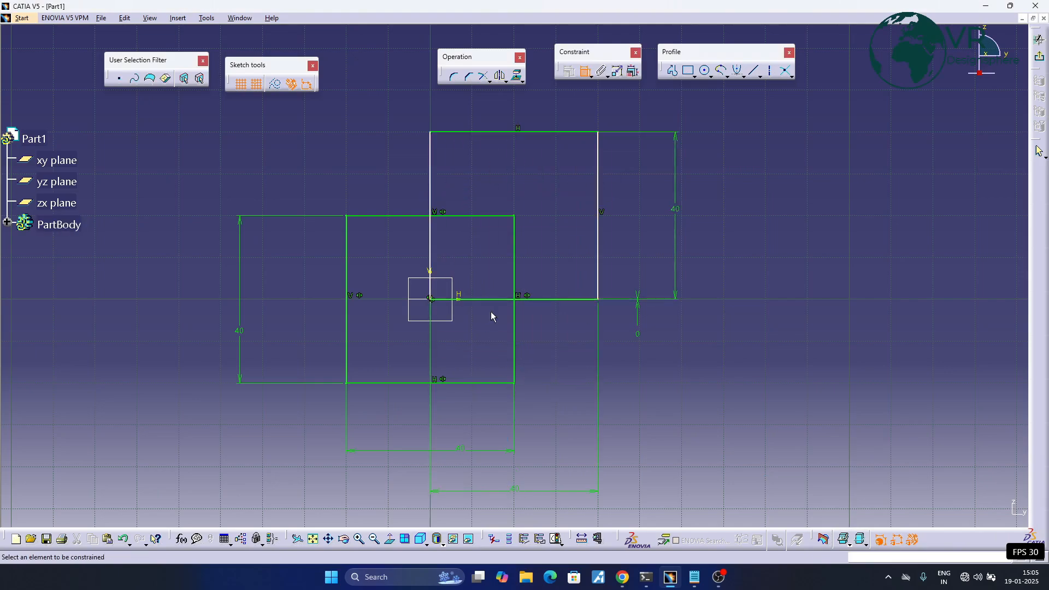
- Dimension the distance between the second square's left edge and the vertical sketch axis, placed above the square
{"action": "middle_click_drag", "start_coordinate": [450, 229], "coordinate": [415, 231]}
{"action": "left_click", "coordinate": [409, 229]}
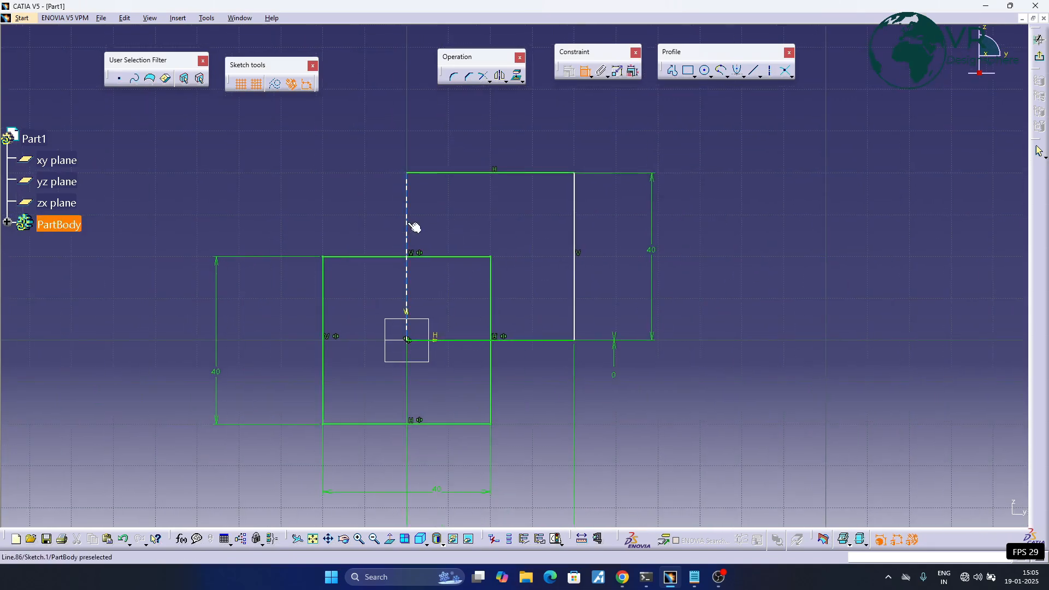
{"action": "left_click", "coordinate": [407, 316]}
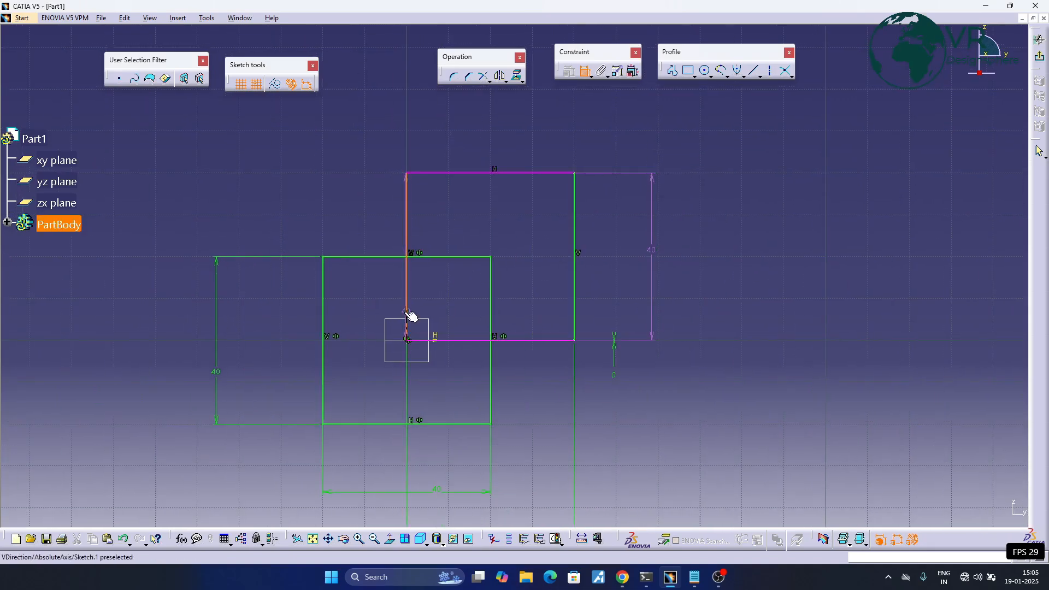
{"action": "left_click", "coordinate": [383, 114]}
{"action": "middle_click_drag", "start_coordinate": [460, 146], "coordinate": [459, 188]}
{"action": "mouse_move", "coordinate": [518, 166]}
{"action": "middle_mouse_down"}
{"action": "mouse_move", "coordinate": [469, 168]}
{"action": "mouse_move", "coordinate": [467, 140]}
{"action": "middle_mouse_up"}
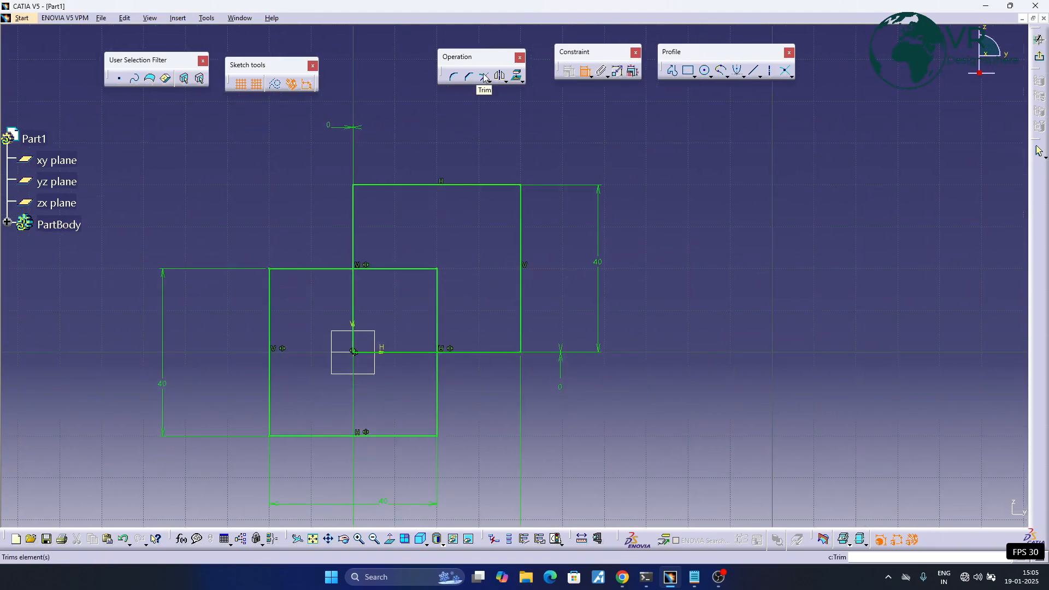
- Trim the origin square's top edge and the second square's left edge at their intersection, previewing both trim options and keeping Trim All Elements
{"action": "left_click", "coordinate": [483, 75]}
{"action": "middle_click_drag", "start_coordinate": [396, 234], "coordinate": [444, 218]}
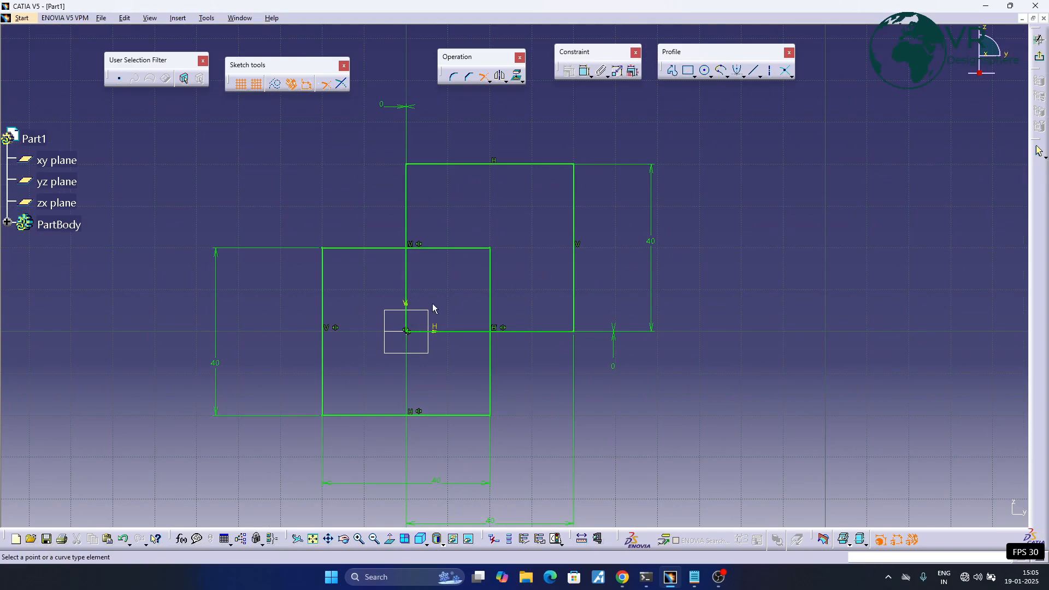
{"action": "left_click", "coordinate": [357, 249]}
{"action": "left_click", "coordinate": [408, 204]}
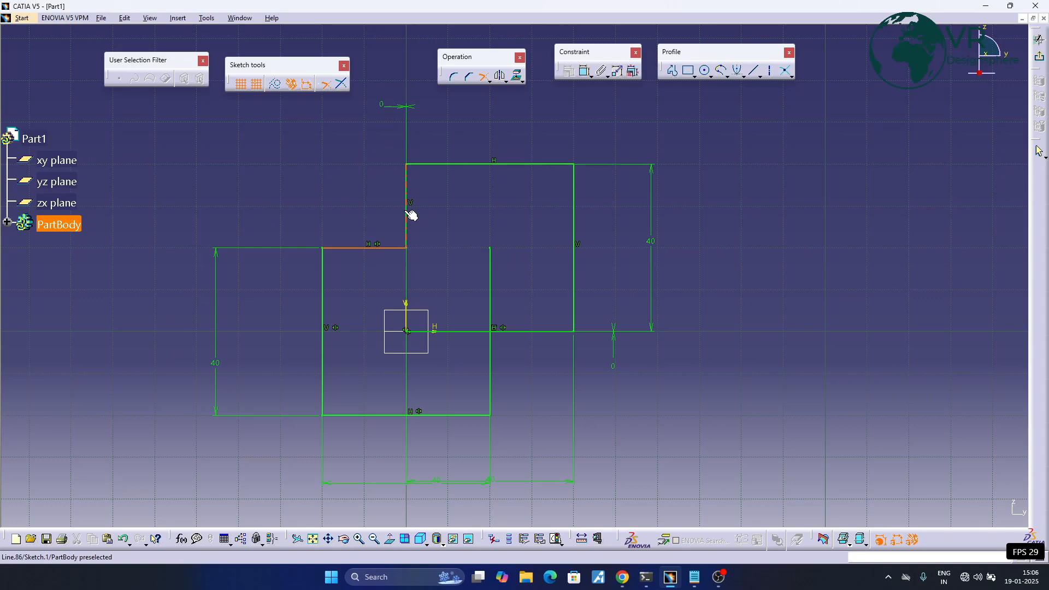
{"action": "left_click", "coordinate": [407, 214]}
{"action": "left_click", "coordinate": [414, 229]}
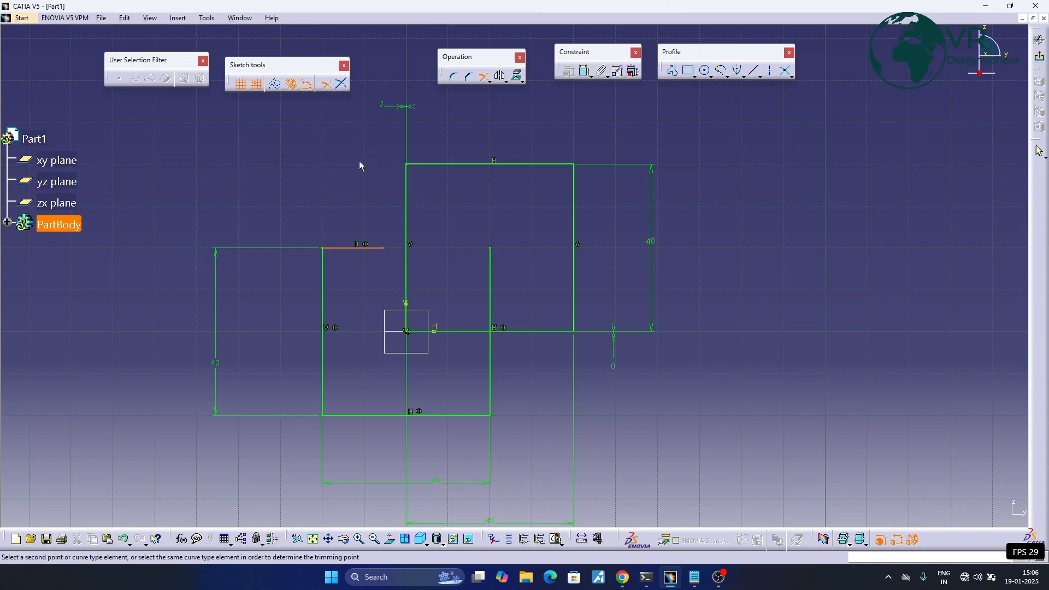
{"action": "left_click", "coordinate": [342, 85]}
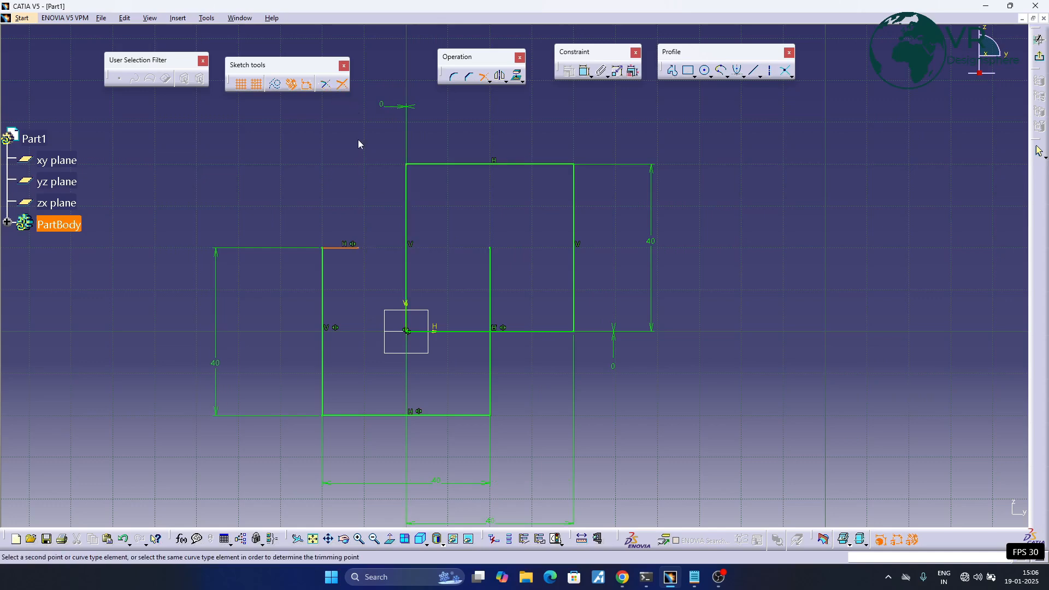
{"action": "left_click", "coordinate": [410, 217]}
{"action": "left_click", "coordinate": [326, 85]}
{"action": "left_click", "coordinate": [408, 230]}
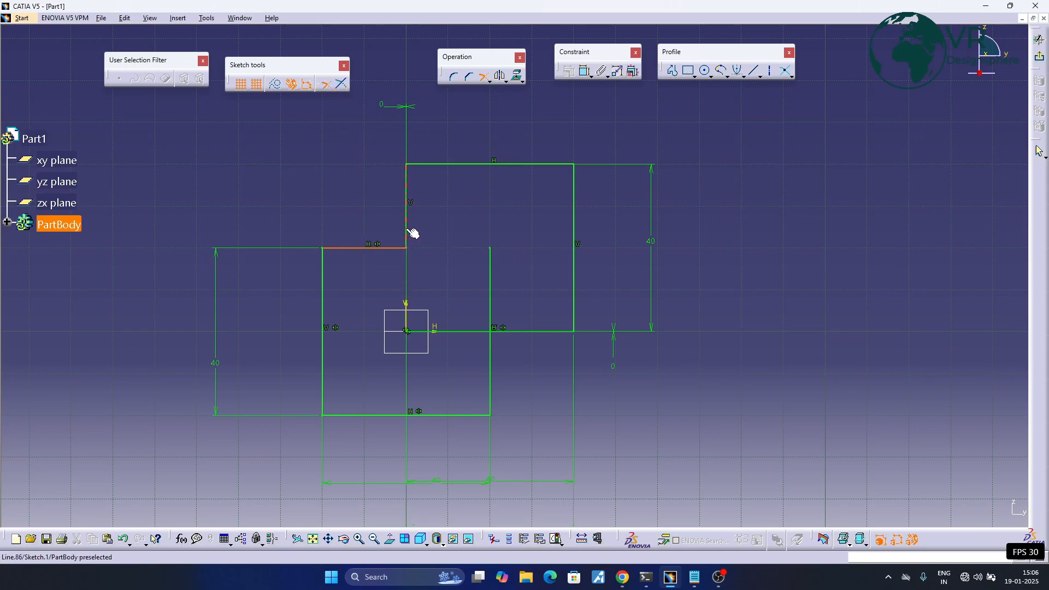
{"action": "left_click", "coordinate": [413, 233]}
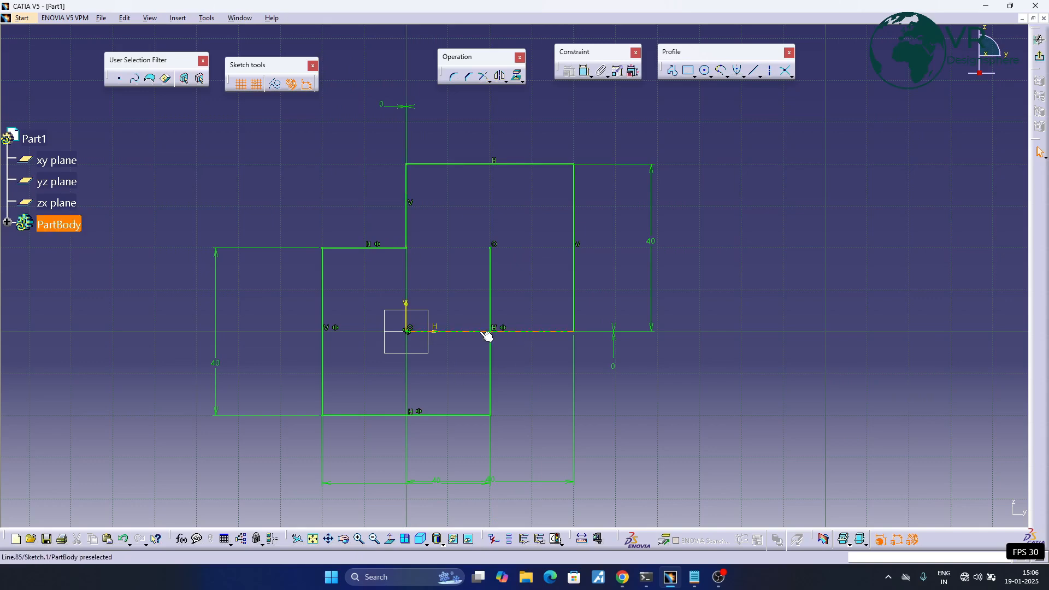
- Try to trim the second square's bottom edge against the lower part of the origin square's right edge, and undo that trim
{"action": "left_click", "coordinate": [522, 331]}
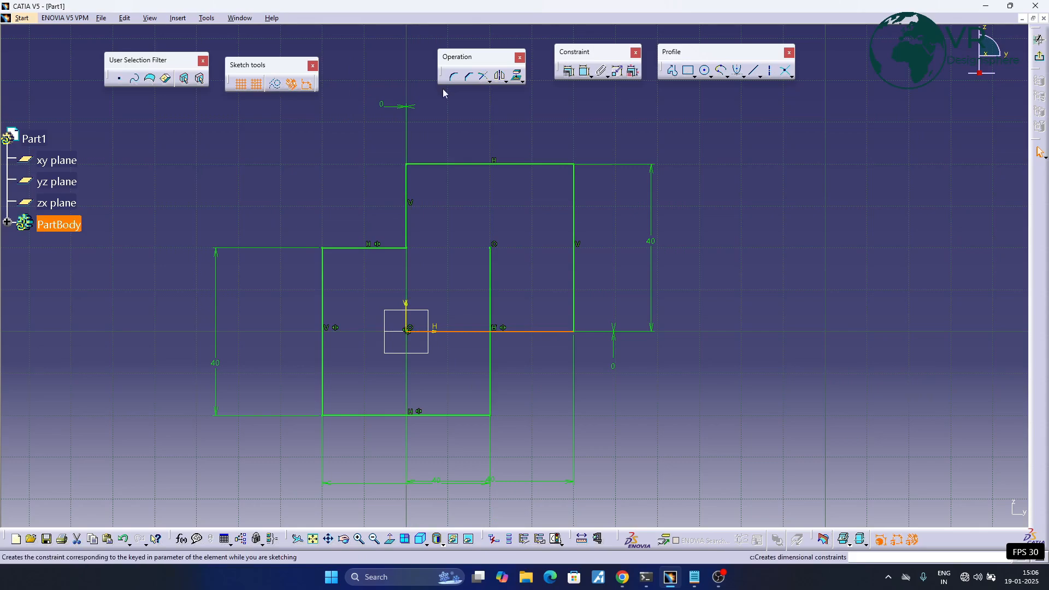
{"action": "left_click", "coordinate": [483, 76]}
{"action": "left_click", "coordinate": [491, 355]}
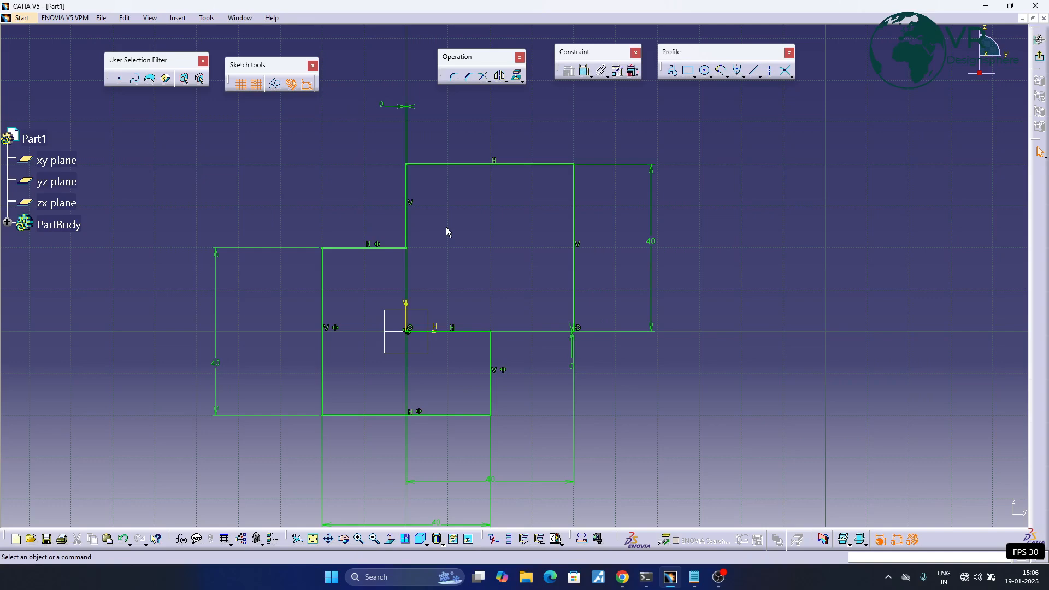
{"action": "key", "text": "ctrl+z"}
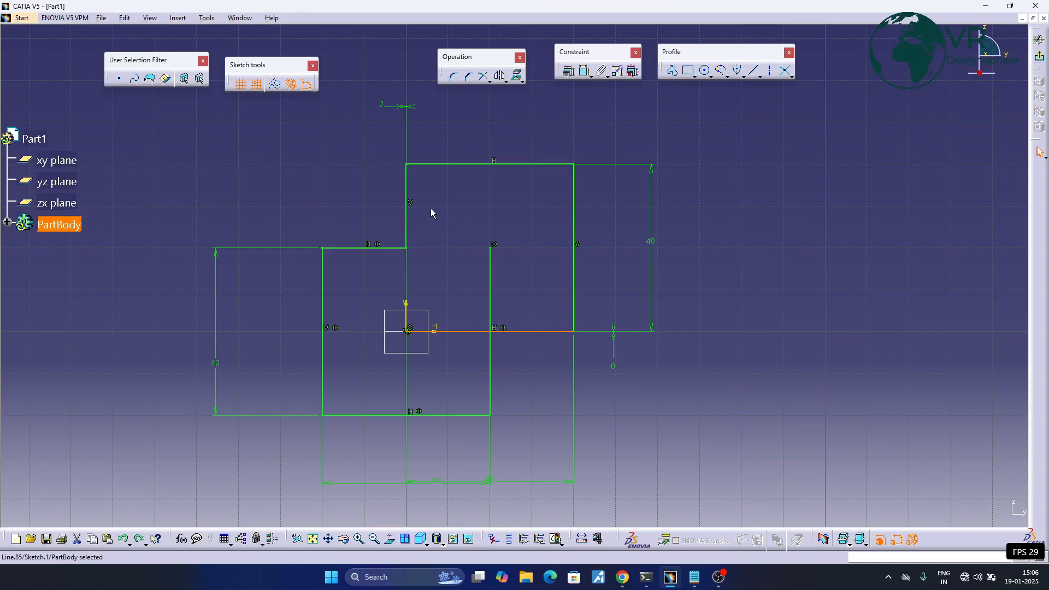
- Trim the outer part of the second square's bottom edge with the lower part of the origin square's right edge, and undo the corner trims
{"action": "left_click", "coordinate": [431, 209]}
{"action": "left_click", "coordinate": [483, 76]}
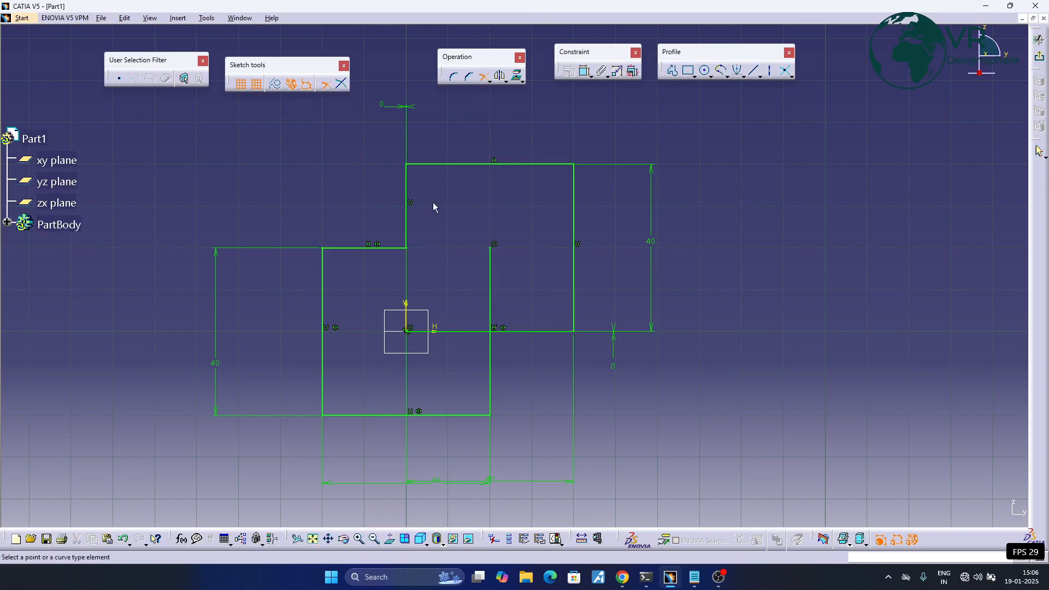
{"action": "left_click", "coordinate": [534, 331]}
{"action": "left_click", "coordinate": [491, 373]}
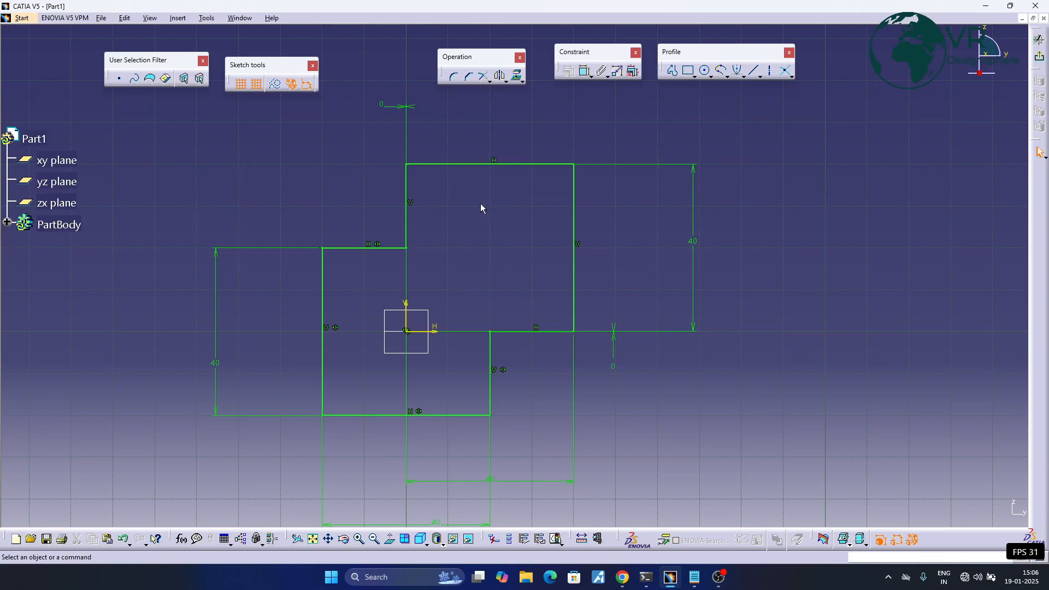
{"action": "left_click", "coordinate": [489, 80]}
{"action": "key", "text": "ctrl+z"}
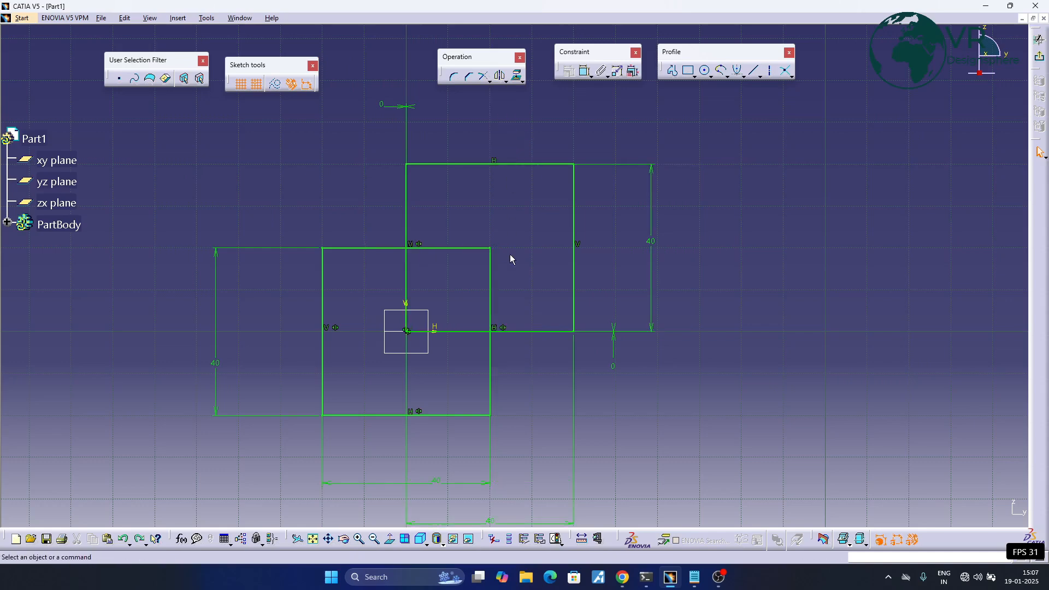
- Quick Trim the parts of the origin square's top and right edges that lie inside the second square
{"action": "left_click", "coordinate": [488, 80]}
{"action": "left_click", "coordinate": [500, 128]}
{"action": "middle_click_drag", "start_coordinate": [492, 203], "coordinate": [492, 162]}
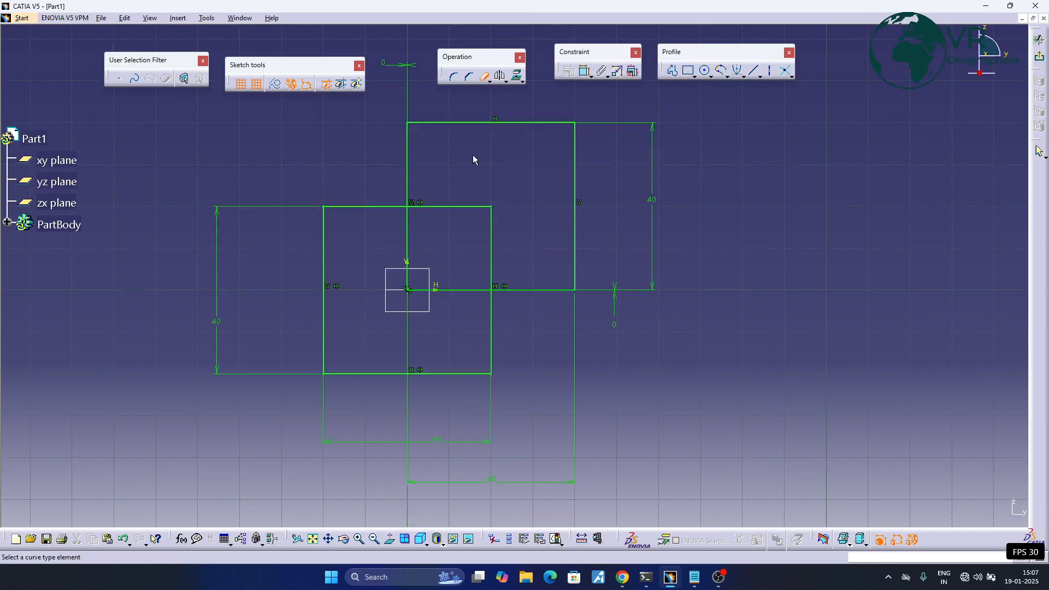
{"action": "left_click", "coordinate": [437, 211]}
{"action": "left_click", "coordinate": [492, 239]}
{"action": "left_click", "coordinate": [483, 77]}
{"action": "left_click", "coordinate": [491, 229]}
- Quick Trim the parts of the second square's bottom and left edges that lie inside the origin square
{"action": "left_click", "coordinate": [479, 80]}
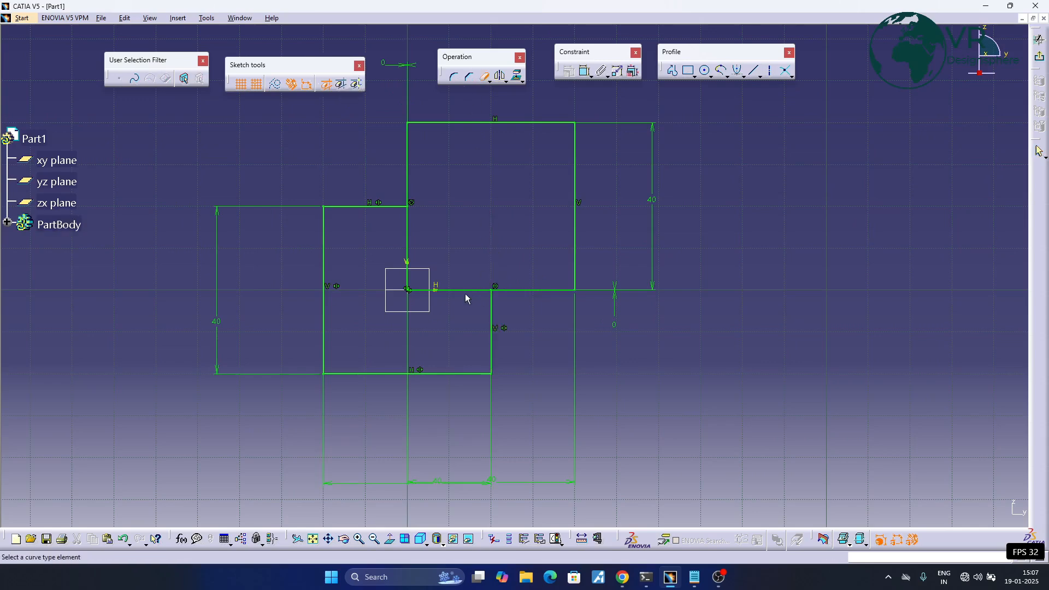
{"action": "left_click", "coordinate": [460, 290]}
{"action": "left_click", "coordinate": [483, 77]}
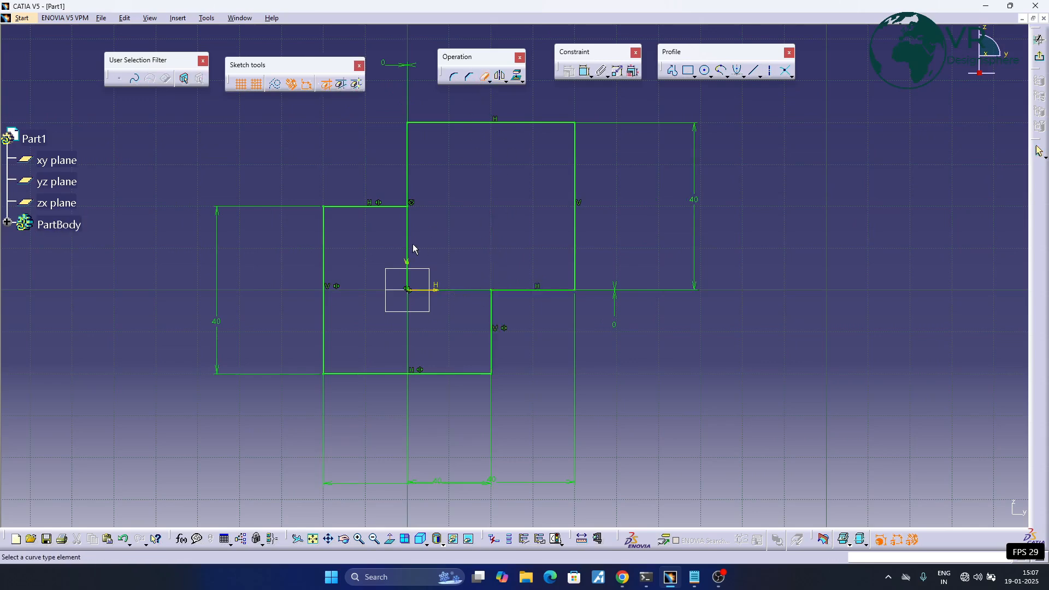
{"action": "left_click", "coordinate": [408, 240]}
{"action": "middle_click_drag", "start_coordinate": [483, 236], "coordinate": [484, 279]}
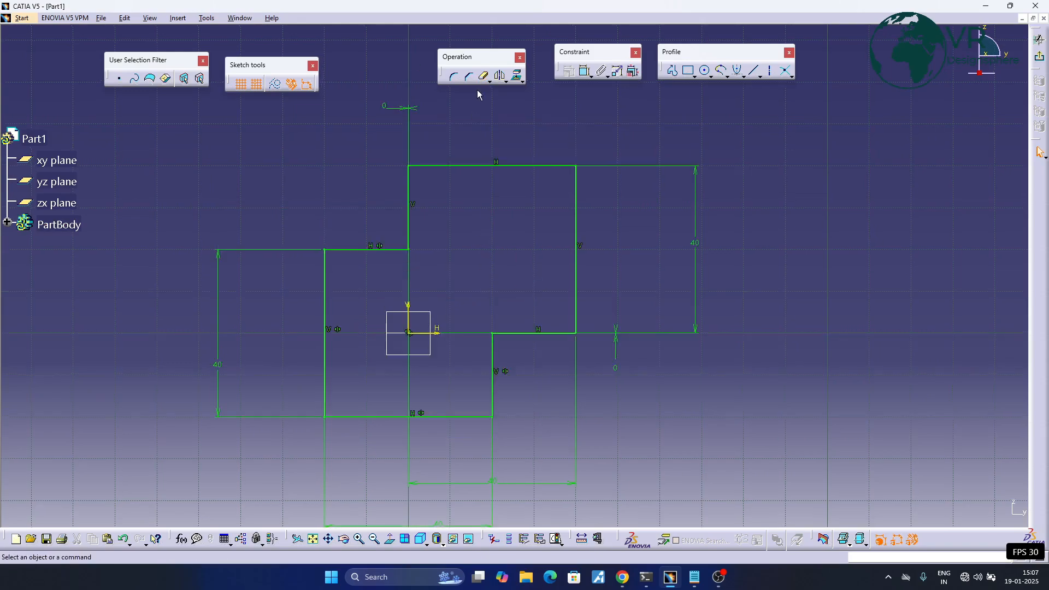
- Draw a vertical axis line about 90 mm long to the right of the stepped outline, about 80 mm from the vertical sketch axis
{"action": "left_click", "coordinate": [489, 81]}
{"action": "mouse_move", "coordinate": [468, 236]}
{"action": "middle_mouse_down"}
{"action": "mouse_move", "coordinate": [428, 211]}
{"action": "mouse_move", "coordinate": [429, 194]}
{"action": "mouse_move", "coordinate": [434, 206]}
{"action": "middle_mouse_up"}
{"action": "left_click", "coordinate": [770, 69]}
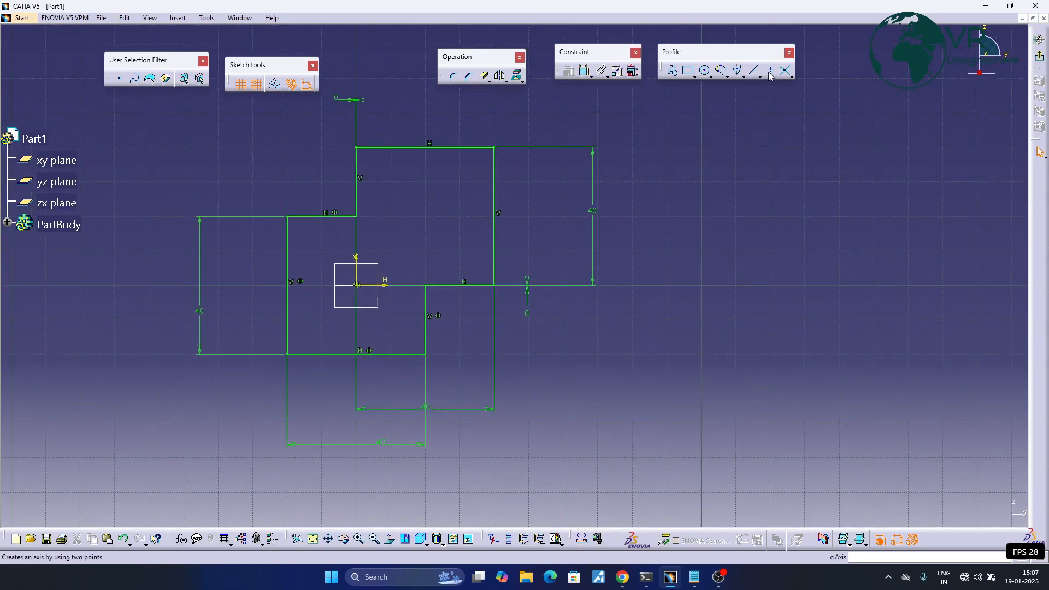
{"action": "middle_click_drag", "start_coordinate": [566, 217], "coordinate": [441, 230]}
{"action": "left_click", "coordinate": [507, 126]}
{"action": "middle_click_drag", "start_coordinate": [510, 413], "coordinate": [512, 425]}
{"action": "left_click", "coordinate": [507, 436]}
{"action": "middle_click_drag", "start_coordinate": [552, 304], "coordinate": [563, 316]}
{"action": "middle_click_drag", "start_coordinate": [475, 331], "coordinate": [546, 319]}
- Dimension the distance between the drawn axis line and the vertical sketch axis, placed below the outline's width dimensions
{"action": "left_click", "coordinate": [585, 71]}
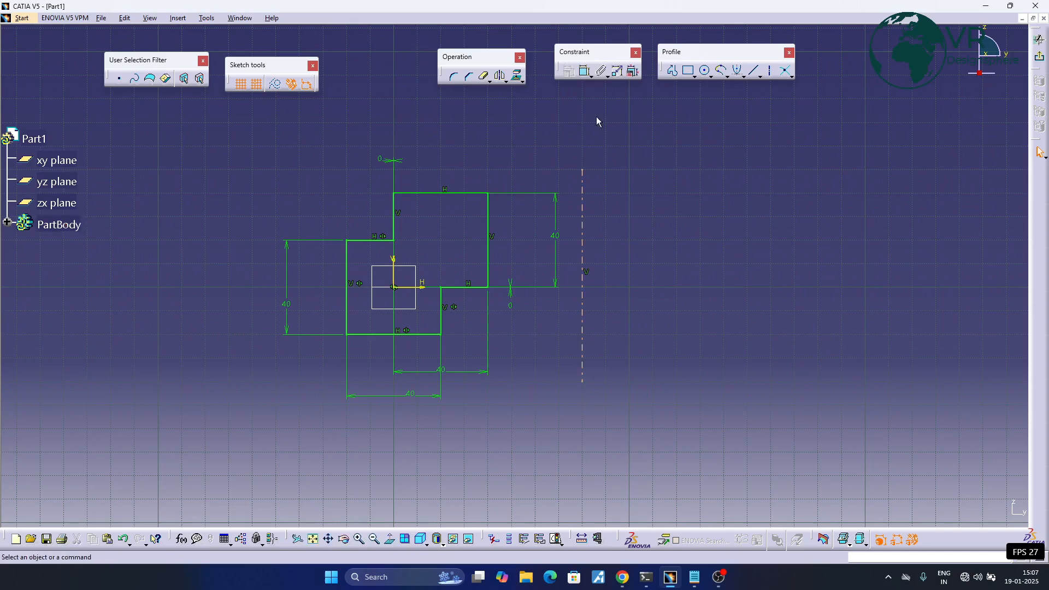
{"action": "left_click", "coordinate": [581, 252]}
{"action": "left_click", "coordinate": [395, 264]}
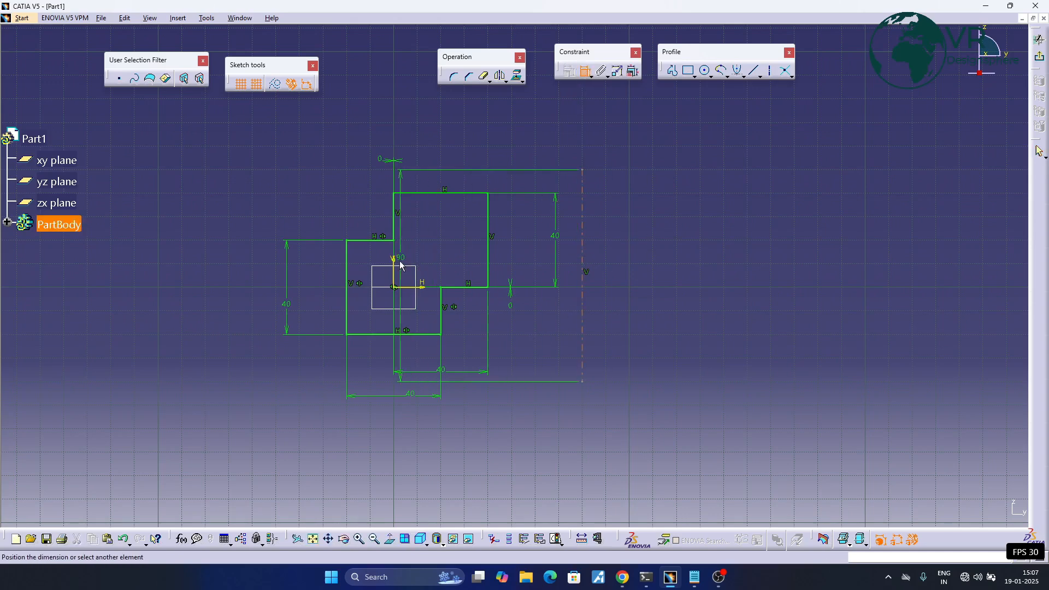
{"action": "left_click", "coordinate": [397, 262]}
{"action": "middle_click_drag", "start_coordinate": [492, 351], "coordinate": [435, 214]}
{"action": "left_click", "coordinate": [438, 335]}
{"action": "middle_click_drag", "start_coordinate": [457, 264], "coordinate": [449, 369]}
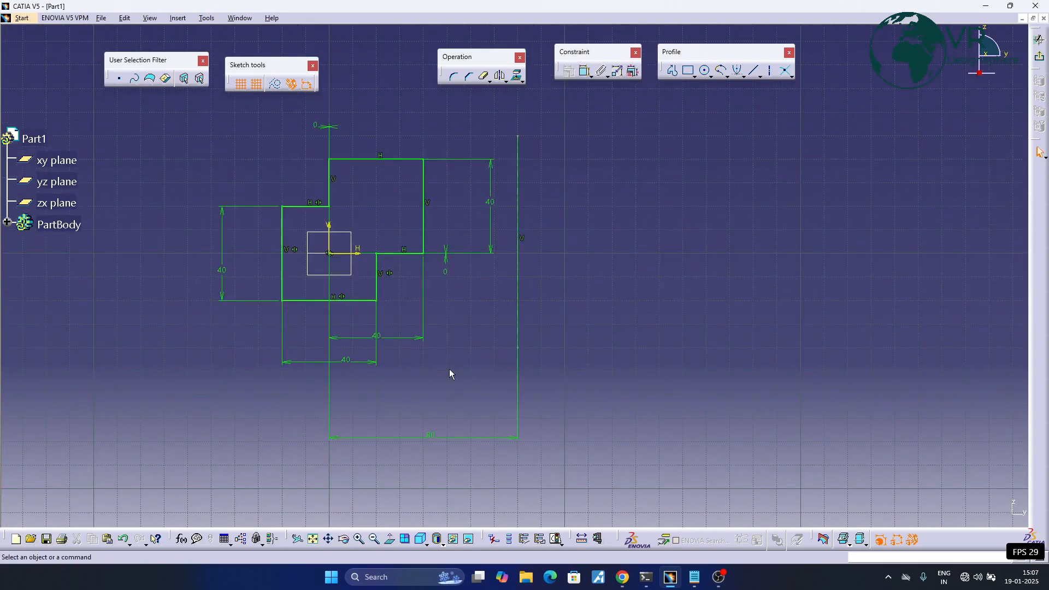
{"action": "middle_click_drag", "start_coordinate": [489, 319], "coordinate": [491, 357]}
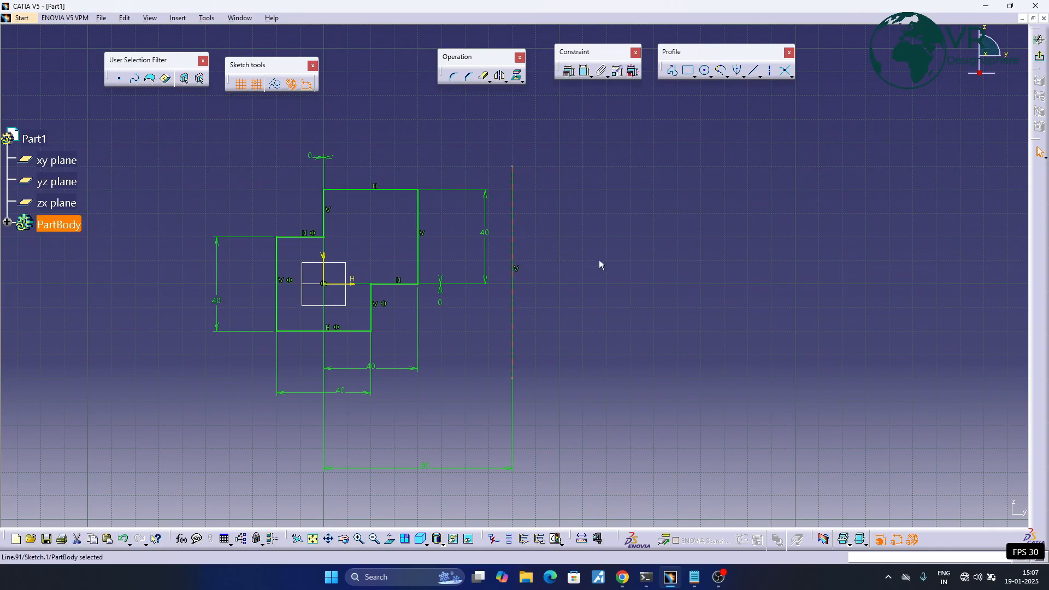
- Select all eight edges of the stepped outline and mirror them about the drawn vertical axis line
{"action": "middle_click_drag", "start_coordinate": [586, 252], "coordinate": [609, 248]}
{"action": "left_click", "coordinate": [326, 233]}
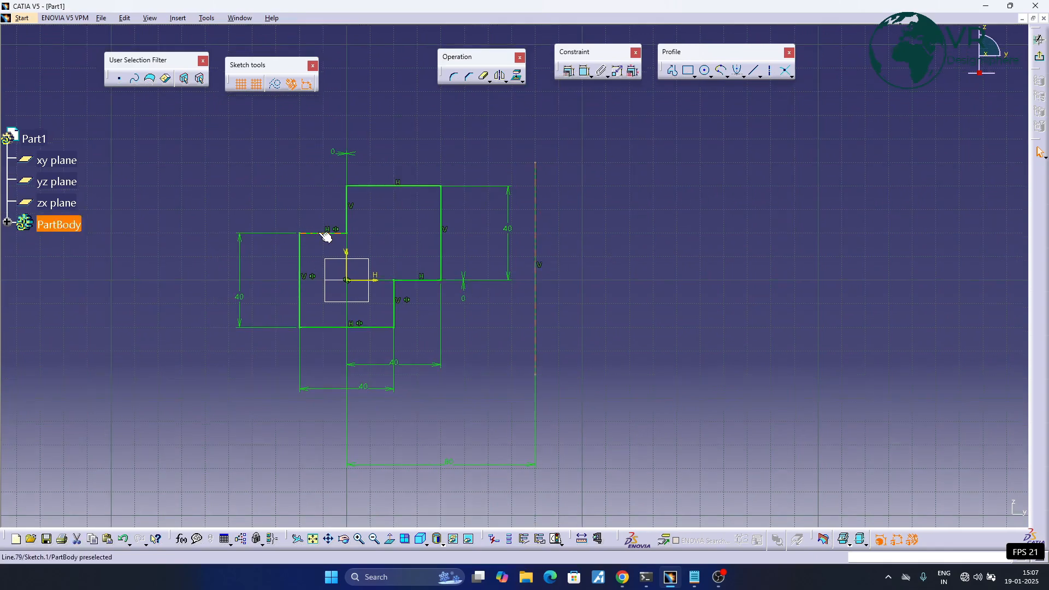
{"action": "left_click", "coordinate": [300, 274], "text": "ctrl"}
{"action": "left_click", "coordinate": [316, 327], "text": "ctrl"}
{"action": "left_click", "coordinate": [394, 312], "text": "ctrl"}
{"action": "left_click", "coordinate": [425, 280], "text": "ctrl"}
{"action": "left_click", "coordinate": [441, 249], "text": "ctrl"}
{"action": "left_click", "coordinate": [428, 187], "text": "ctrl"}
{"action": "left_click", "coordinate": [356, 201], "text": "ctrl"}
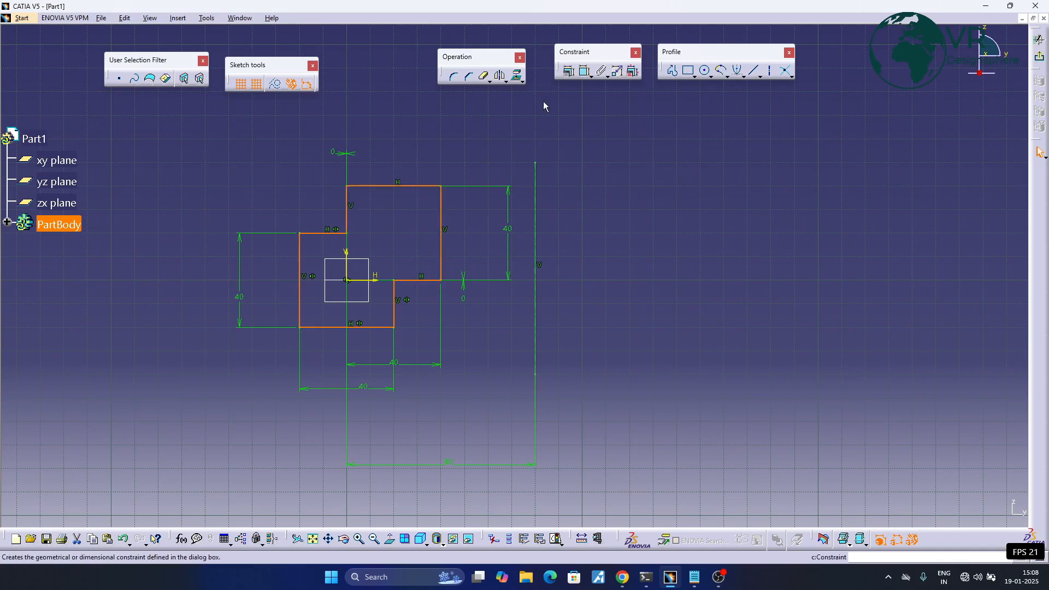
{"action": "left_click", "coordinate": [501, 77]}
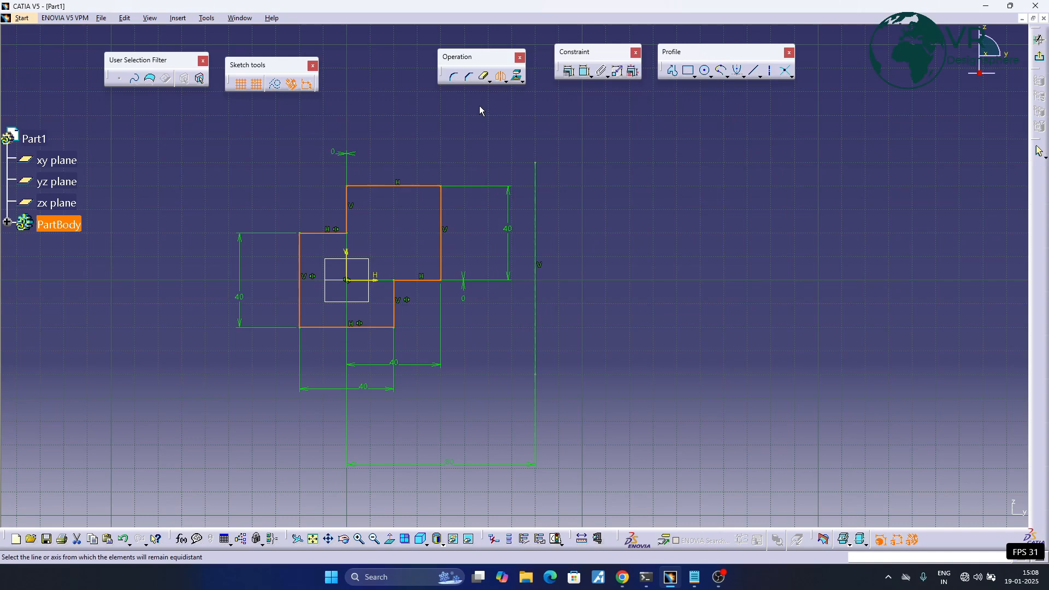
{"action": "left_click", "coordinate": [539, 200]}
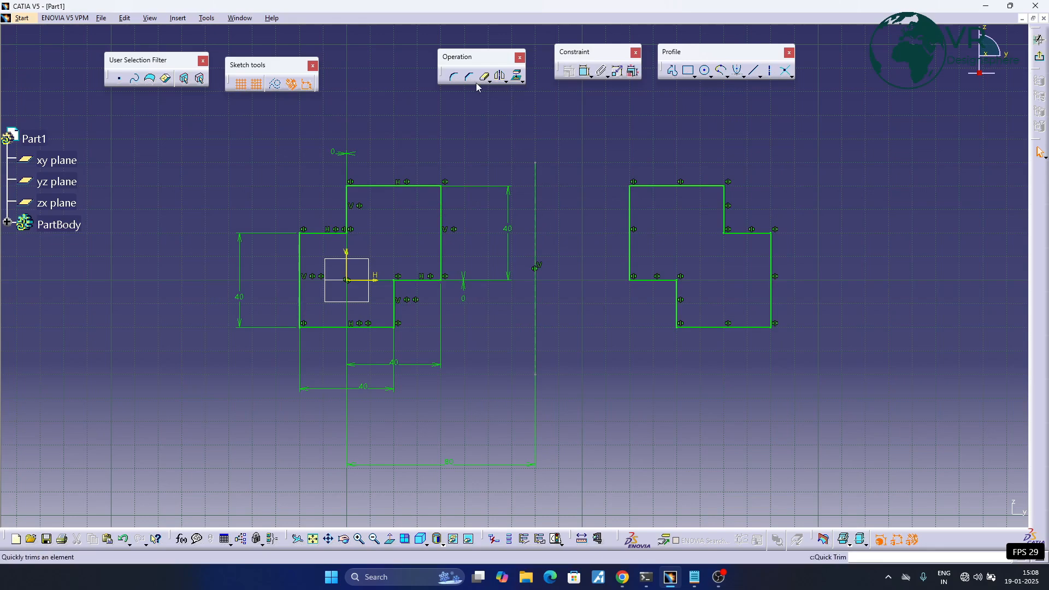
- Delete the mirrored copy of the stepped outline
{"action": "left_click", "coordinate": [522, 81]}
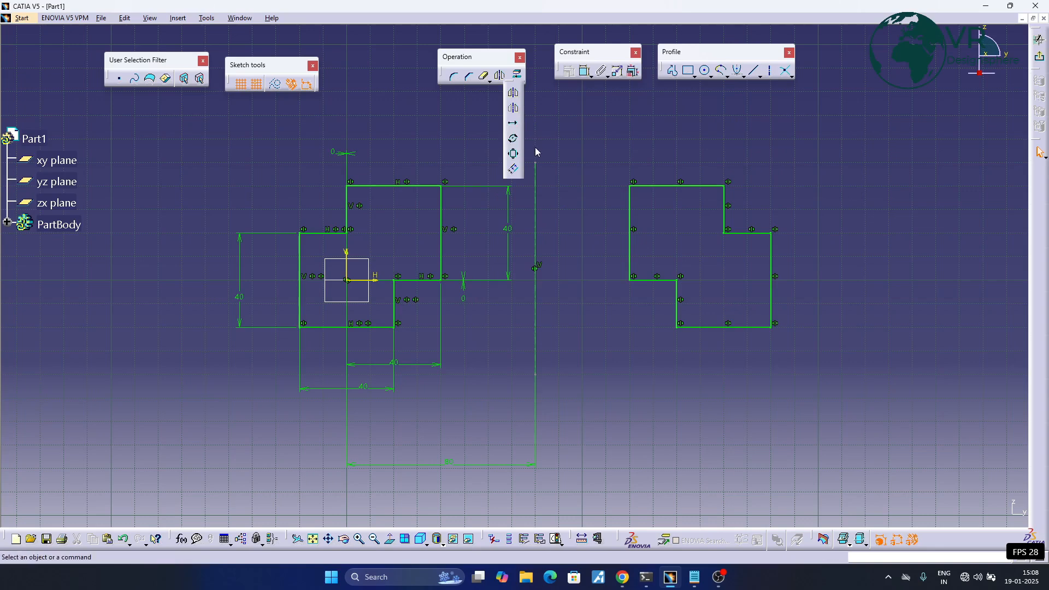
{"action": "left_click_drag", "start_coordinate": [583, 140], "coordinate": [800, 381]}
{"action": "key", "text": "Delete"}
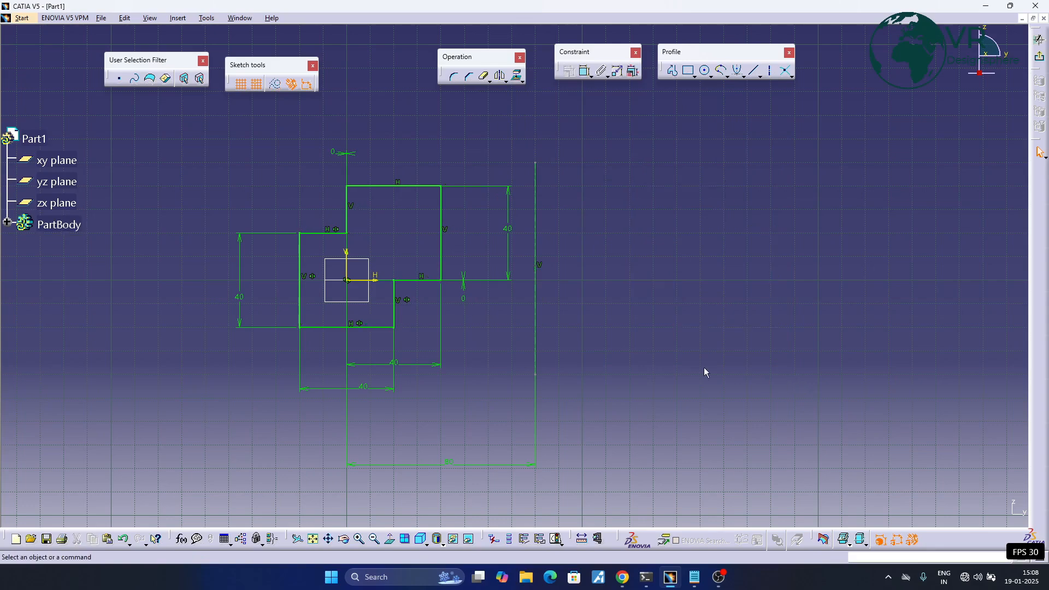
- Select all eight edges of the stepped outline and apply Symmetry about the drawn vertical axis line
{"action": "left_click", "coordinate": [410, 280]}
{"action": "left_click", "coordinate": [383, 327], "text": "ctrl"}
{"action": "left_click", "coordinate": [308, 299], "text": "ctrl"}
{"action": "left_click", "coordinate": [317, 235], "text": "ctrl"}
{"action": "left_click", "coordinate": [348, 197], "text": "ctrl"}
{"action": "left_click", "coordinate": [369, 187], "text": "ctrl"}
{"action": "left_click", "coordinate": [440, 217], "text": "ctrl"}
{"action": "left_click", "coordinate": [394, 314], "text": "ctrl"}
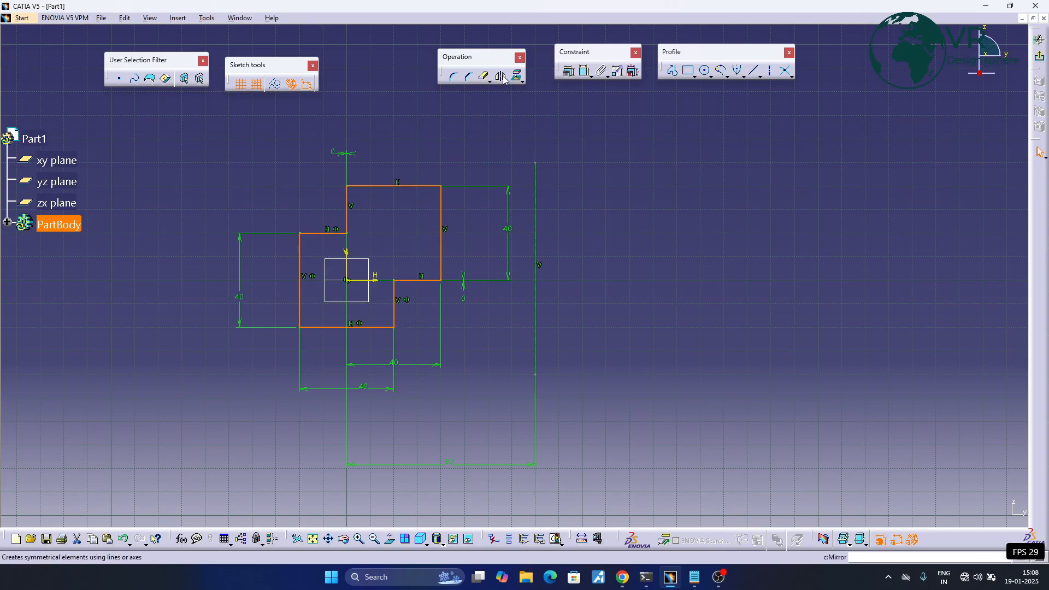
{"action": "left_click", "coordinate": [522, 81]}
{"action": "left_click", "coordinate": [516, 114]}
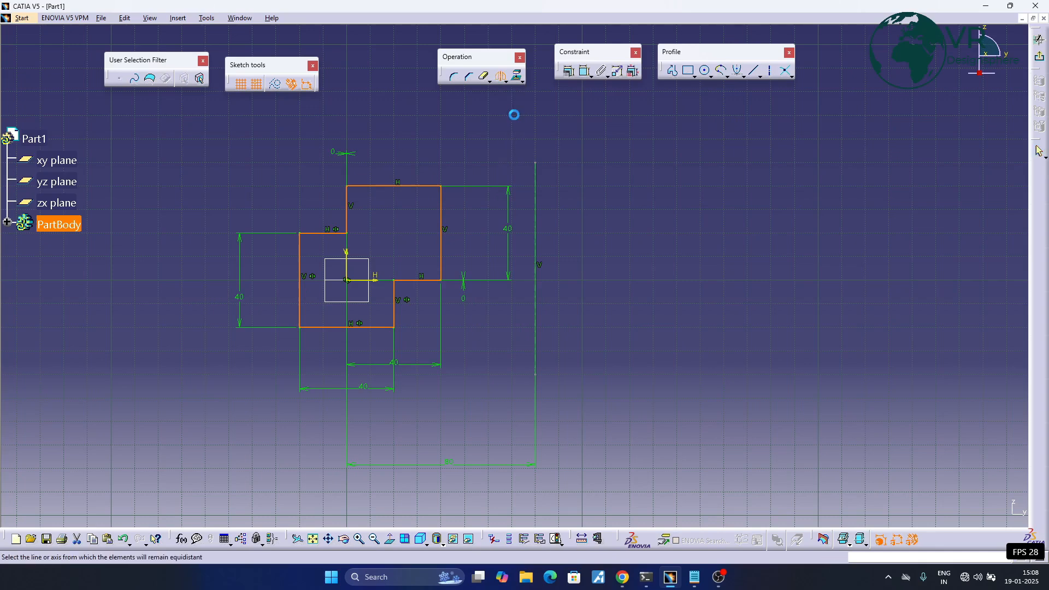
{"action": "left_click", "coordinate": [535, 194]}
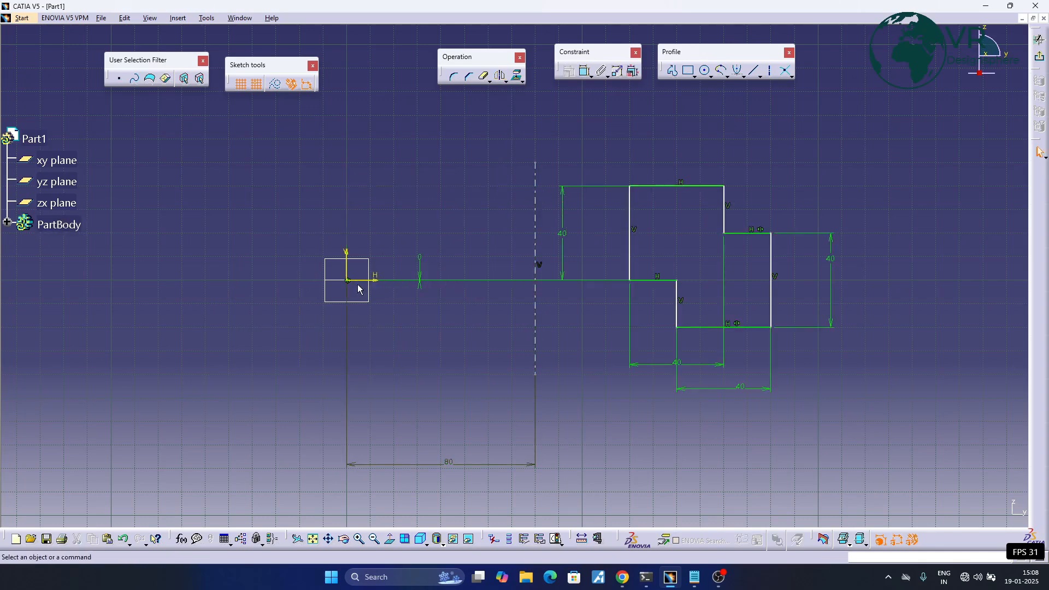
- Undo the Symmetry operation on the stepped outline and show the available transformation operations
{"action": "key", "text": "ctrl+z"}
{"action": "left_click", "coordinate": [627, 254]}
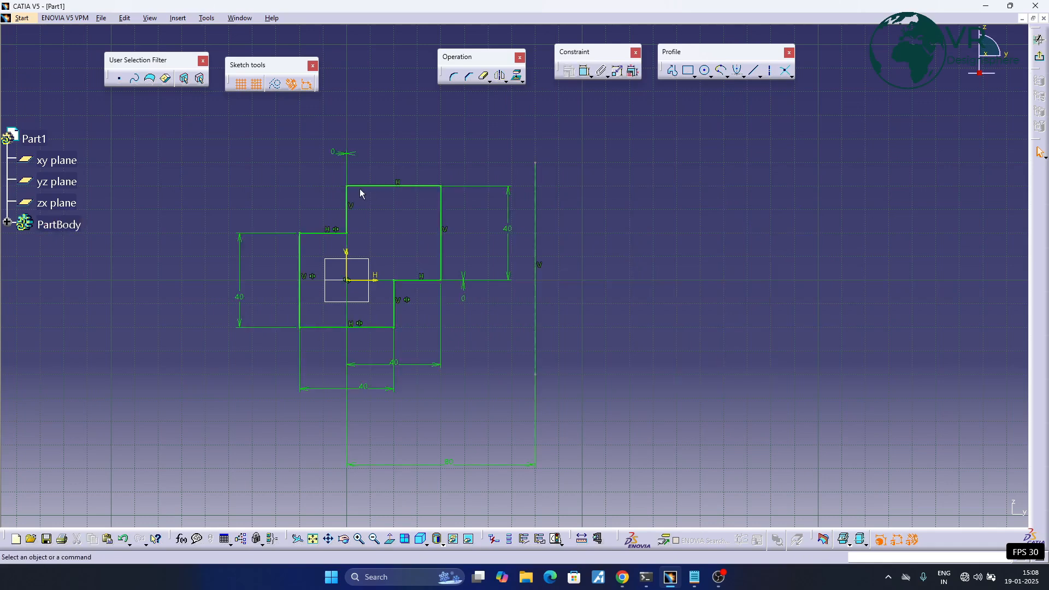
{"action": "left_click", "coordinate": [501, 82]}
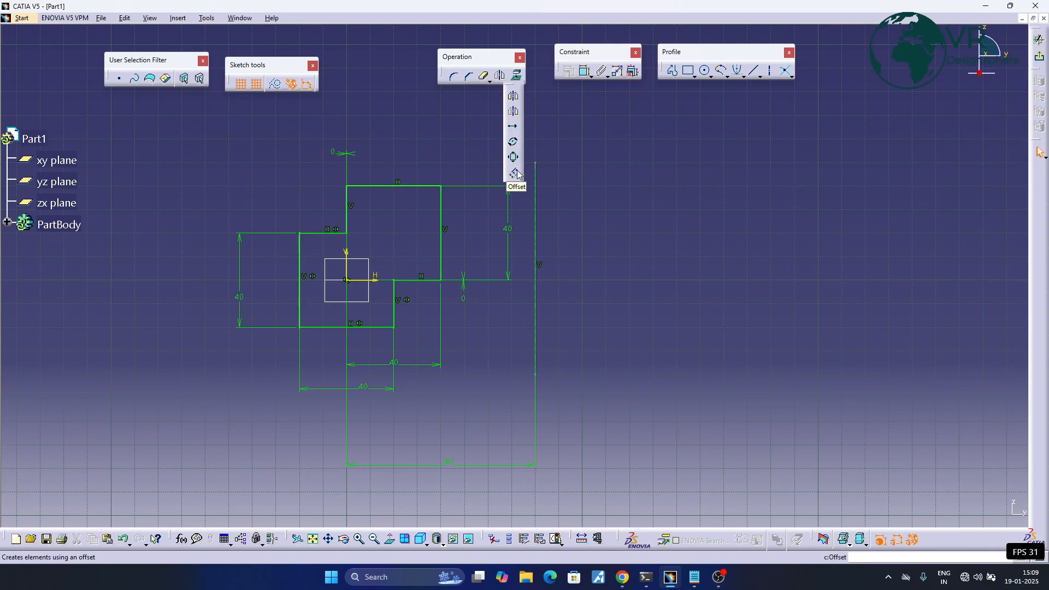
- Offset the stepped outline's right vertical edge outward by 10 mm, towards the drawn axis line
{"action": "left_click", "coordinate": [442, 218]}
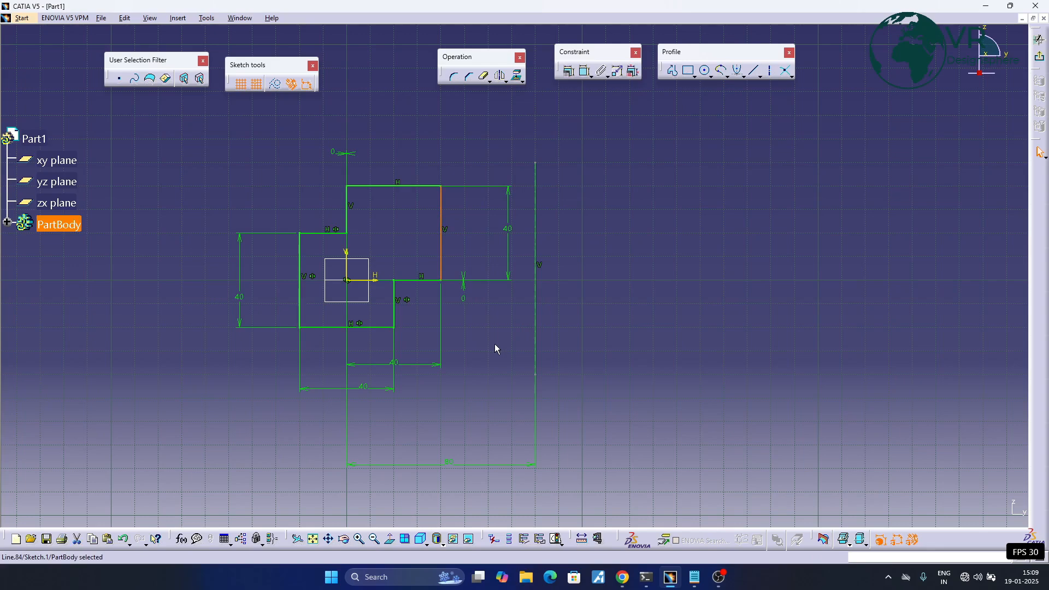
{"action": "left_click", "coordinate": [522, 81]}
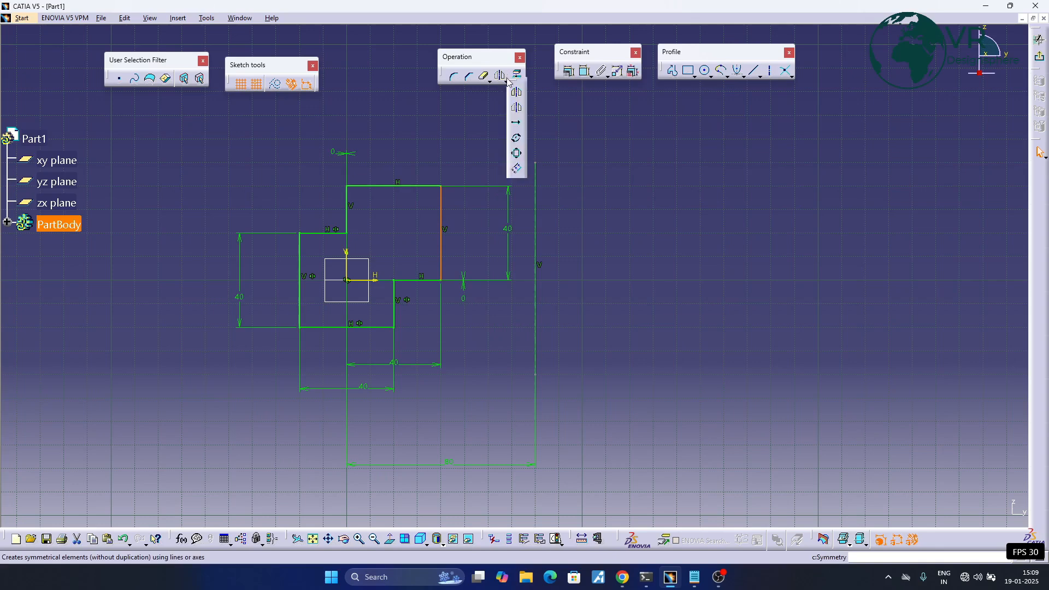
{"action": "left_click", "coordinate": [516, 170]}
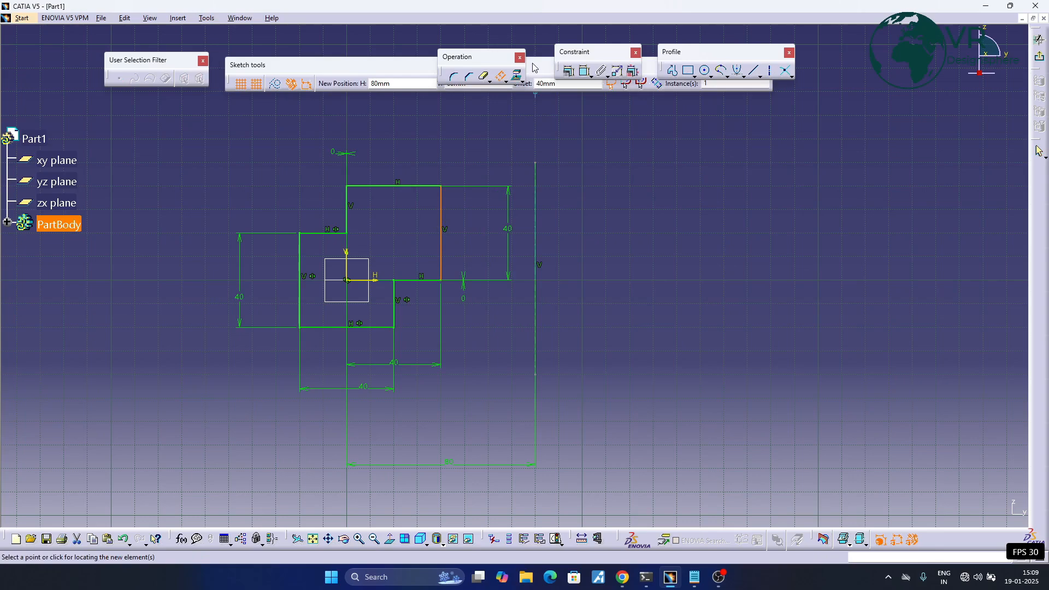
{"action": "mouse_move", "coordinate": [532, 65]}
{"action": "left_mouse_down"}
{"action": "mouse_move", "coordinate": [540, 117]}
{"action": "mouse_move", "coordinate": [496, 136]}
{"action": "left_mouse_up"}
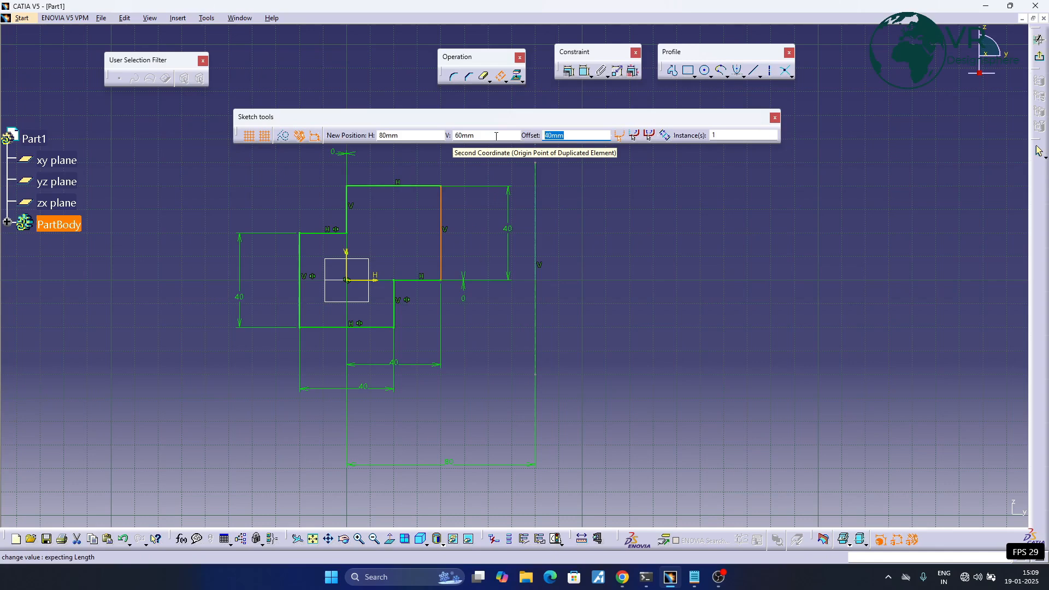
{"action": "type", "text": "10"}
{"action": "key", "text": "Return"}
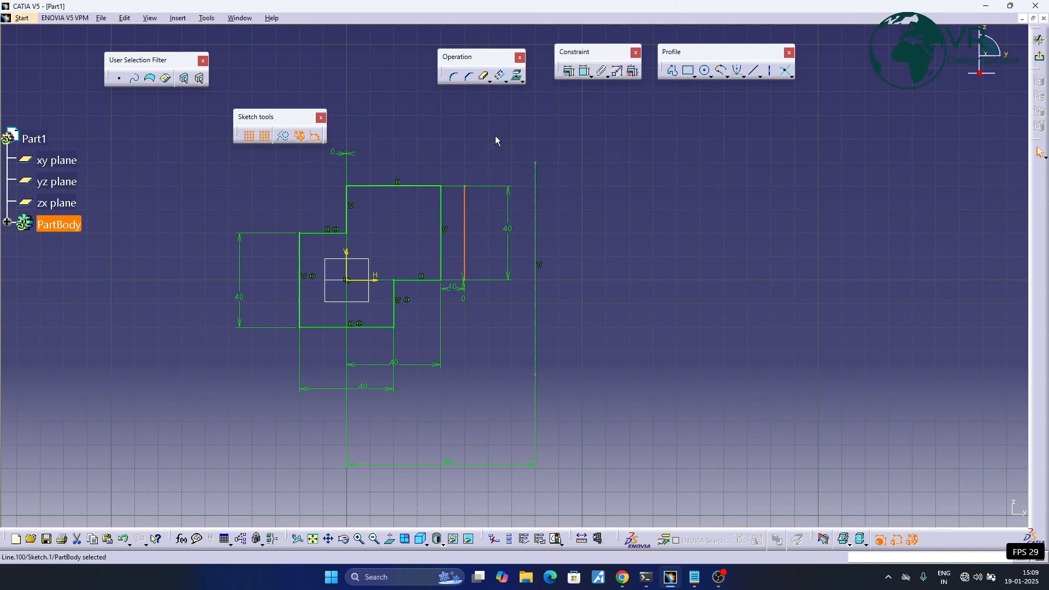
{"action": "left_click", "coordinate": [457, 286]}
{"action": "middle_click_drag", "start_coordinate": [605, 296], "coordinate": [618, 250], "text": "ctrl"}
{"action": "mouse_move", "coordinate": [486, 232]}
{"action": "middle_mouse_down", "text": "ctrl"}
{"action": "mouse_move", "coordinate": [491, 250]}
{"action": "mouse_move", "coordinate": [552, 253]}
{"action": "middle_mouse_up", "text": "ctrl"}
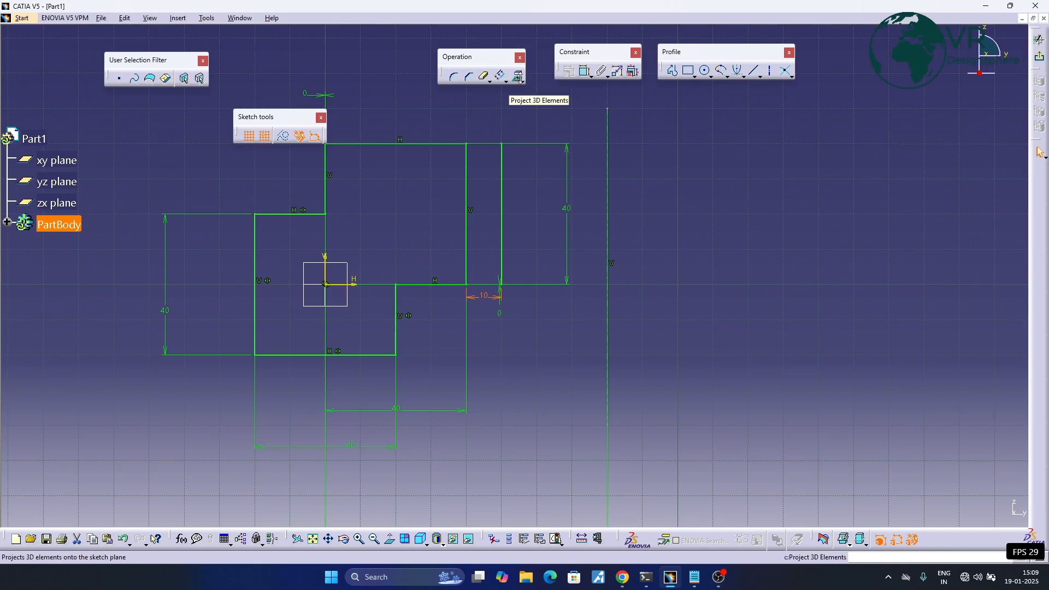
{"action": "middle_click_drag", "start_coordinate": [497, 113], "coordinate": [530, 126]}
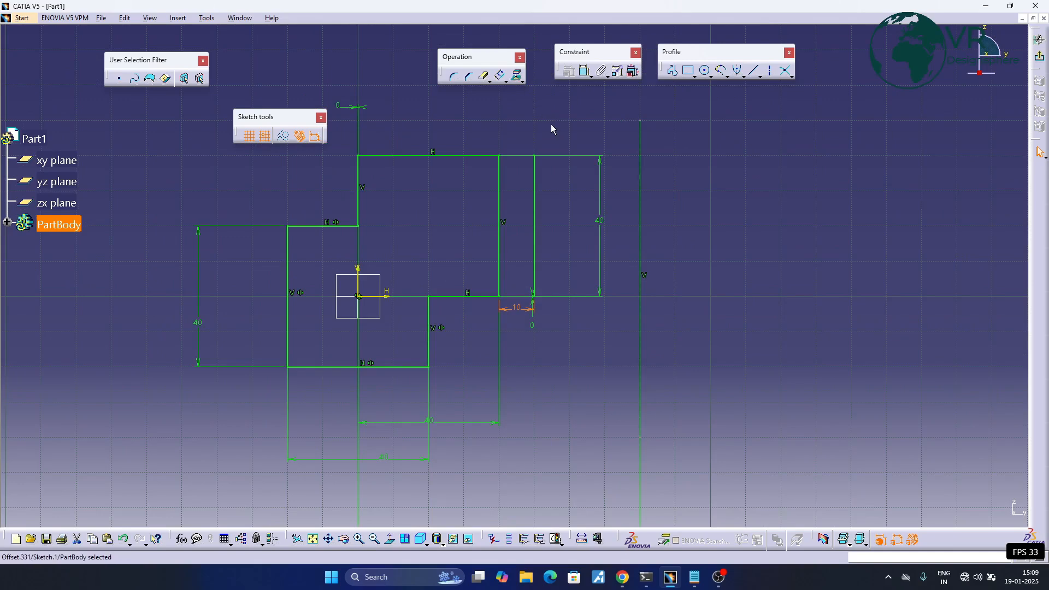
{"action": "middle_click_drag", "start_coordinate": [523, 123], "coordinate": [588, 132]}
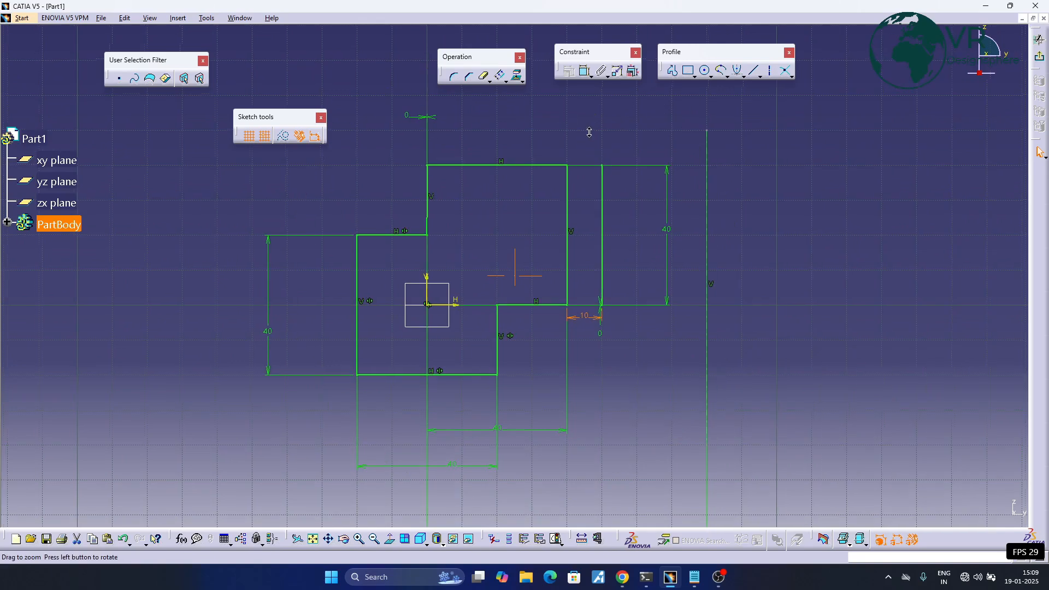